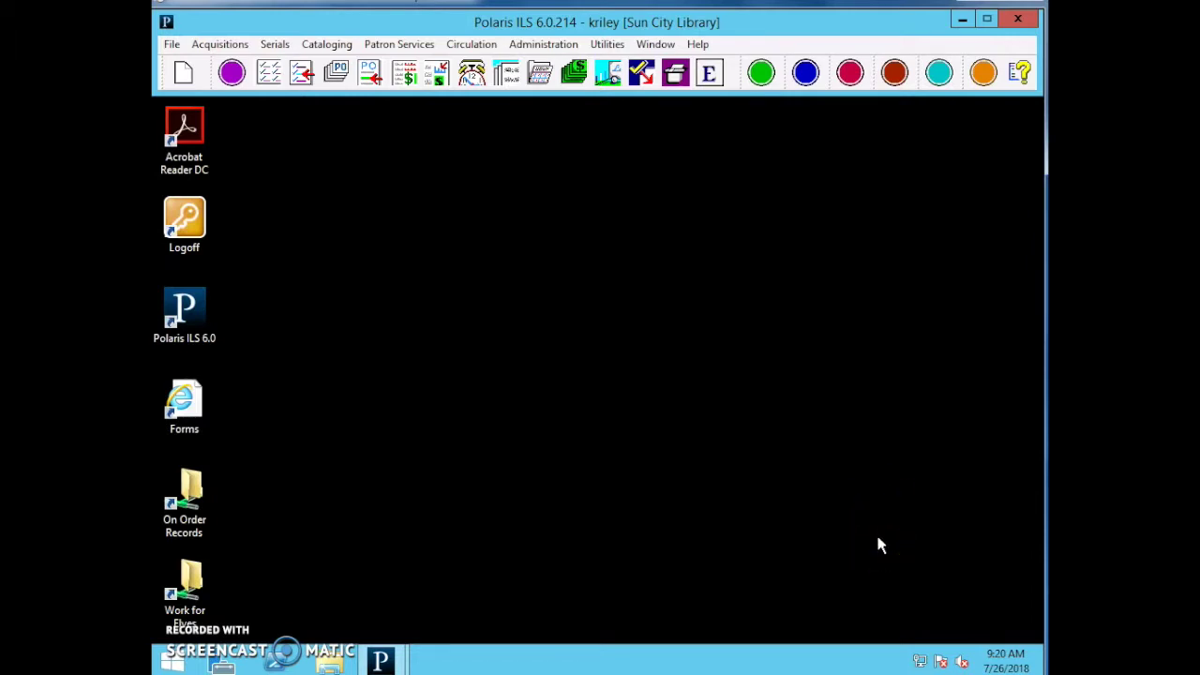
Open the Patron Records Find Tool, centre it, and list its Search by fields.
{"action": "key", "text": "F6"}
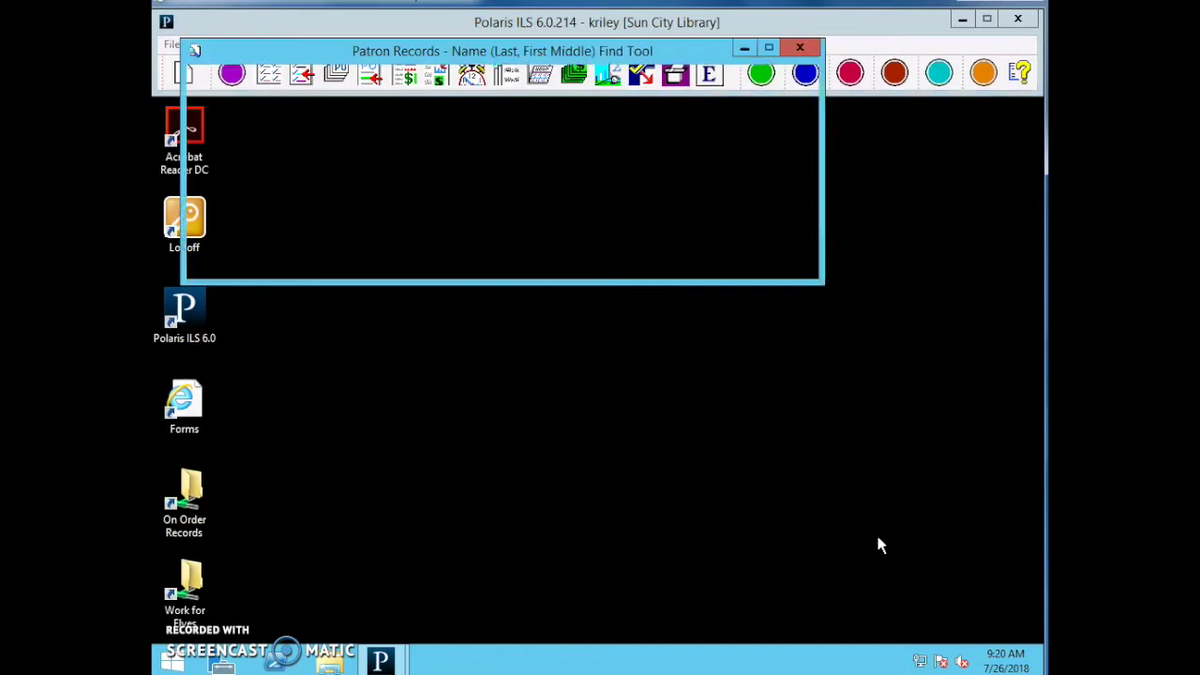
{"action": "left_click_drag", "start_coordinate": [662, 58], "coordinate": [759, 180]}
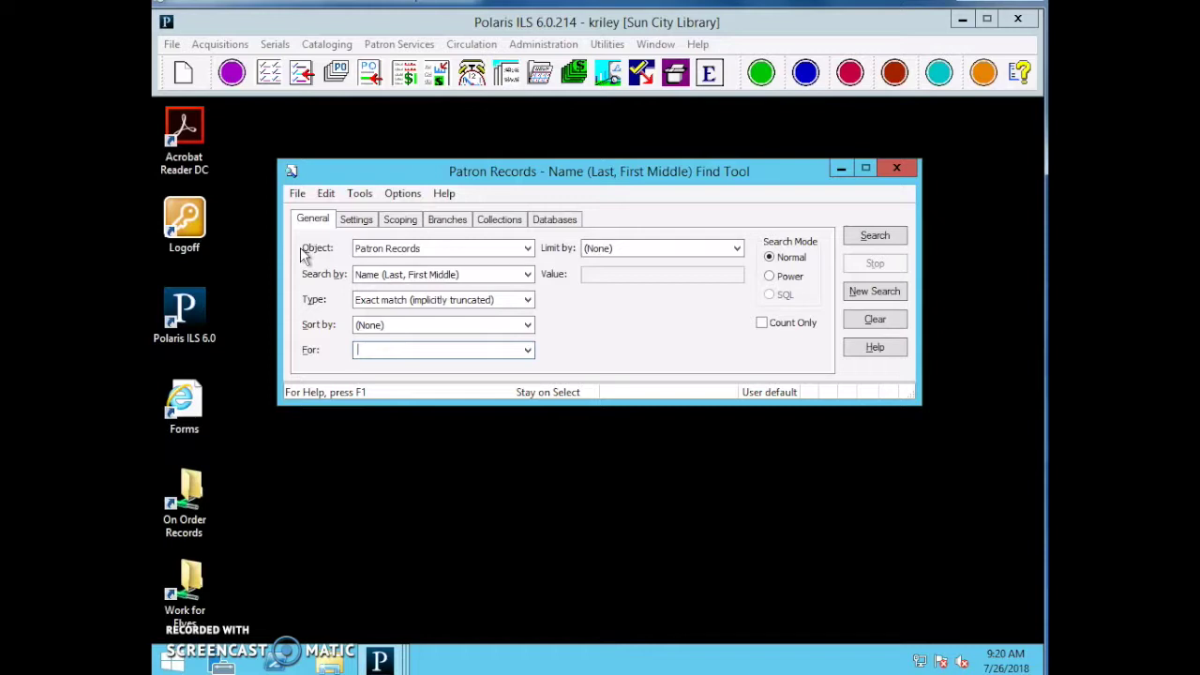
{"action": "left_click", "coordinate": [394, 273]}
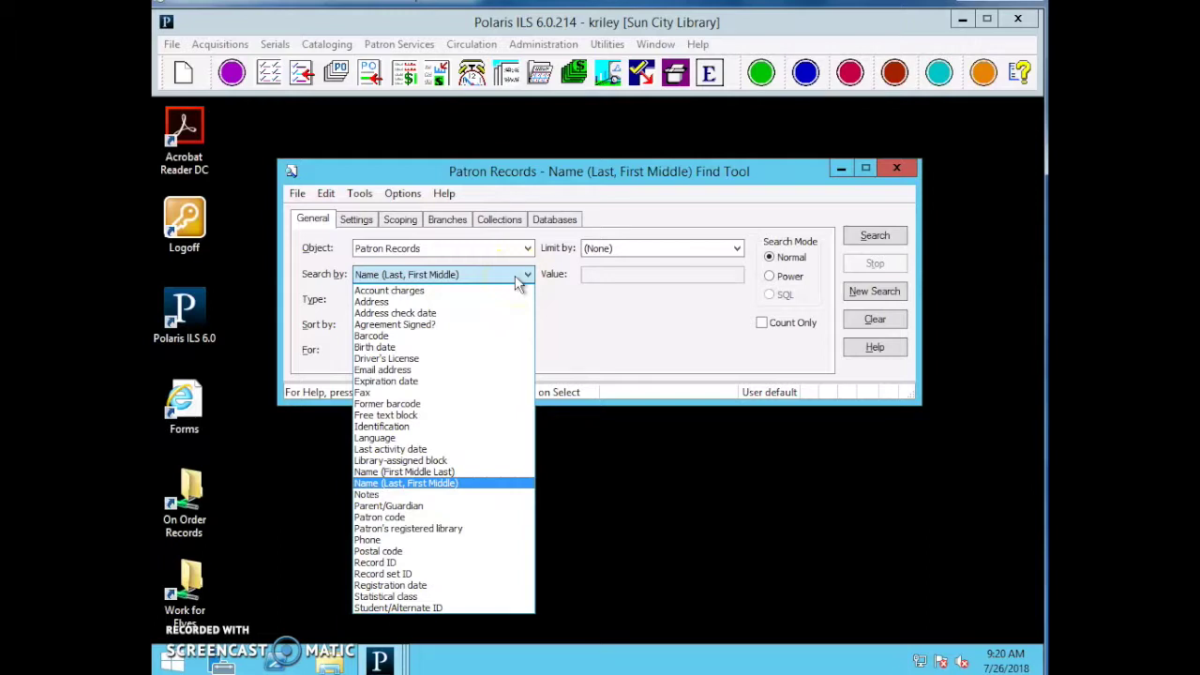
Browse the Search by options and pick Barcode.
{"action": "left_click", "coordinate": [501, 301]}
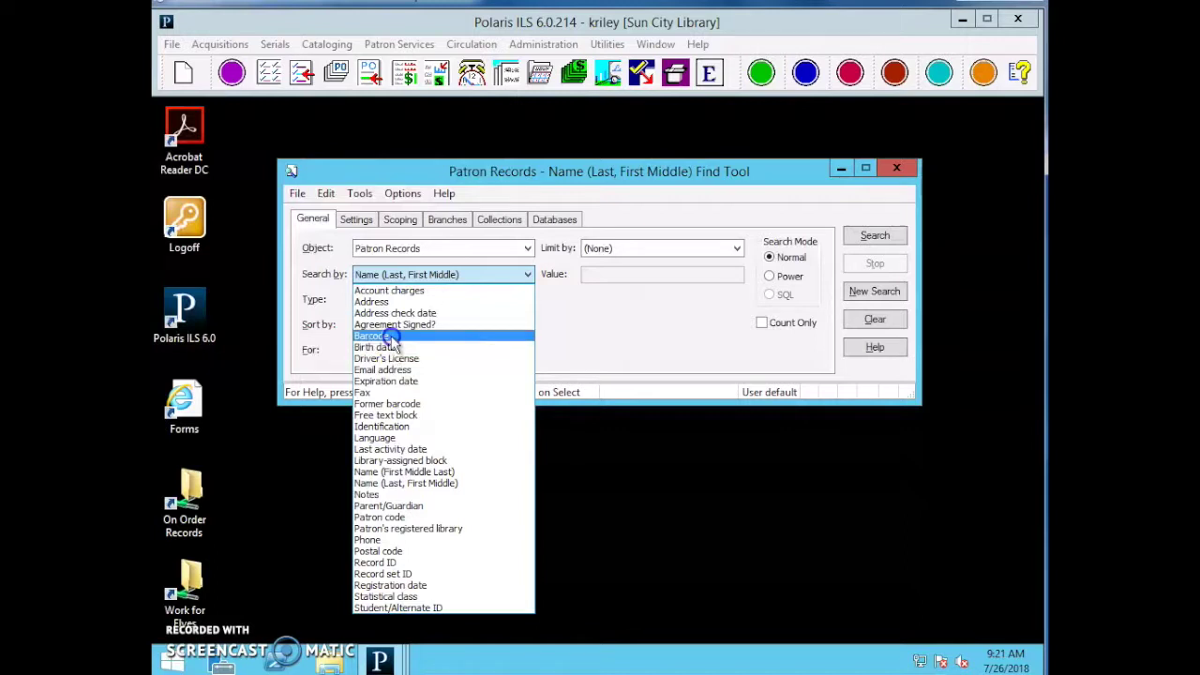
{"action": "left_click", "coordinate": [388, 336]}
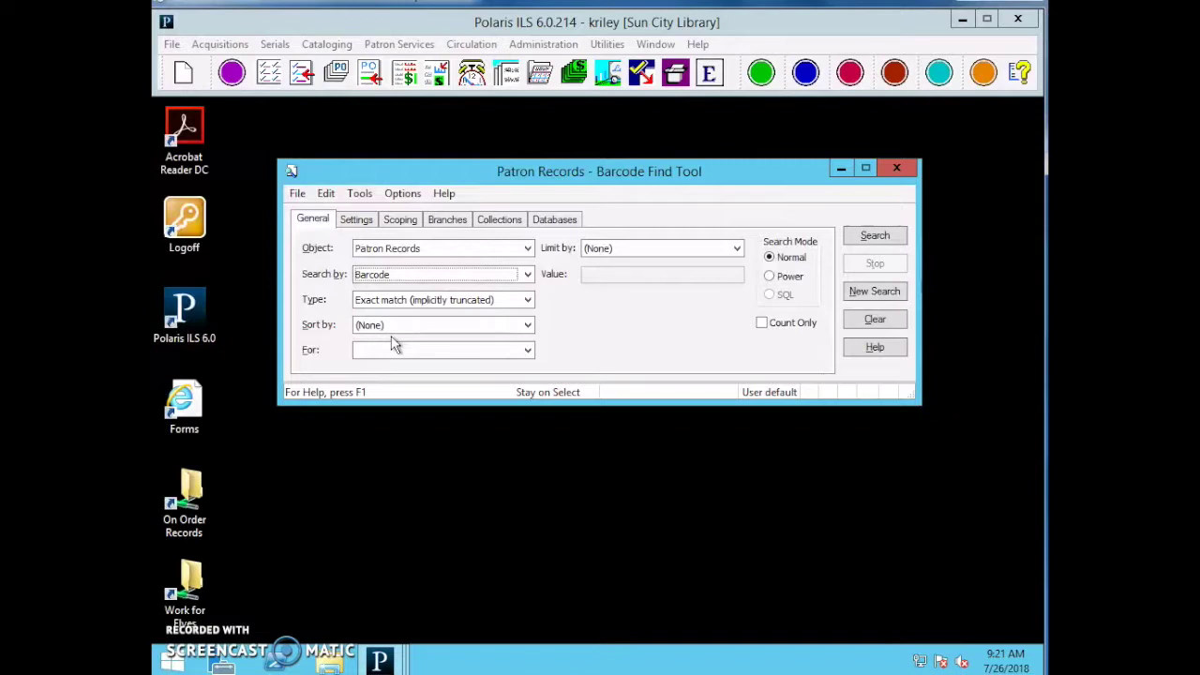
Search by the patron's barcode number, open the found patron's status, then close it.
{"action": "left_click", "coordinate": [396, 349]}
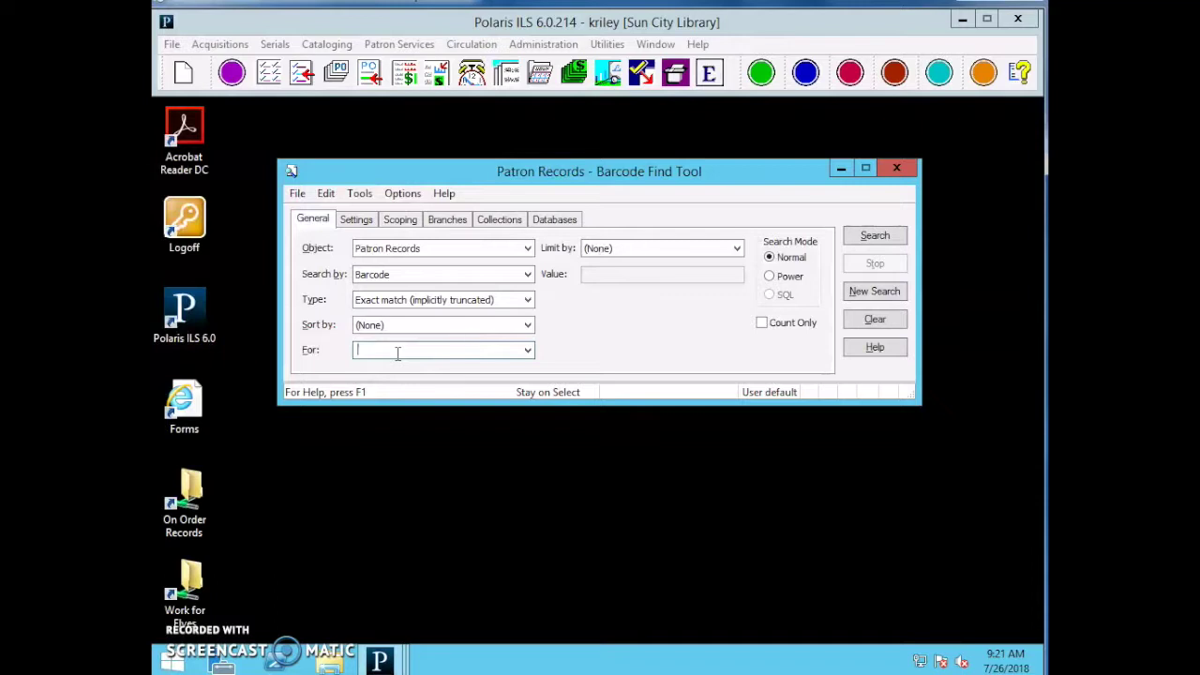
{"action": "type", "text": "1000921367271"}
{"action": "key", "text": "Return"}
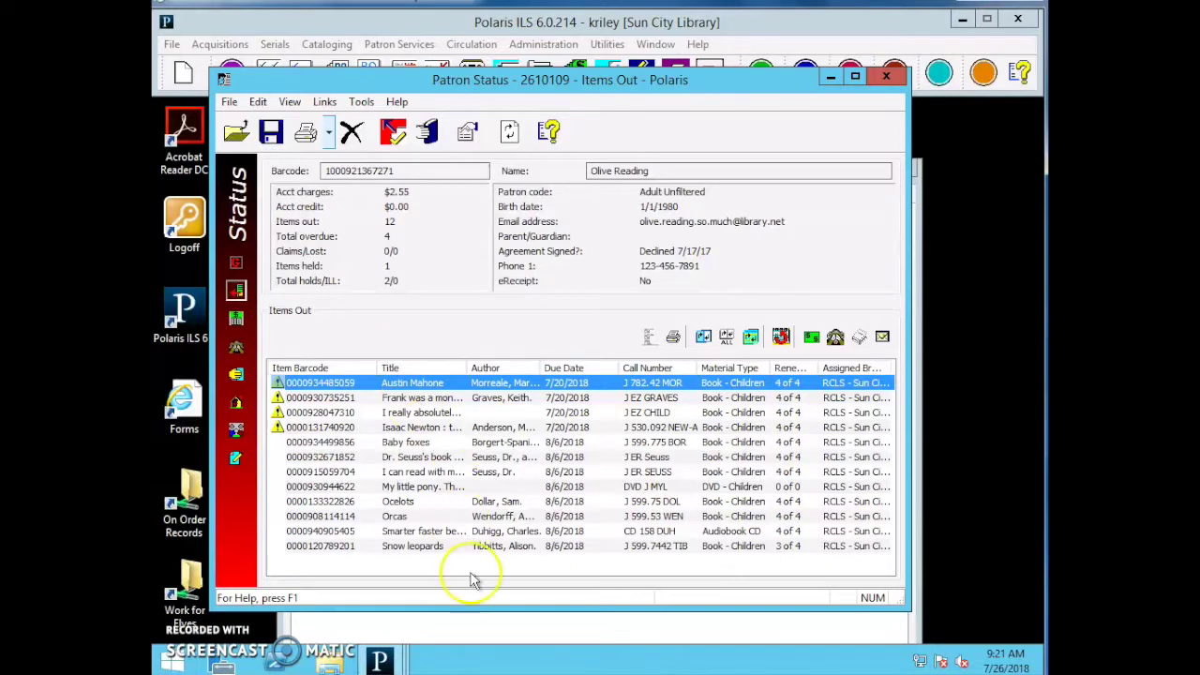
{"action": "left_click", "coordinate": [497, 630]}
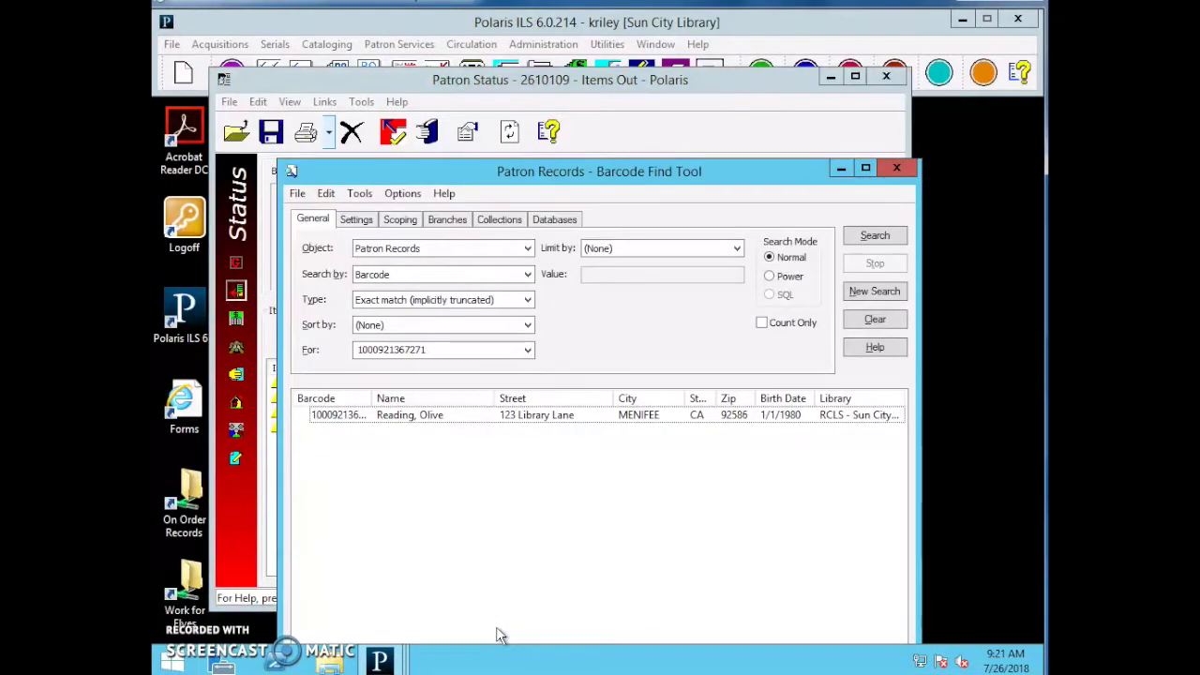
{"action": "double_click", "coordinate": [448, 416]}
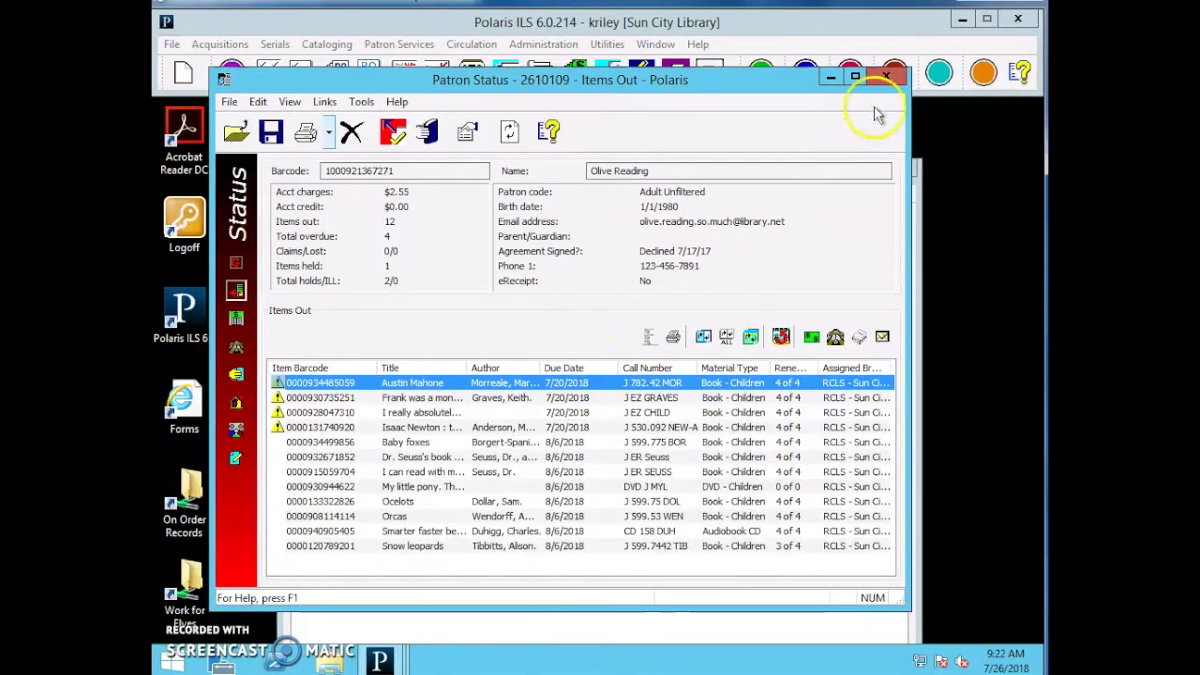
{"action": "left_click", "coordinate": [885, 77]}
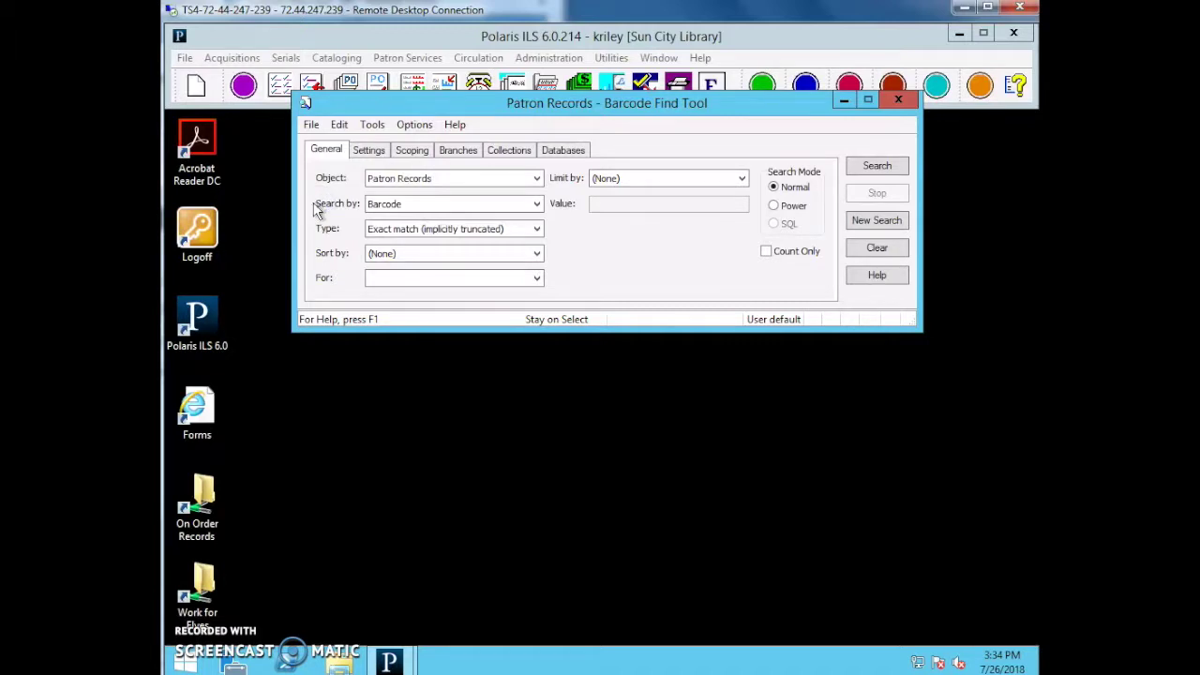
Search patrons by Driver's License using the patron's license number.
{"action": "left_click", "coordinate": [385, 204]}
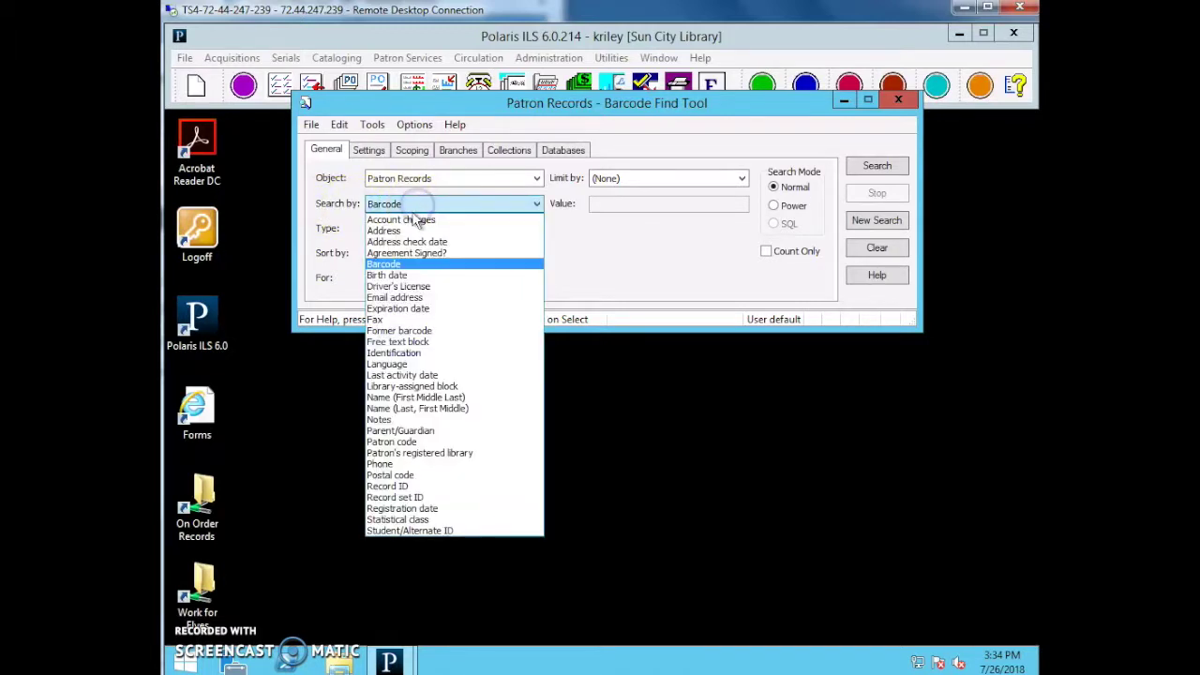
{"action": "left_click", "coordinate": [403, 286]}
{"action": "left_click", "coordinate": [404, 281]}
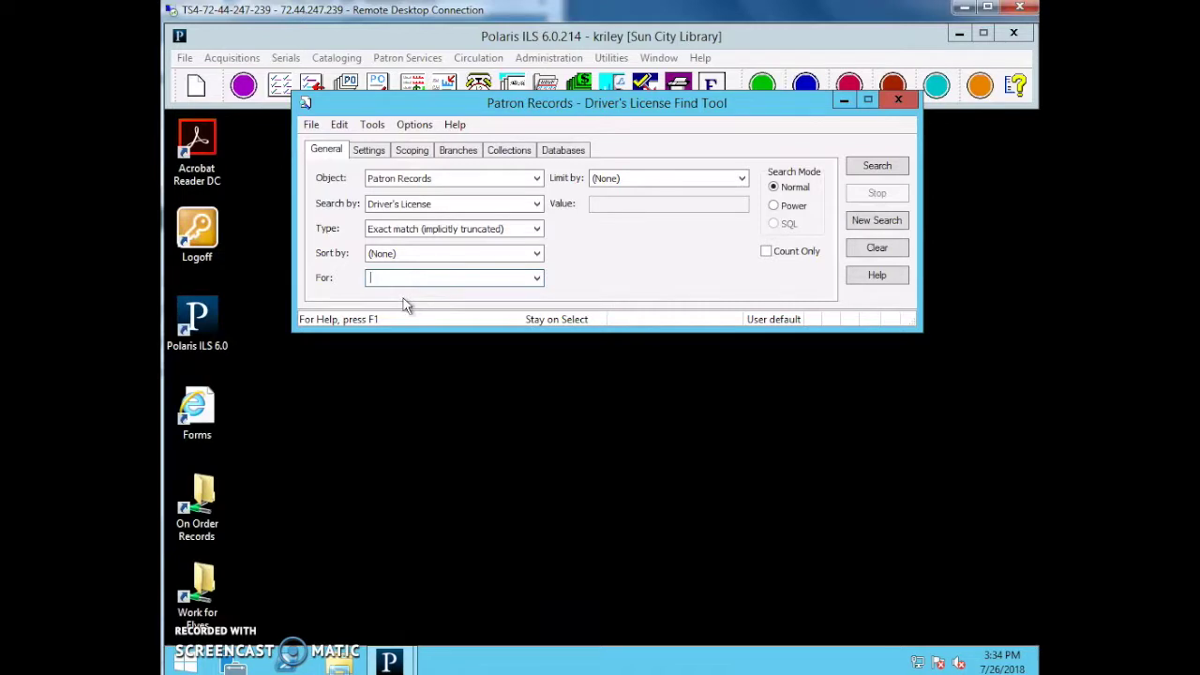
{"action": "left_click", "coordinate": [423, 296]}
{"action": "key", "text": "Return"}
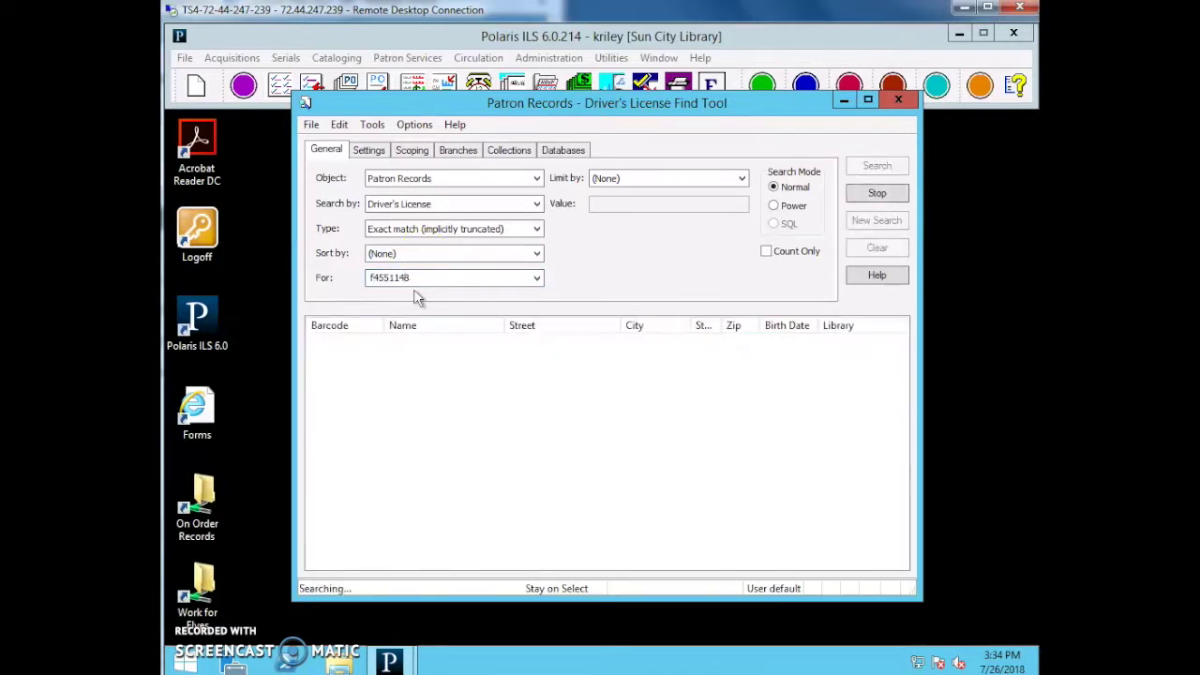
Review both matches, open the first patron's status, then close it.
{"action": "left_click", "coordinate": [518, 358]}
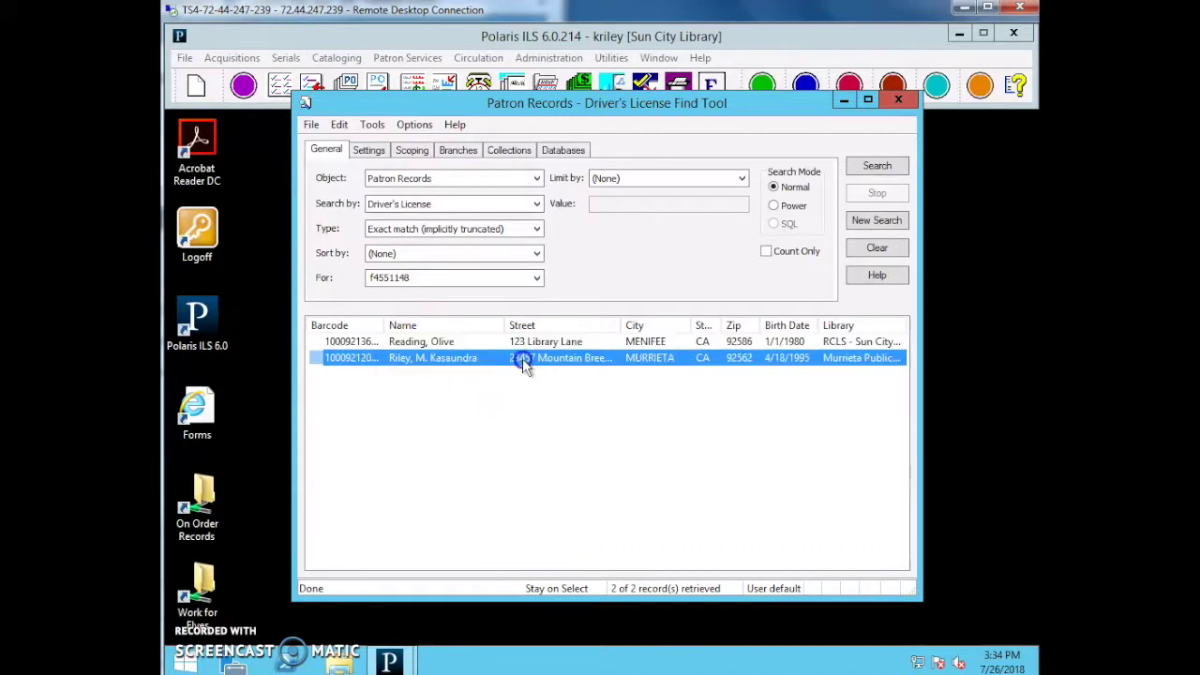
{"action": "left_click", "coordinate": [515, 343]}
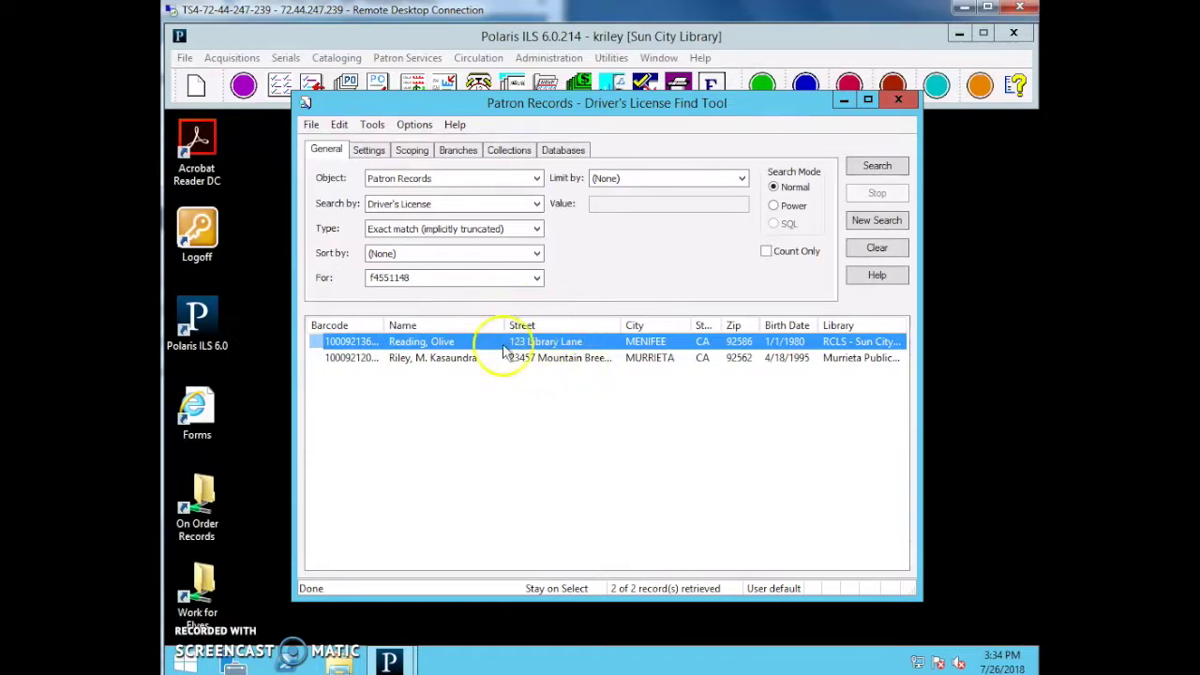
{"action": "left_click", "coordinate": [503, 344]}
{"action": "double_click", "coordinate": [503, 345]}
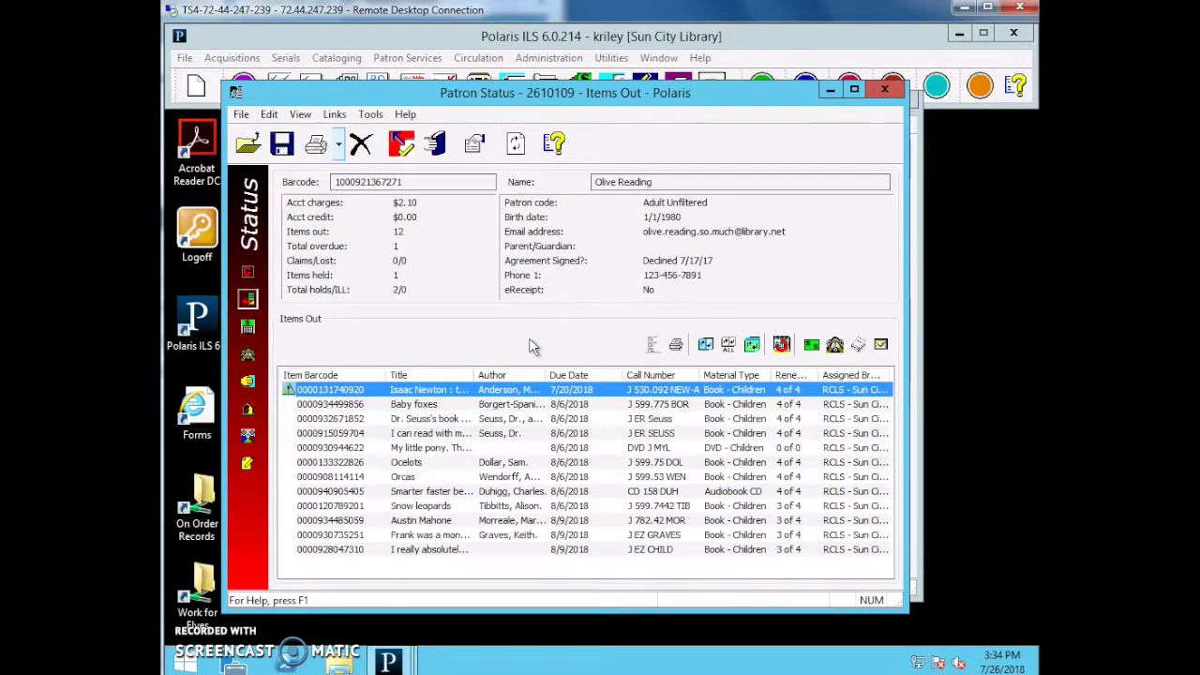
{"action": "left_click", "coordinate": [884, 89]}
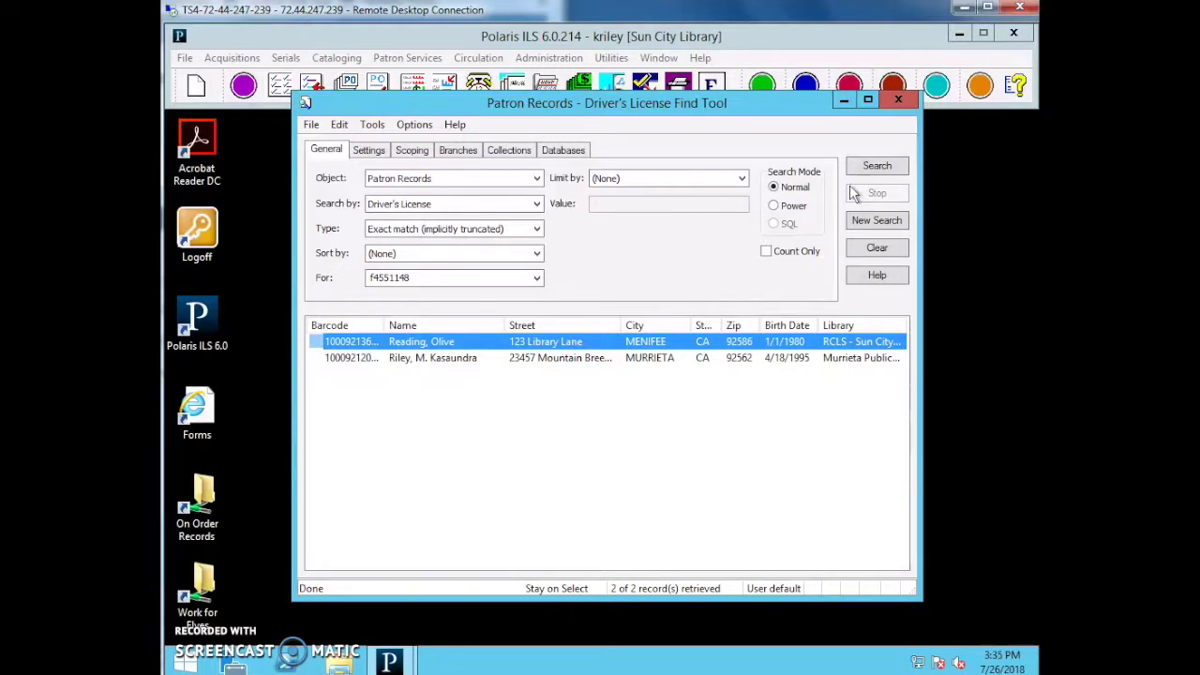
Switch to Name (Last, First Middle) and search the patron's last and first name, finding one record.
{"action": "left_click", "coordinate": [854, 178]}
{"action": "left_click", "coordinate": [892, 236]}
{"action": "left_click", "coordinate": [442, 205]}
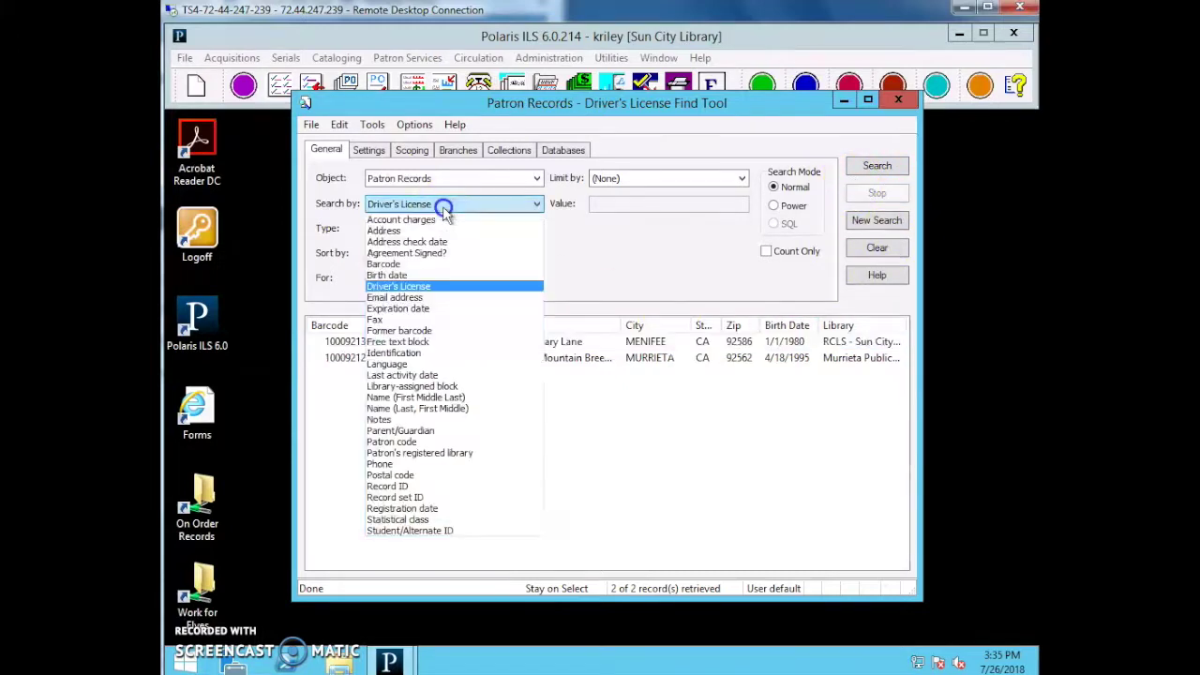
{"action": "left_click", "coordinate": [442, 410]}
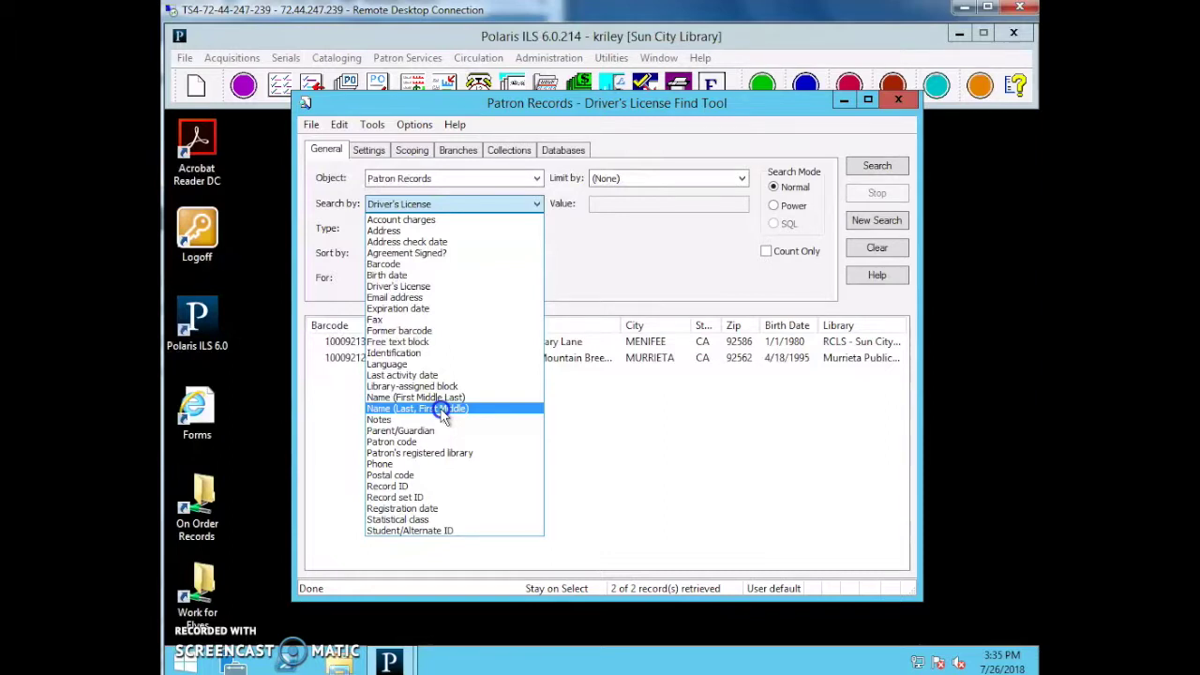
{"action": "left_click", "coordinate": [441, 409]}
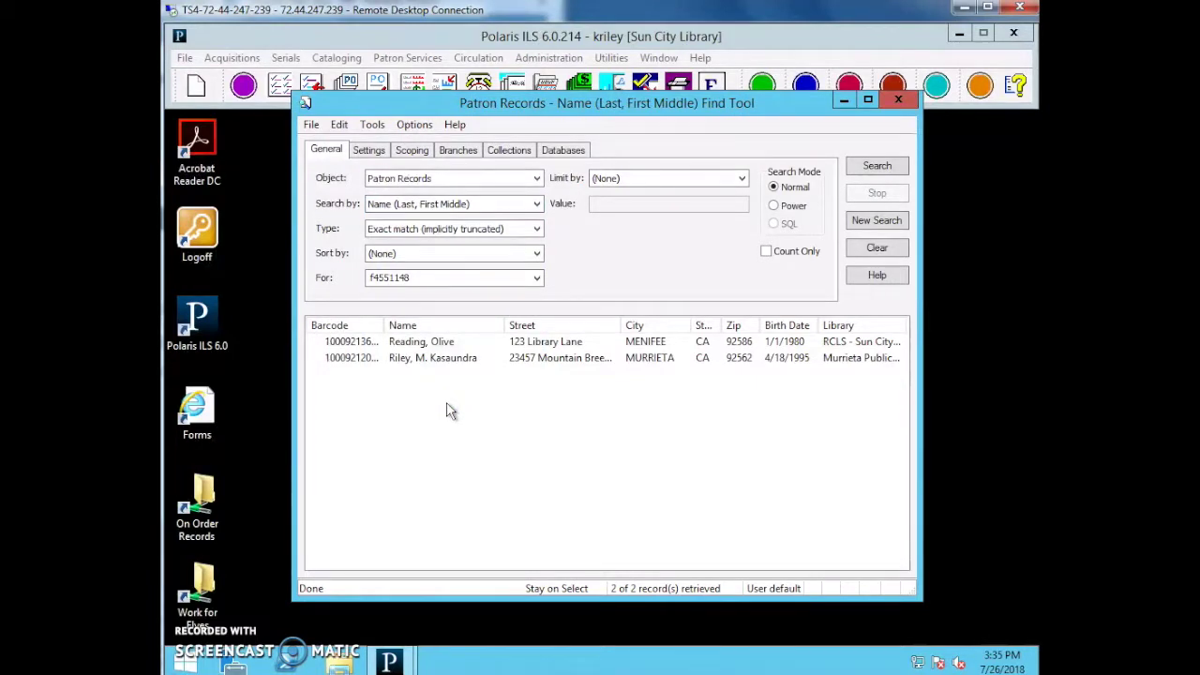
{"action": "double_click", "coordinate": [458, 277]}
{"action": "key", "text": "BackSpace"}
{"action": "type", "text": "reading, olive"}
{"action": "key", "text": "Return"}
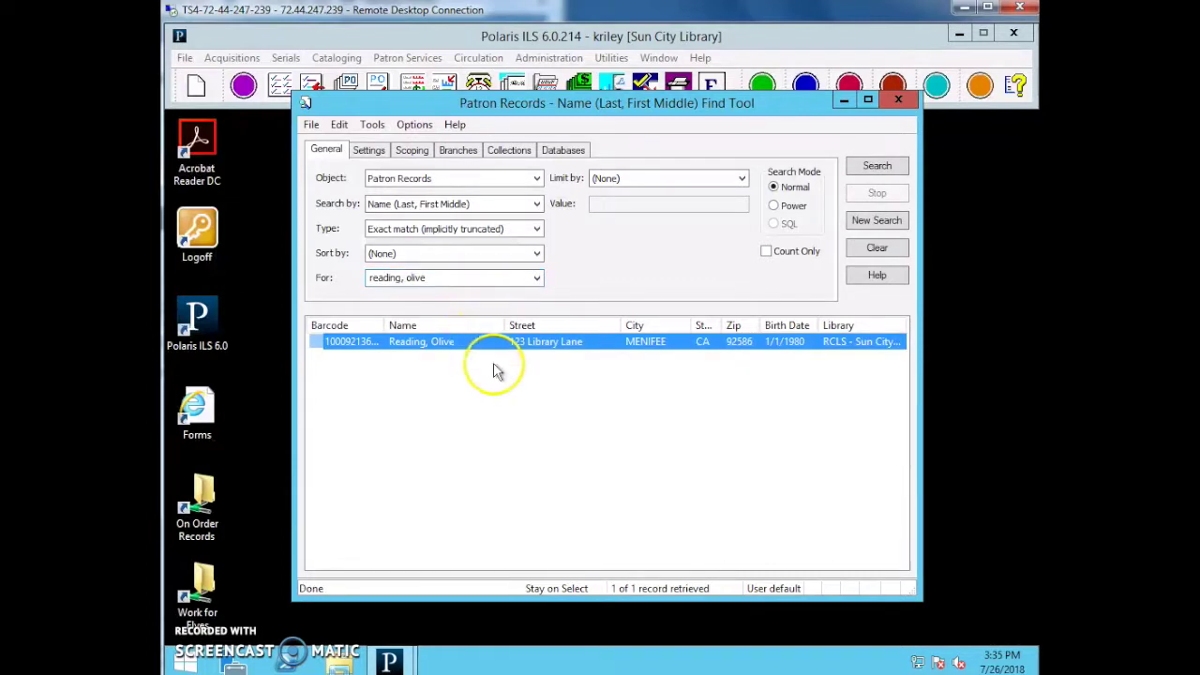
{"action": "left_click", "coordinate": [489, 363]}
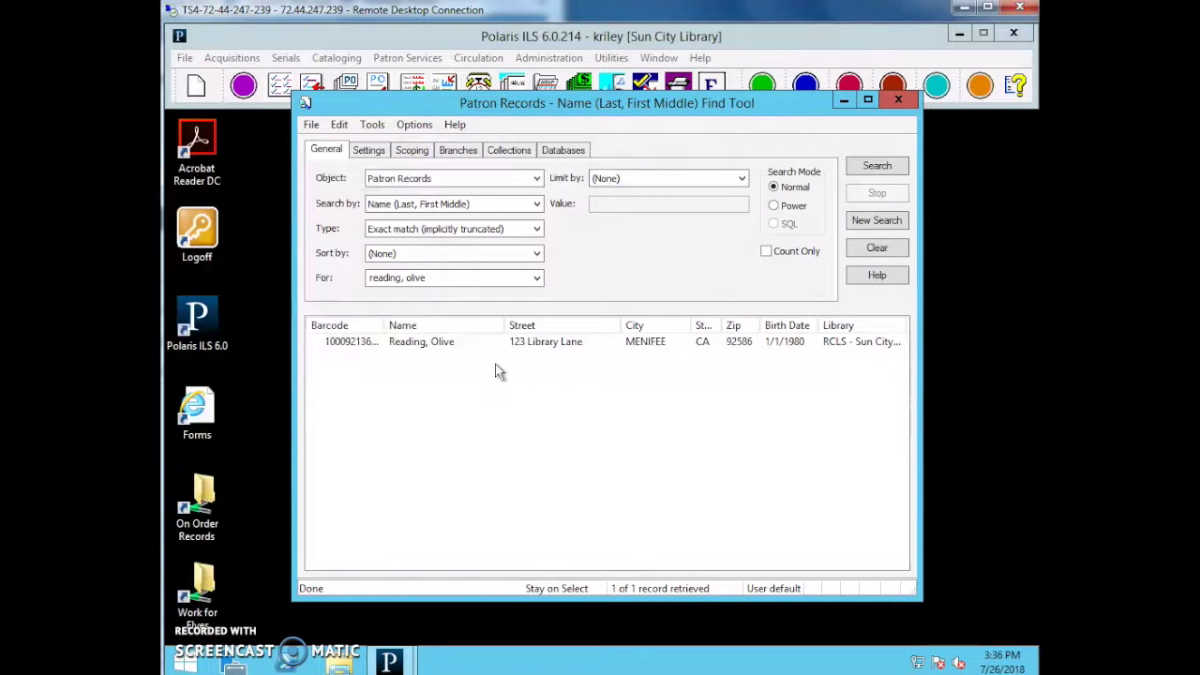
Replace the name with another patron's last and first name and scroll the 27 results.
{"action": "left_click", "coordinate": [313, 420]}
{"action": "left_click", "coordinate": [433, 251]}
{"action": "left_click", "coordinate": [438, 277]}
{"action": "key", "text": "Return"}
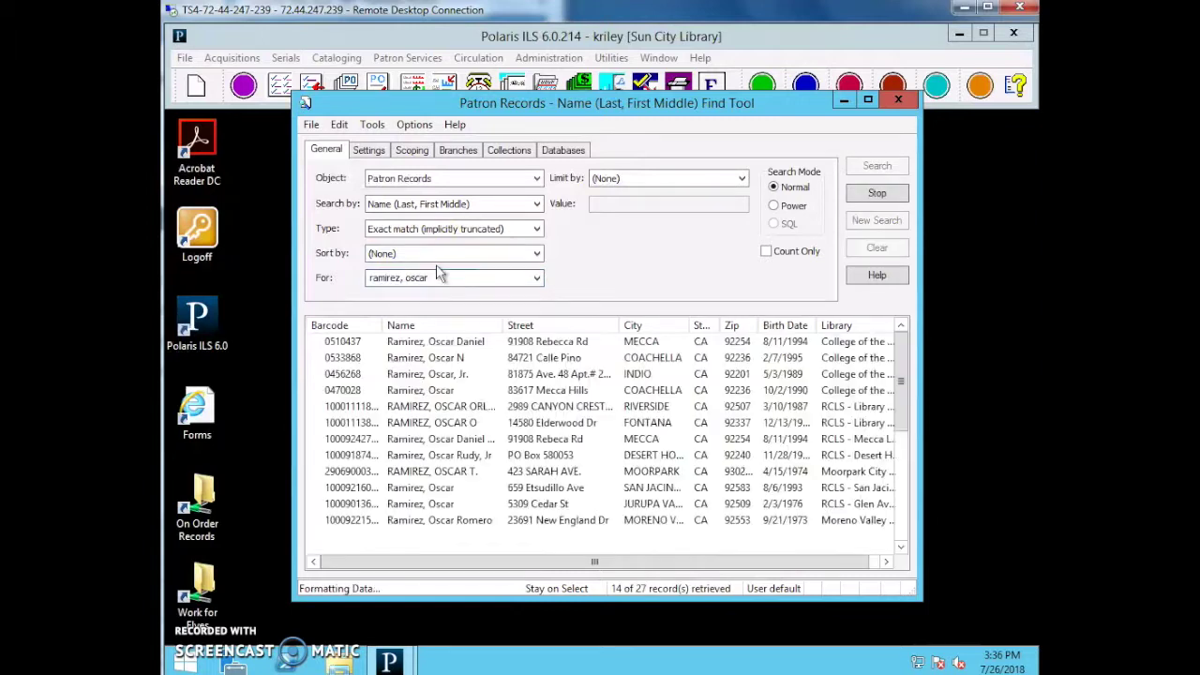
{"action": "scroll", "coordinate": [683, 375], "scroll_direction": "down", "scroll_amount": 5}
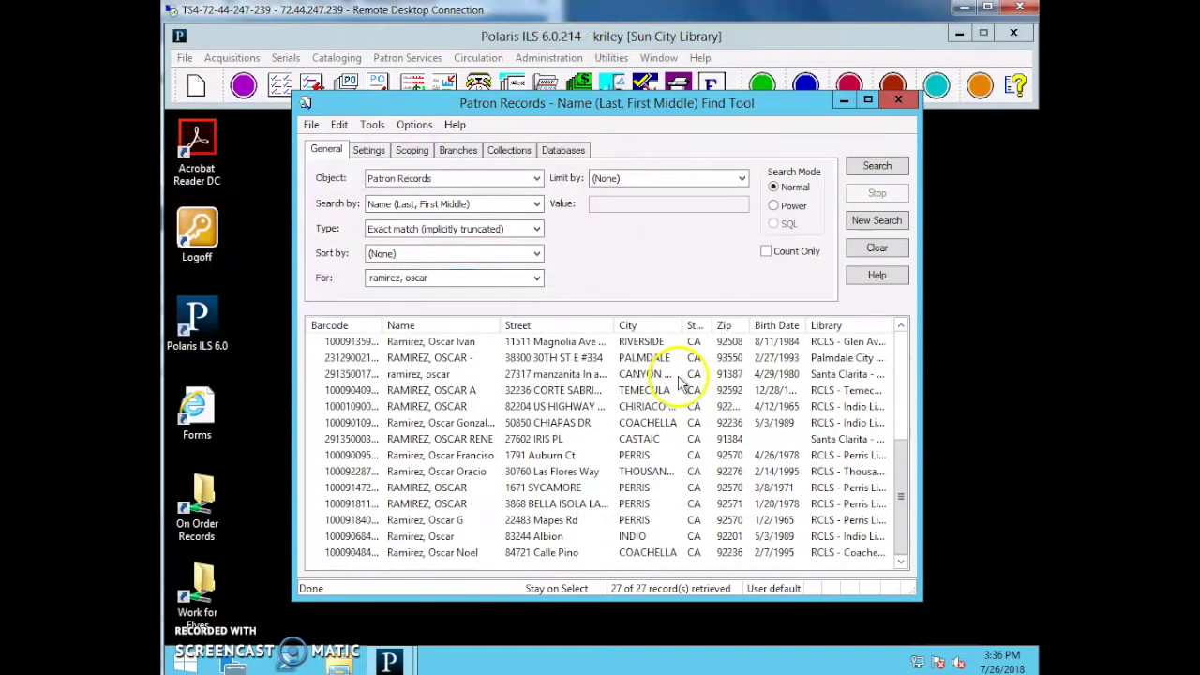
{"action": "scroll", "coordinate": [687, 380], "scroll_direction": "up", "scroll_amount": 5}
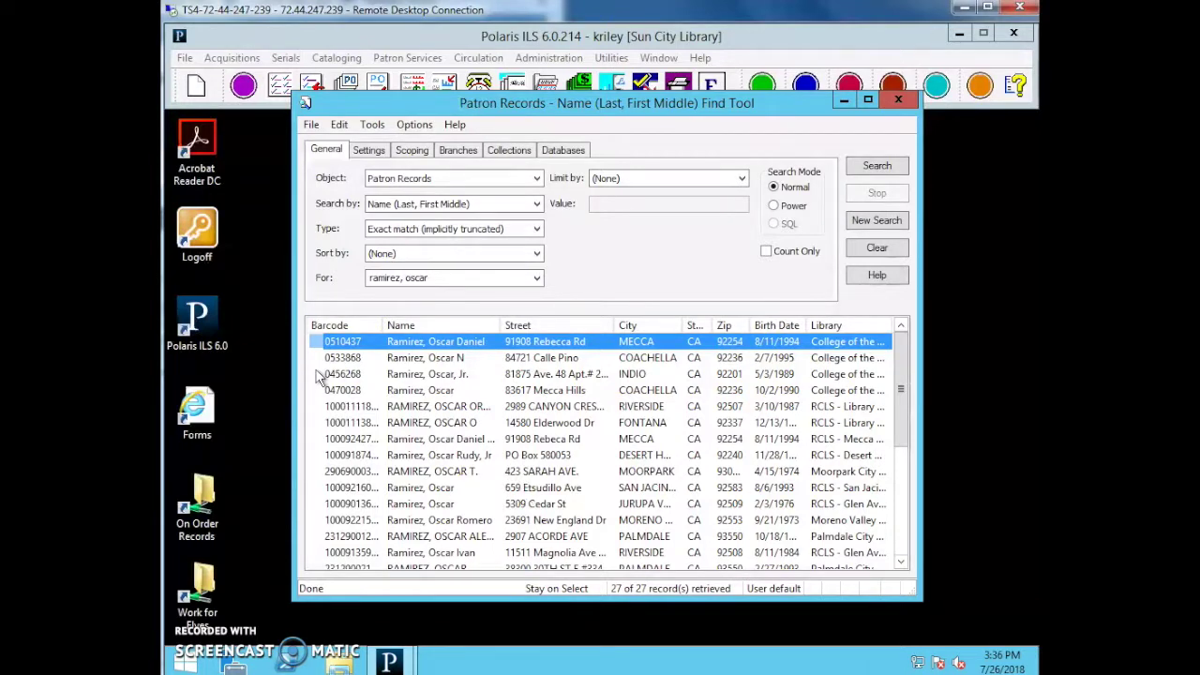
Search patrons by Birth date from 3/10/1987 to 3/10/1987.
{"action": "left_click", "coordinate": [417, 203]}
{"action": "left_click", "coordinate": [415, 274]}
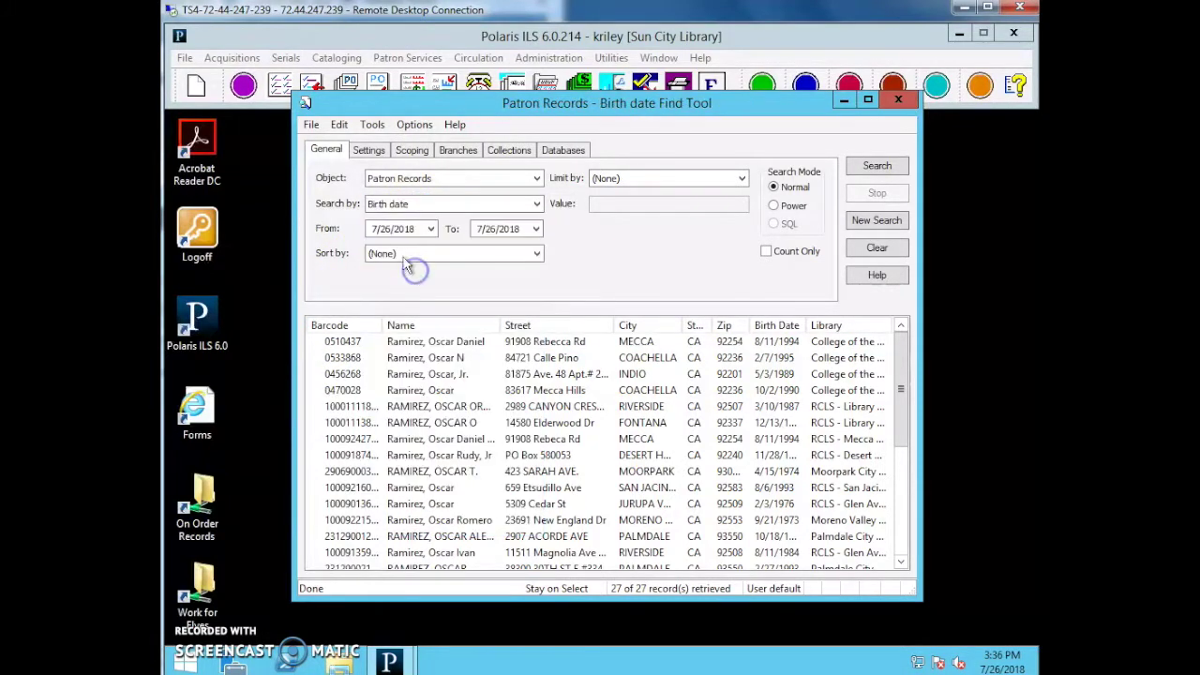
{"action": "left_click", "coordinate": [375, 228]}
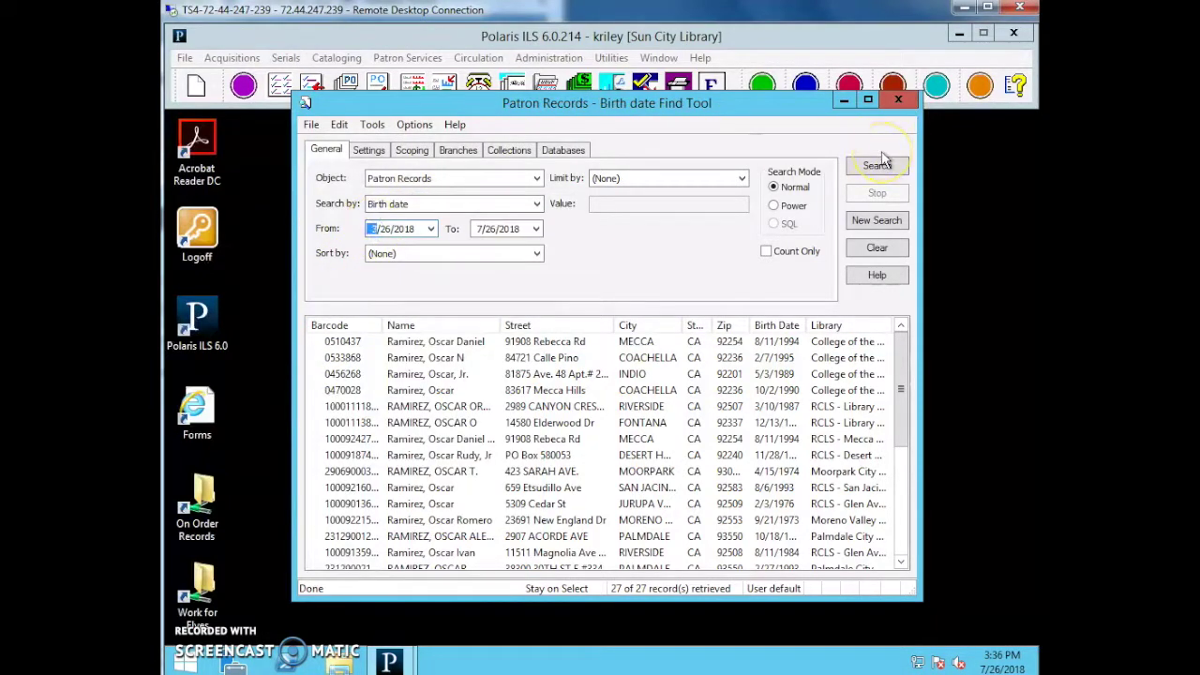
{"action": "type", "text": "3/10/"}
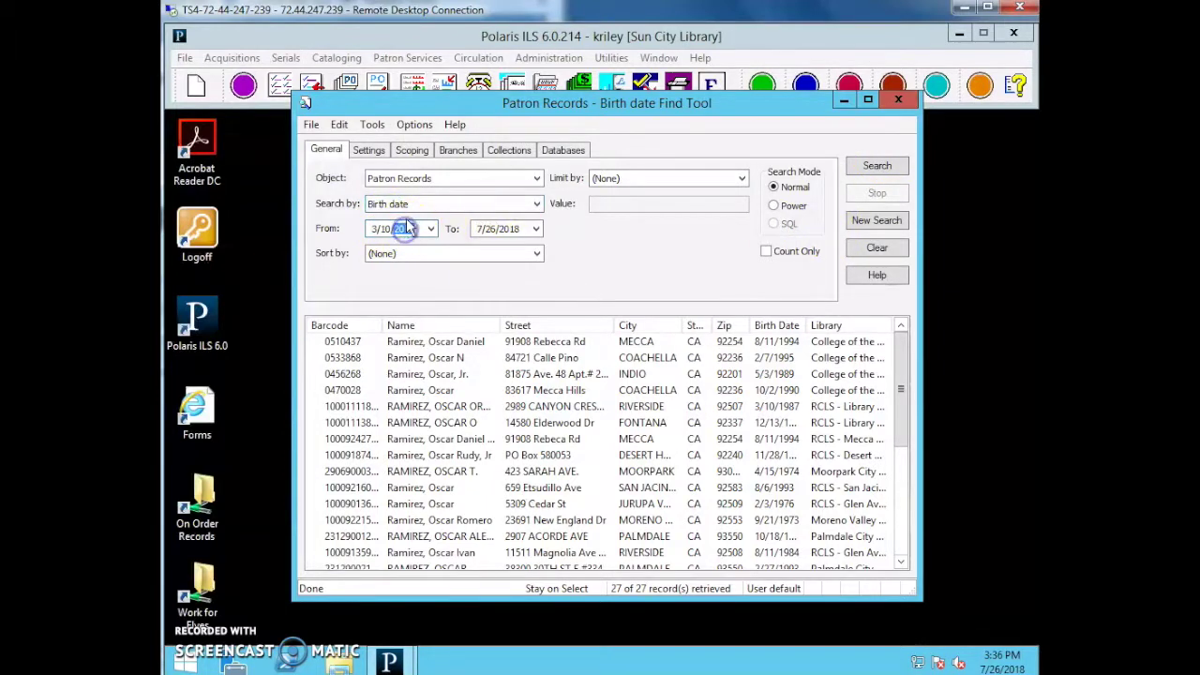
{"action": "type", "text": "1987"}
{"action": "left_click", "coordinate": [479, 228]}
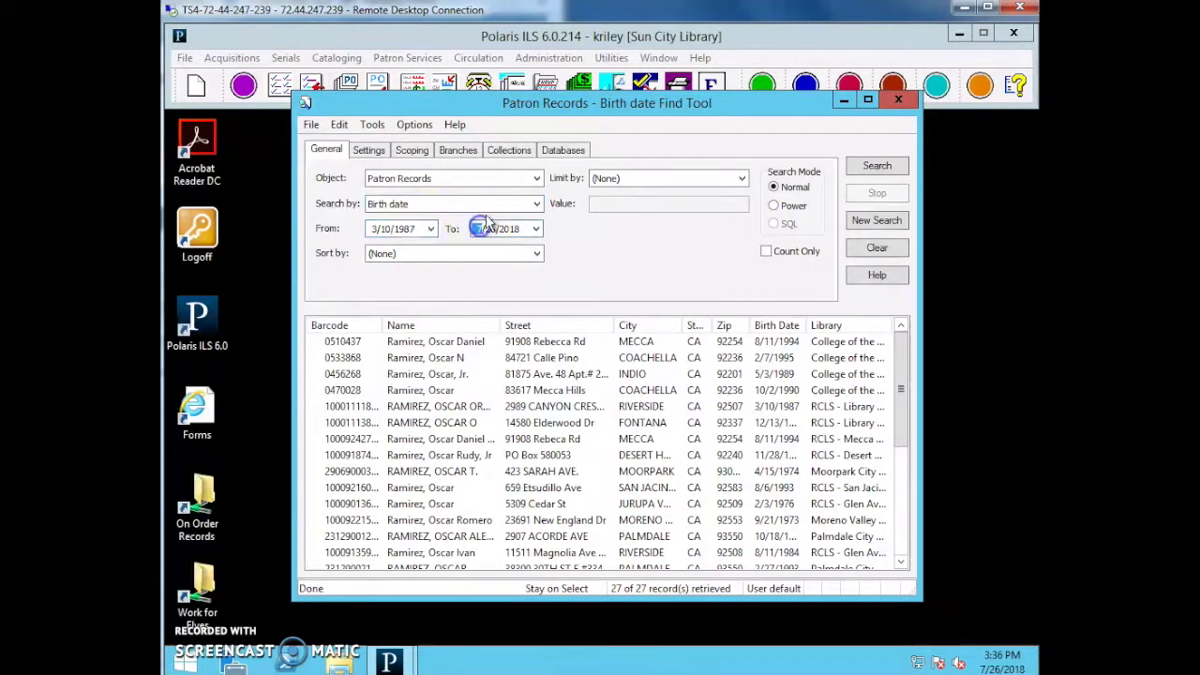
{"action": "type", "text": "3/10/"}
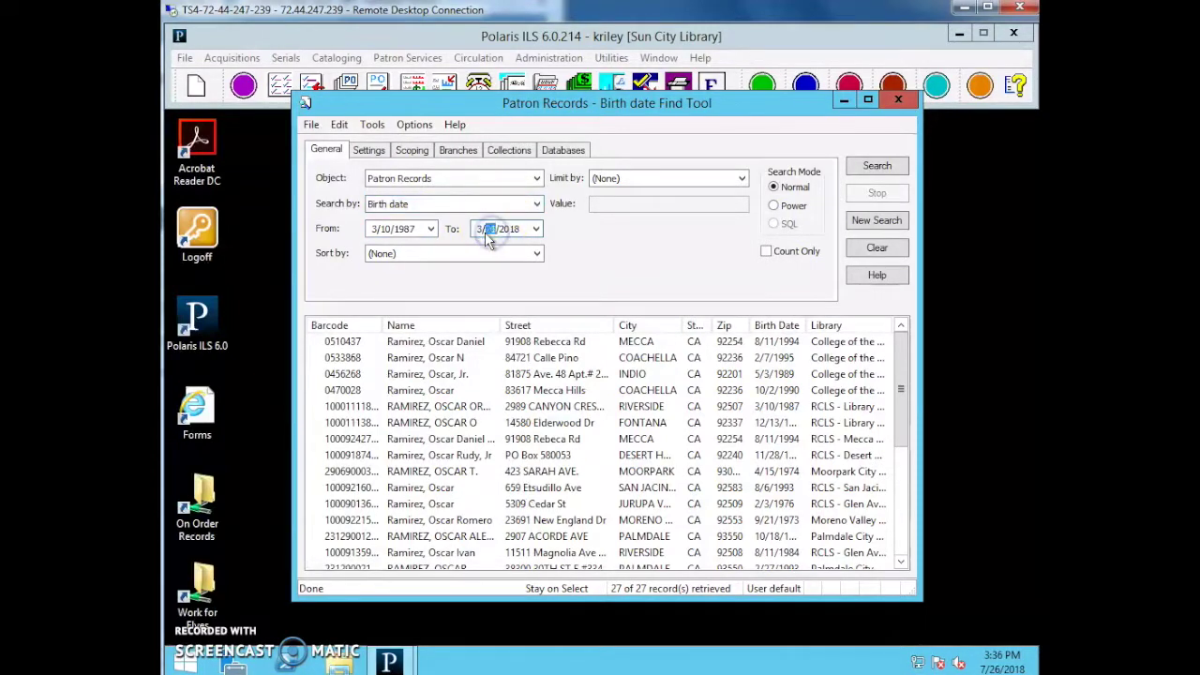
{"action": "type", "text": "1987"}
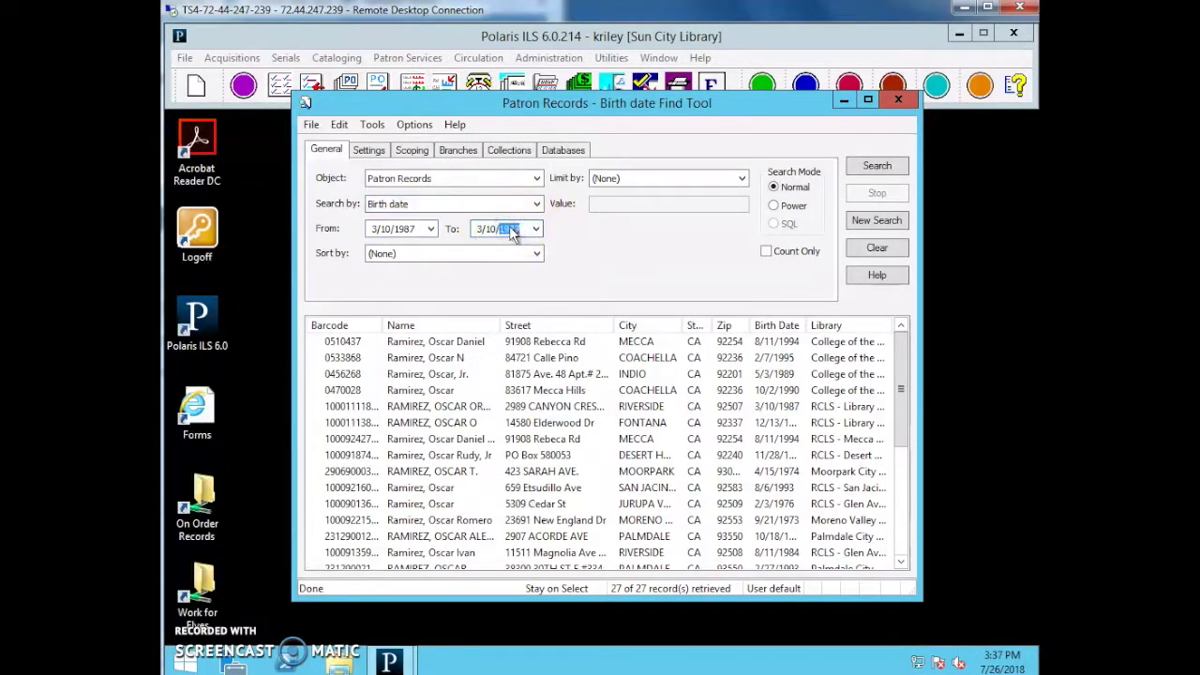
{"action": "left_click", "coordinate": [879, 166]}
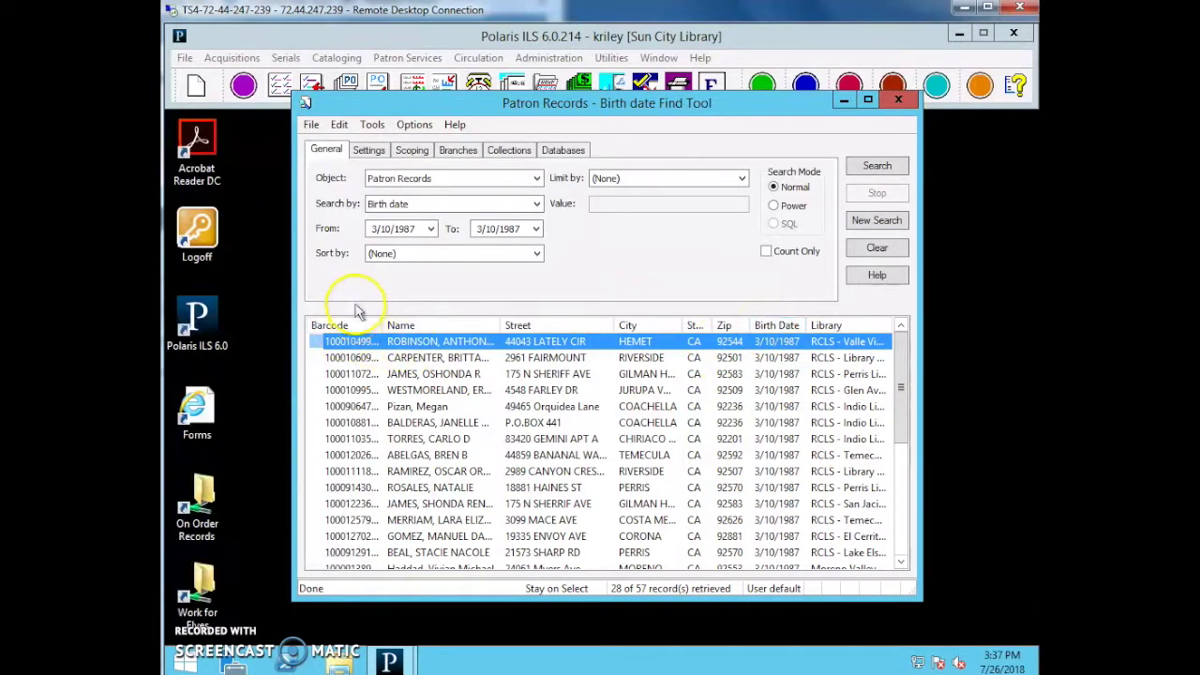
Sort the 57 results by Name, select a patron, then close the find tool.
{"action": "scroll", "coordinate": [393, 487], "scroll_direction": "down", "scroll_amount": 10}
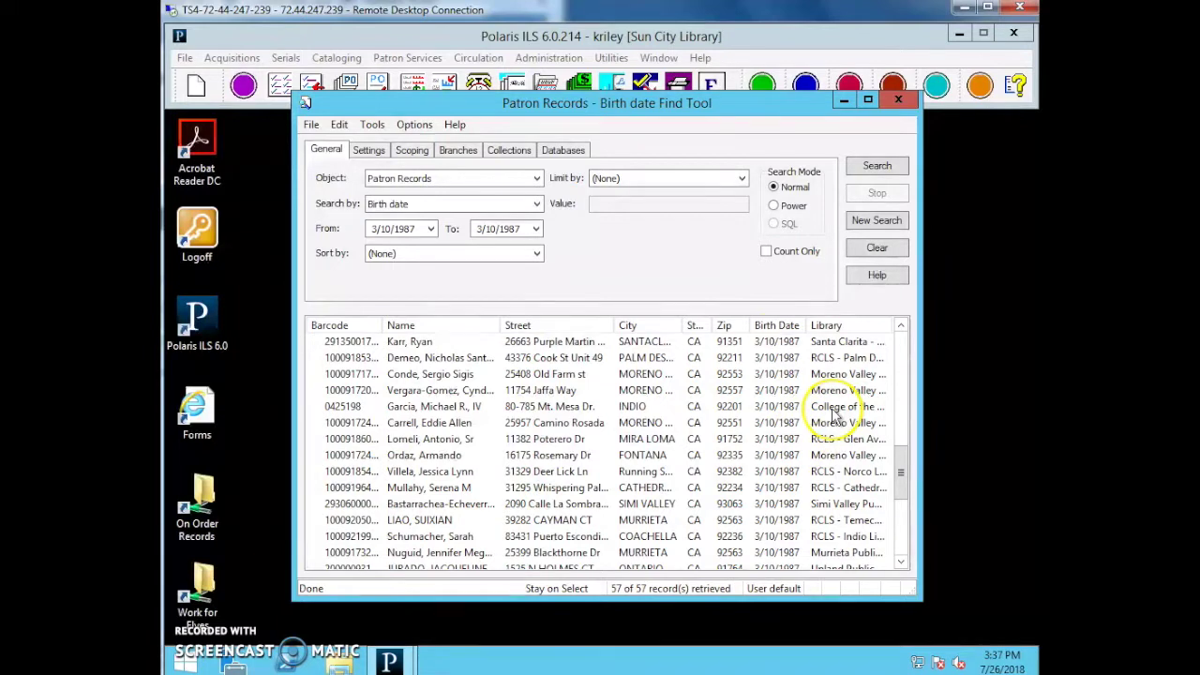
{"action": "left_click", "coordinate": [420, 325]}
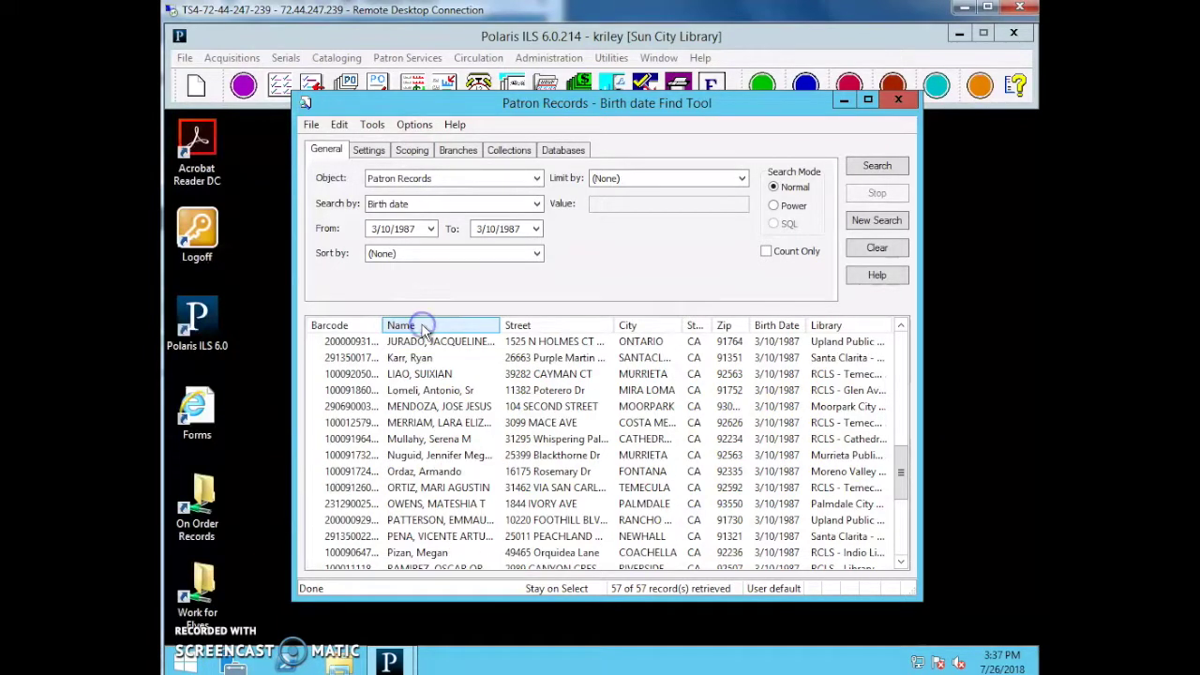
{"action": "scroll", "coordinate": [431, 408], "scroll_direction": "down", "scroll_amount": 3}
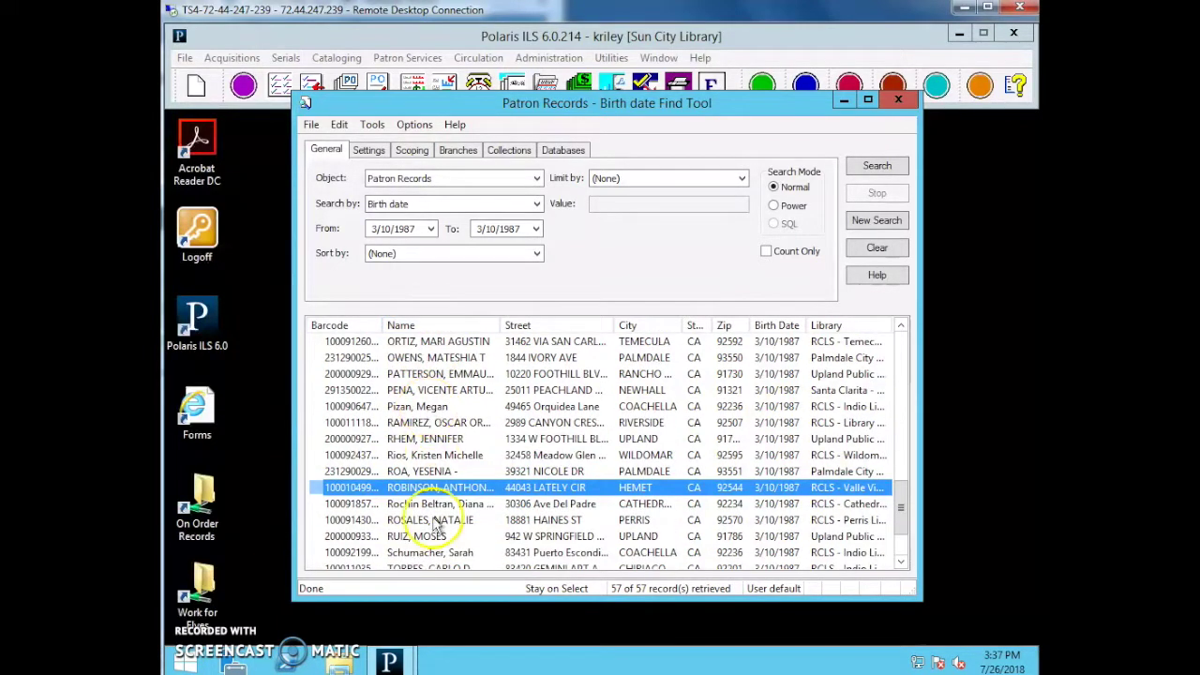
{"action": "left_click", "coordinate": [399, 422]}
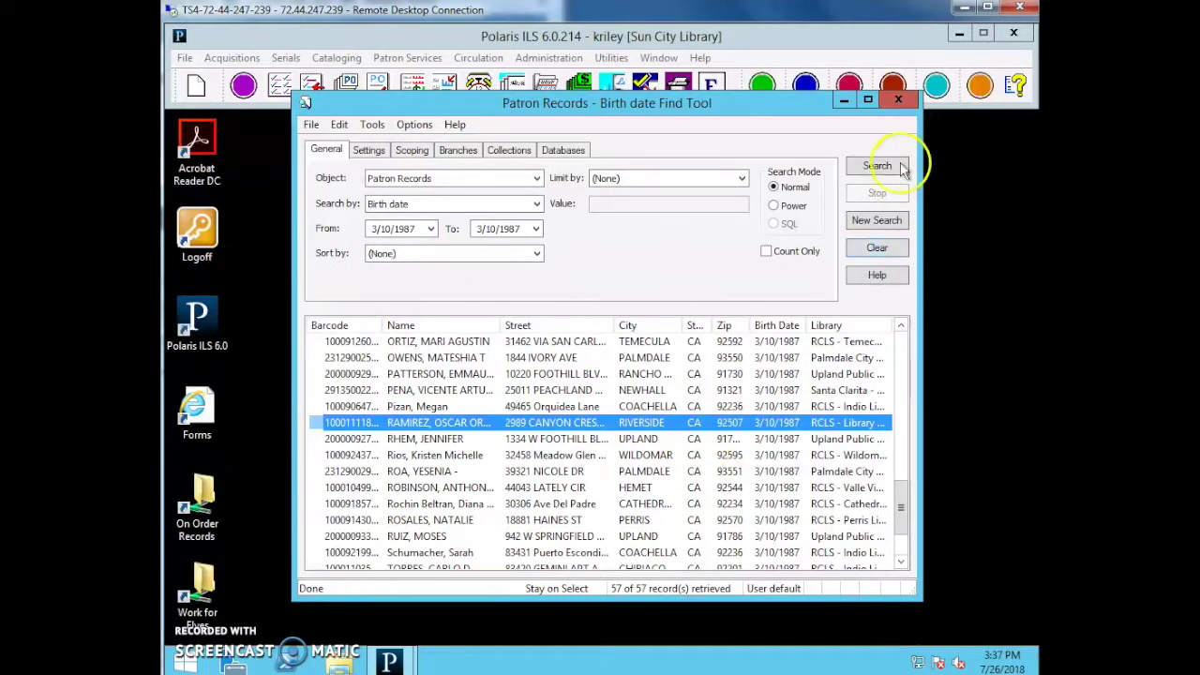
{"action": "left_click", "coordinate": [898, 101]}
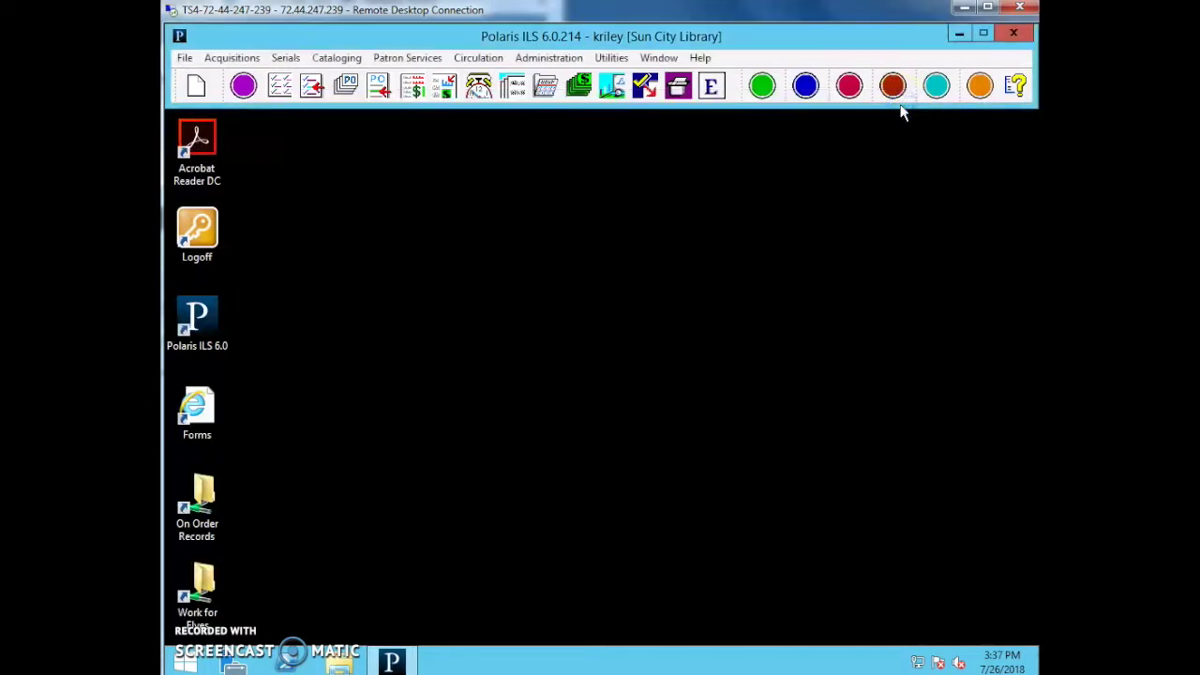
{"action": "left_click", "coordinate": [898, 125]}
{"action": "key", "text": "F8"}
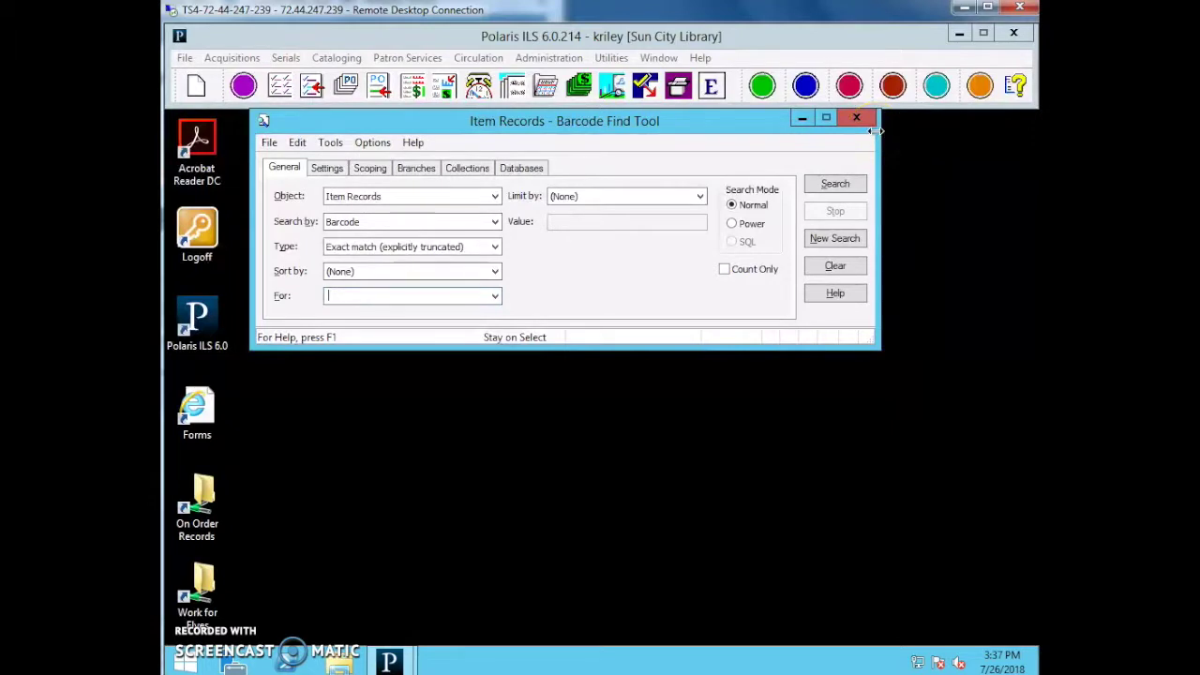
{"action": "type", "text": "0000915059704"}
{"action": "key", "text": "Return"}
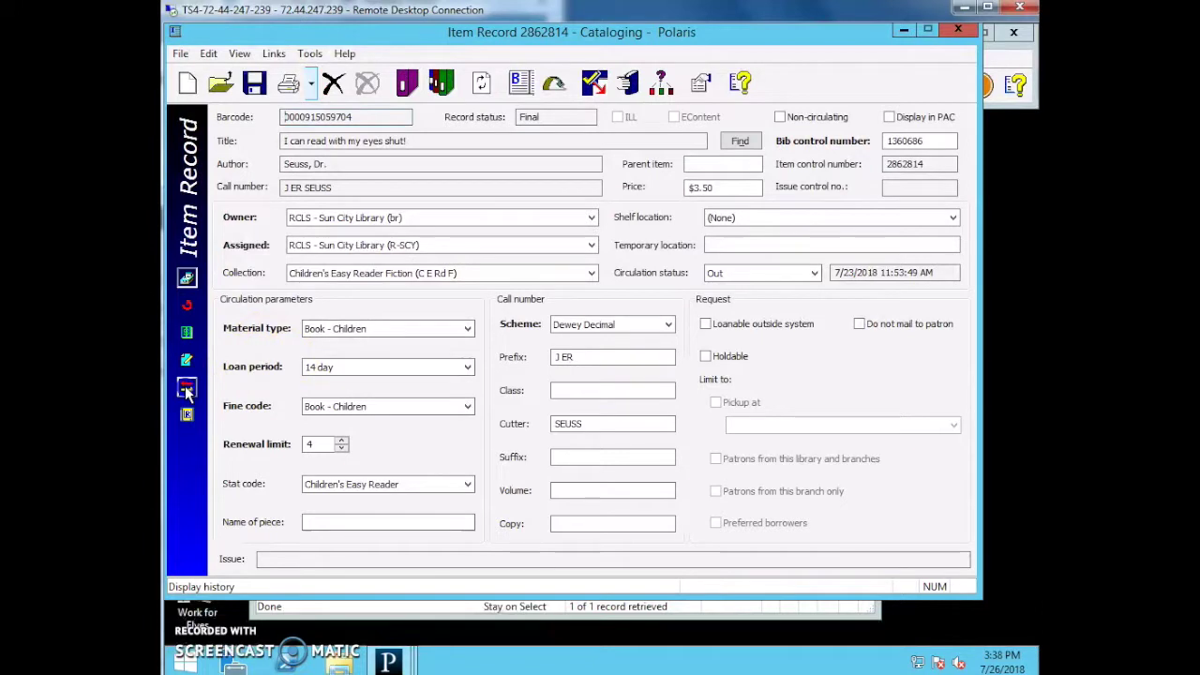
Show the item's circulation history, select the 2/7/2018 checkout, and start a patron search.
{"action": "left_click", "coordinate": [187, 392]}
{"action": "left_click", "coordinate": [661, 476]}
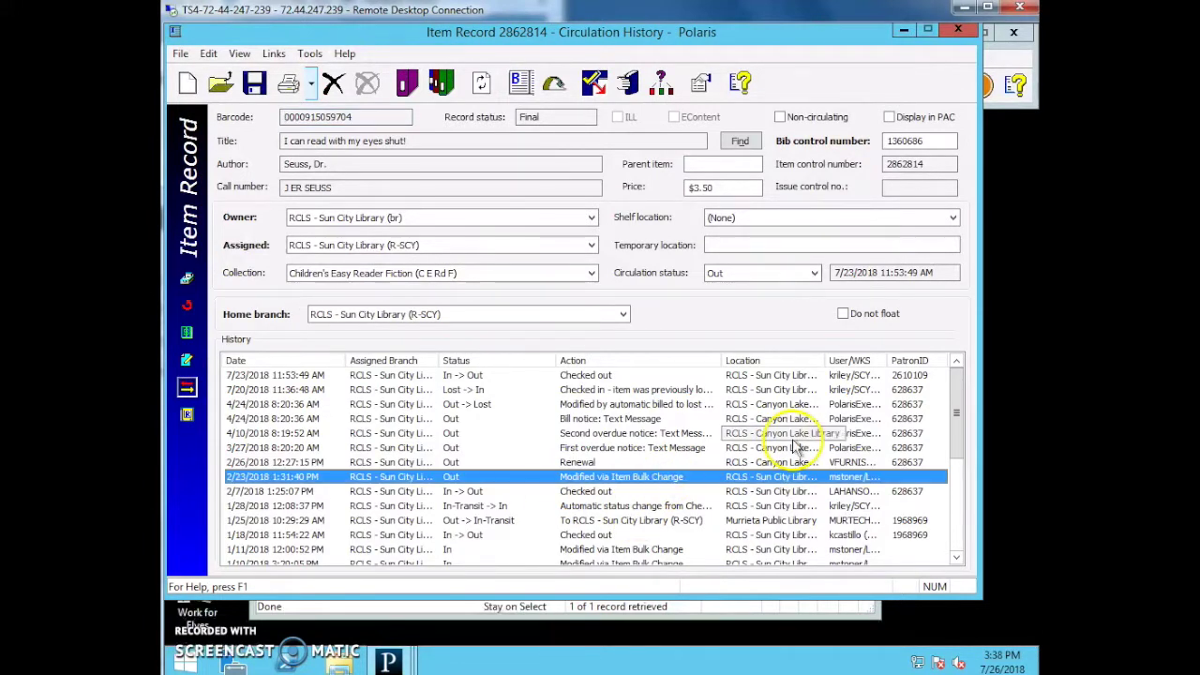
{"action": "left_click", "coordinate": [459, 491]}
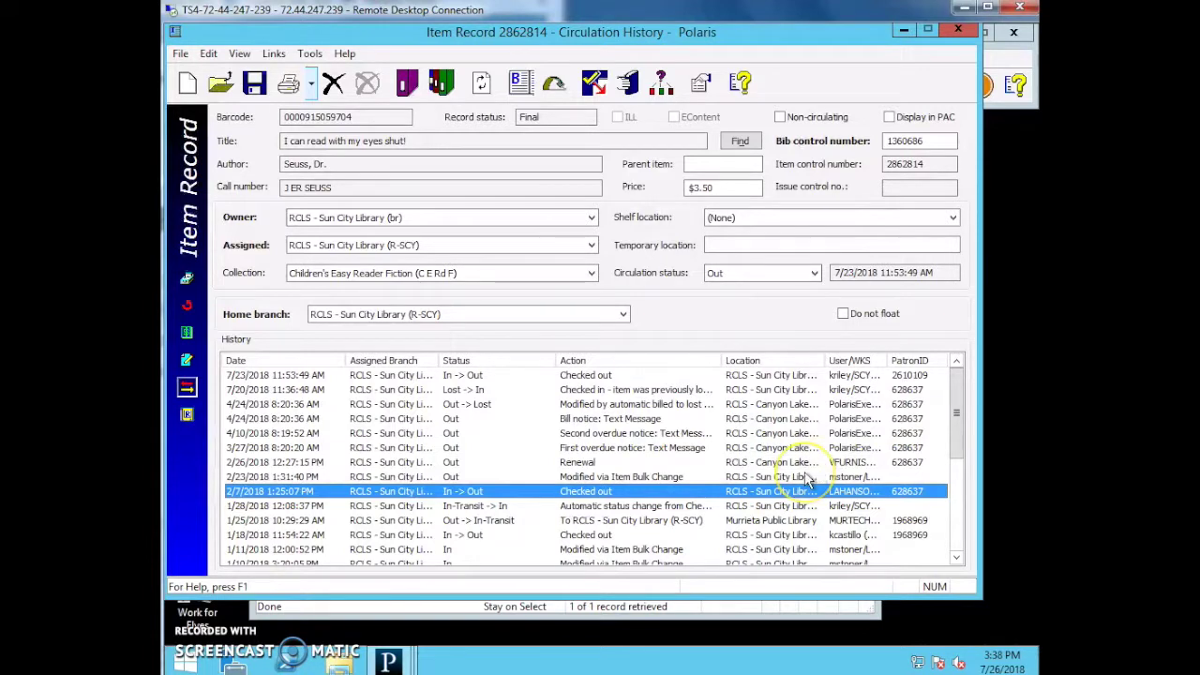
{"action": "key", "text": "ctrl+shift+p"}
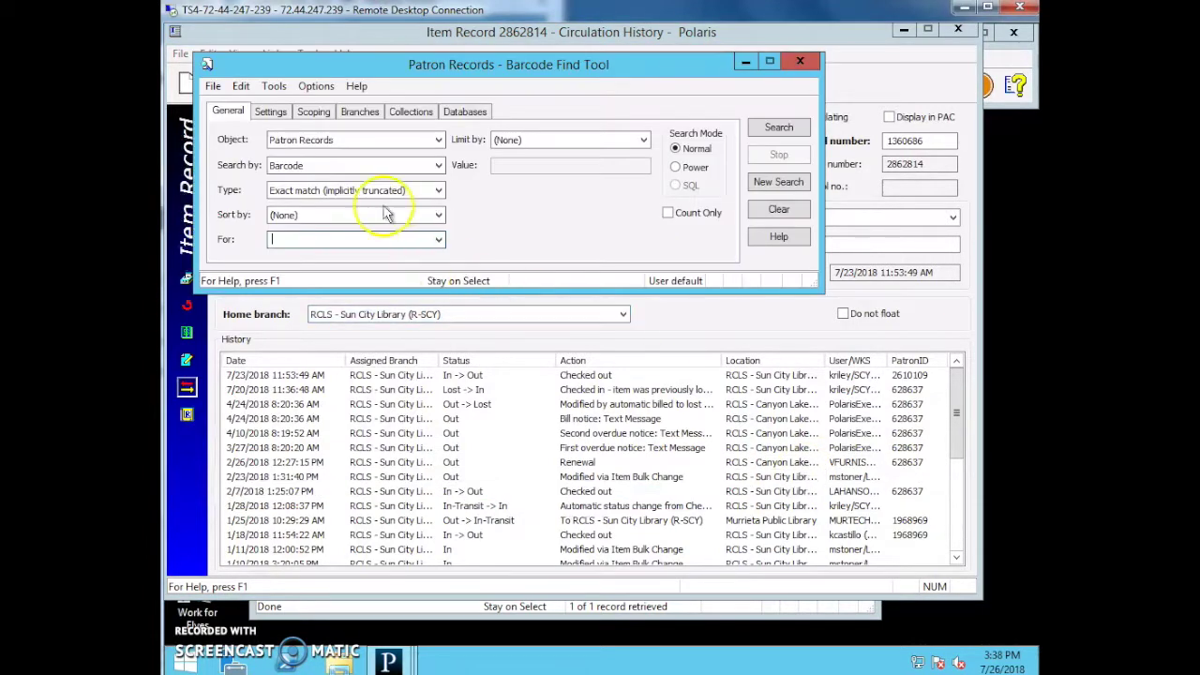
Search patrons by Record ID using the checkout patron's ID.
{"action": "left_click", "coordinate": [374, 166]}
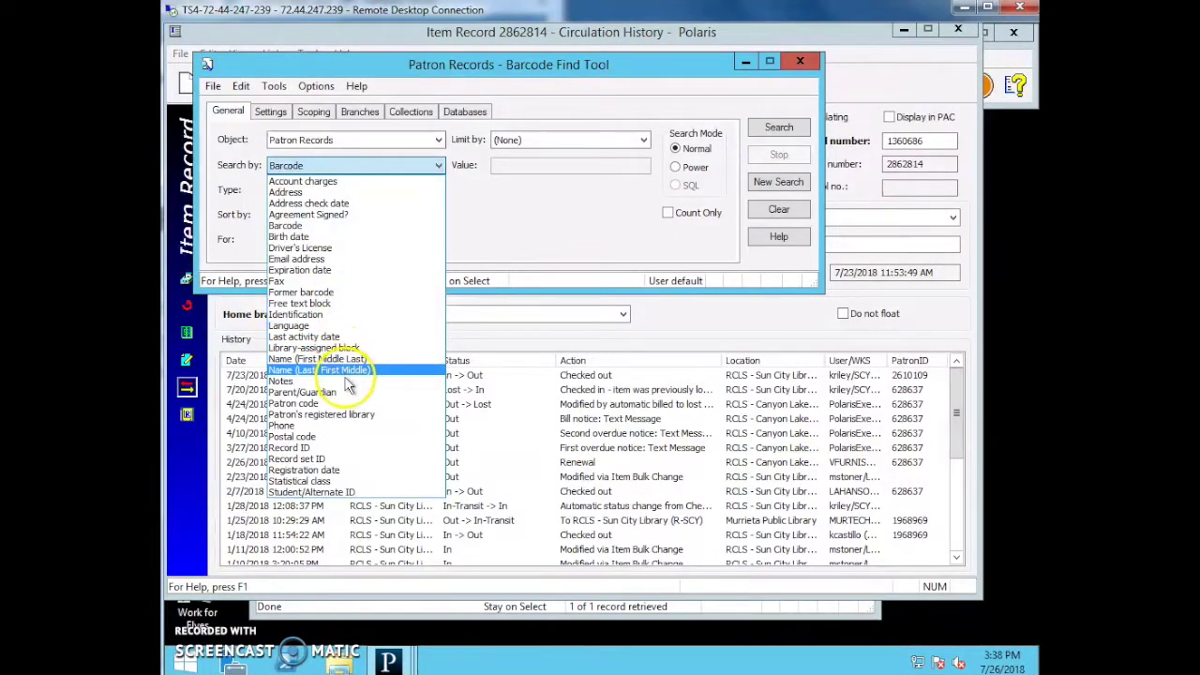
{"action": "left_click", "coordinate": [317, 448]}
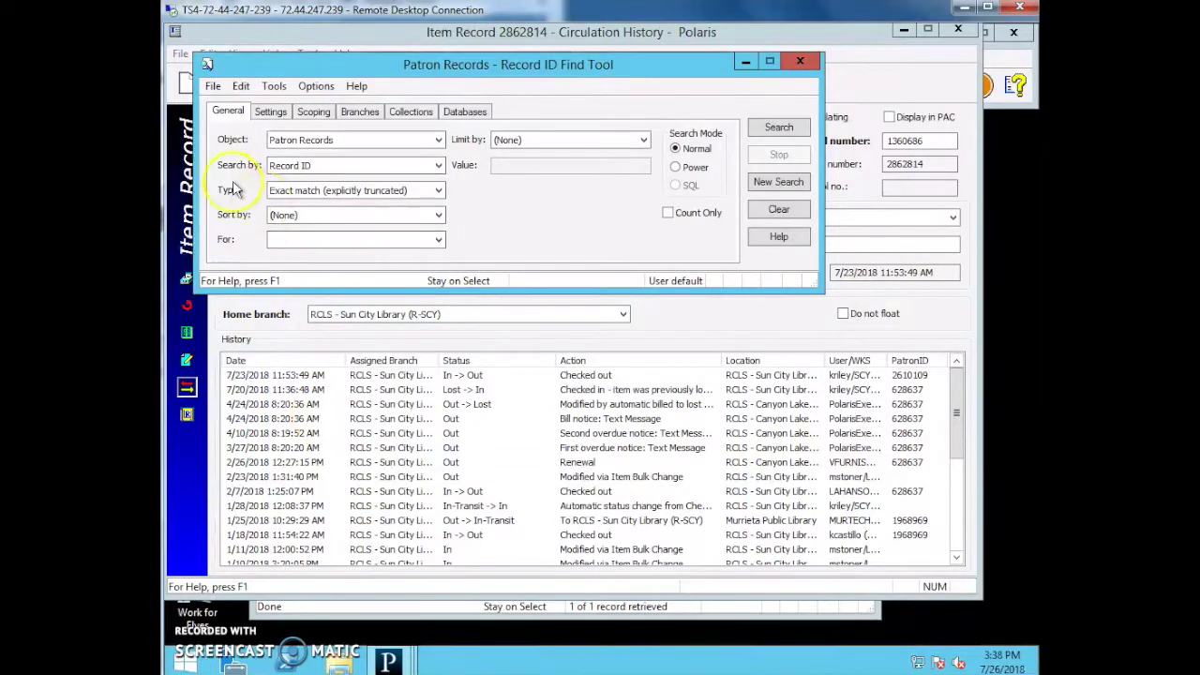
{"action": "left_click", "coordinate": [289, 240]}
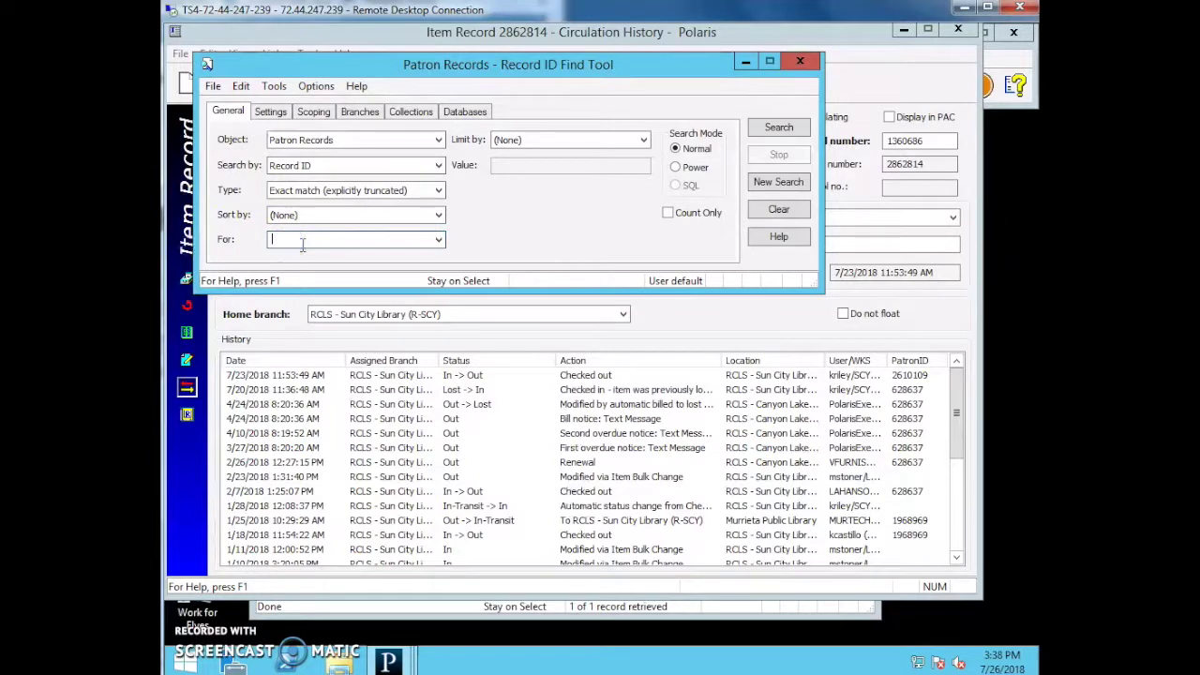
{"action": "type", "text": "628637"}
{"action": "key", "text": "Return"}
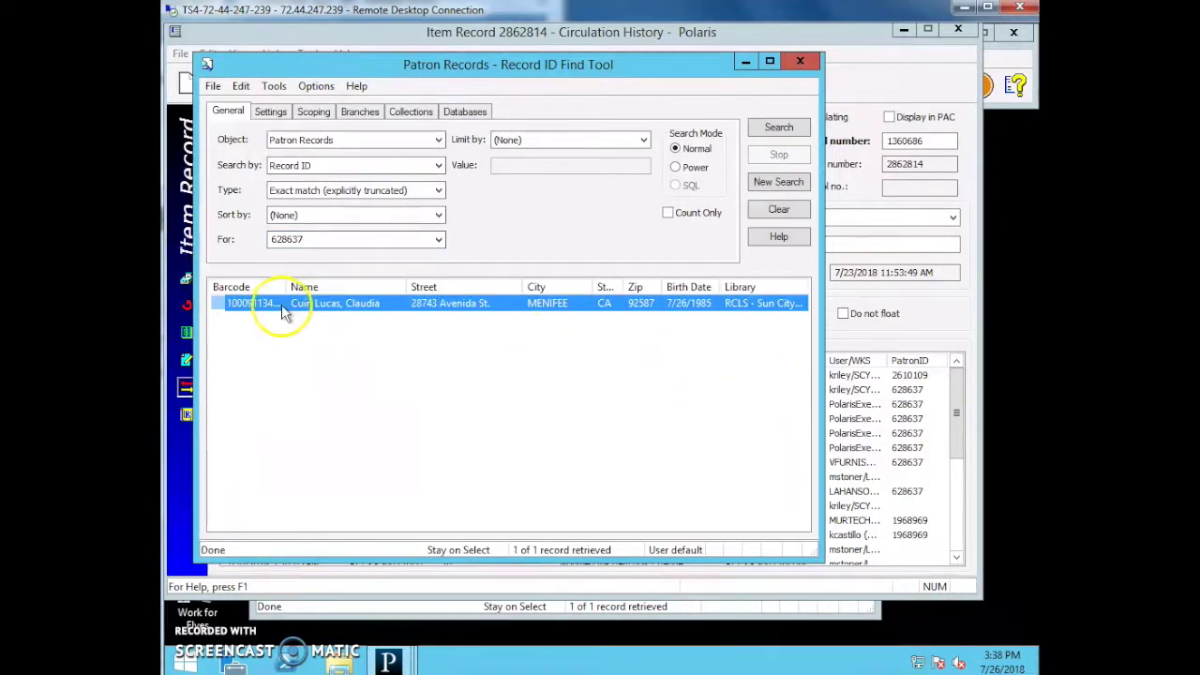
Close the patron find tool and the item record.
{"action": "left_click", "coordinate": [309, 335]}
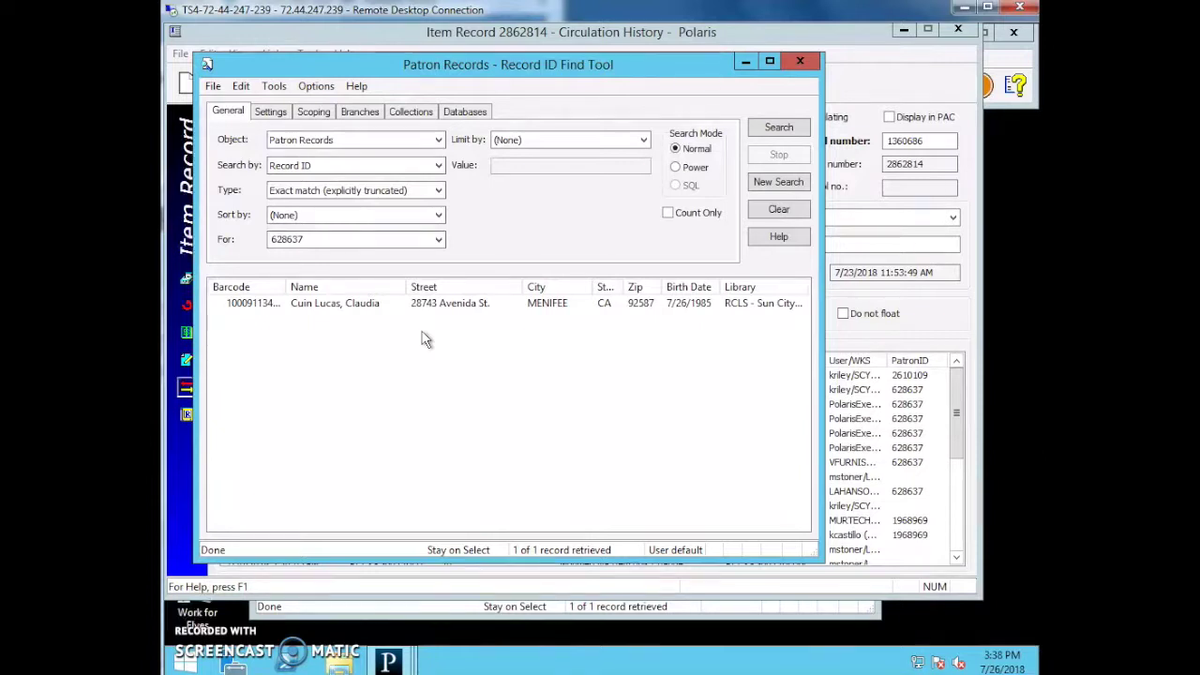
{"action": "left_click", "coordinate": [811, 60]}
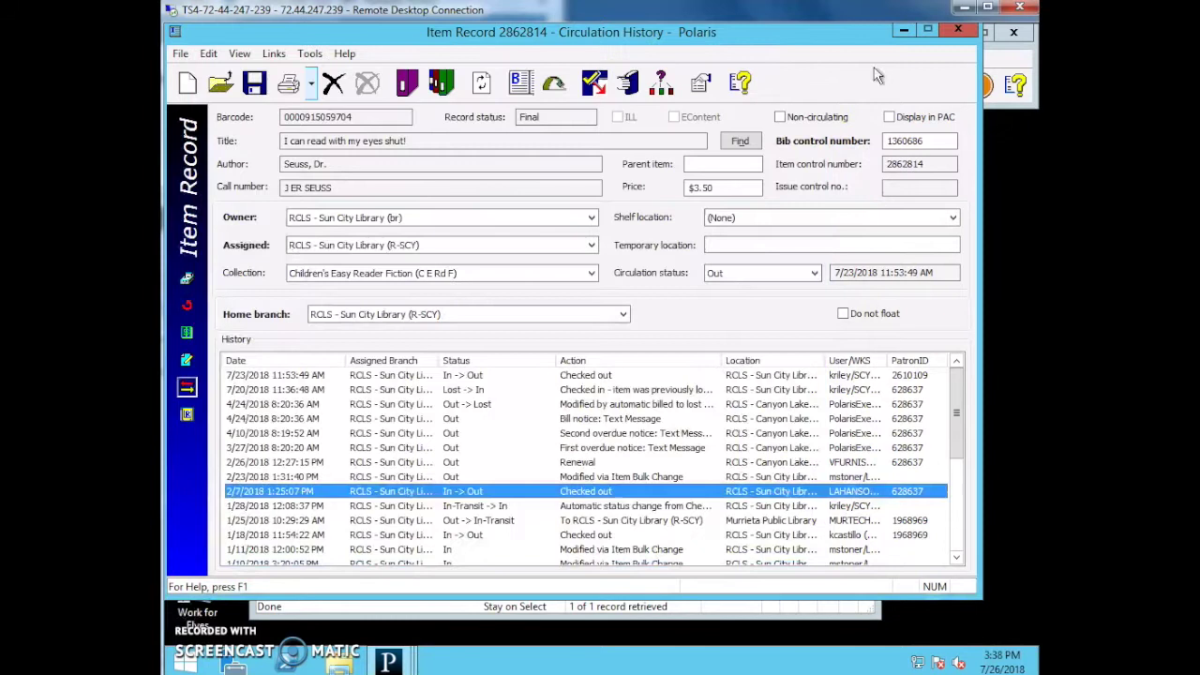
{"action": "left_click", "coordinate": [1016, 32]}
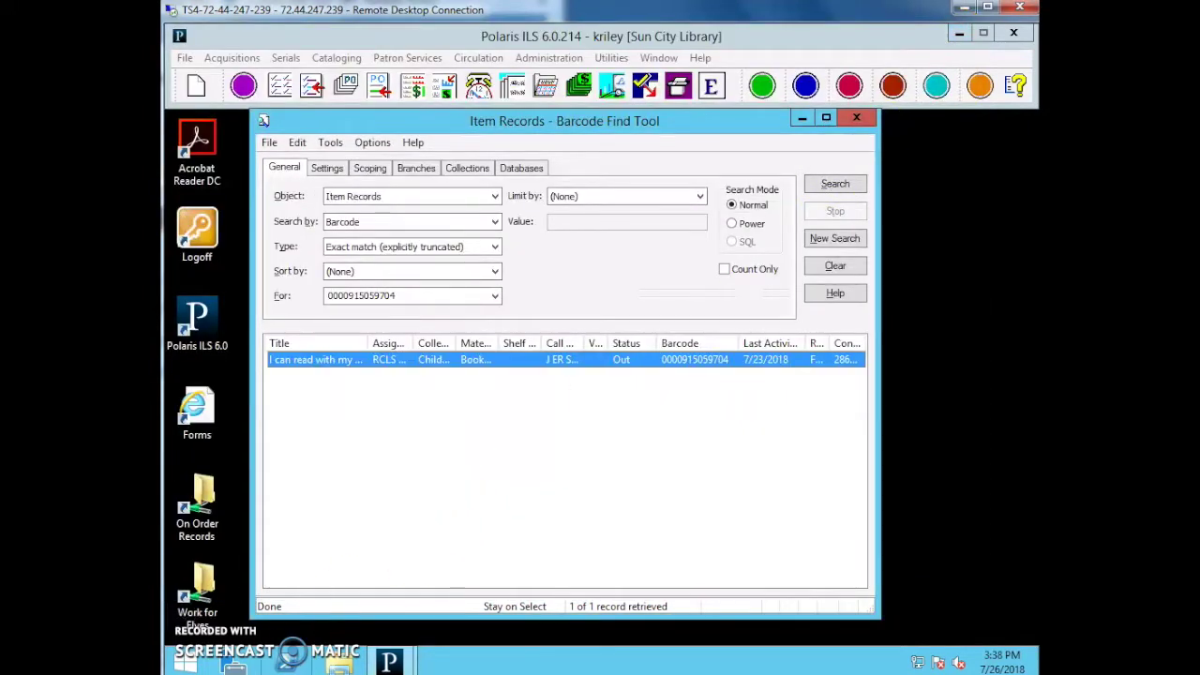
Close the item barcode search and extra patron windows, leaving one fresh Name search tool.
{"action": "left_click", "coordinate": [871, 119]}
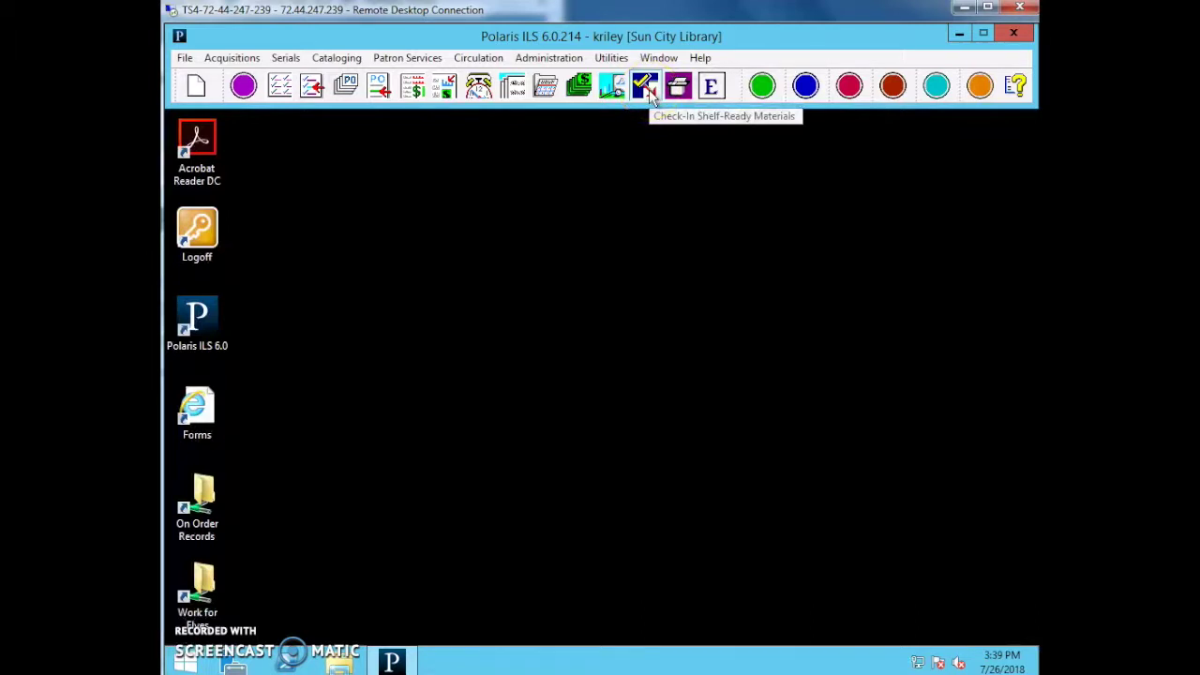
{"action": "left_click", "coordinate": [646, 89]}
{"action": "left_click", "coordinate": [646, 89]}
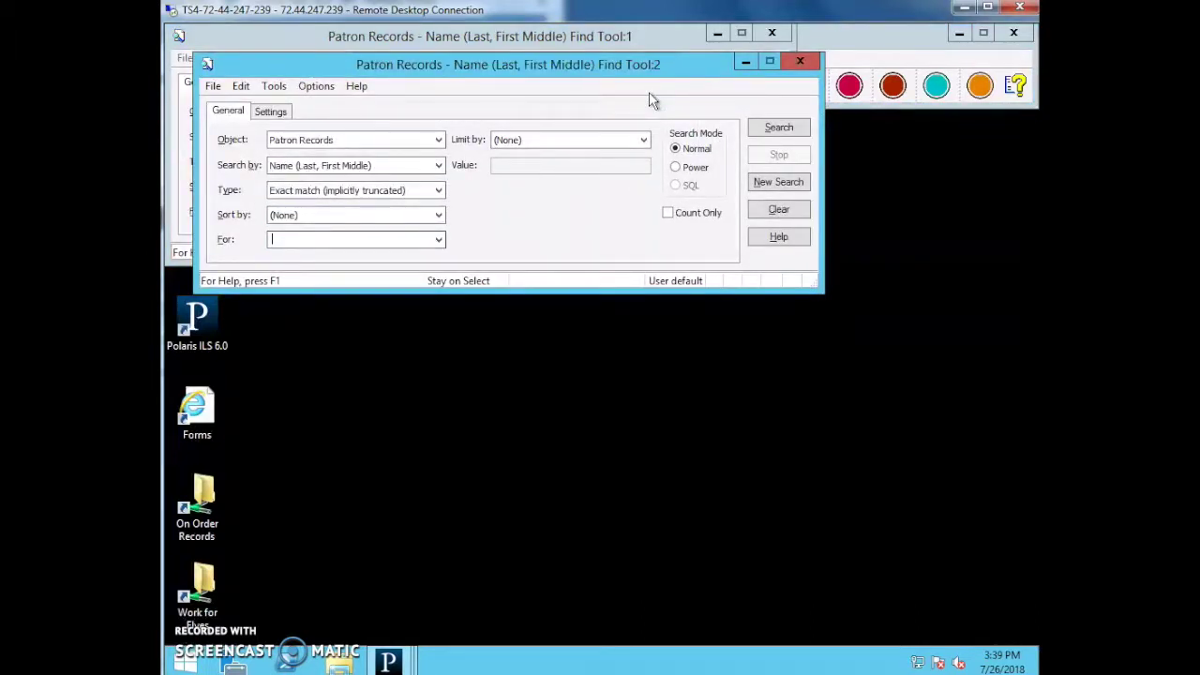
{"action": "left_click", "coordinate": [370, 169]}
{"action": "left_click", "coordinate": [372, 170]}
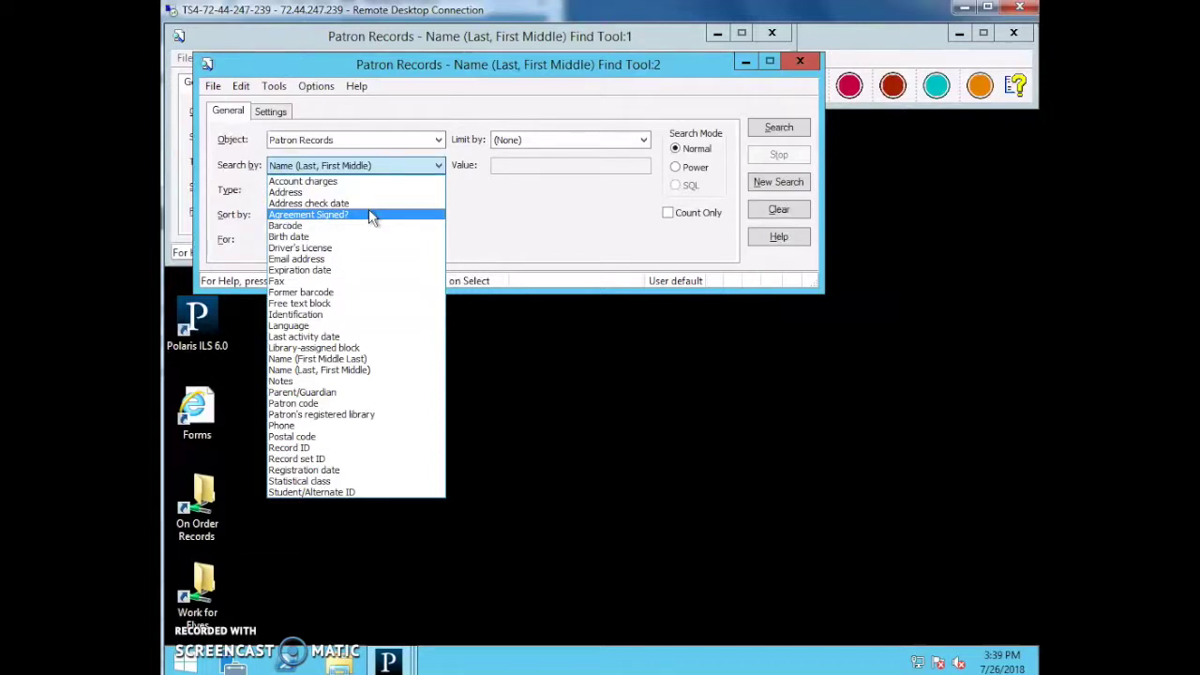
{"action": "left_click", "coordinate": [563, 215]}
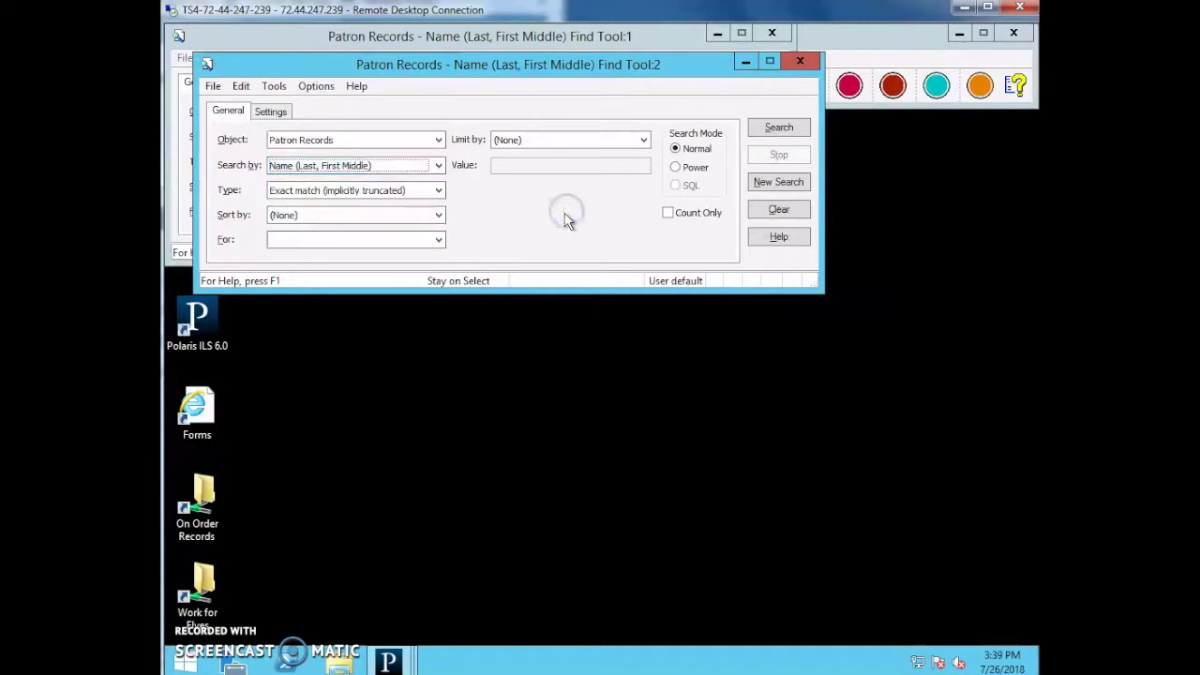
{"action": "key", "text": "alt+F4"}
{"action": "key", "text": "alt+F4"}
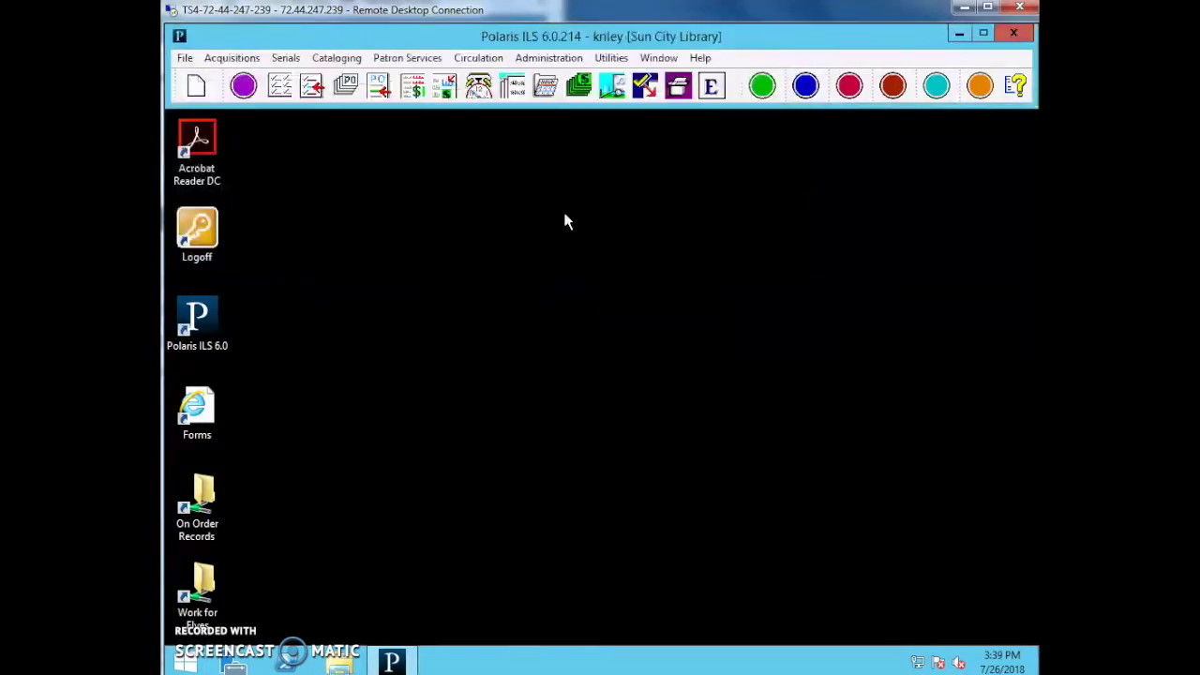
{"action": "key", "text": "F6"}
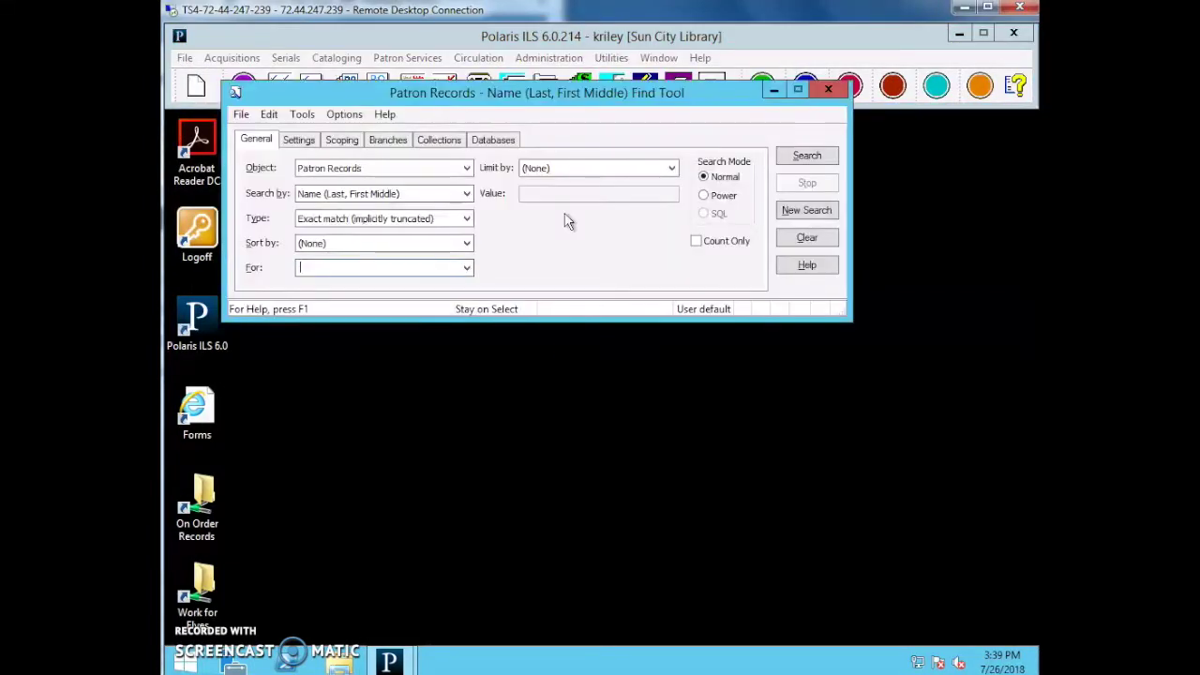
Switch the patron search to Barcode and save it as the user default.
{"action": "key", "text": "shift+Tab"}
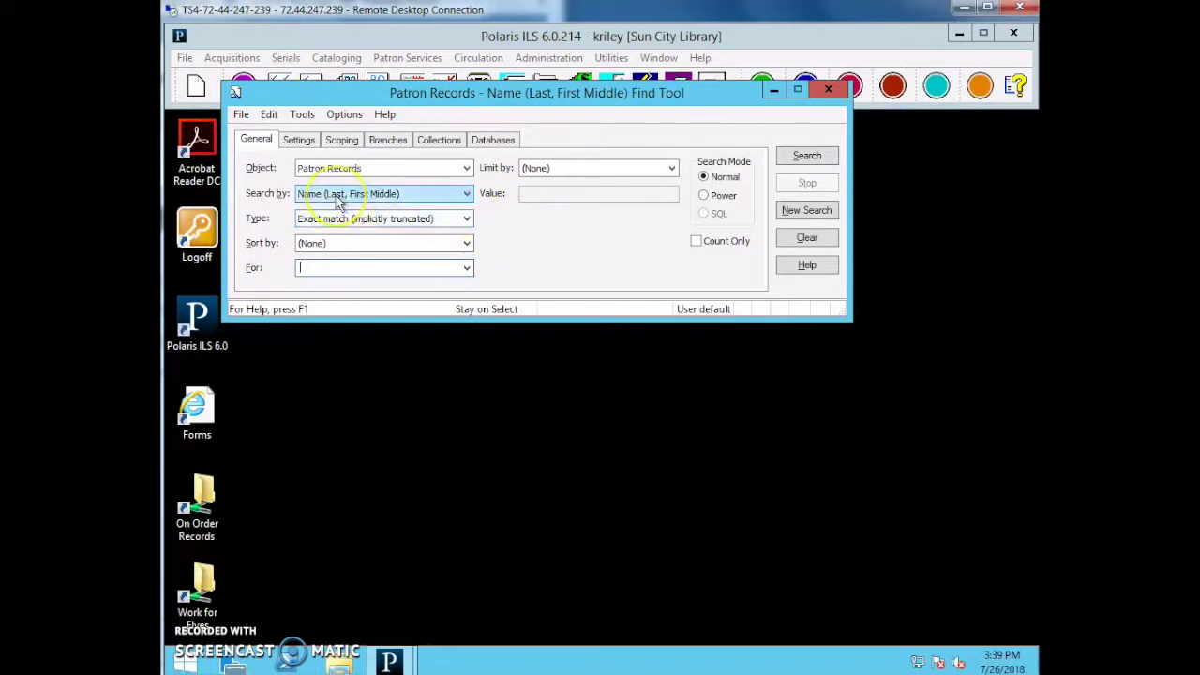
{"action": "left_click", "coordinate": [338, 193]}
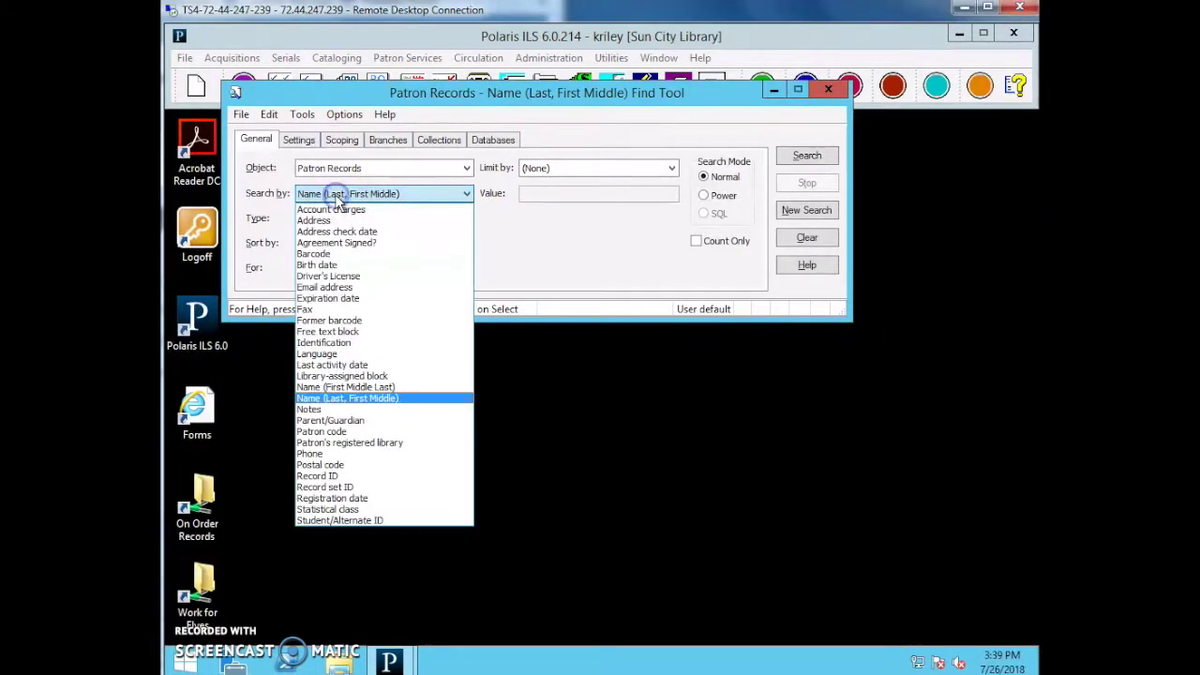
{"action": "left_click", "coordinate": [323, 254]}
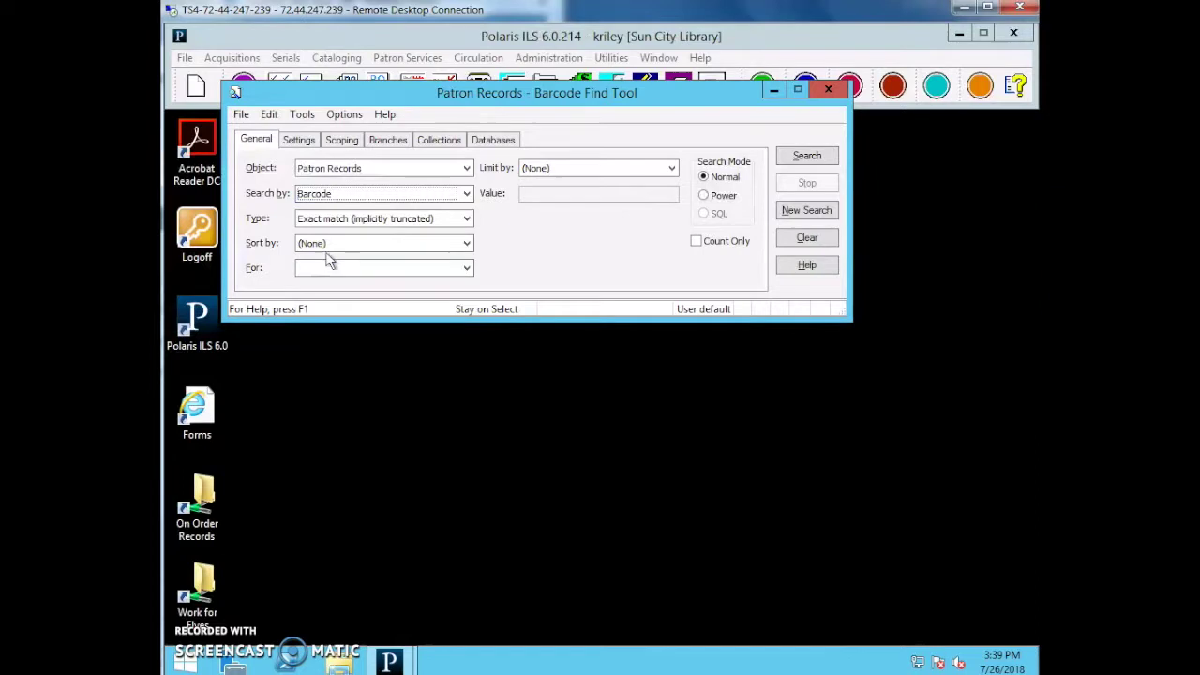
{"action": "left_click", "coordinate": [346, 116]}
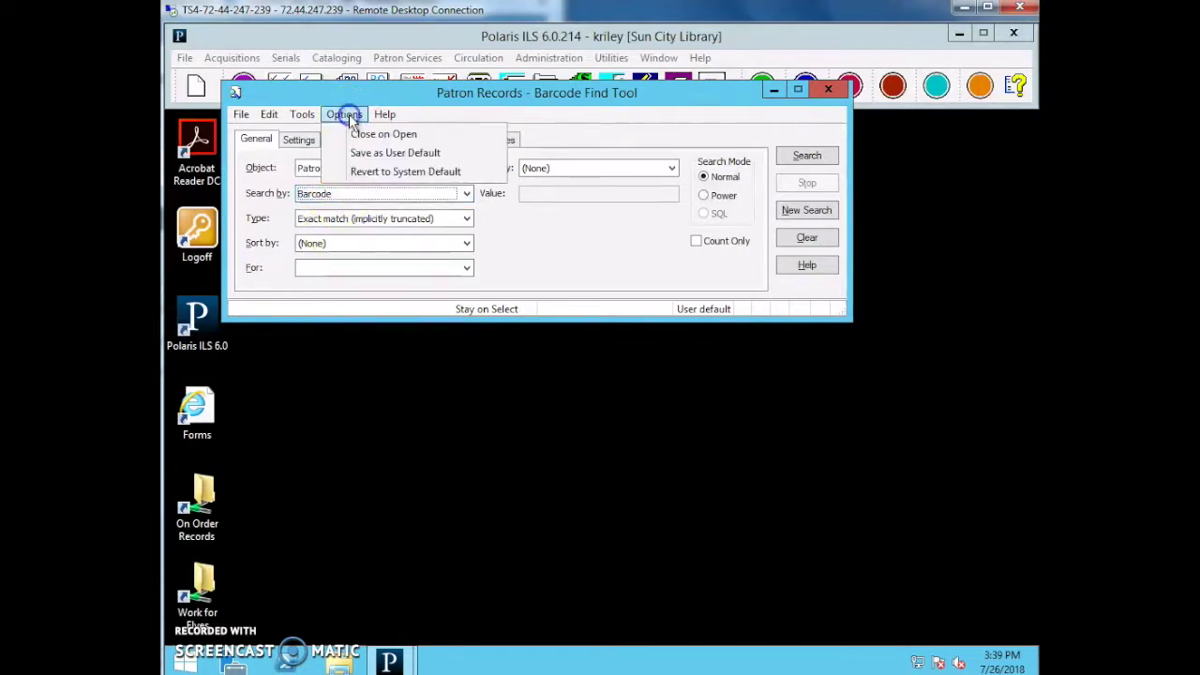
{"action": "left_click", "coordinate": [360, 153]}
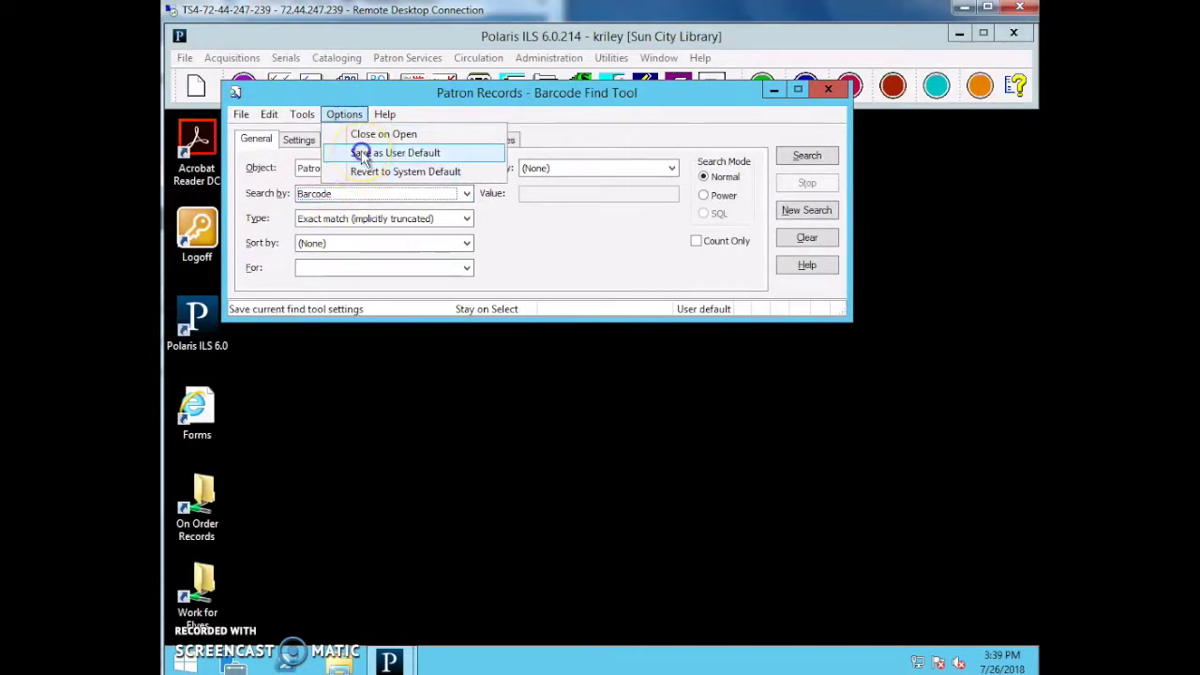
In a second patron search, choose Driver's License and save it as the user default.
{"action": "key", "text": "F6"}
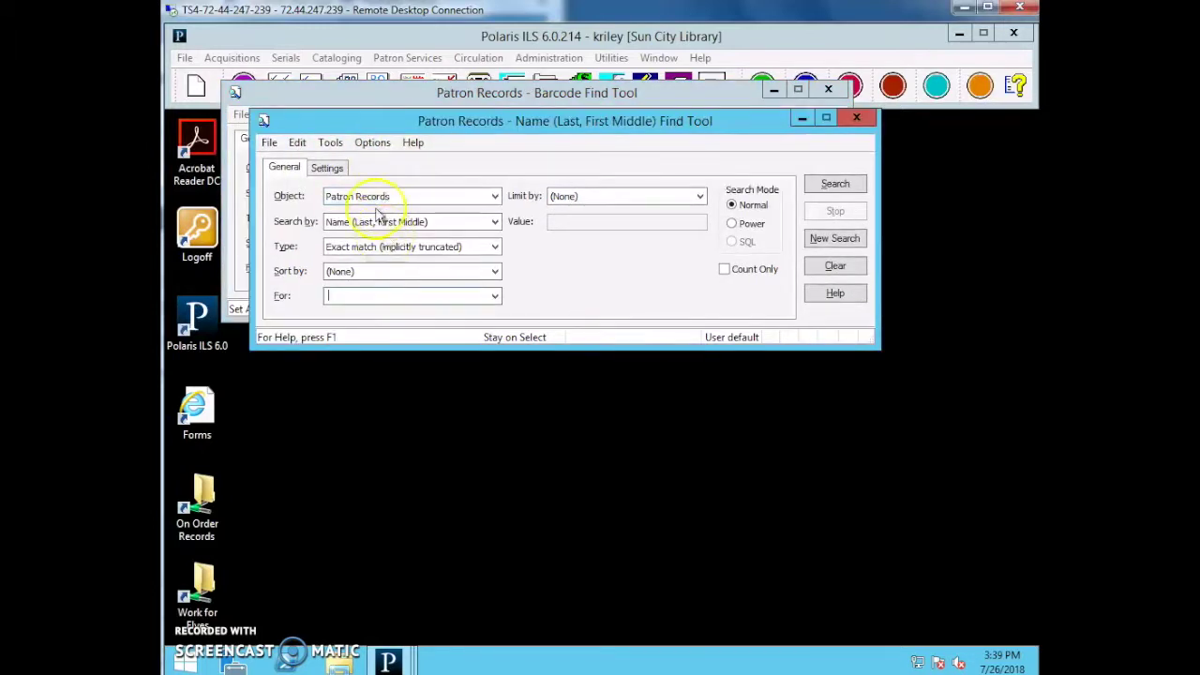
{"action": "left_click", "coordinate": [386, 223]}
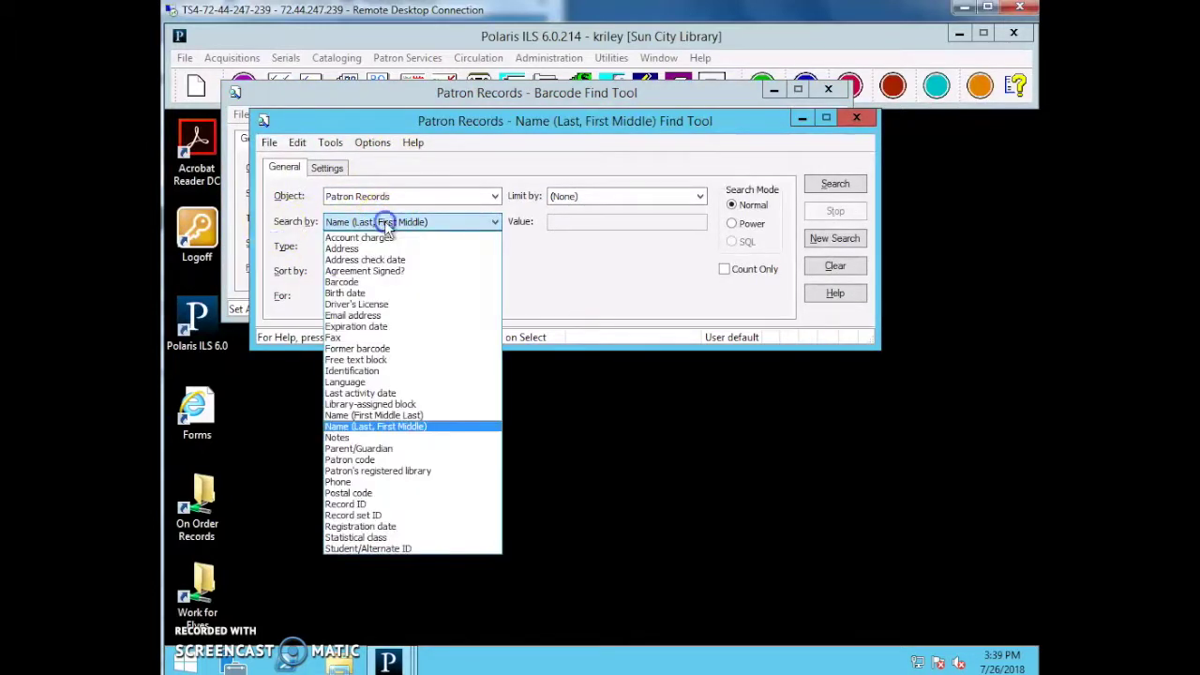
{"action": "left_click", "coordinate": [367, 306]}
{"action": "left_click", "coordinate": [371, 143]}
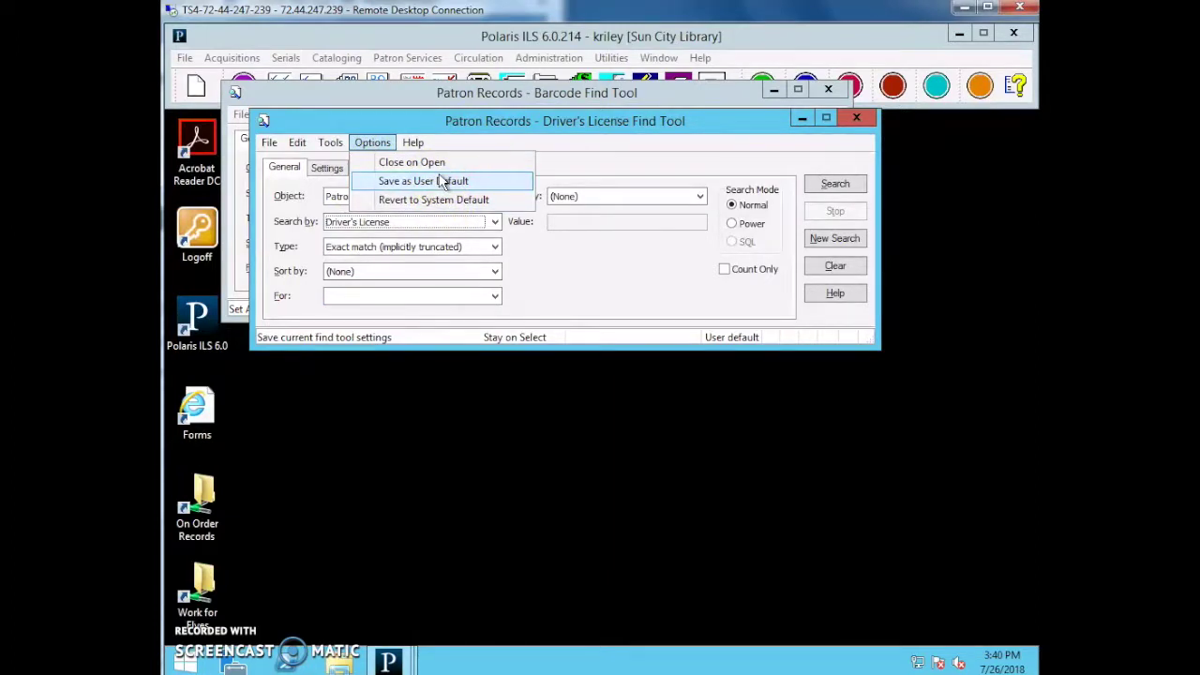
{"action": "left_click", "coordinate": [440, 180]}
Close both search windows and reopen an empty Barcode patron search.
{"action": "key", "text": "Escape"}
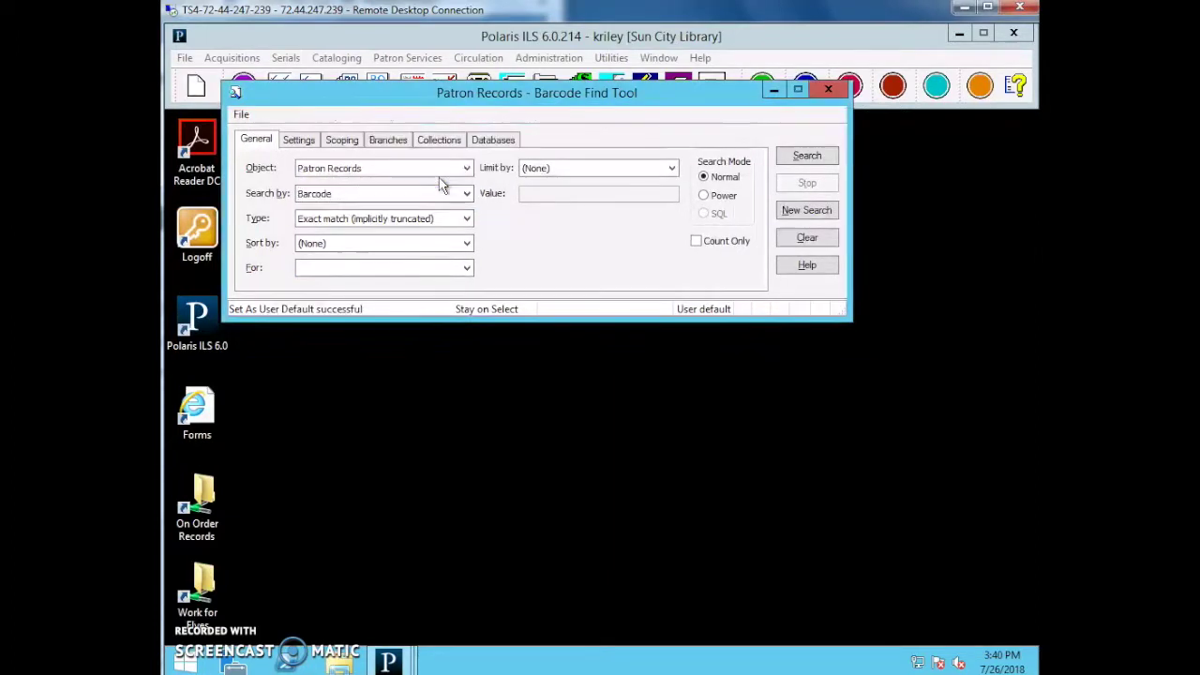
{"action": "key", "text": "Escape"}
{"action": "key", "text": "F6"}
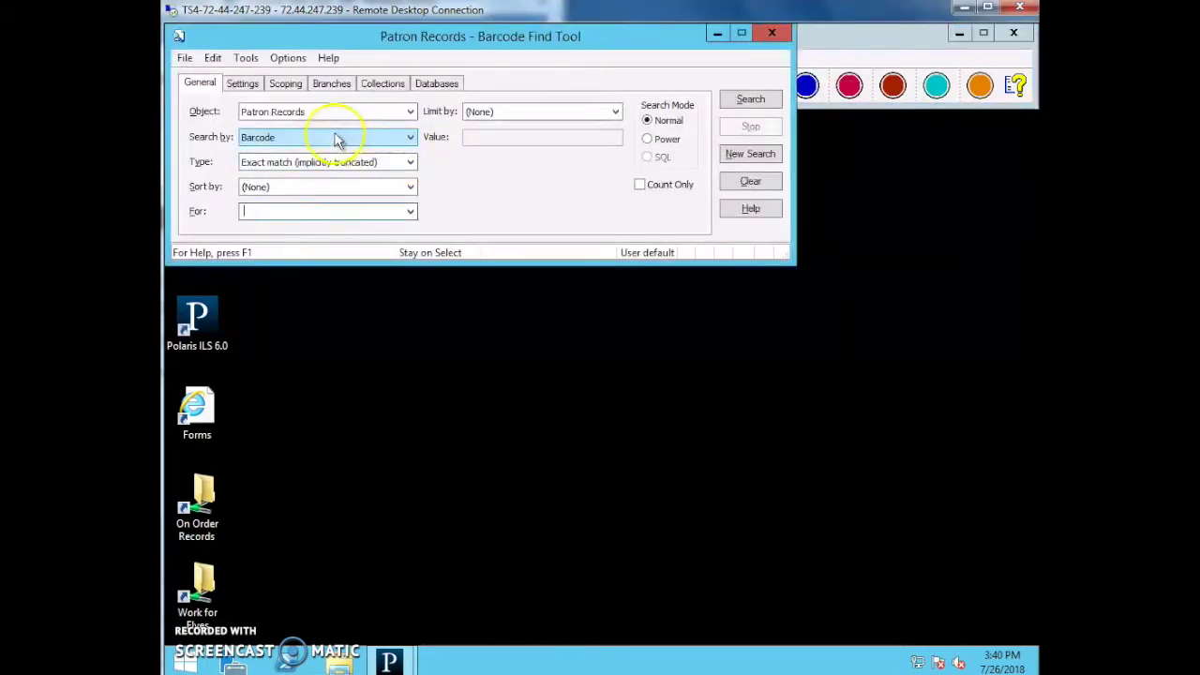
{"action": "key", "text": "Escape"}
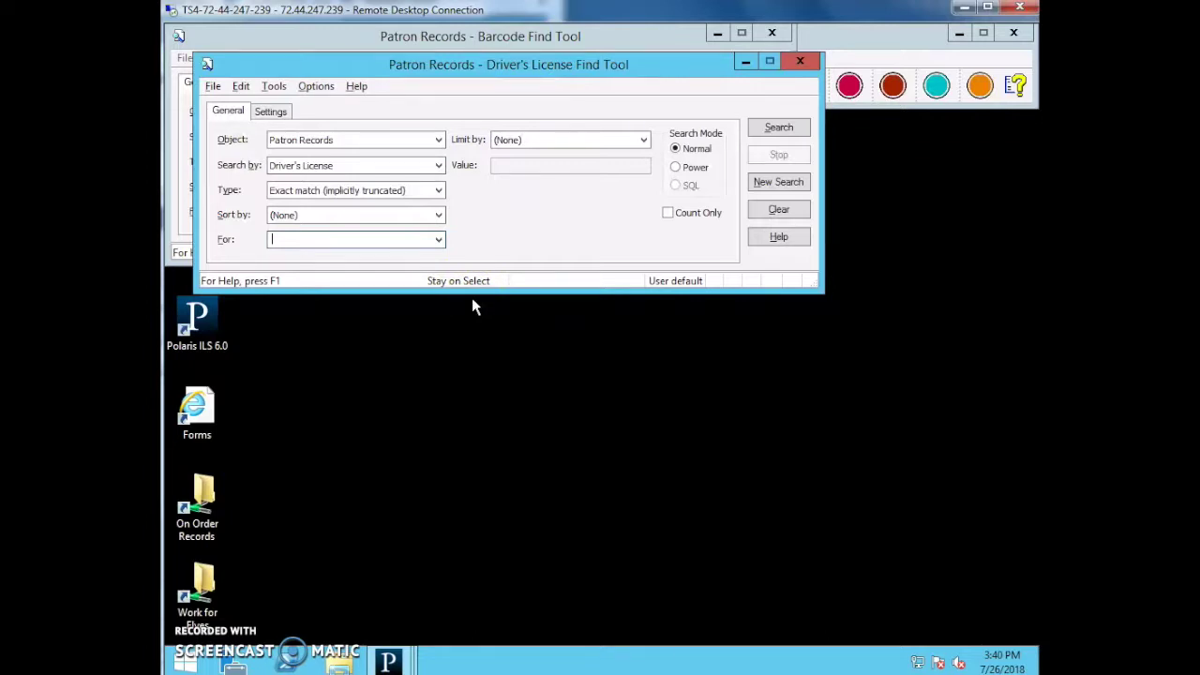
{"action": "key", "text": "Escape"}
{"action": "key", "text": "Escape"}
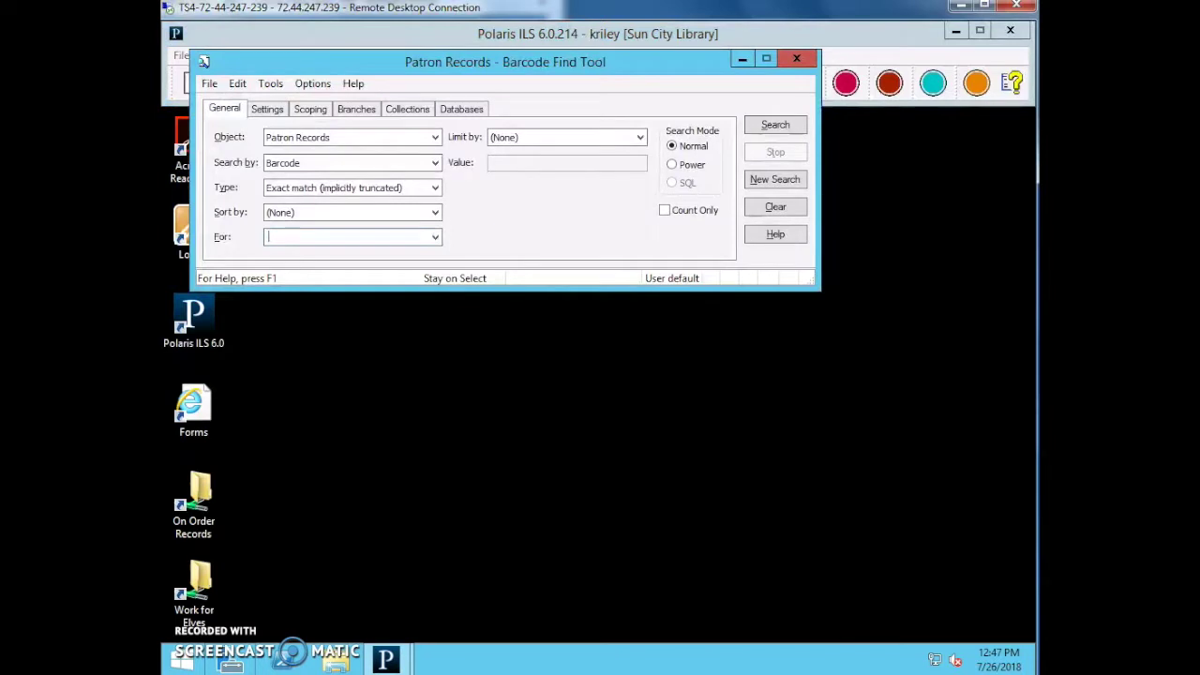
Search by the patron's card barcode and open the found record in Patron Status.
{"action": "type", "text": "1000921367271"}
{"action": "key", "text": "Return"}
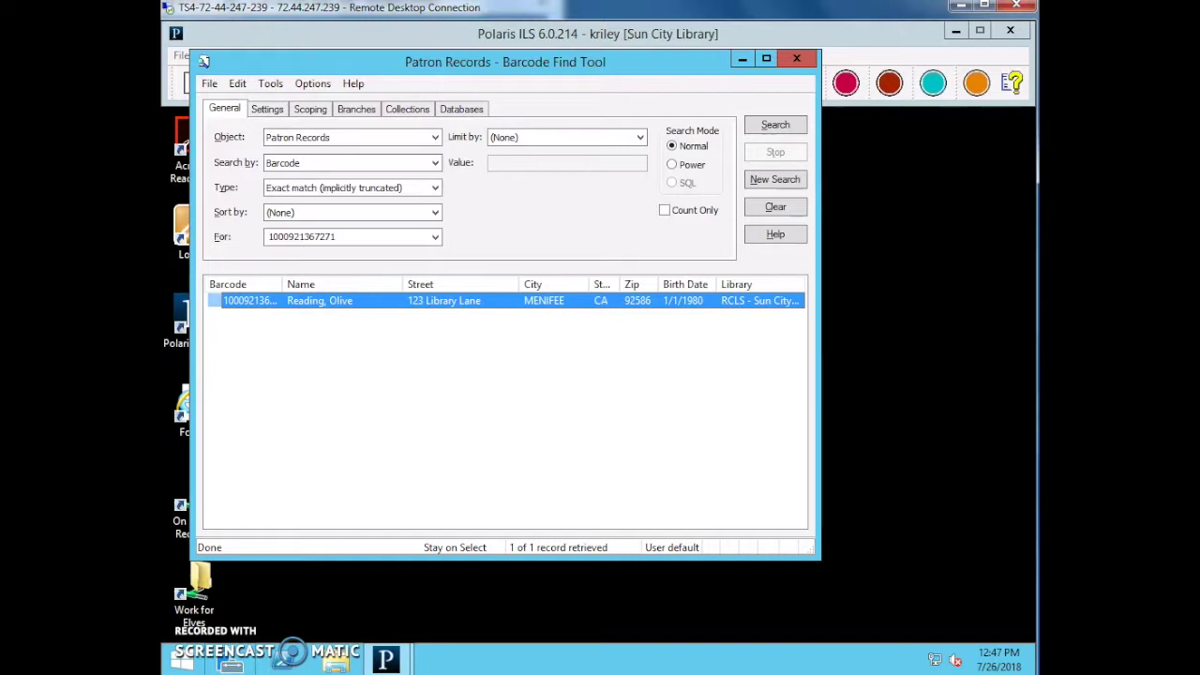
{"action": "key", "text": "Return"}
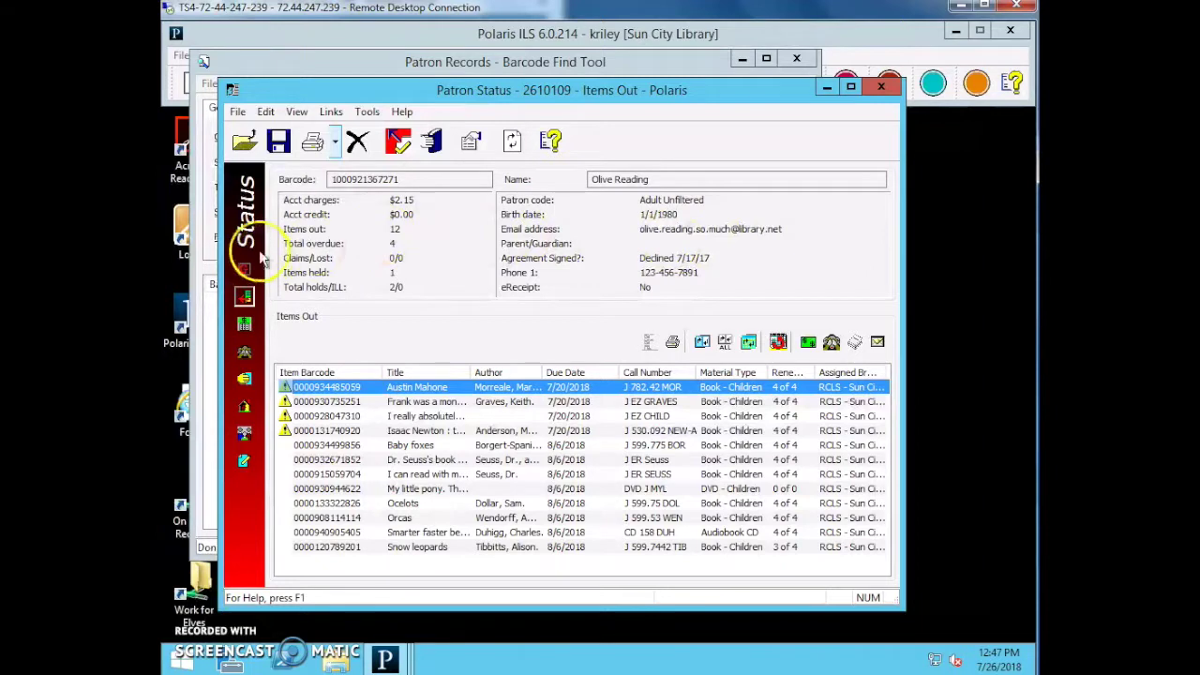
{"action": "left_click", "coordinate": [283, 491]}
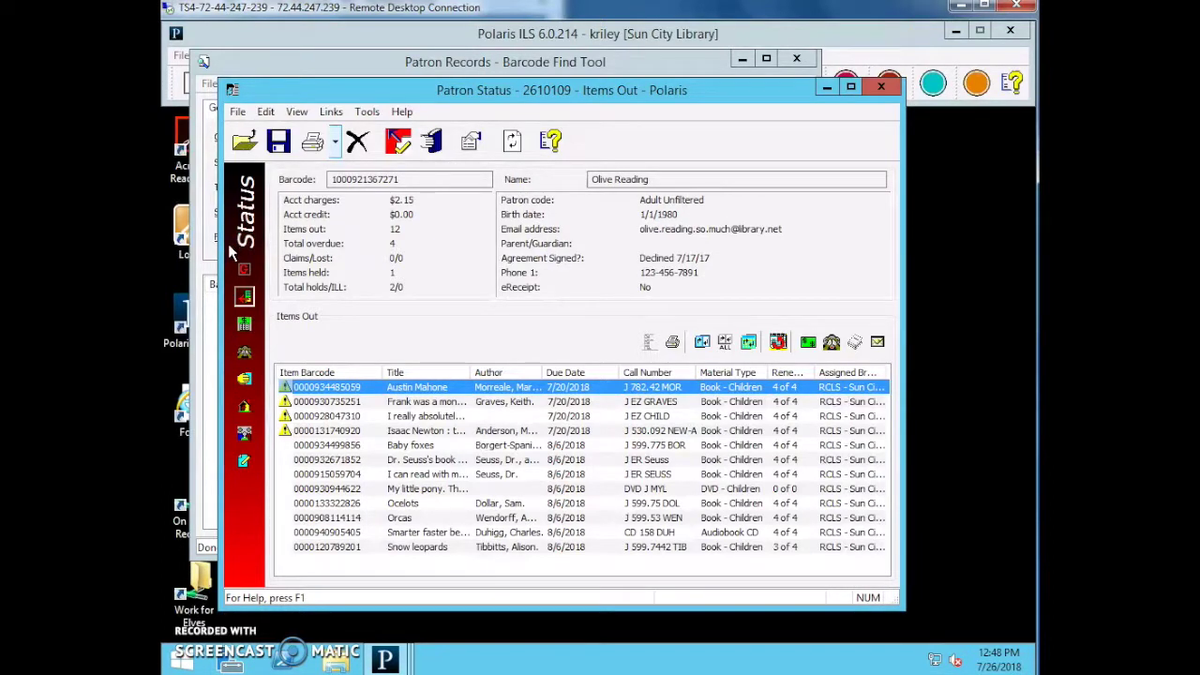
{"action": "left_click", "coordinate": [243, 270]}
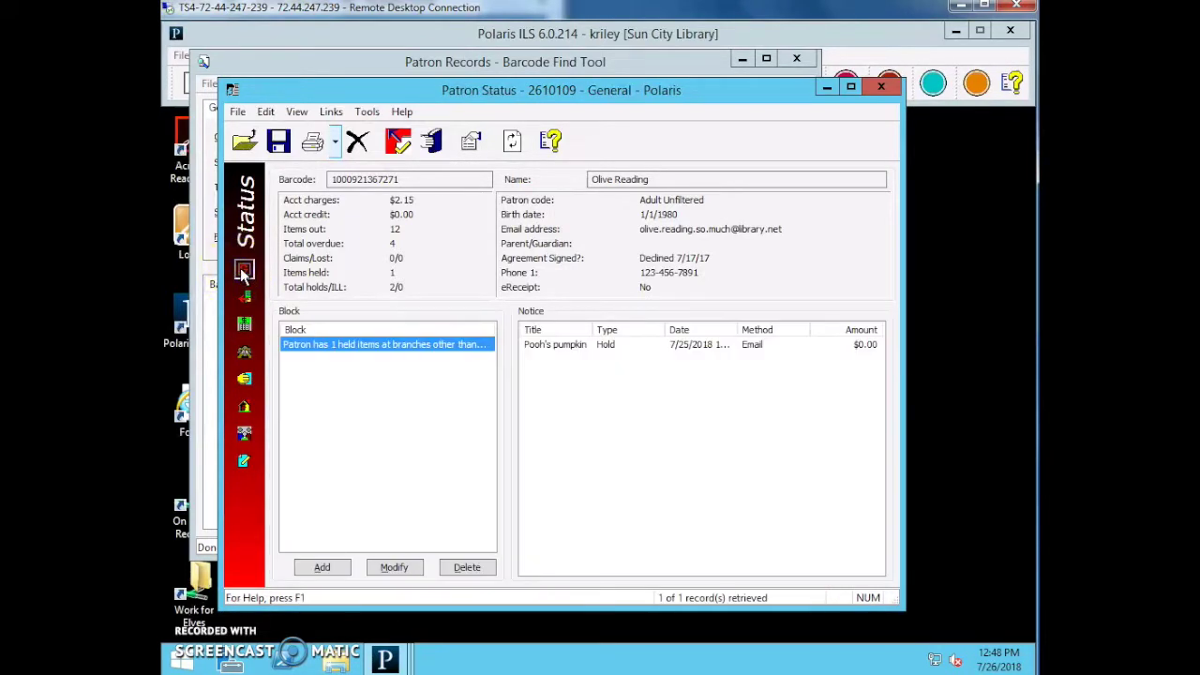
{"action": "left_click", "coordinate": [244, 297]}
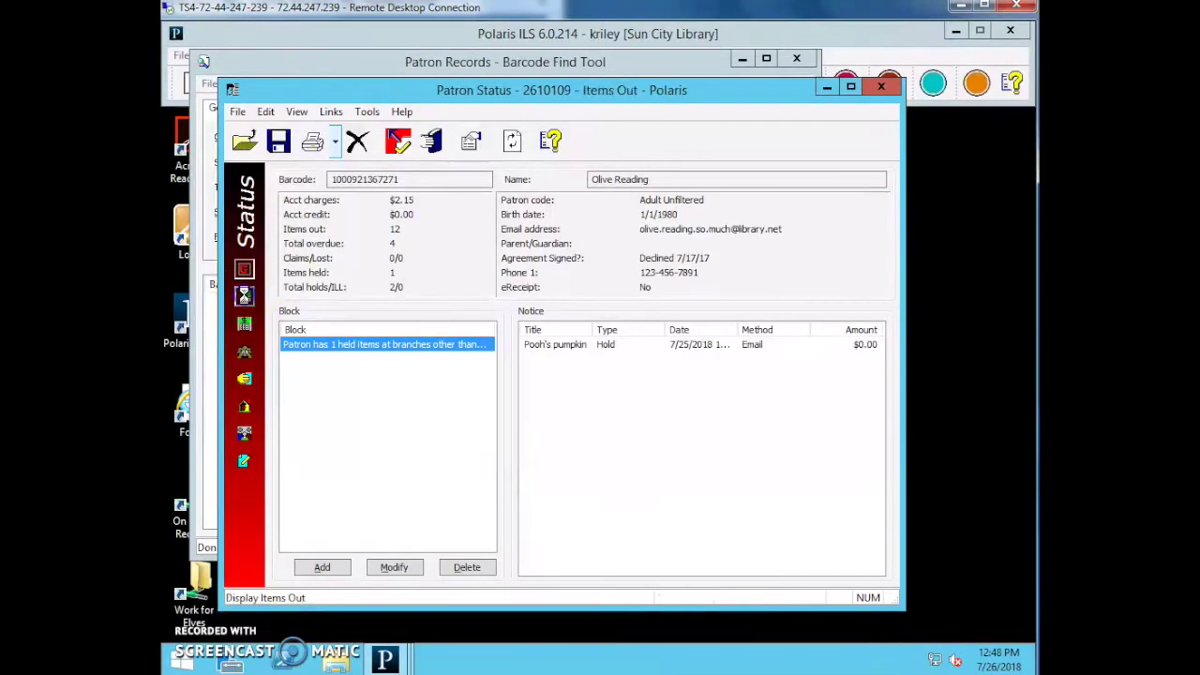
Review the patron's account charges, holds and notes, then return to the General summary.
{"action": "left_click", "coordinate": [244, 324]}
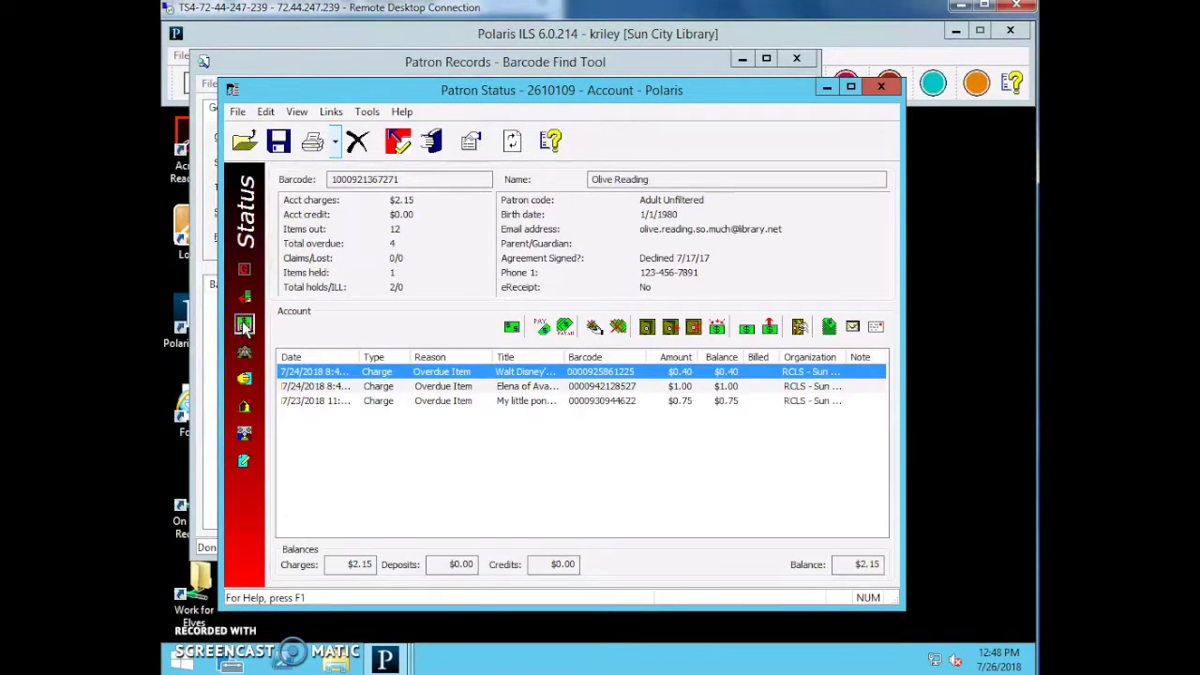
{"action": "left_click", "coordinate": [243, 379]}
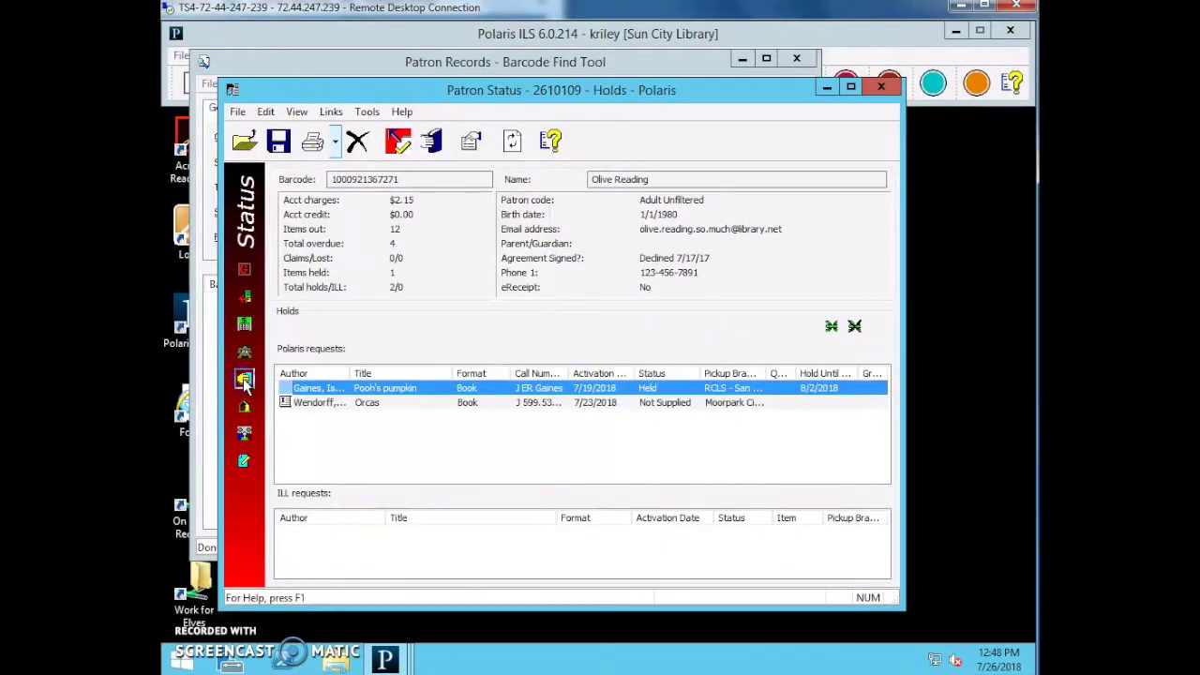
{"action": "left_click", "coordinate": [244, 459]}
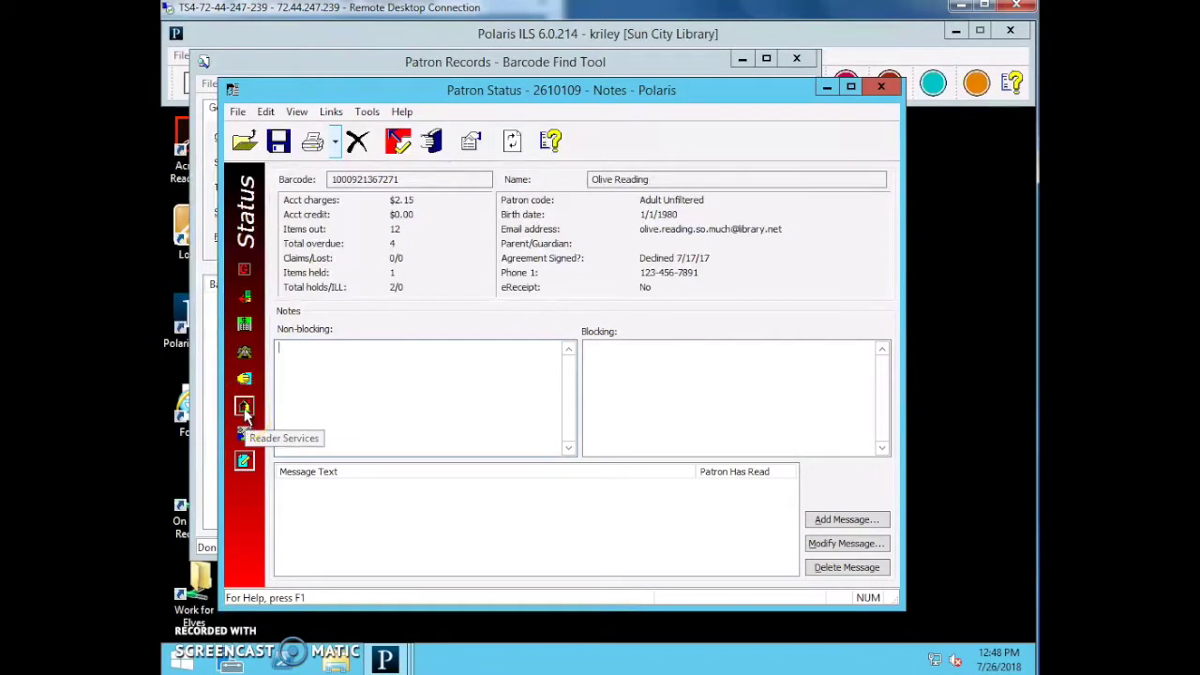
{"action": "left_click", "coordinate": [244, 270]}
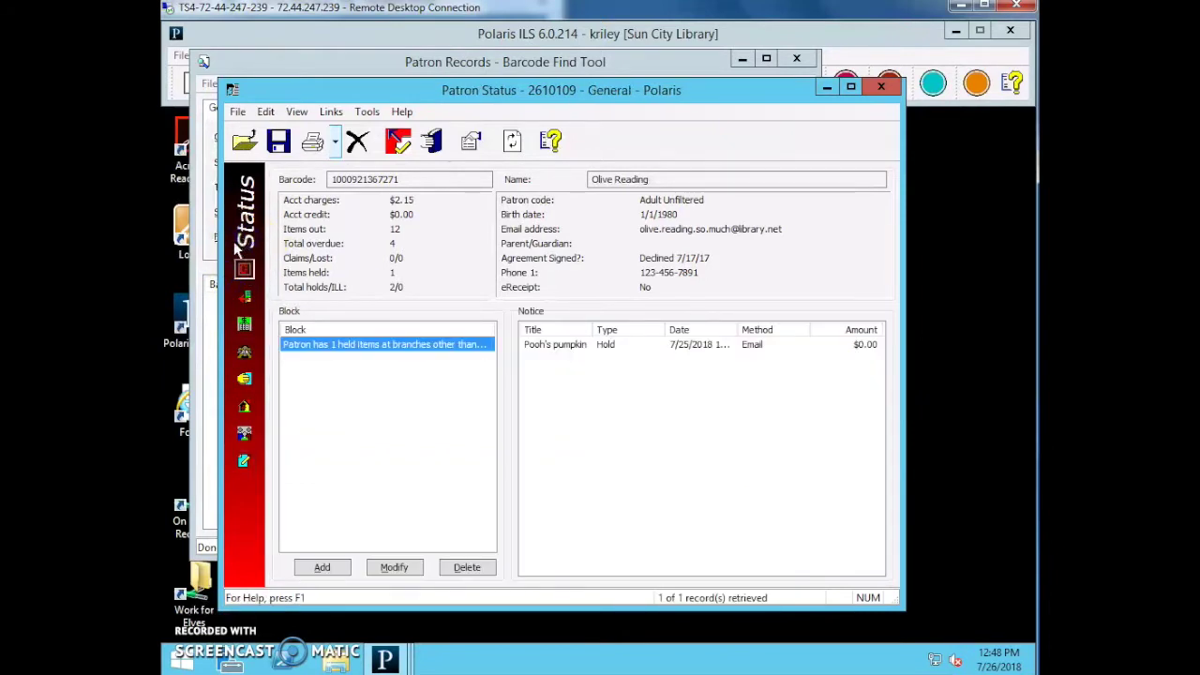
Read the existing held-items block's full text, then bring up a blank Check Out window.
{"action": "left_click", "coordinate": [328, 352]}
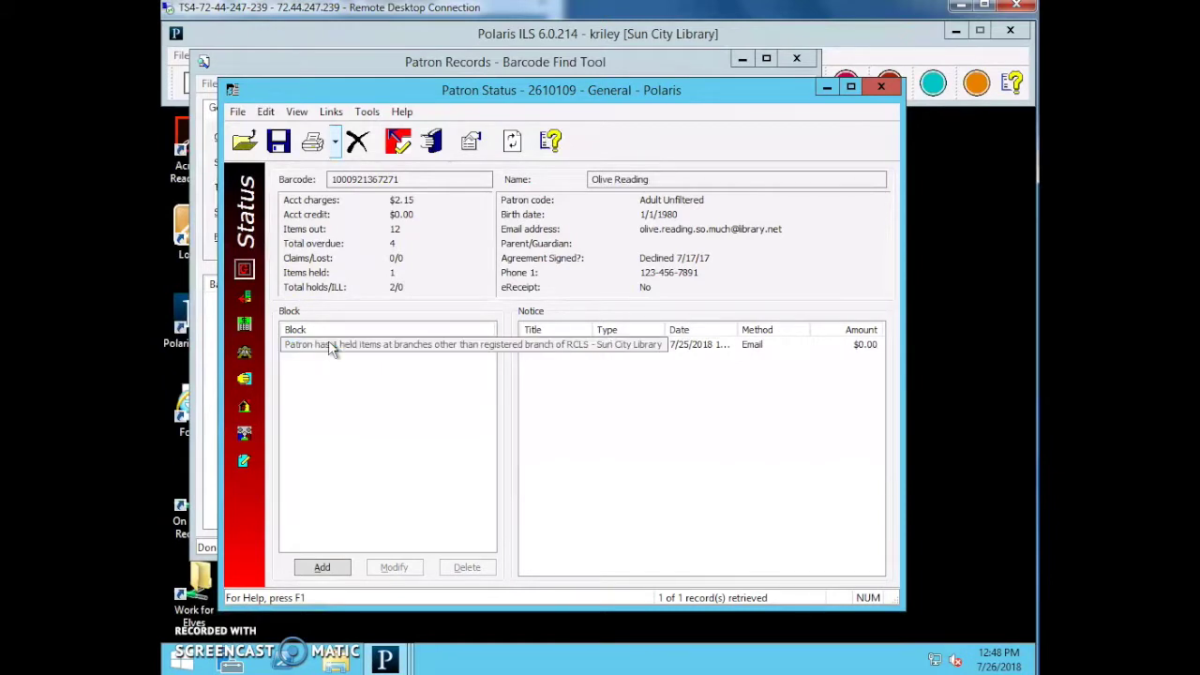
{"action": "left_click", "coordinate": [329, 344]}
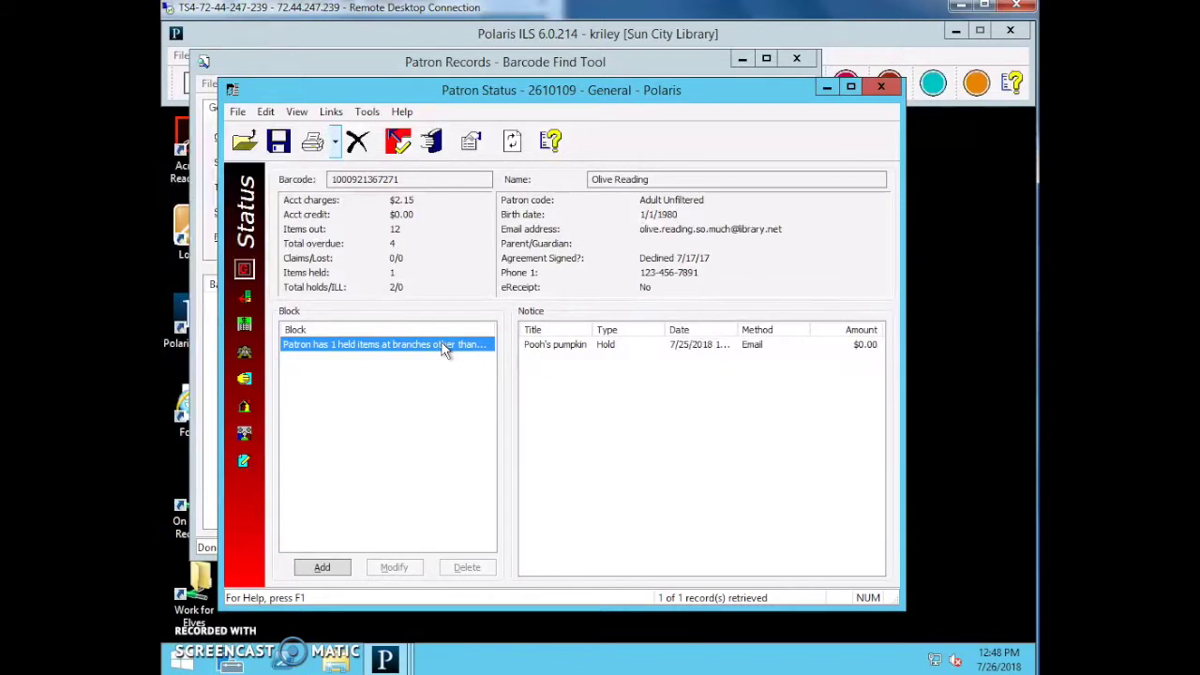
{"action": "key", "text": "F3"}
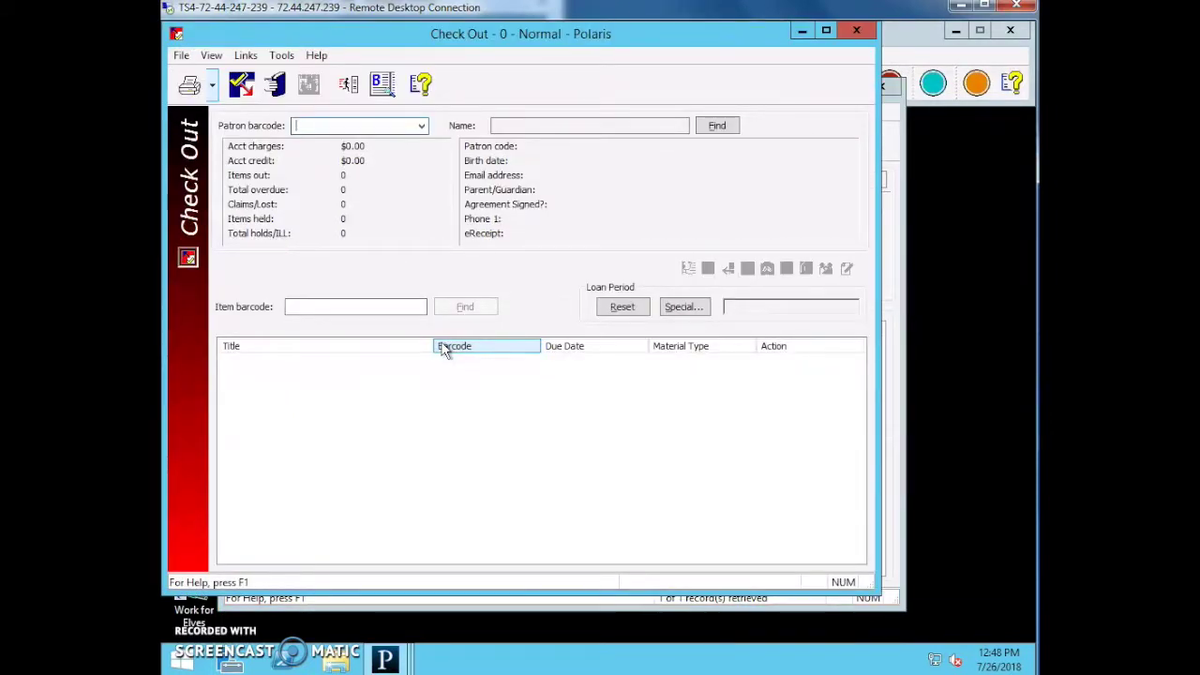
Load the patron's barcode into Check Out, accept the held-items block warning, and close Check Out.
{"action": "type", "text": "1000921367271"}
{"action": "key", "text": "Return"}
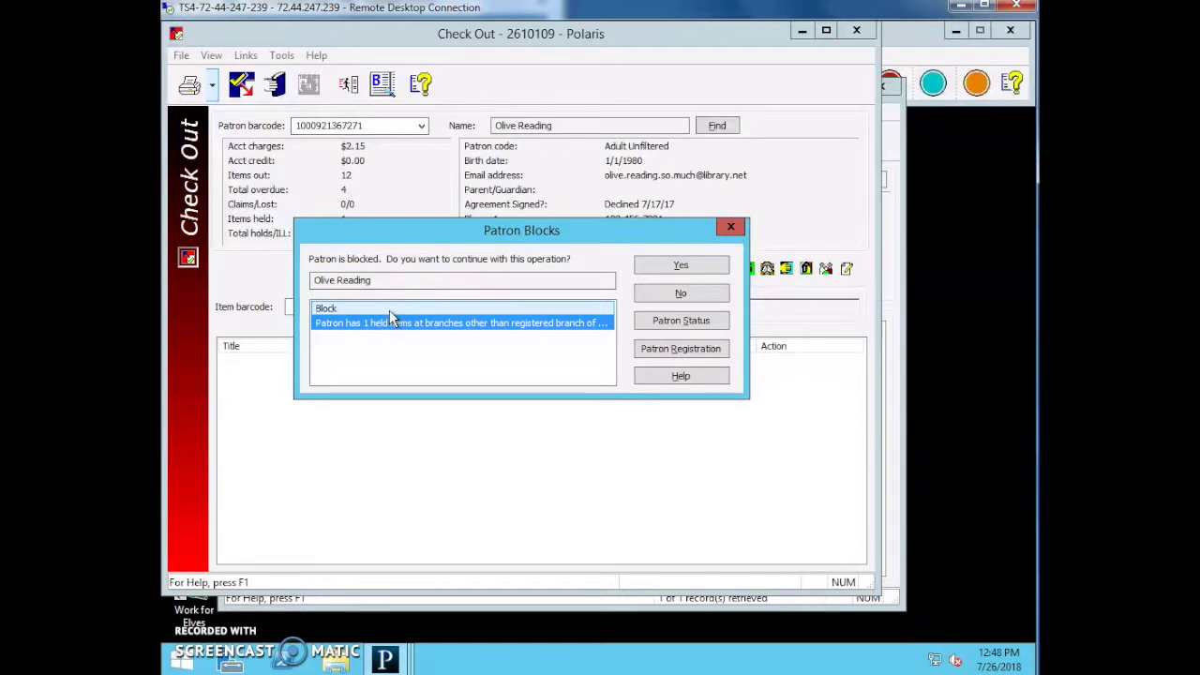
{"action": "left_click", "coordinate": [464, 312]}
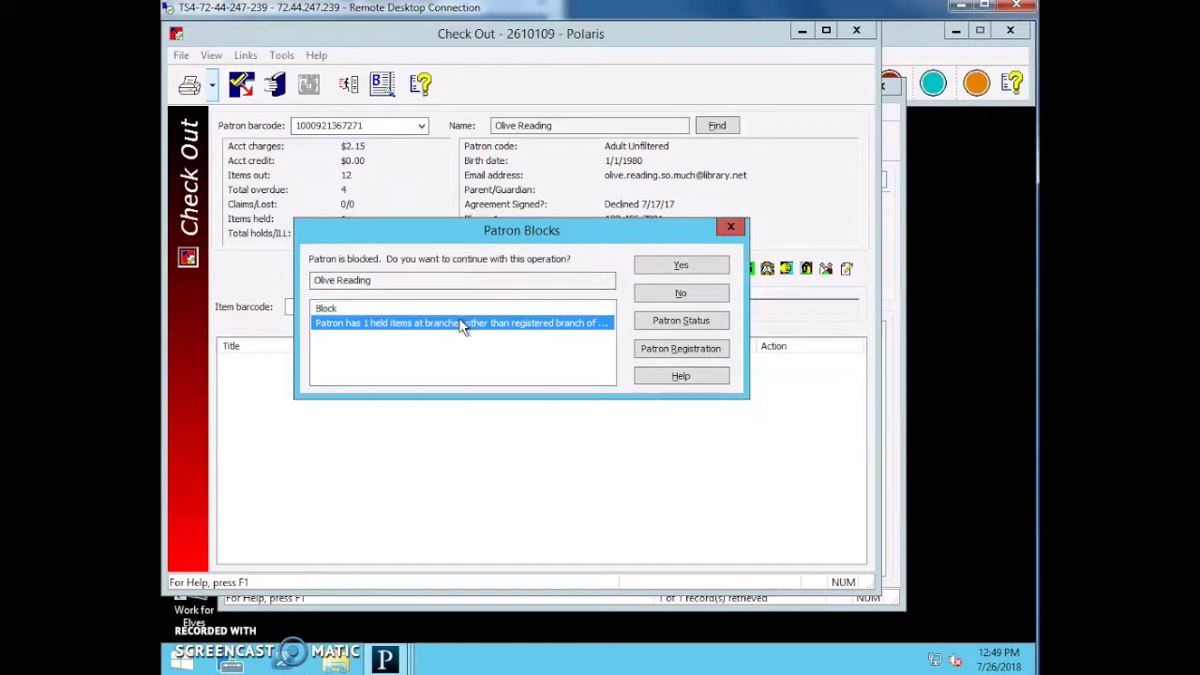
{"action": "left_click", "coordinate": [681, 266]}
{"action": "left_click", "coordinate": [858, 33]}
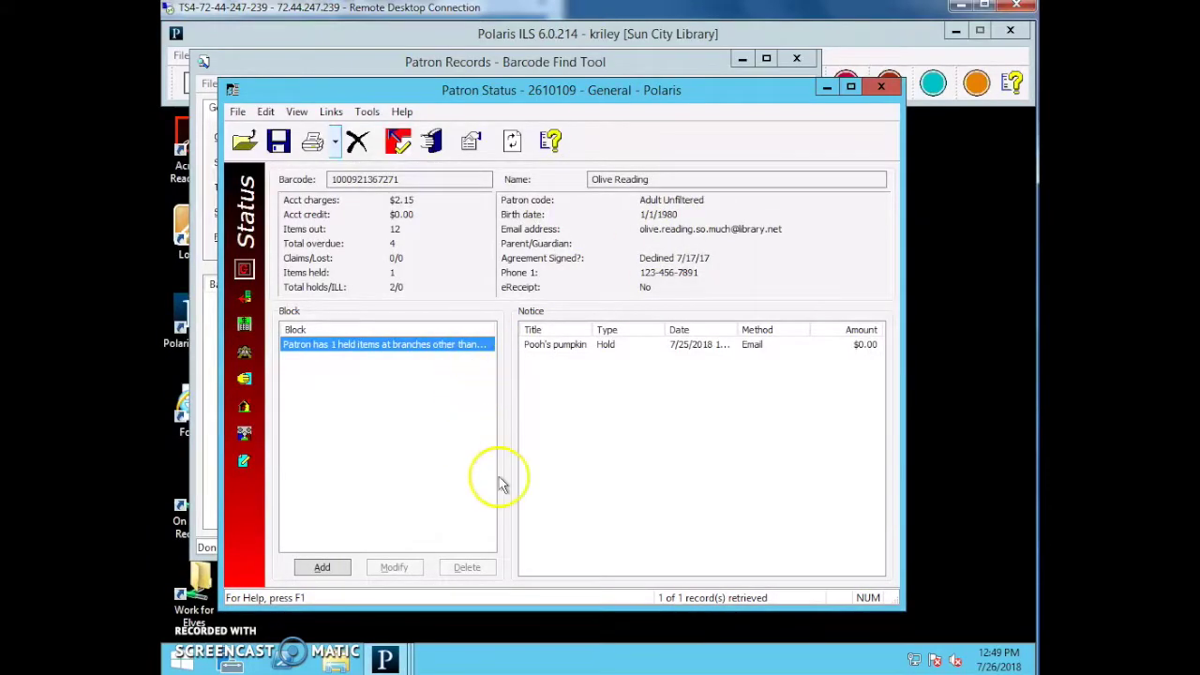
Add a library-assigned Verify phone block to the patron's record.
{"action": "left_click", "coordinate": [323, 568]}
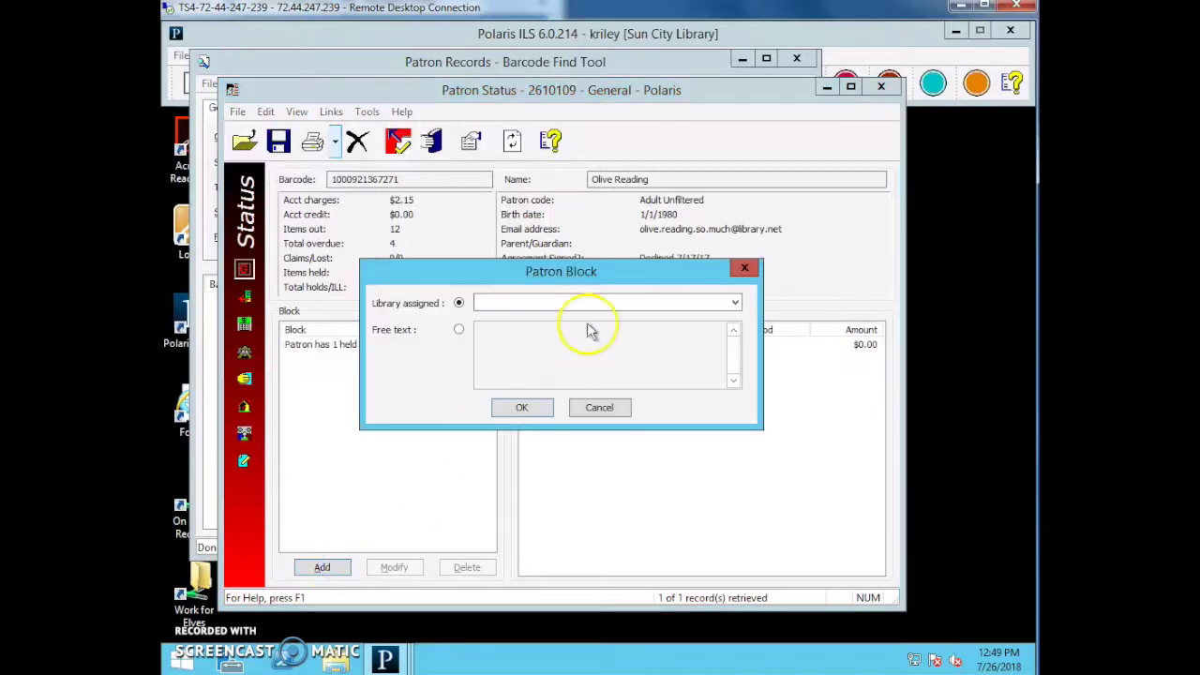
{"action": "left_click", "coordinate": [498, 303]}
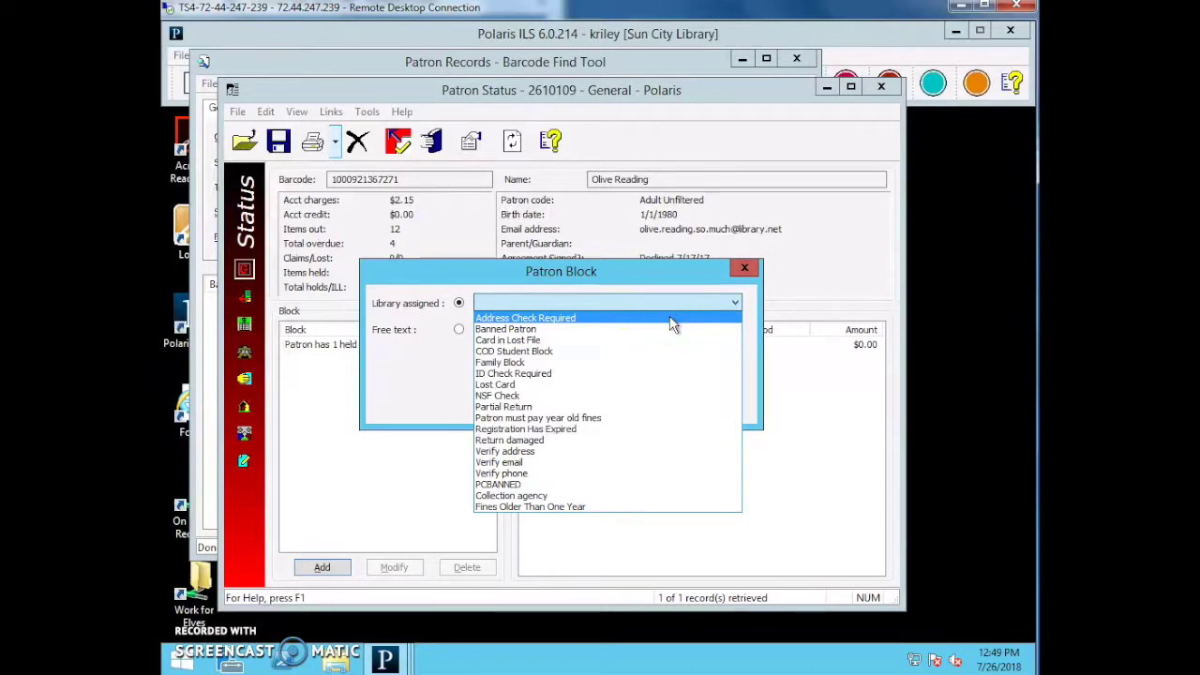
{"action": "left_click", "coordinate": [593, 375]}
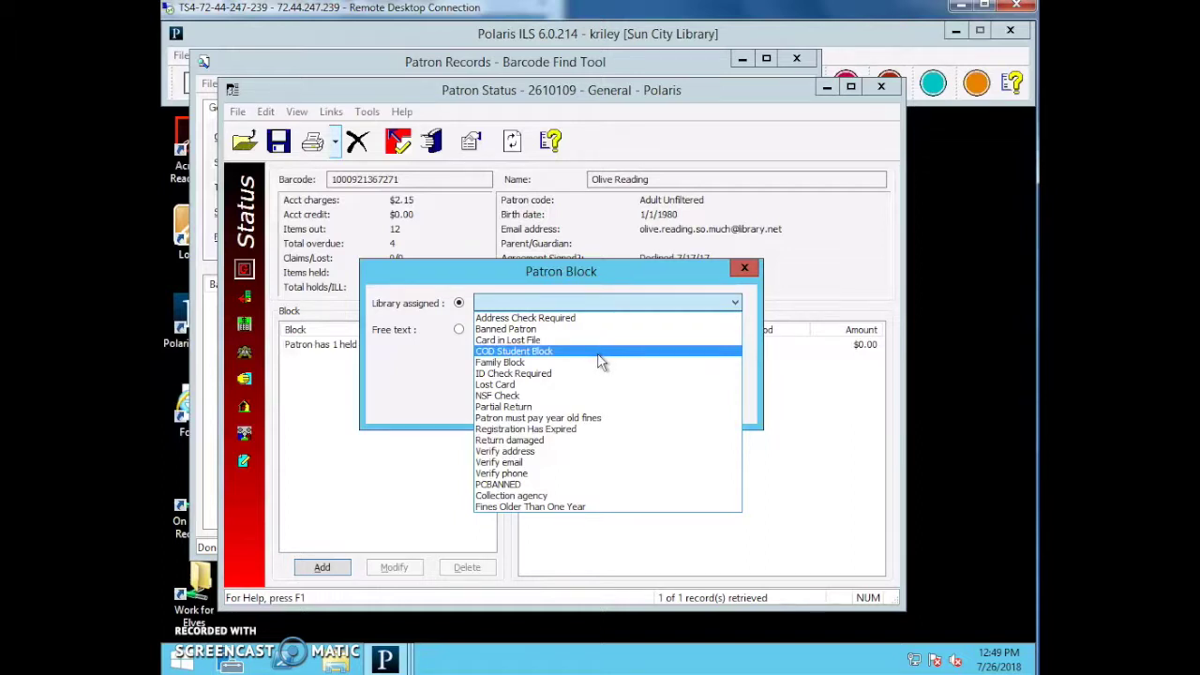
{"action": "left_click", "coordinate": [556, 474]}
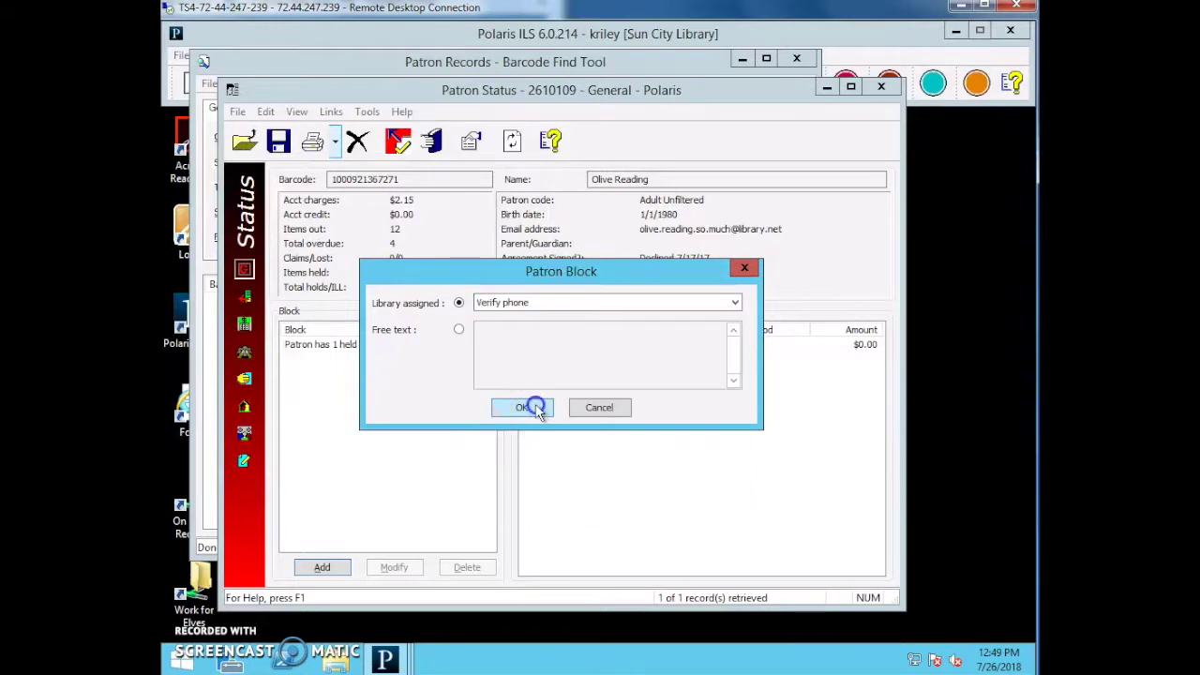
{"action": "left_click", "coordinate": [536, 407]}
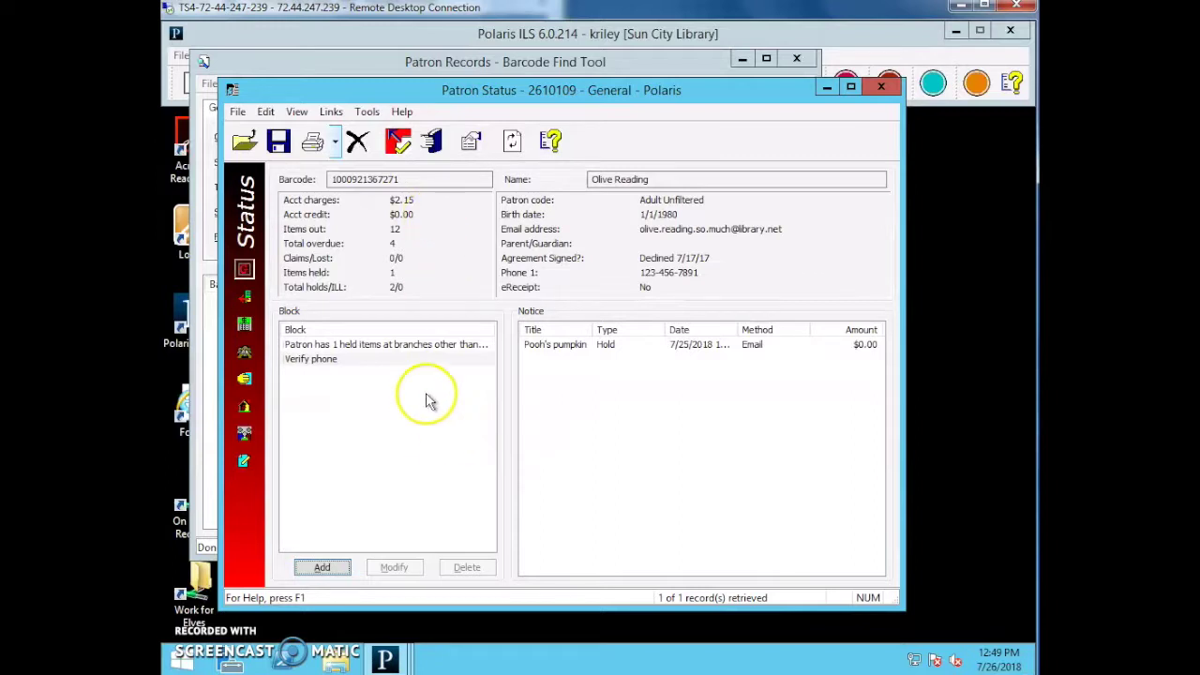
Remove the Verify phone block, save the patron record, and begin a new block.
{"action": "left_click", "coordinate": [345, 359]}
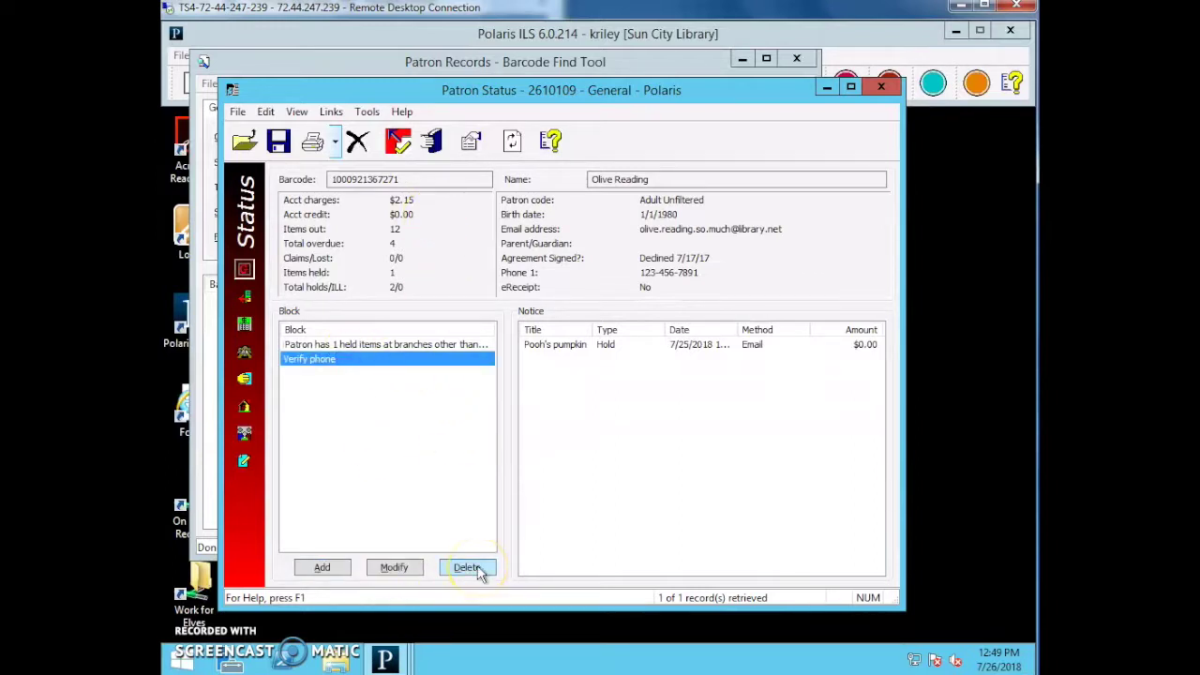
{"action": "left_click", "coordinate": [467, 567]}
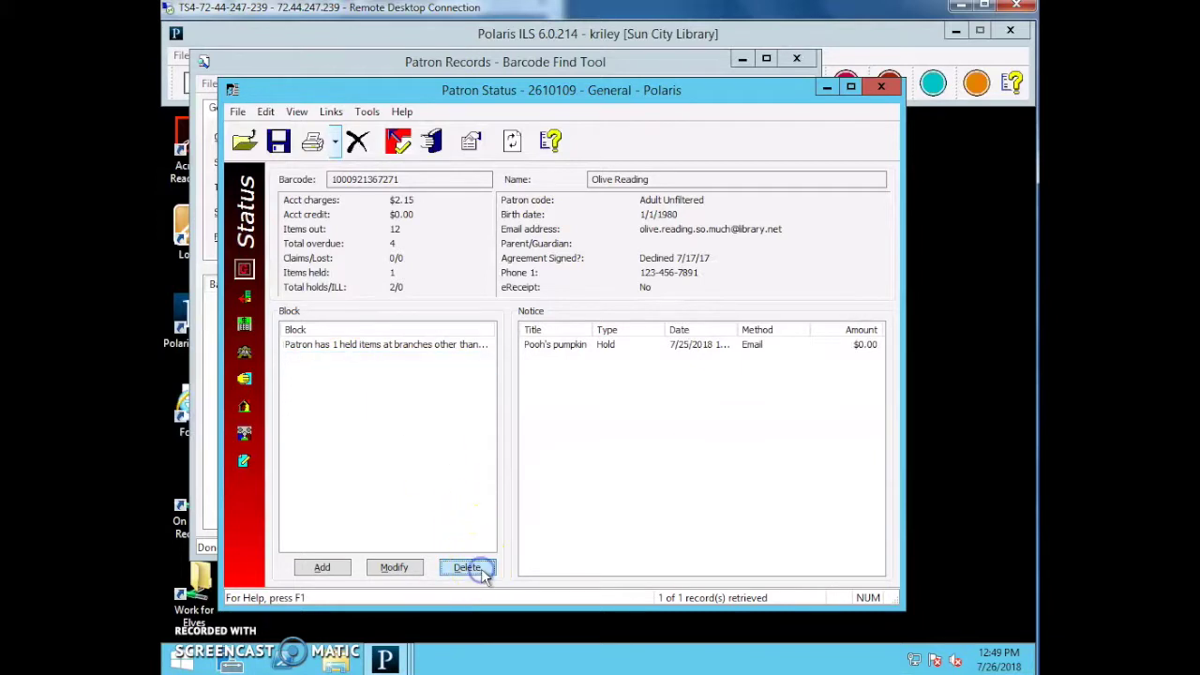
{"action": "left_click", "coordinate": [279, 155]}
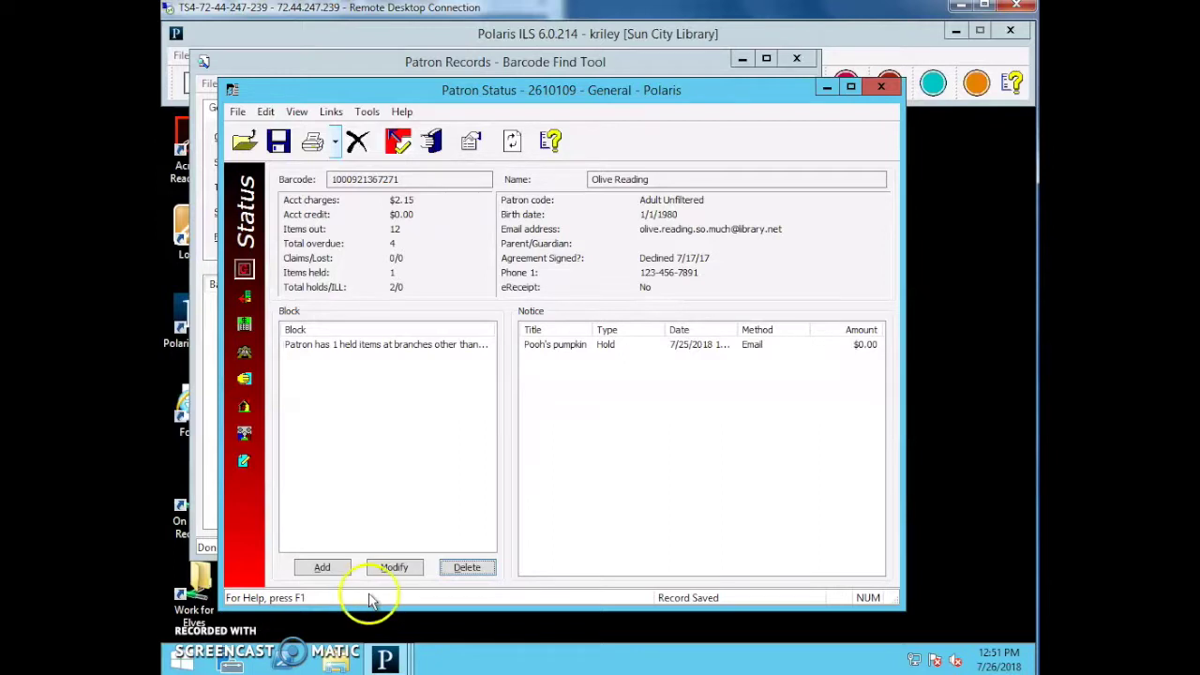
{"action": "left_click", "coordinate": [322, 567]}
Write the free-text block note 'You can type a note here', then cancel without adding it.
{"action": "left_click", "coordinate": [458, 329]}
{"action": "left_click", "coordinate": [525, 360]}
{"action": "left_click", "coordinate": [516, 406]}
{"action": "type", "text": "Y"}
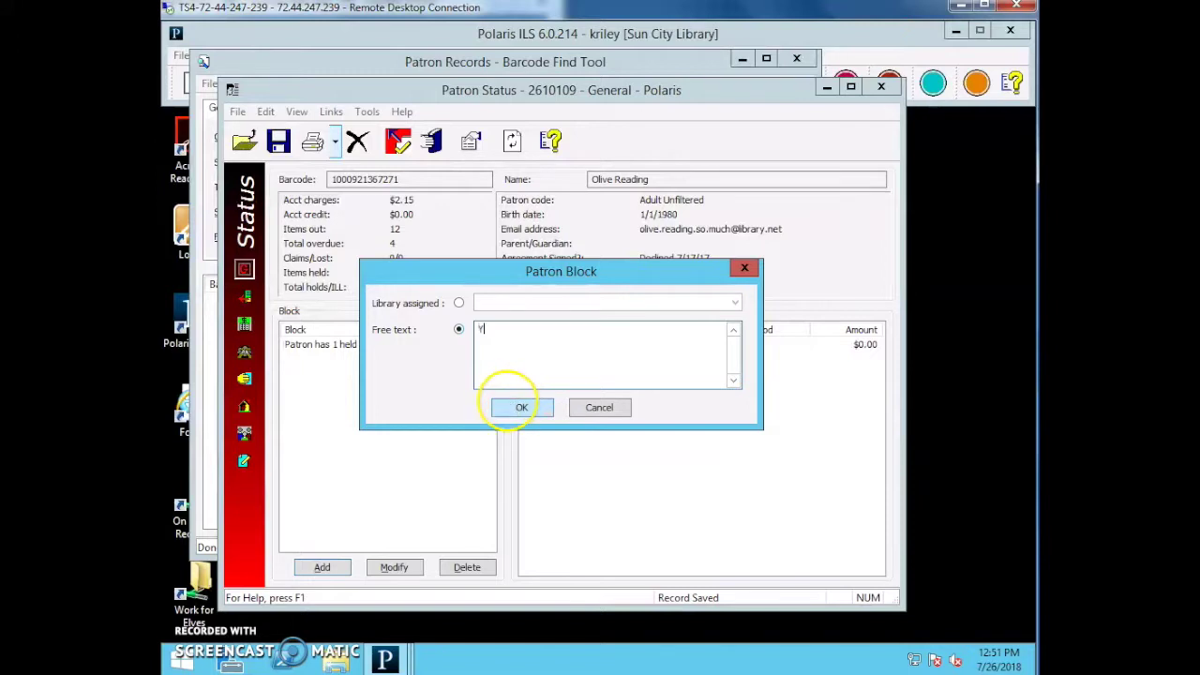
{"action": "type", "text": "ou can type a note here"}
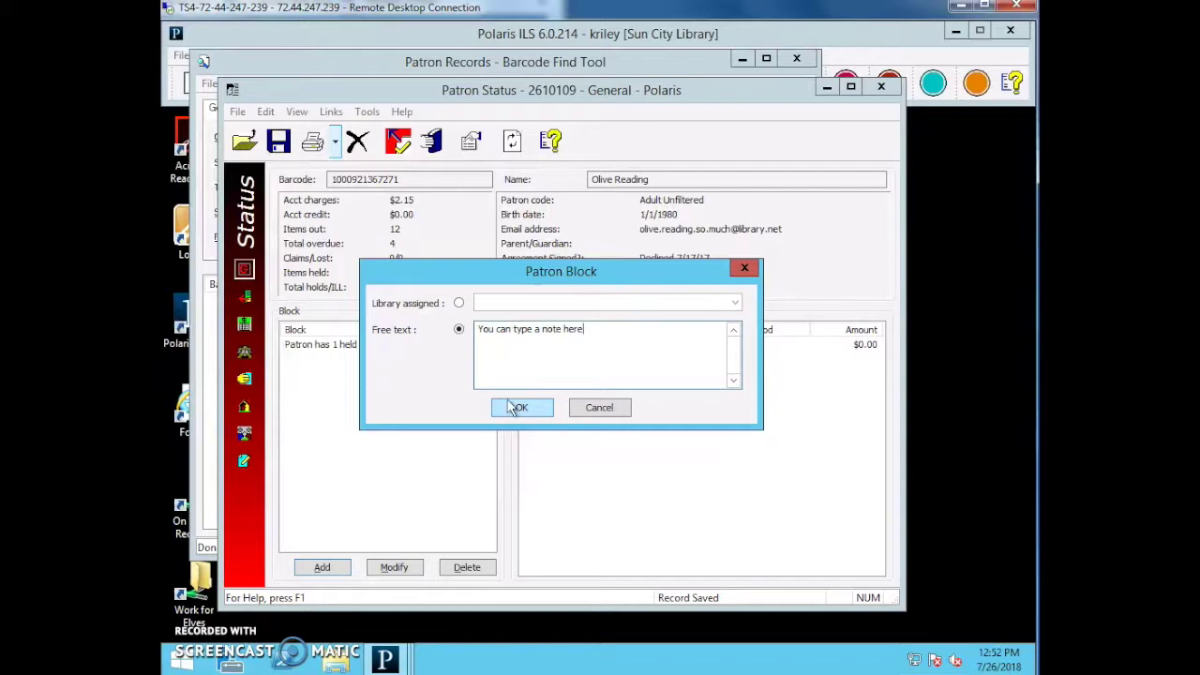
{"action": "left_click", "coordinate": [596, 407]}
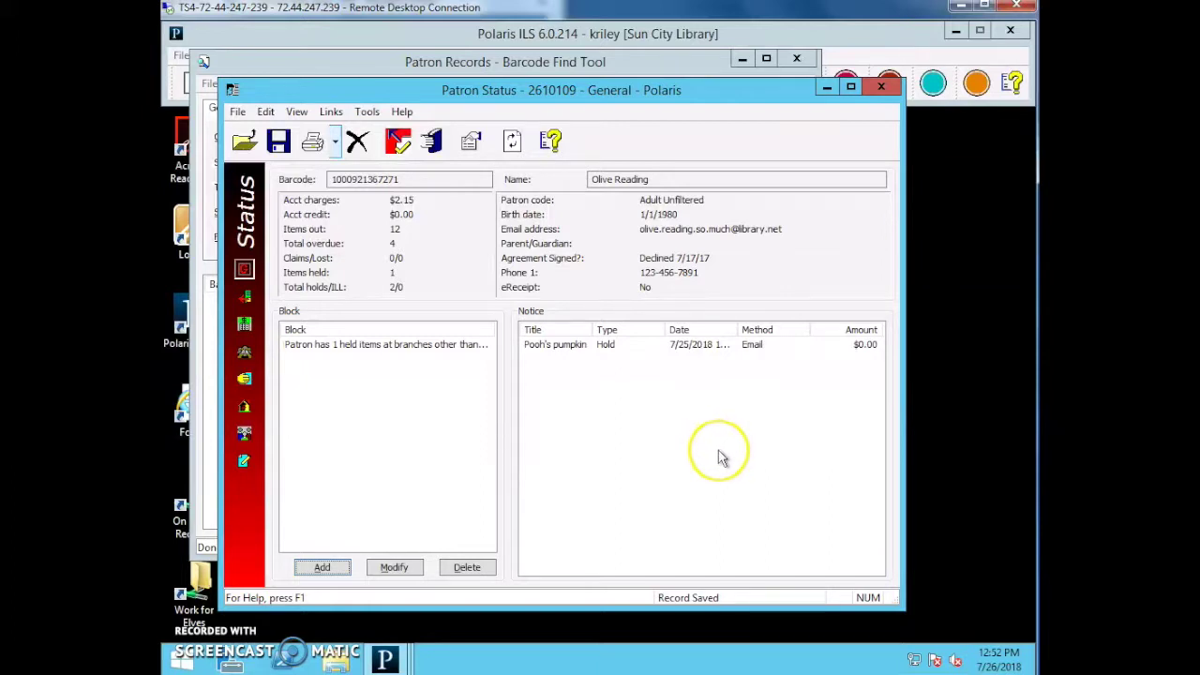
Select the Pooh's pumpkin hold notice, then switch to the patron's Items Out list.
{"action": "left_click", "coordinate": [718, 344]}
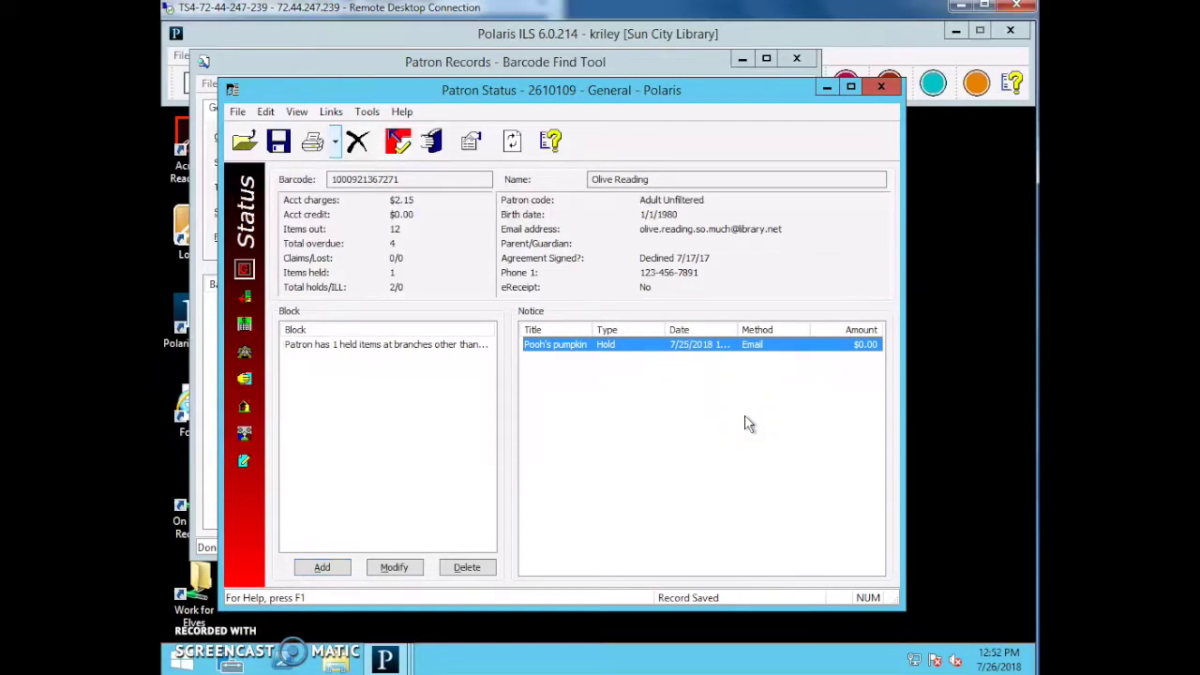
{"action": "left_click", "coordinate": [600, 341]}
{"action": "left_click", "coordinate": [245, 296]}
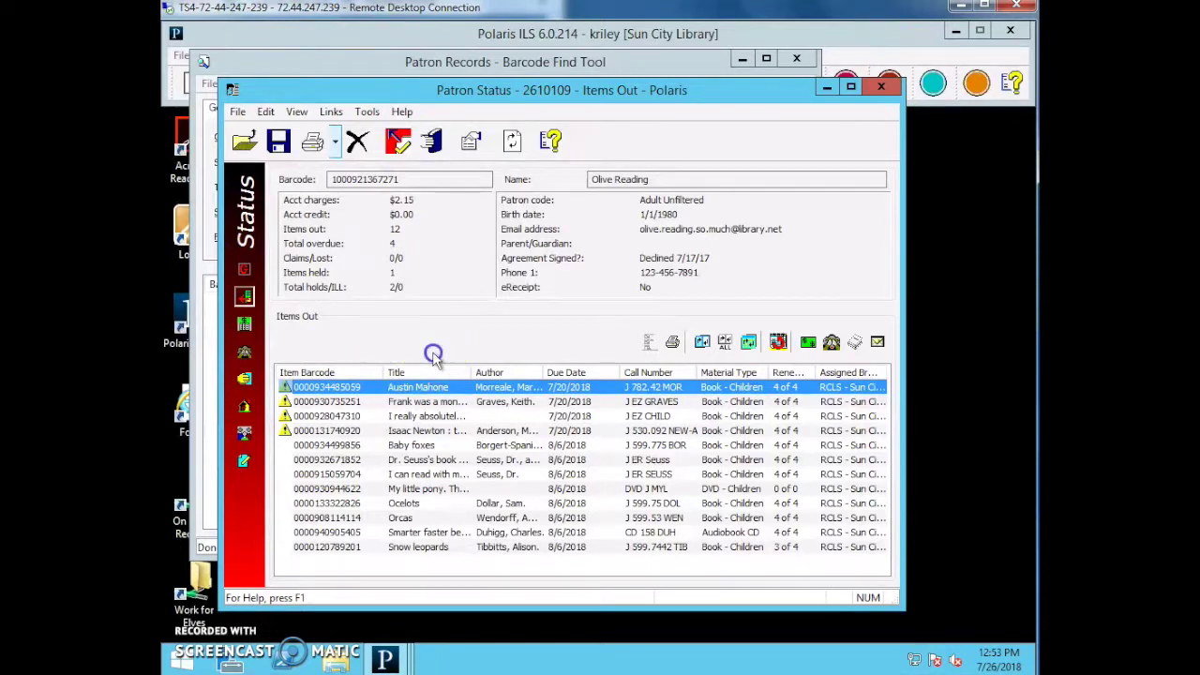
Sort the Items Out list by renewals, putting the 0-of-0 DVD first.
{"action": "left_click", "coordinate": [513, 354]}
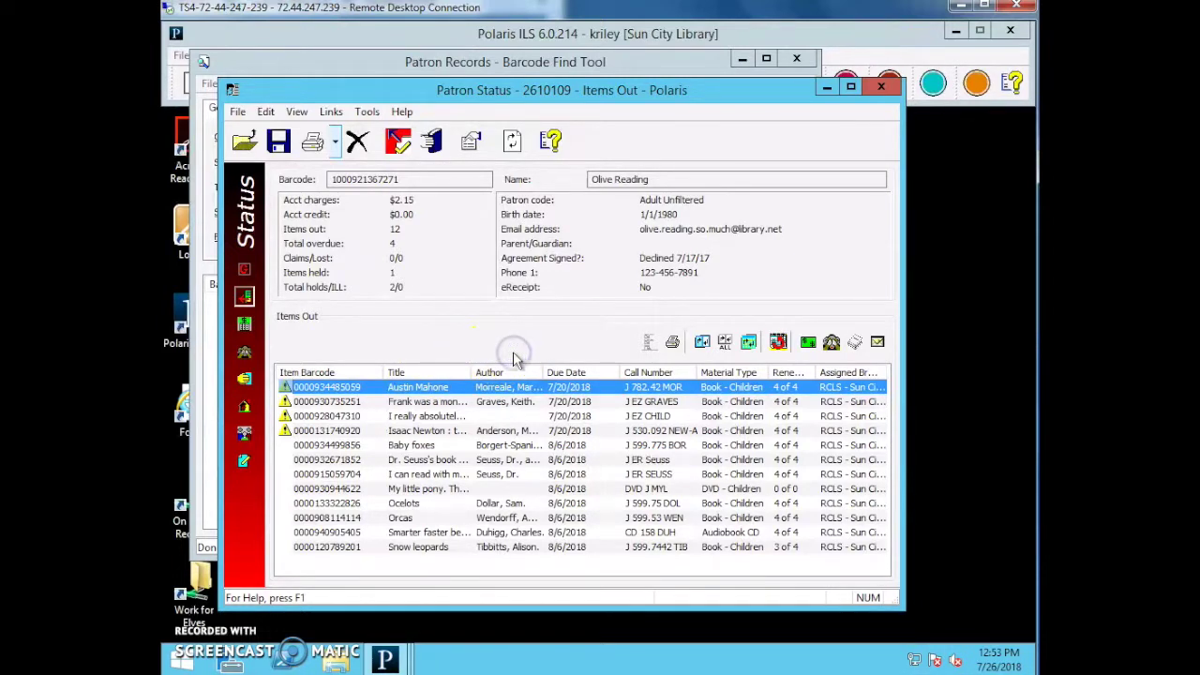
{"action": "left_click", "coordinate": [575, 356]}
{"action": "left_click_drag", "start_coordinate": [314, 350], "coordinate": [265, 367]}
{"action": "left_click", "coordinate": [716, 332]}
{"action": "left_click", "coordinate": [655, 363]}
{"action": "left_click", "coordinate": [324, 357]}
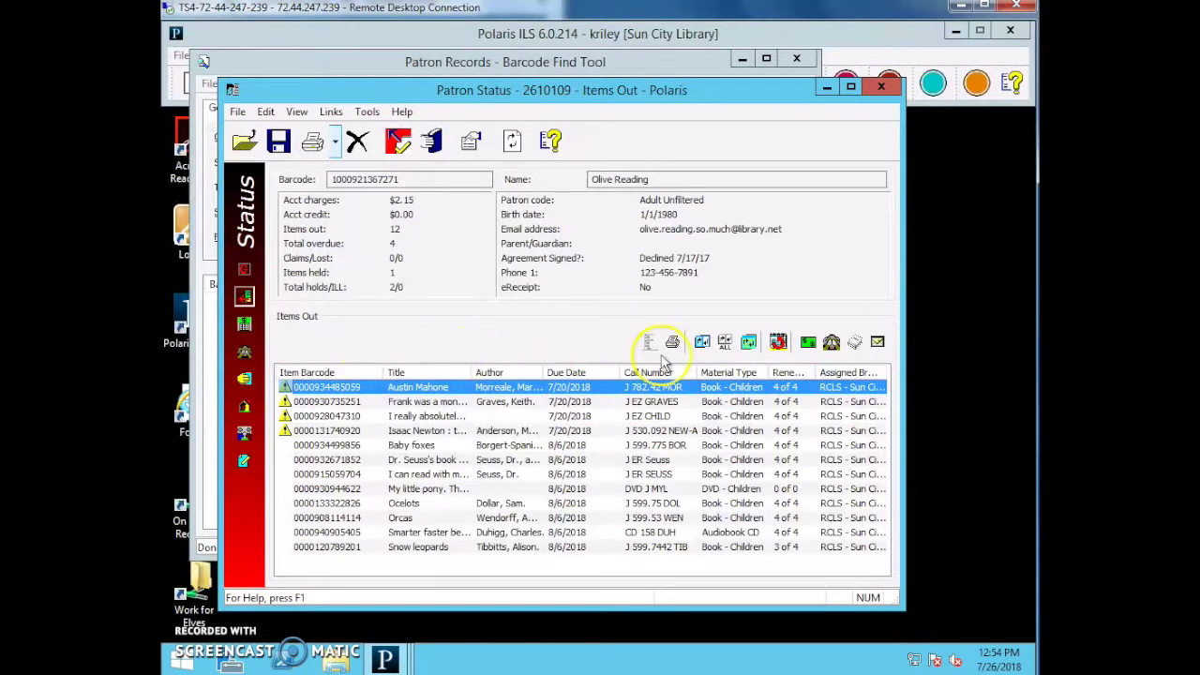
{"action": "left_click", "coordinate": [733, 361]}
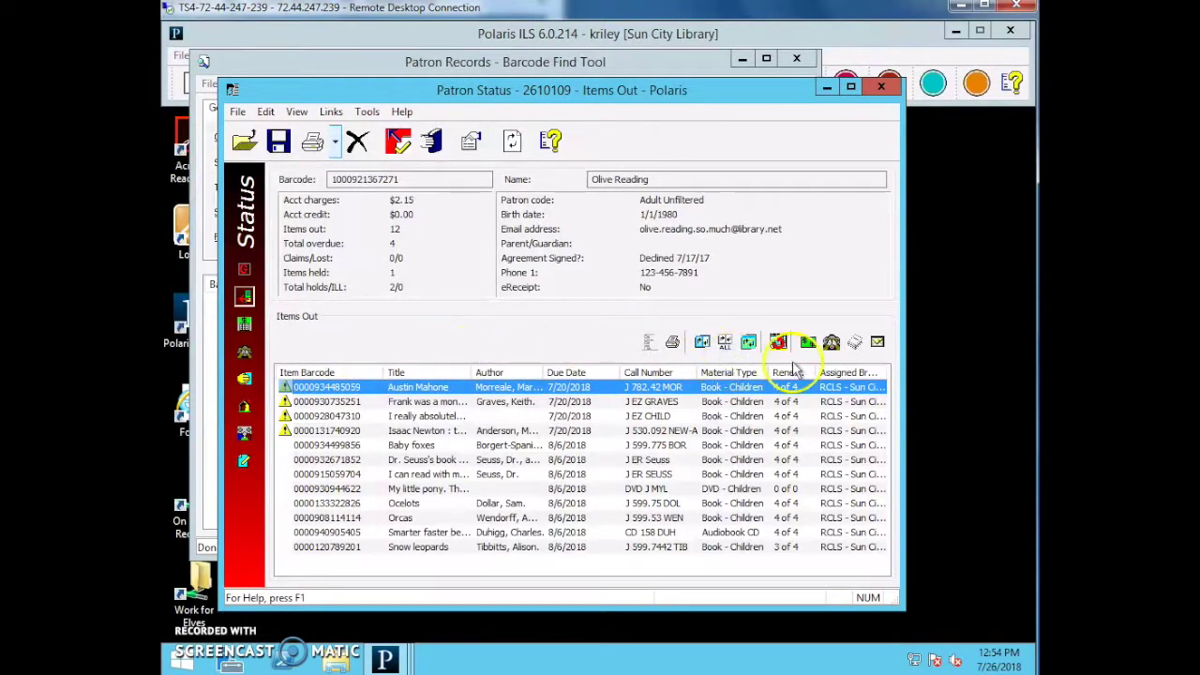
{"action": "left_click", "coordinate": [793, 372]}
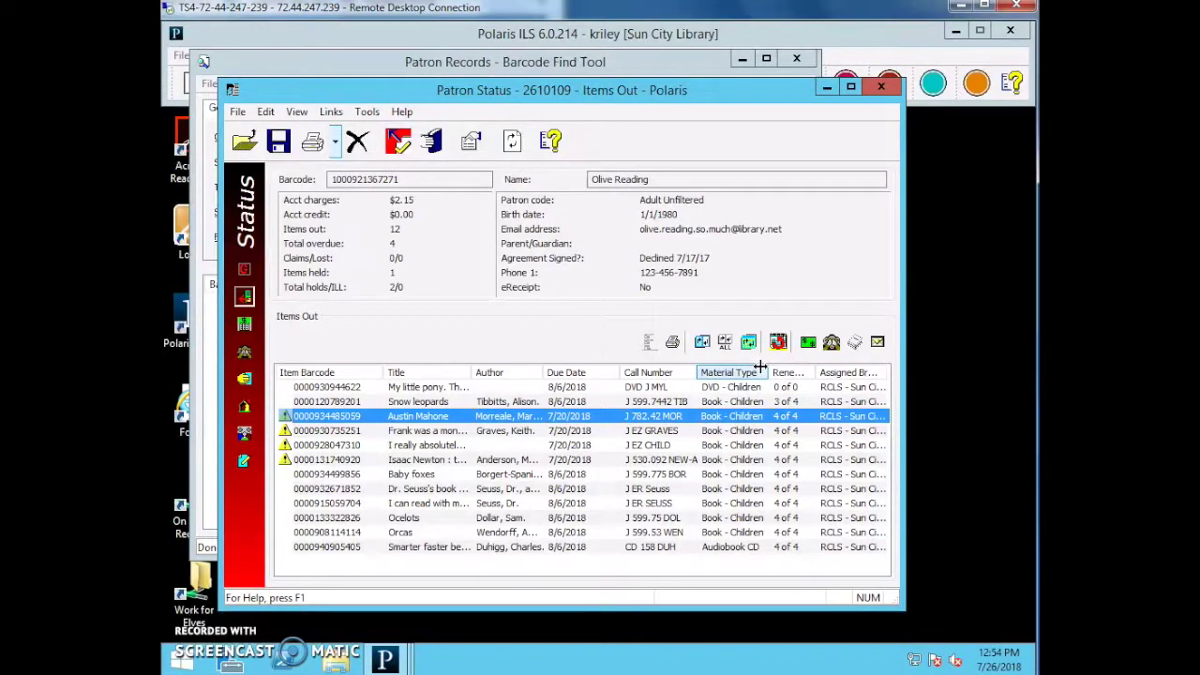
{"action": "left_click", "coordinate": [790, 394]}
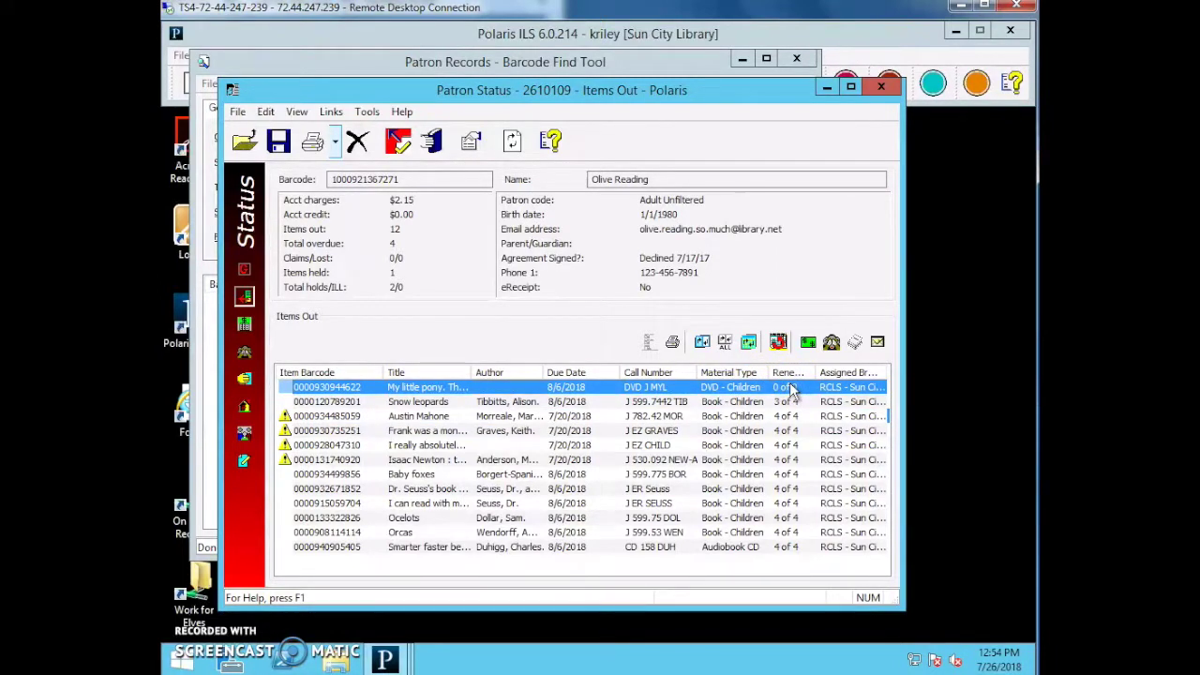
{"action": "left_click", "coordinate": [862, 360]}
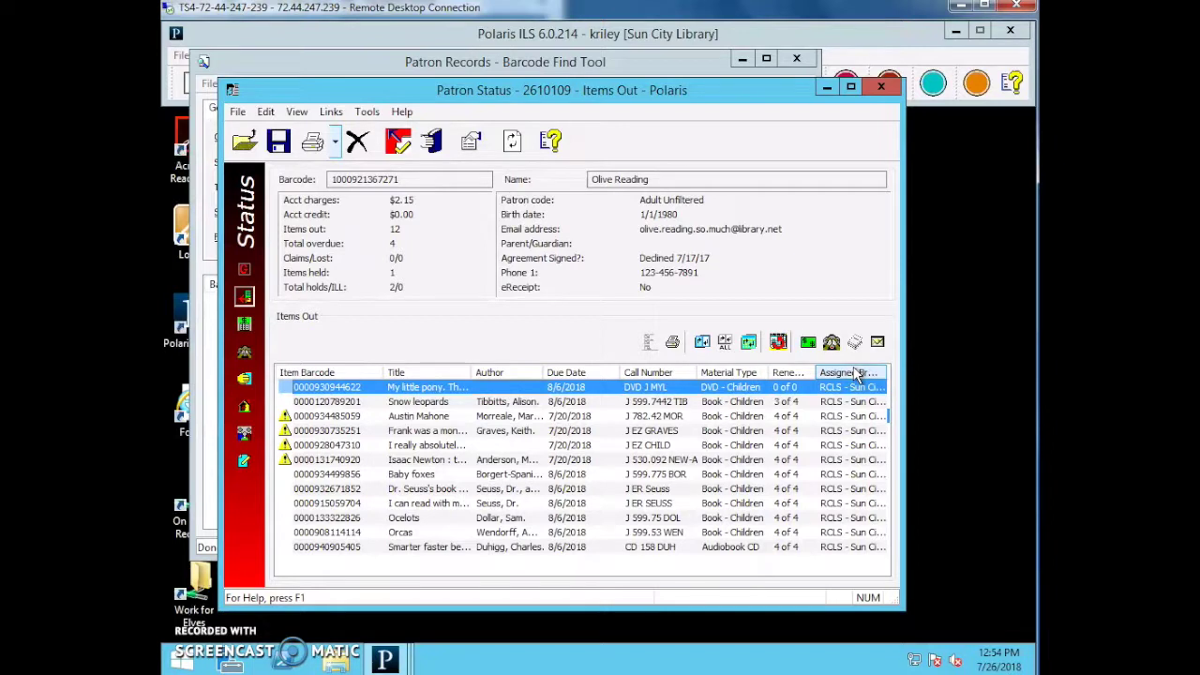
{"action": "left_click", "coordinate": [840, 374]}
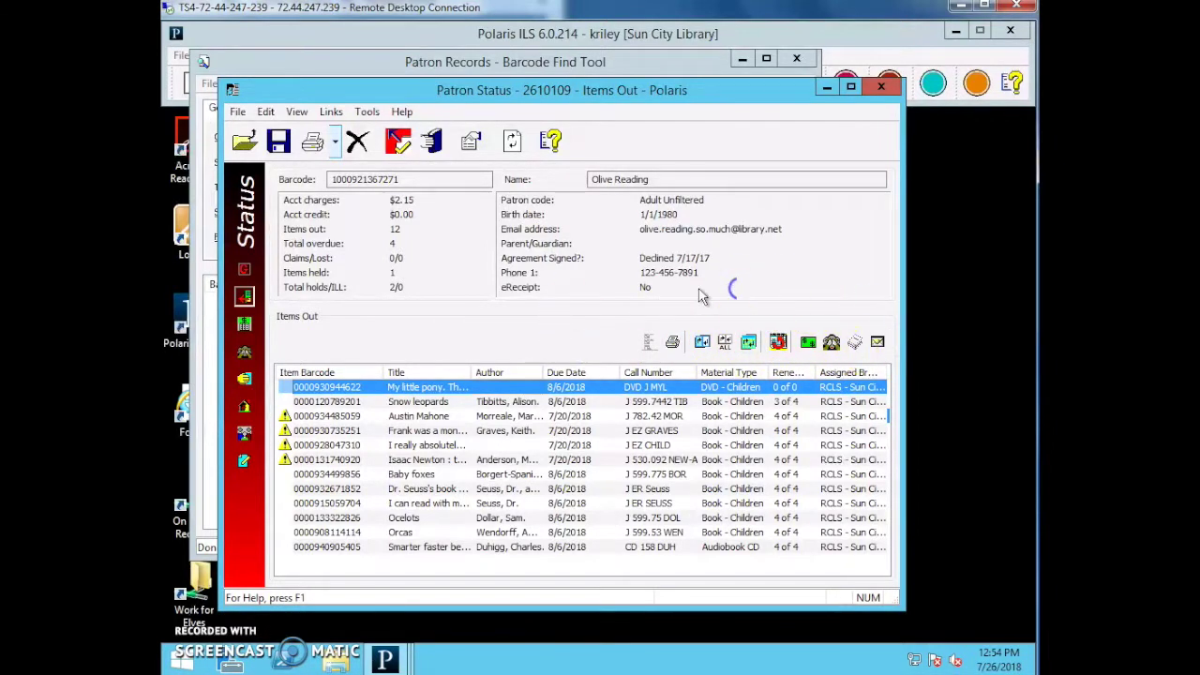
{"action": "left_click", "coordinate": [673, 343]}
Select the three overdue items: Austin Mahone, Frank, and I really absolutely must have glasses.
{"action": "left_click", "coordinate": [710, 336]}
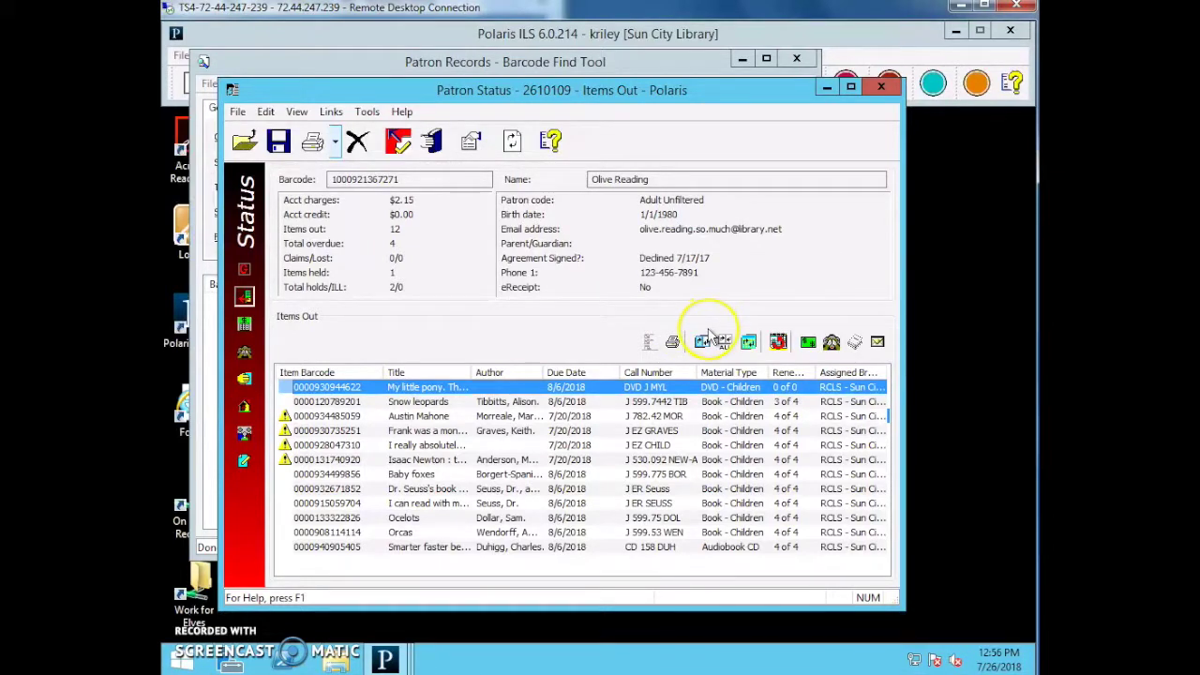
{"action": "left_click", "coordinate": [692, 329]}
{"action": "left_click", "coordinate": [722, 325]}
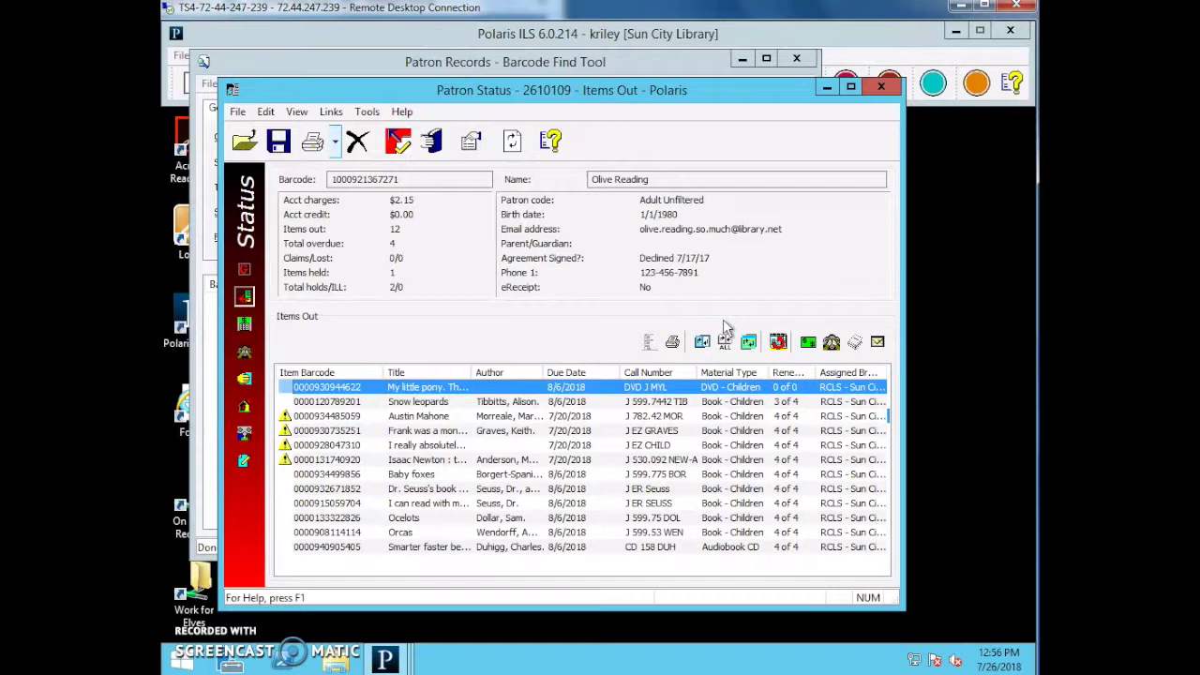
{"action": "left_click", "coordinate": [421, 418]}
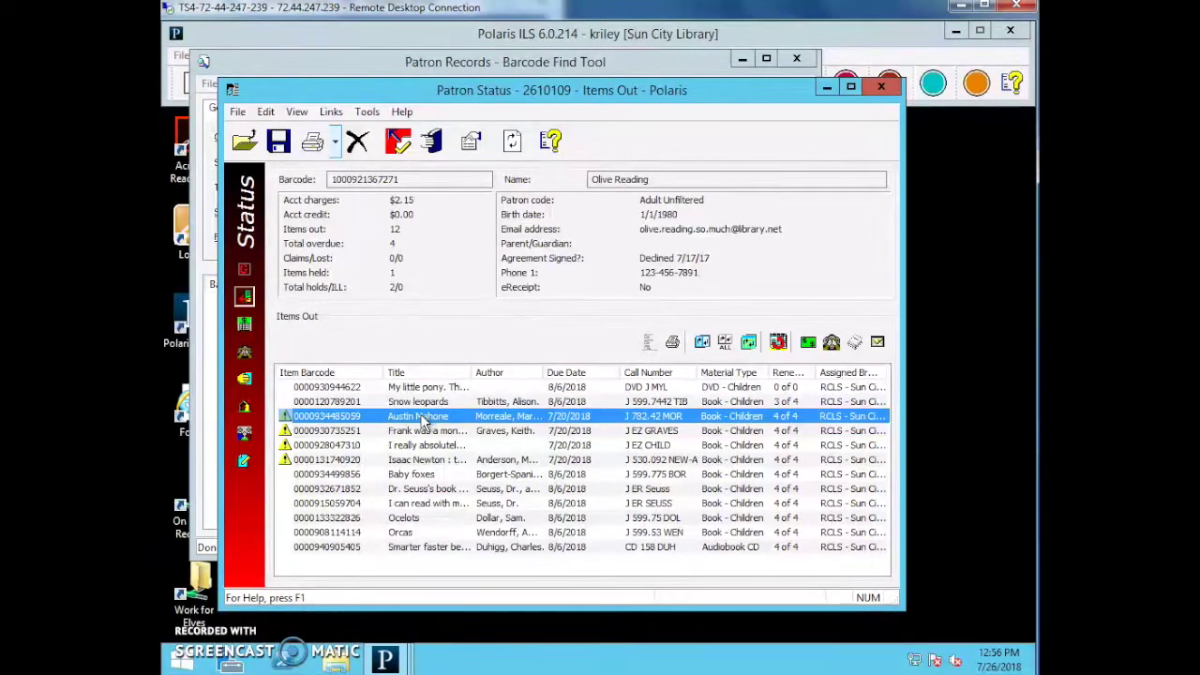
{"action": "left_click", "coordinate": [405, 433], "text": "ctrl"}
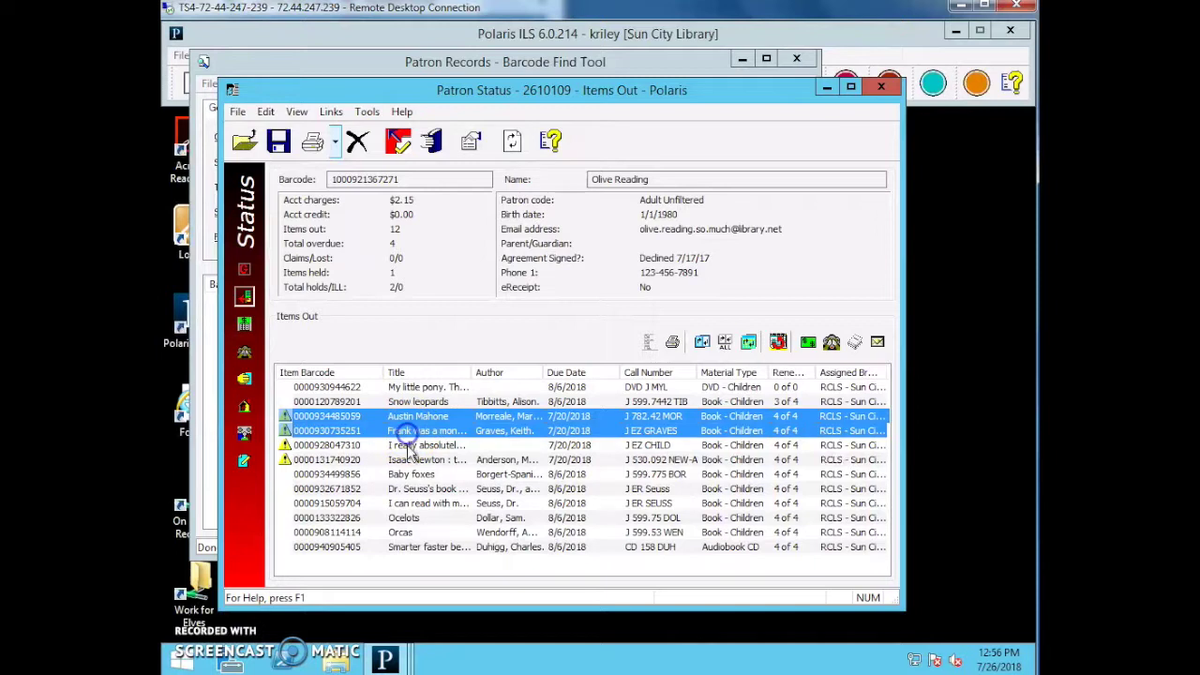
{"action": "left_click", "coordinate": [407, 448], "text": "ctrl"}
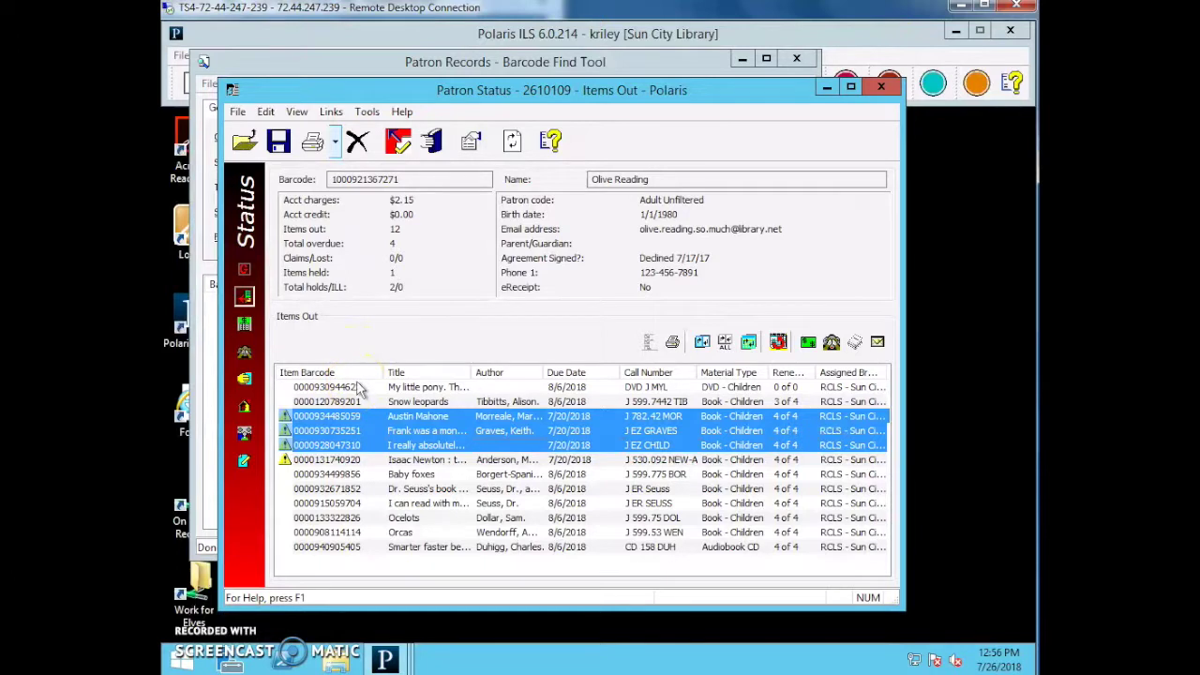
Renew the three items to 8/9/2018 despite the block, charging each overdue fine to the account.
{"action": "left_click", "coordinate": [702, 343]}
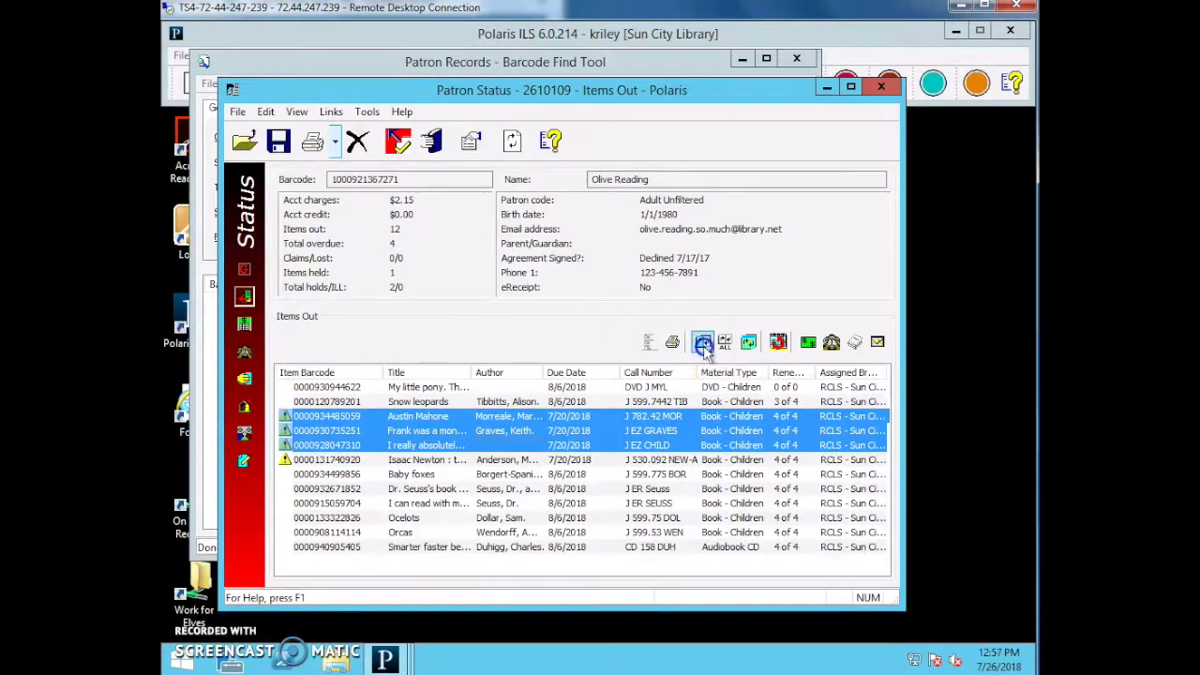
{"action": "left_click", "coordinate": [709, 298]}
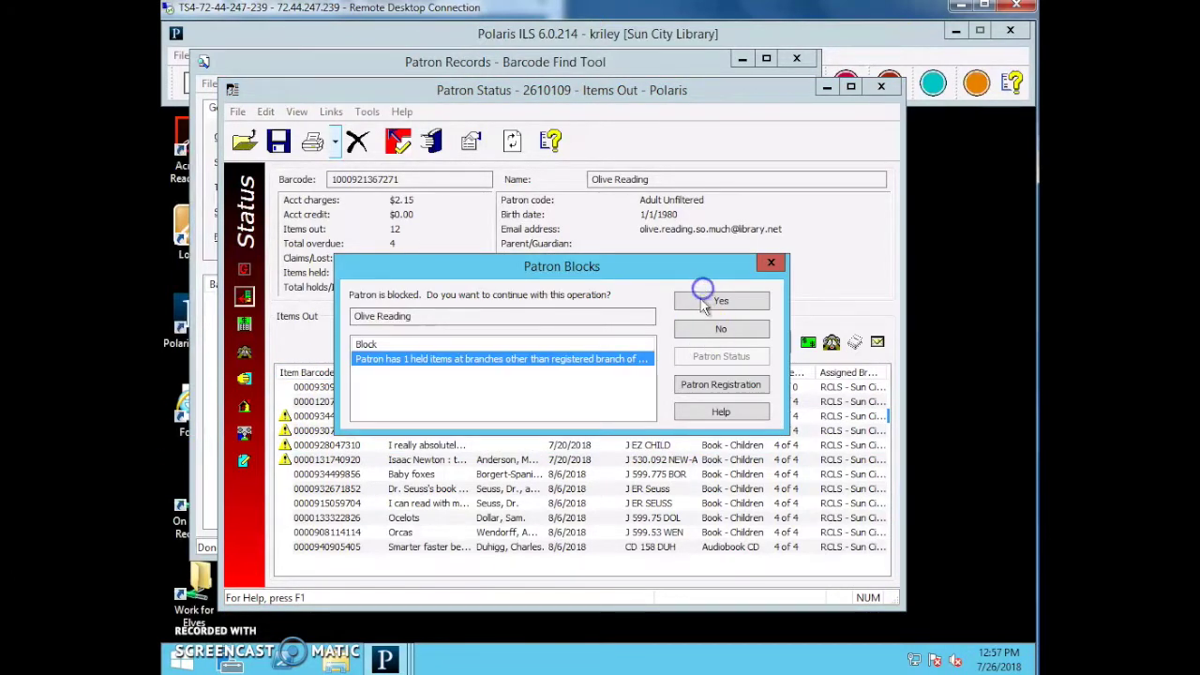
{"action": "left_click", "coordinate": [557, 439]}
{"action": "left_click", "coordinate": [554, 435]}
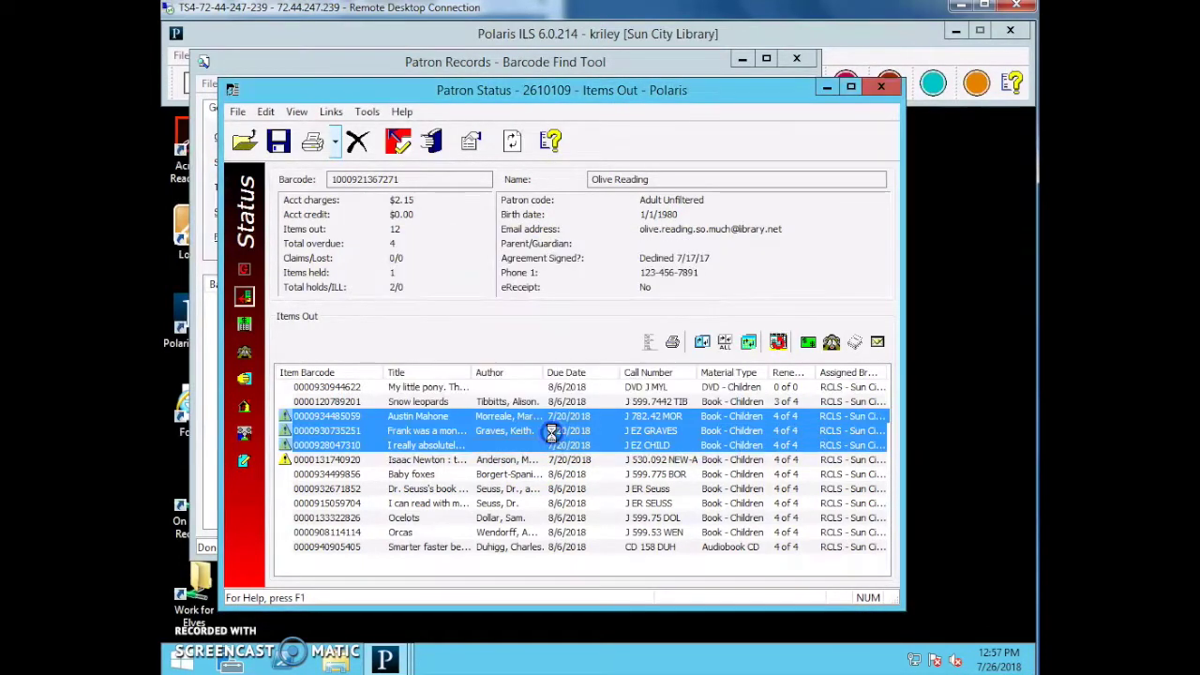
{"action": "left_click", "coordinate": [557, 435]}
{"action": "left_click", "coordinate": [611, 391]}
{"action": "left_click", "coordinate": [612, 391]}
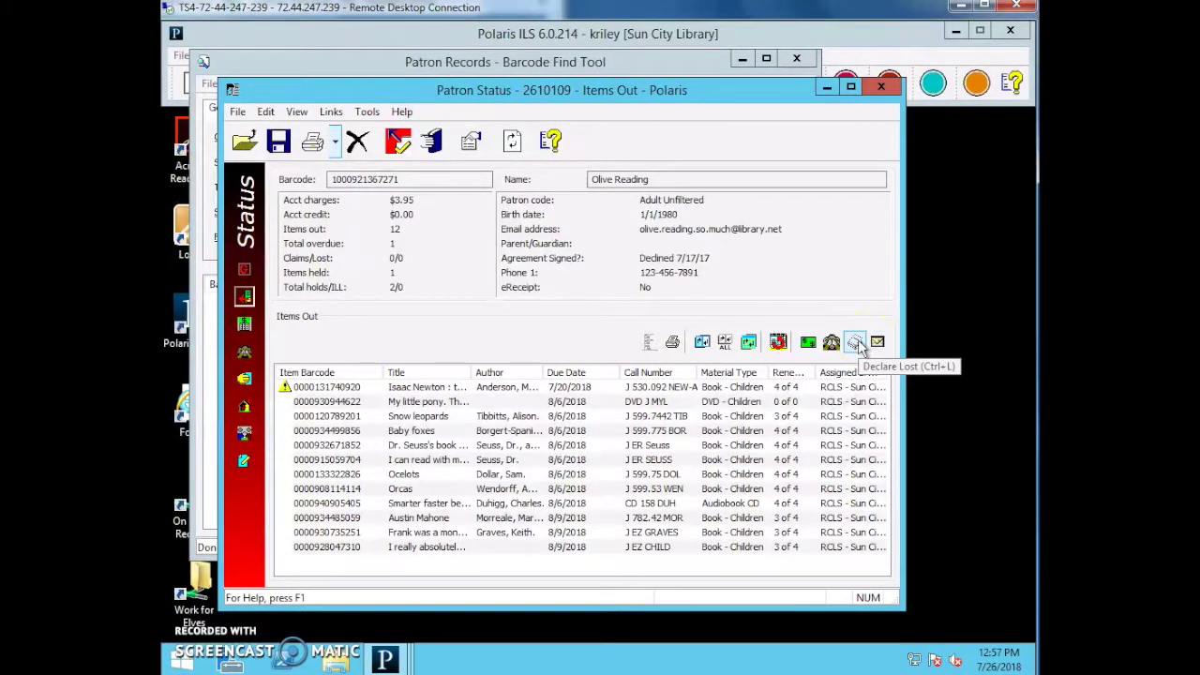
{"action": "left_click", "coordinate": [856, 345]}
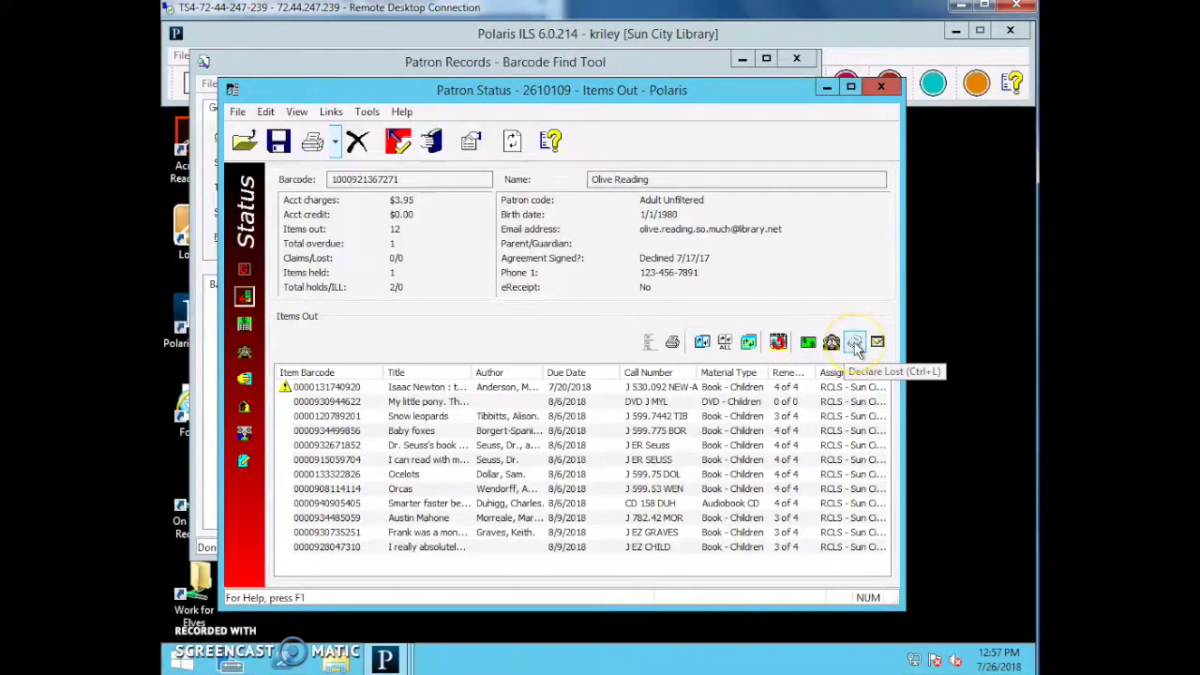
{"action": "left_click", "coordinate": [857, 344]}
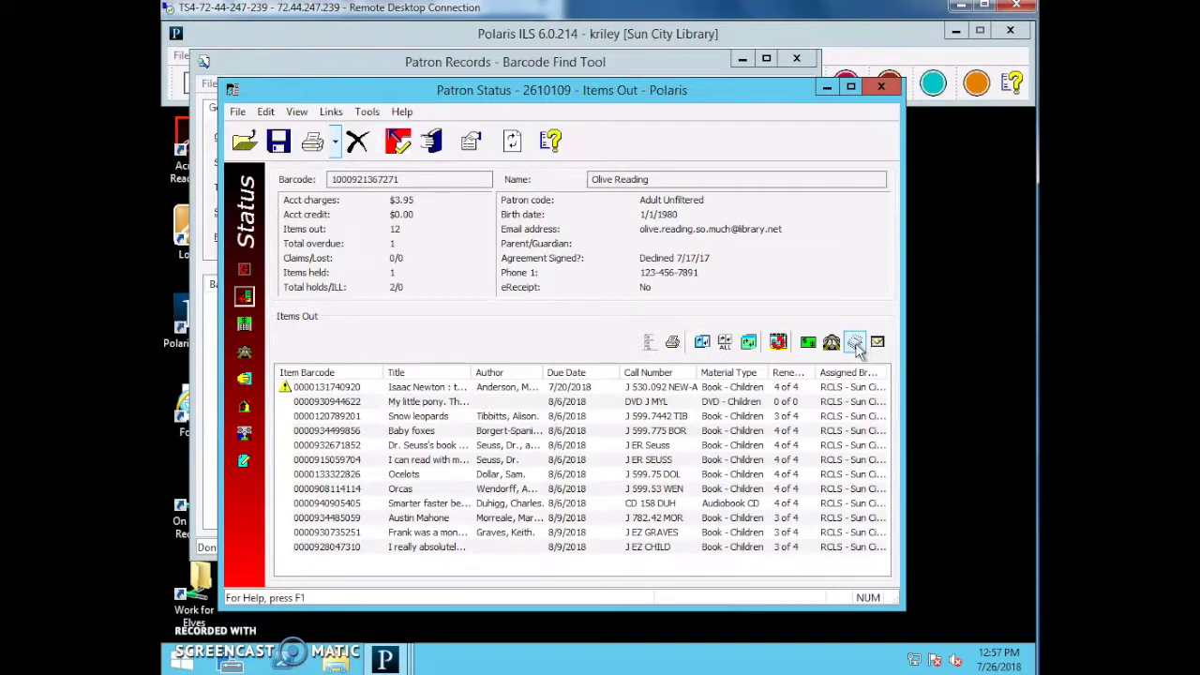
Show the Account list with six overdue fines totalling $3.95, widening the Organization column.
{"action": "left_click", "coordinate": [244, 324]}
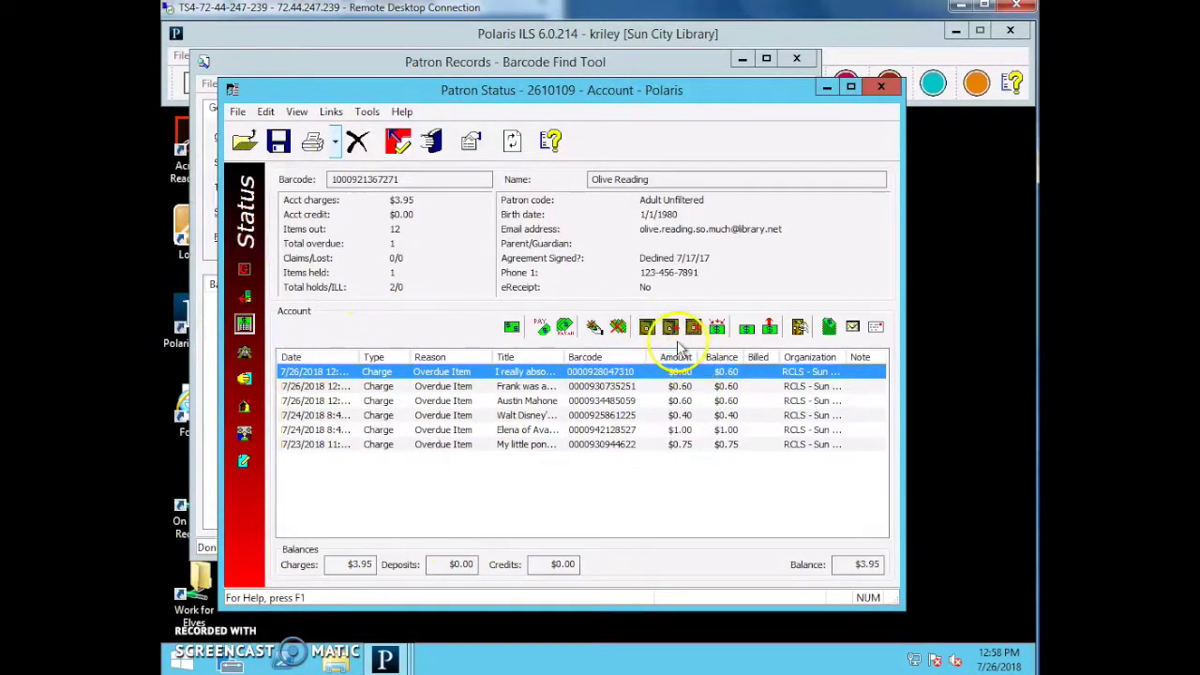
{"action": "left_click", "coordinate": [435, 351]}
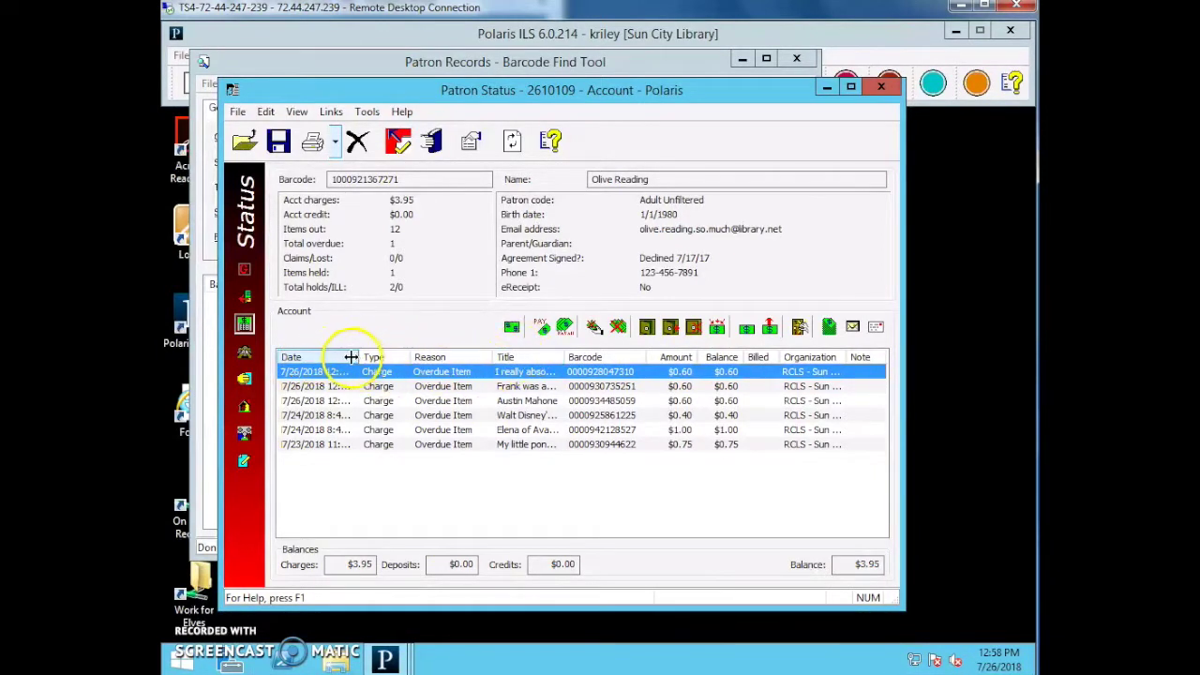
{"action": "left_click", "coordinate": [332, 342]}
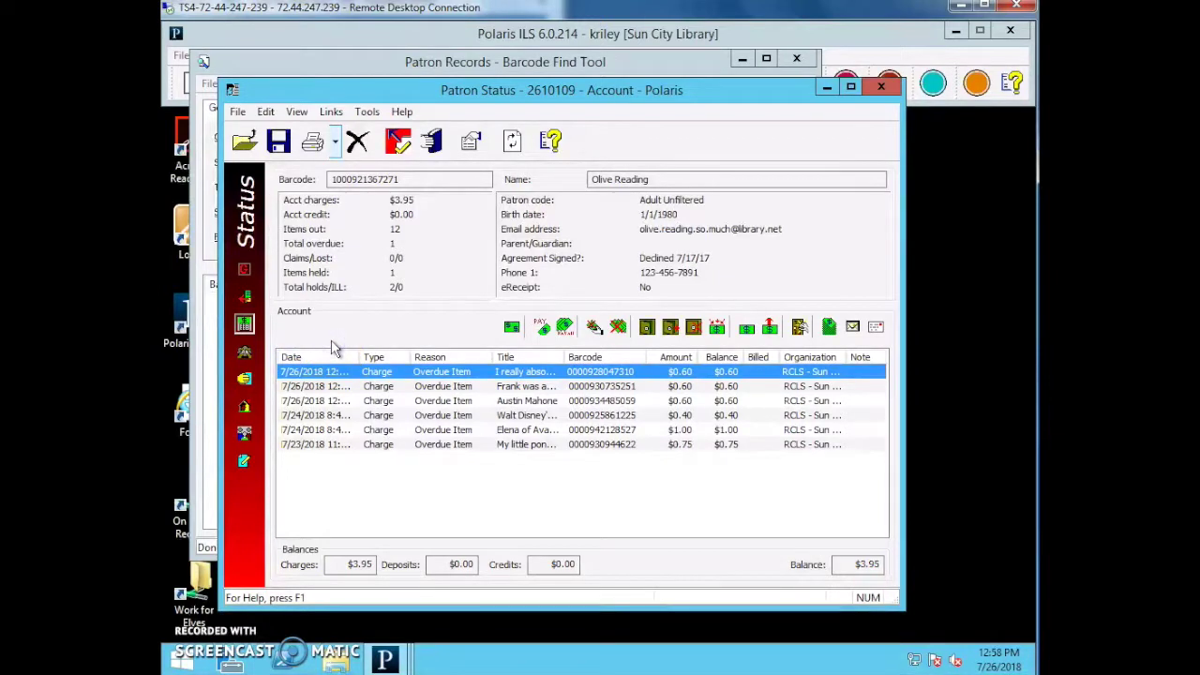
{"action": "left_click_drag", "start_coordinate": [842, 356], "coordinate": [875, 354]}
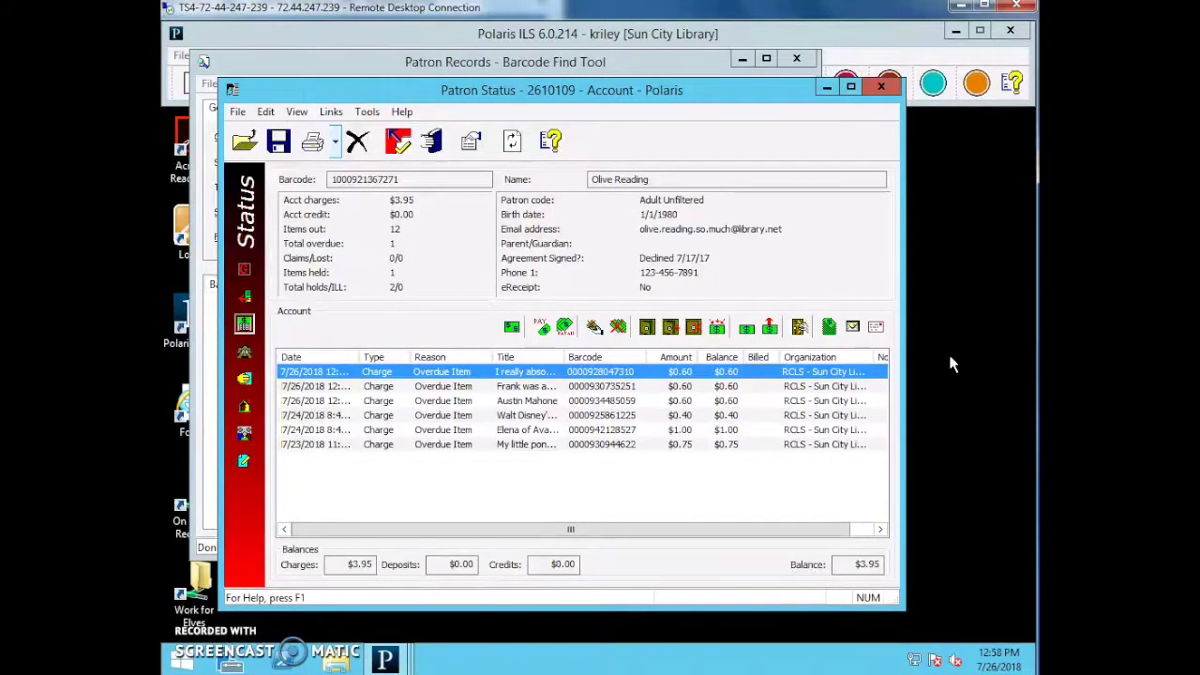
Add a $1.00 Replacement Card Fee charge, raising the balance to $4.95.
{"action": "left_click", "coordinate": [512, 328]}
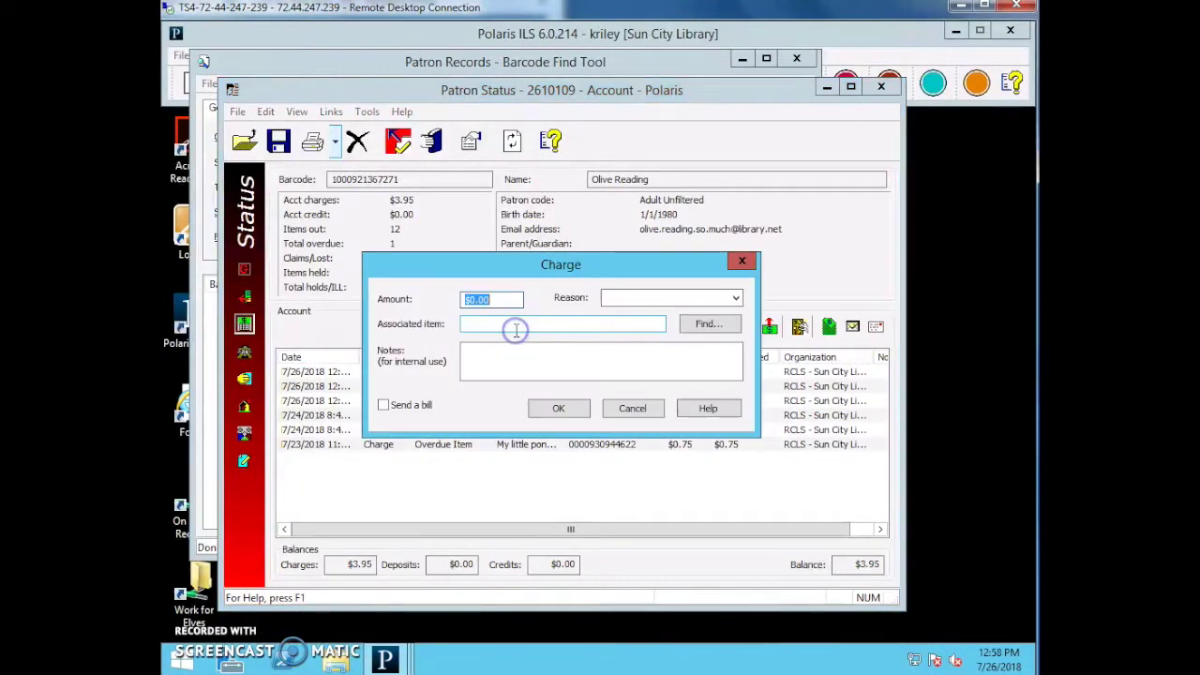
{"action": "type", "text": "$1.00"}
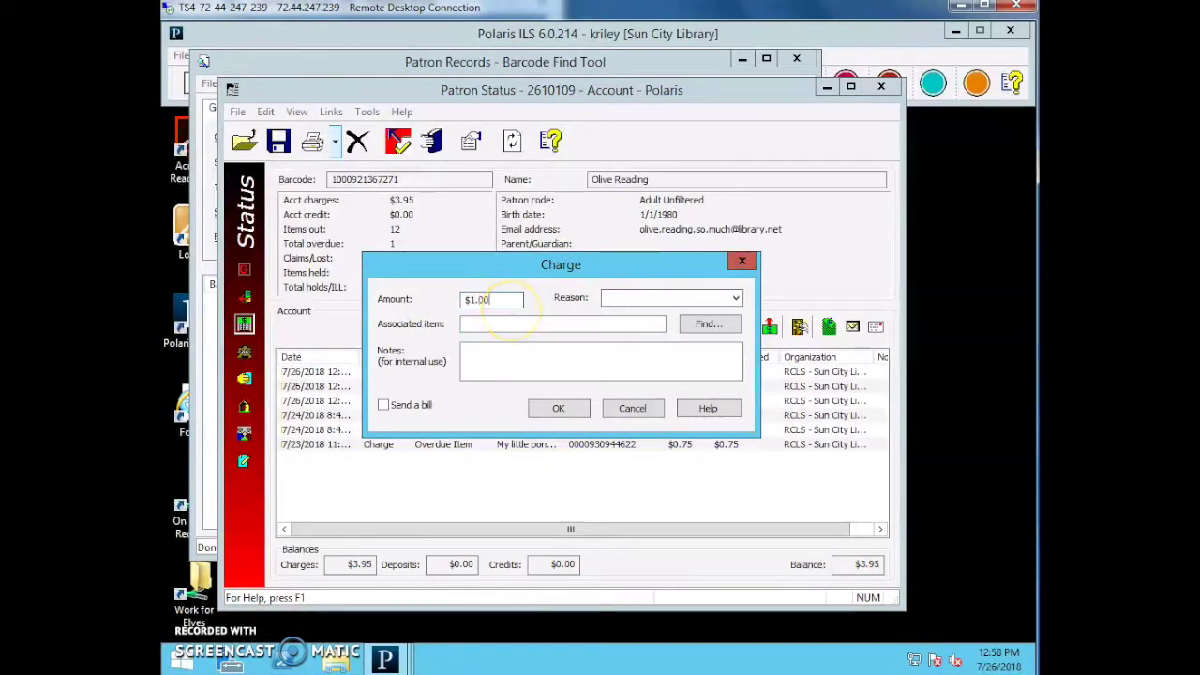
{"action": "left_click", "coordinate": [646, 298]}
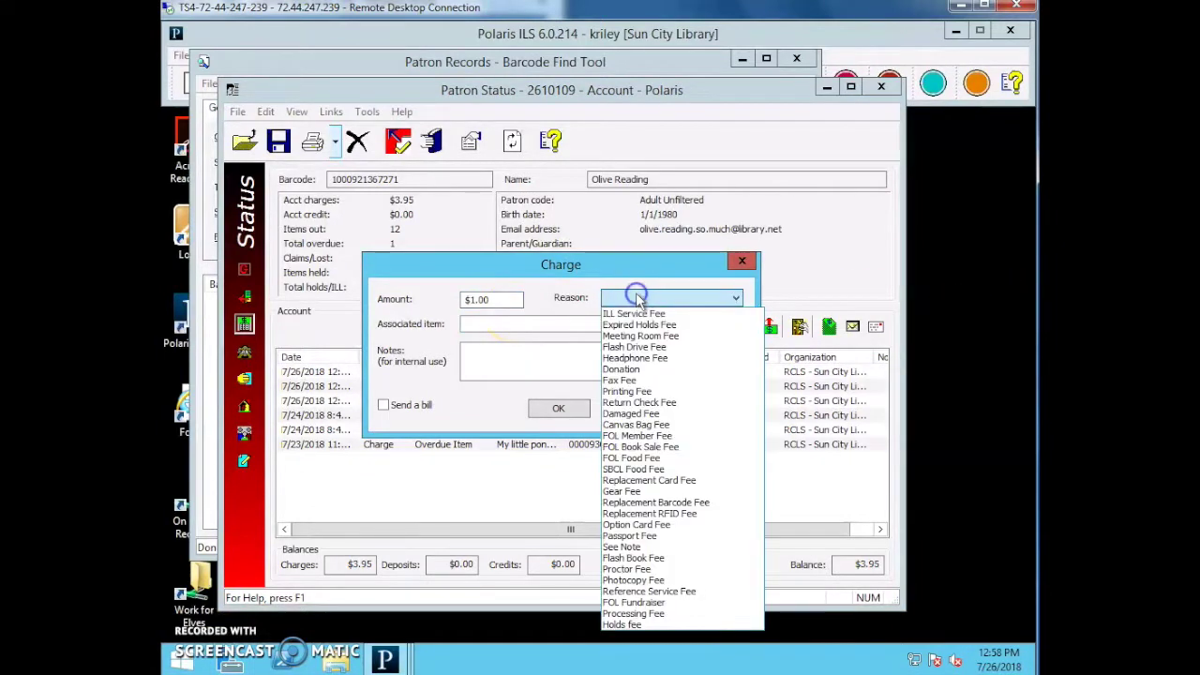
{"action": "left_click", "coordinate": [667, 479]}
{"action": "left_click", "coordinate": [607, 328]}
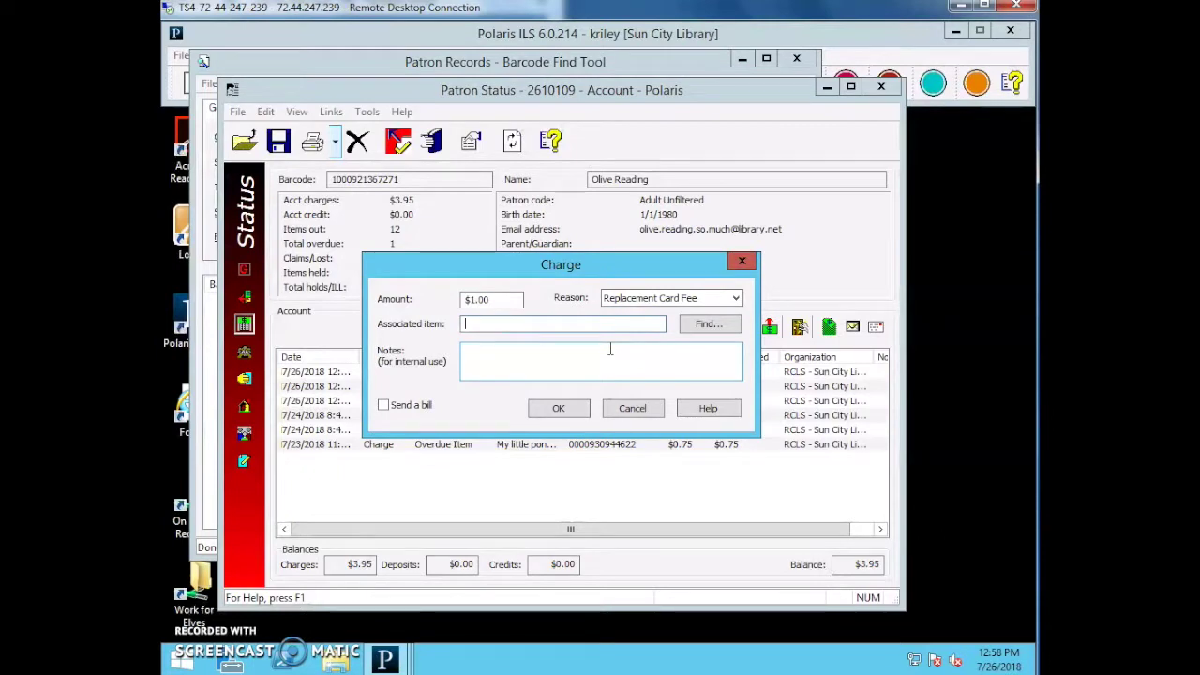
{"action": "left_click", "coordinate": [613, 343]}
{"action": "left_click", "coordinate": [558, 408]}
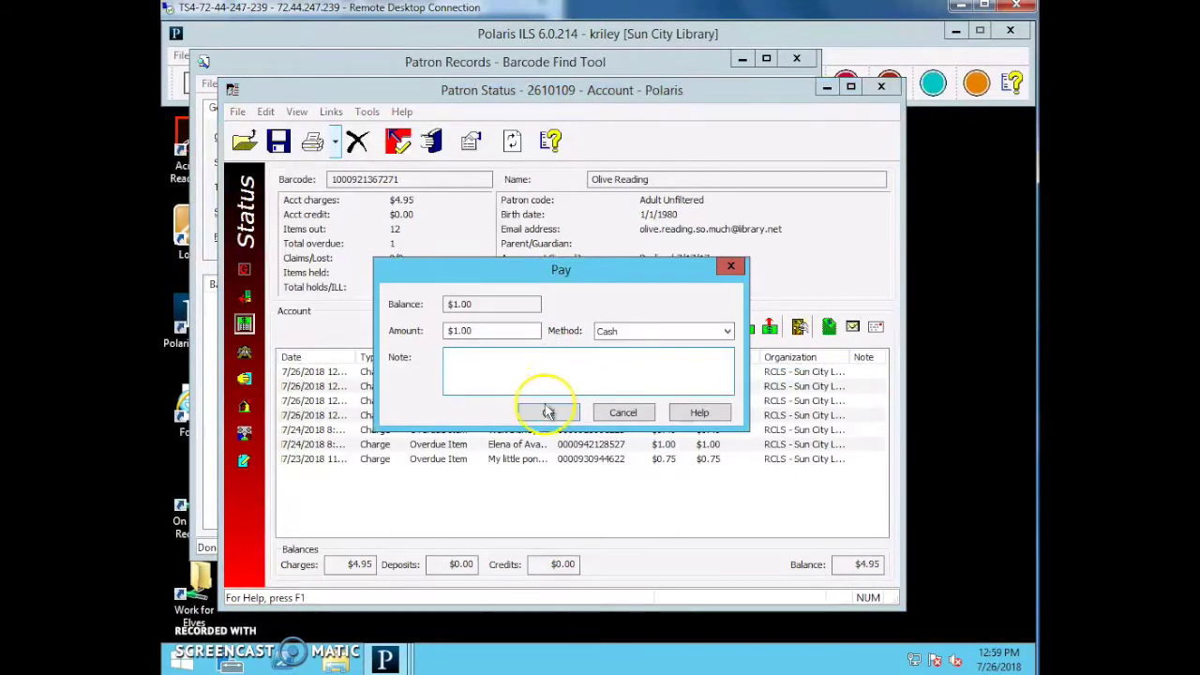
Pay the $1.00 Replacement Card Fee in cash, then open and cancel Pay all.
{"action": "left_click", "coordinate": [626, 334]}
{"action": "left_click", "coordinate": [622, 331]}
{"action": "left_click", "coordinate": [621, 334]}
{"action": "left_click", "coordinate": [620, 358]}
{"action": "left_click", "coordinate": [616, 330]}
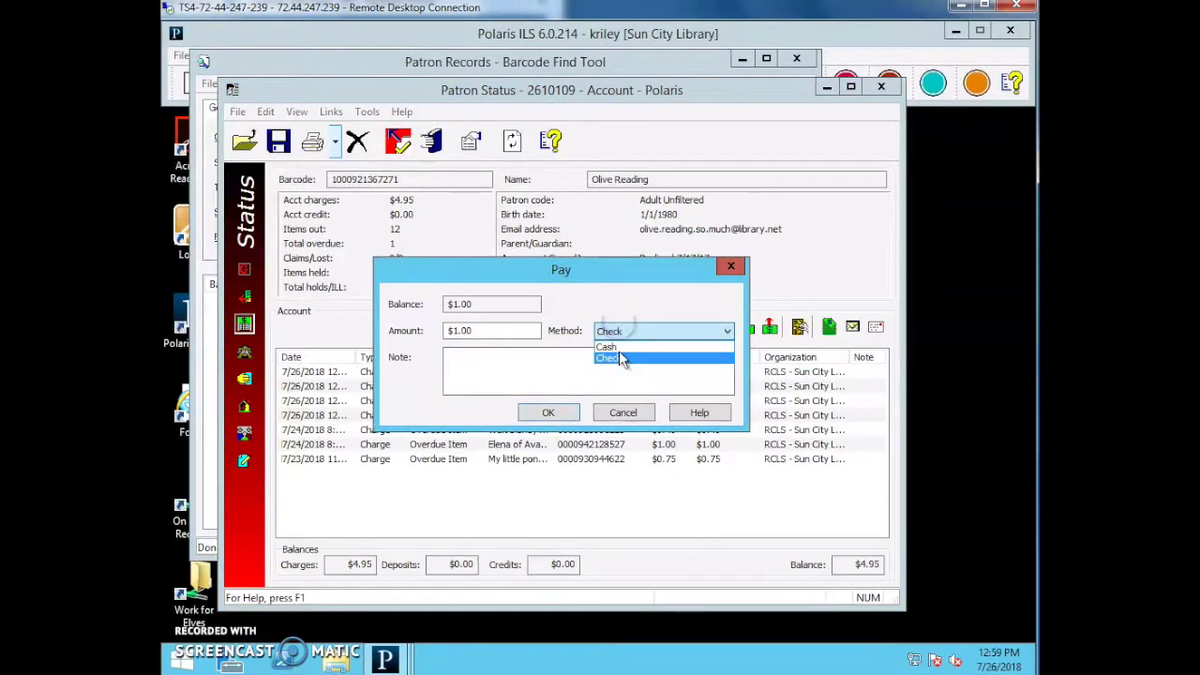
{"action": "left_click", "coordinate": [618, 345]}
{"action": "left_click", "coordinate": [556, 416]}
{"action": "left_click", "coordinate": [558, 415]}
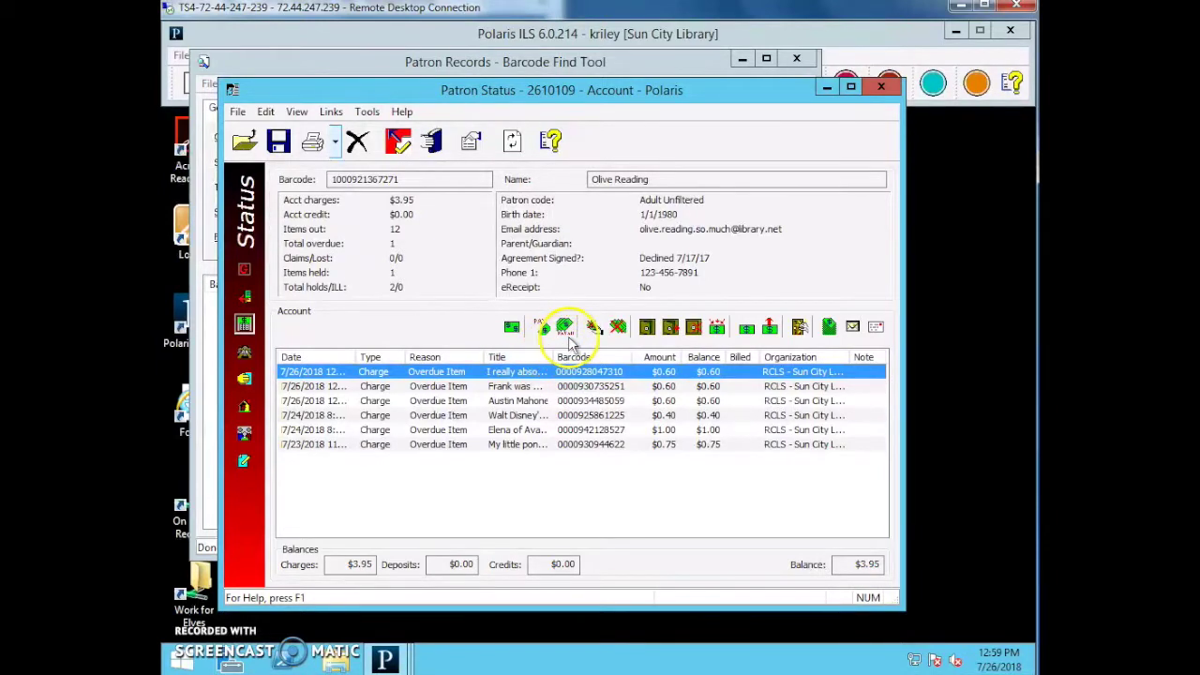
{"action": "left_click", "coordinate": [565, 327]}
{"action": "left_click", "coordinate": [730, 266]}
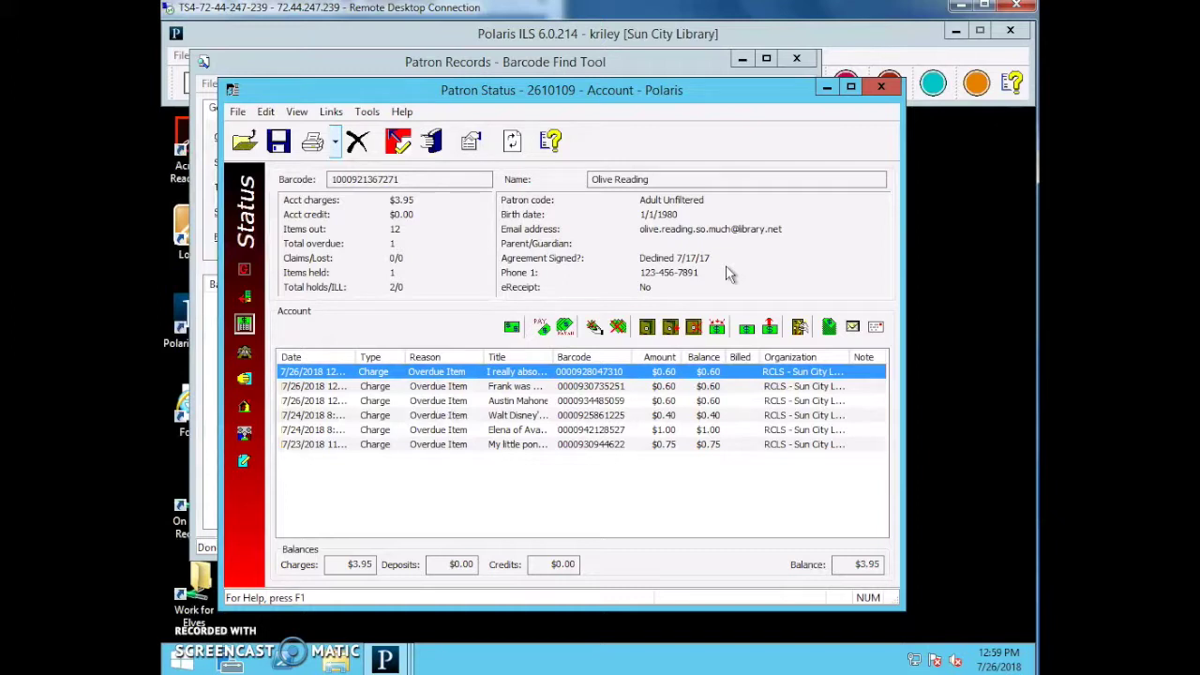
Make a $1.25 cash partial payment against the $3.95 balance.
{"action": "left_click", "coordinate": [565, 327]}
{"action": "left_click", "coordinate": [488, 332]}
{"action": "left_click_drag", "start_coordinate": [489, 333], "coordinate": [409, 330]}
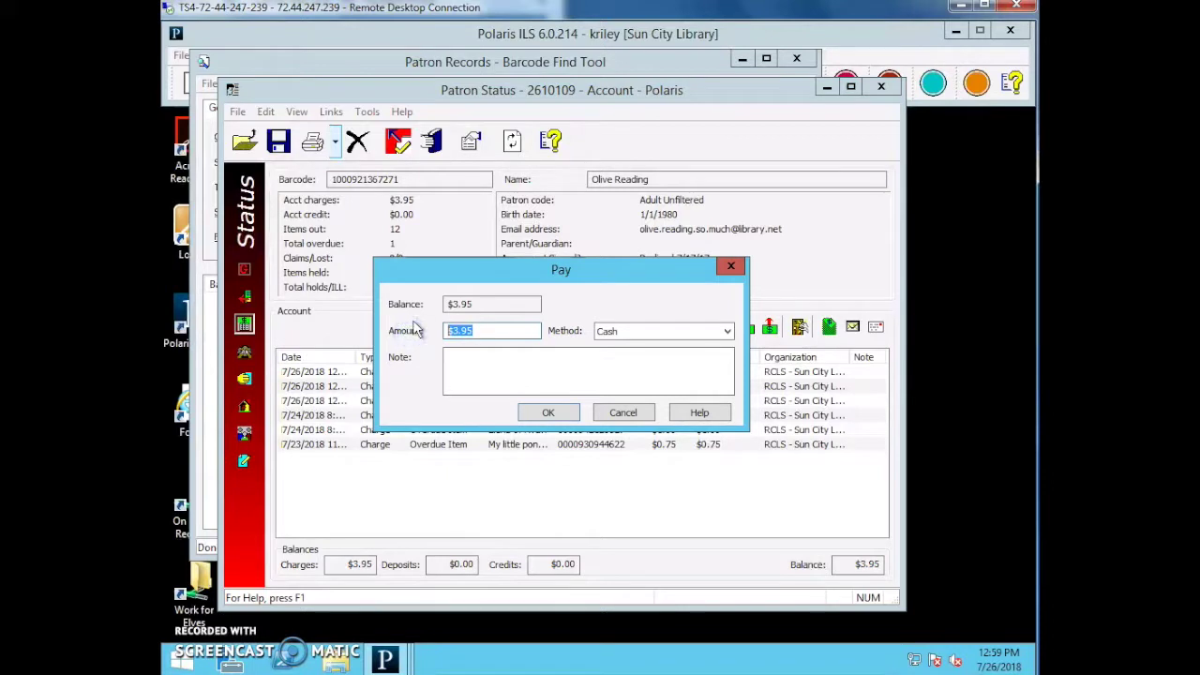
{"action": "type", "text": "$1.25"}
{"action": "left_click", "coordinate": [548, 412]}
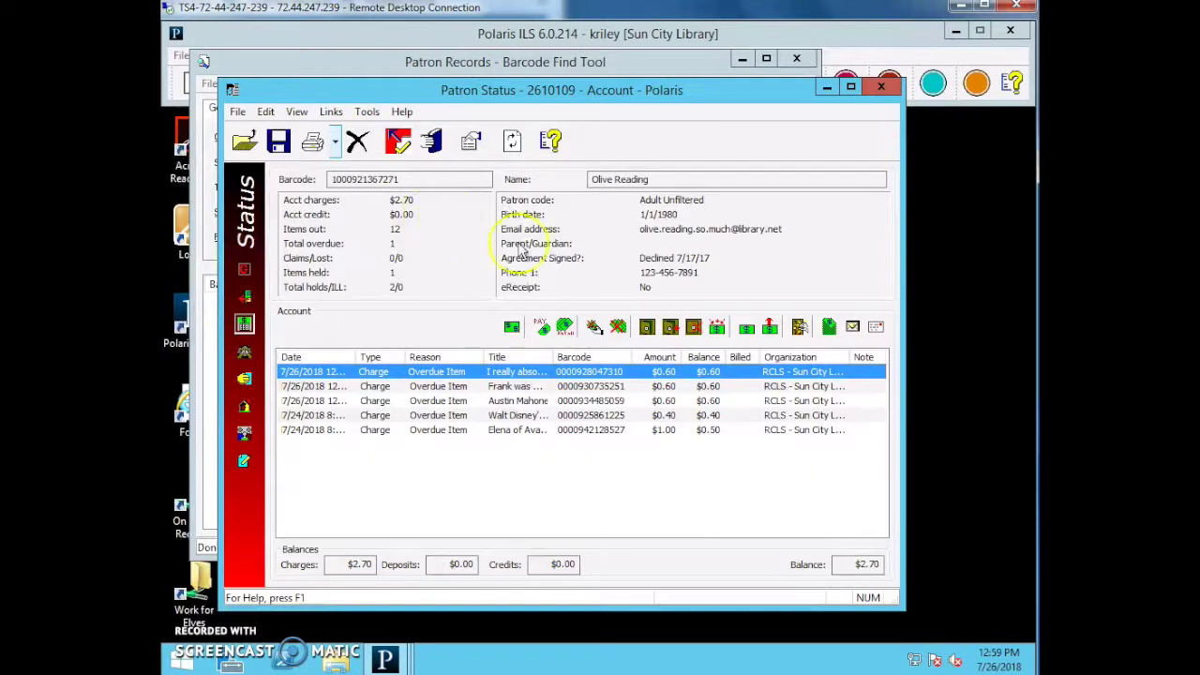
Waive the $0.60 overdue charge with a 7/26/18 initialed note 'Book found on shelf'.
{"action": "left_click", "coordinate": [593, 326]}
{"action": "left_click", "coordinate": [582, 345]}
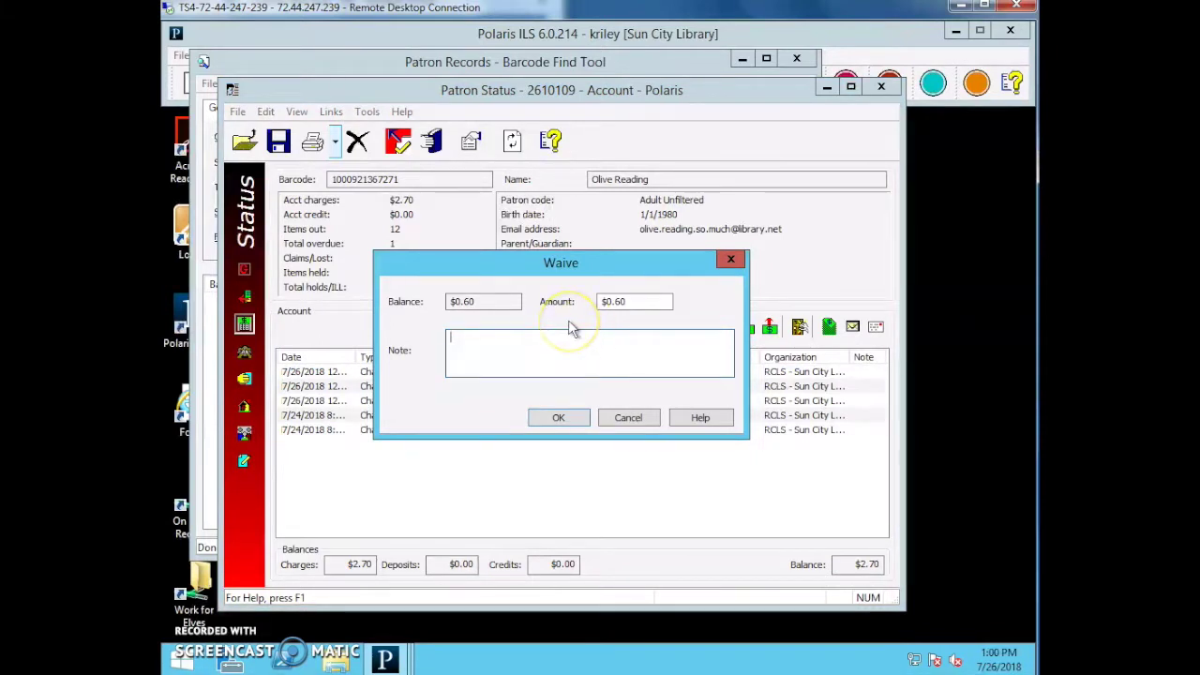
{"action": "left_click", "coordinate": [465, 345]}
{"action": "type", "text": "7/26/18"}
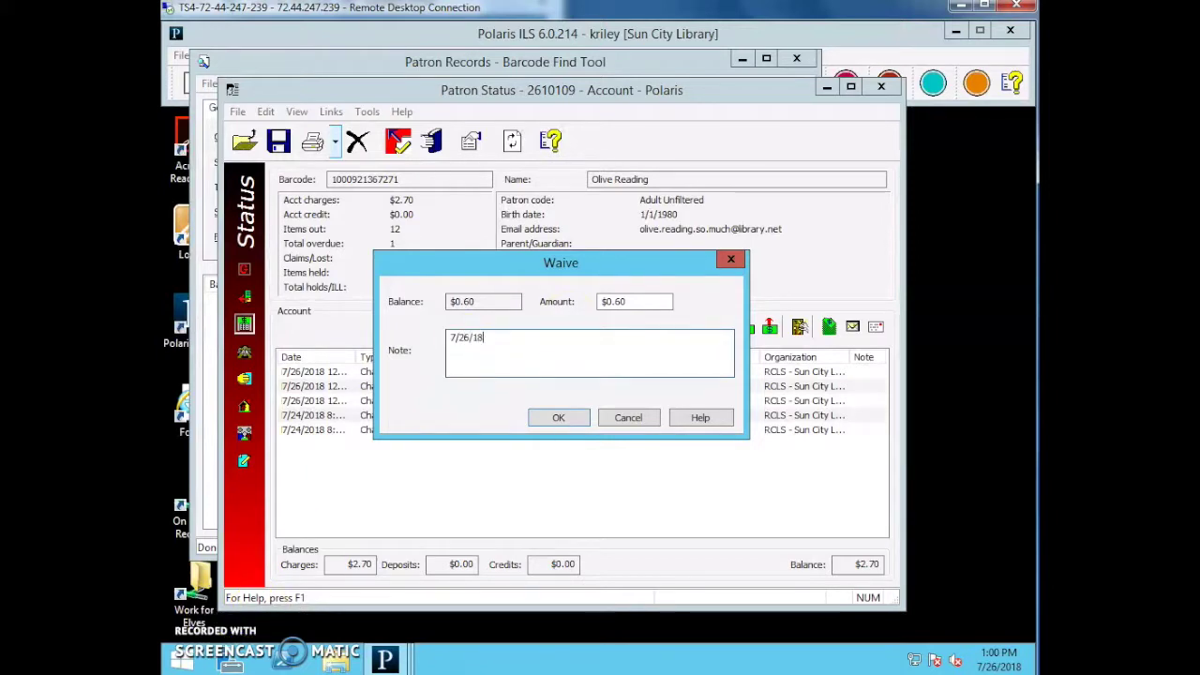
{"action": "type", "text": " SCY/KR"}
{"action": "type", "text": ": Book"}
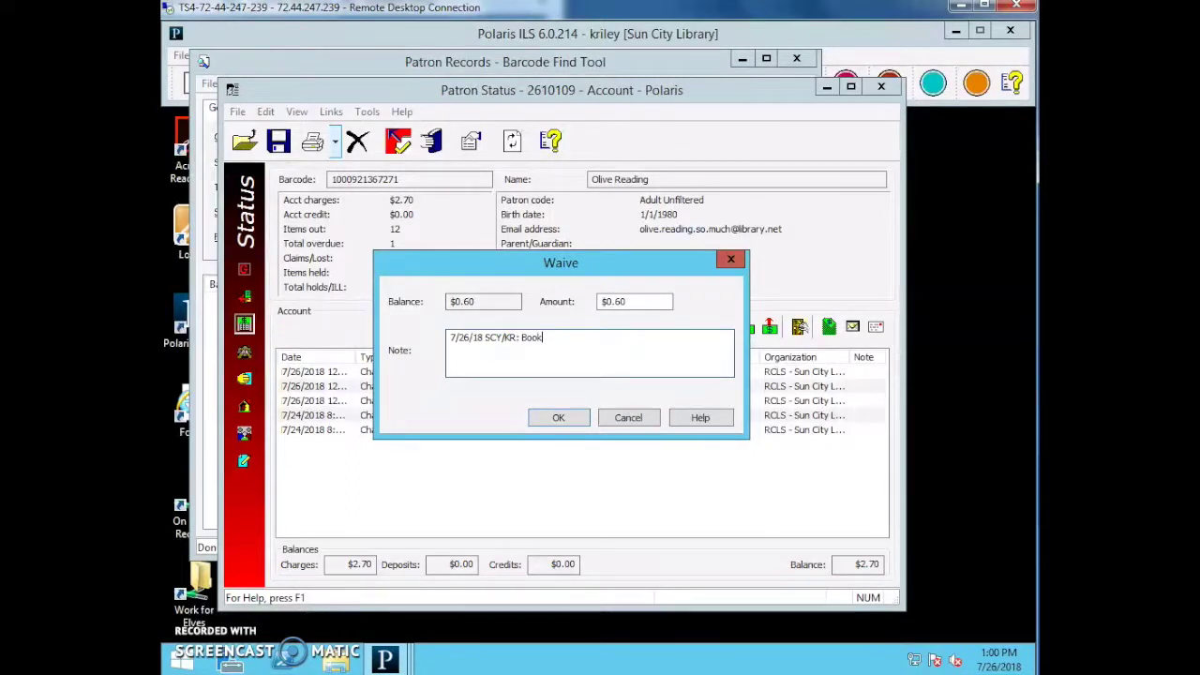
{"action": "type", "text": " found on shelf."}
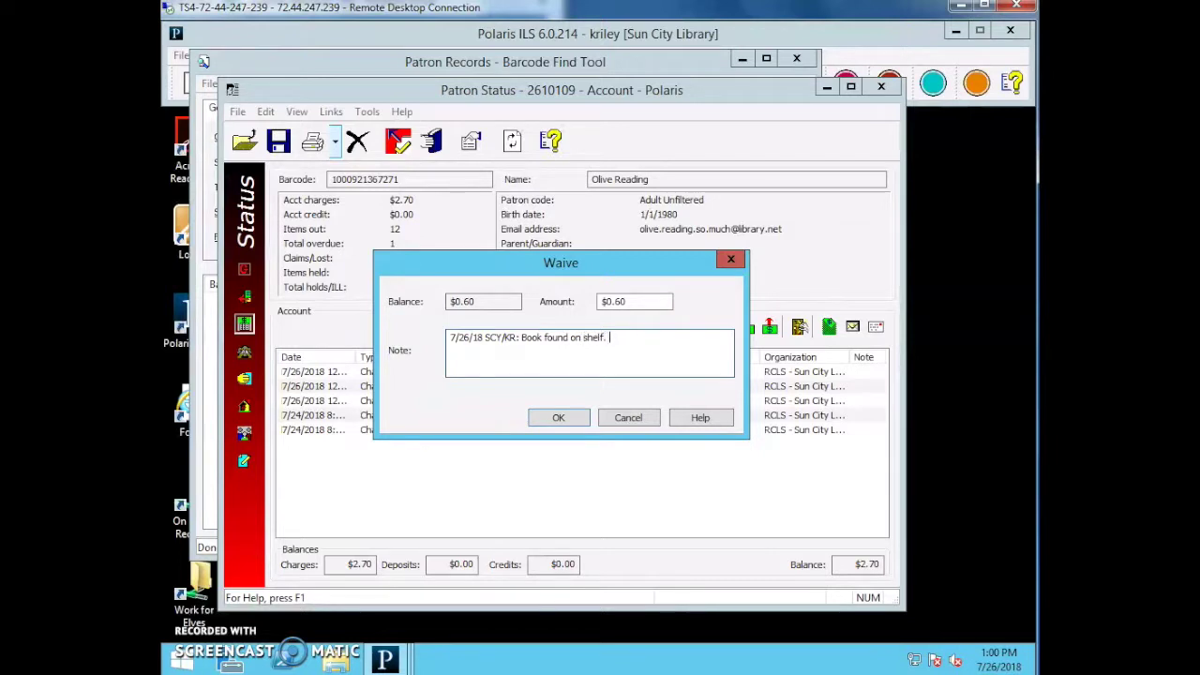
{"action": "left_click", "coordinate": [554, 417]}
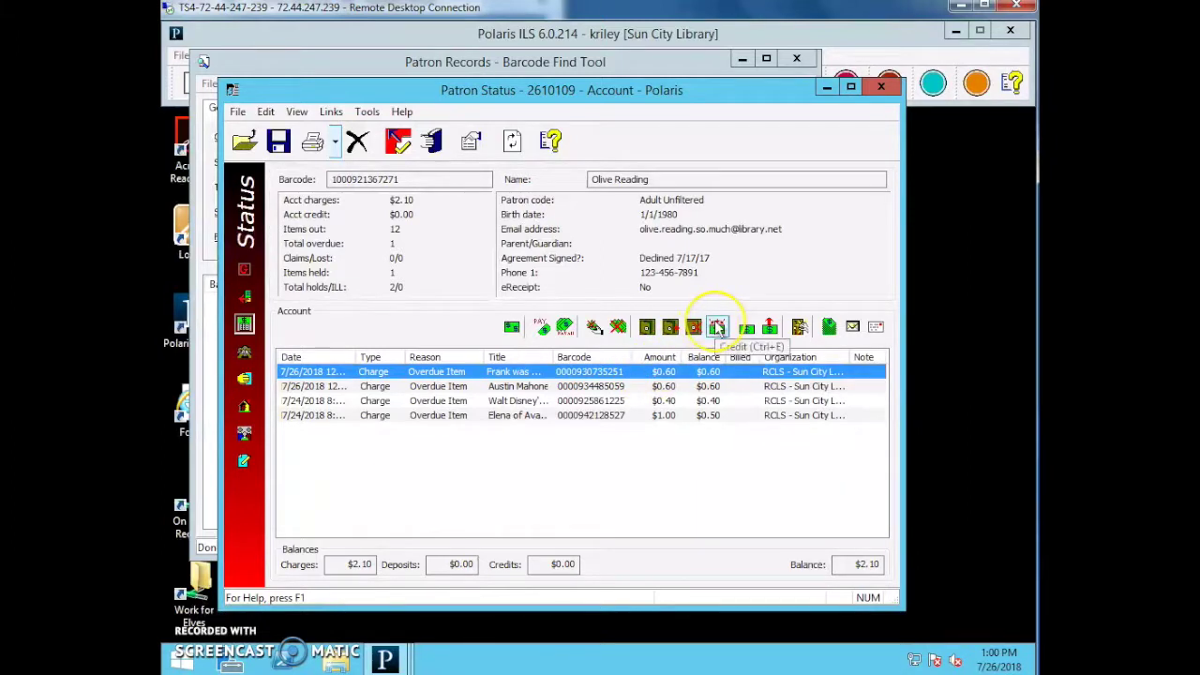
Open the $0.60 waive transaction's properties from the Transaction Summary.
{"action": "left_click", "coordinate": [829, 326]}
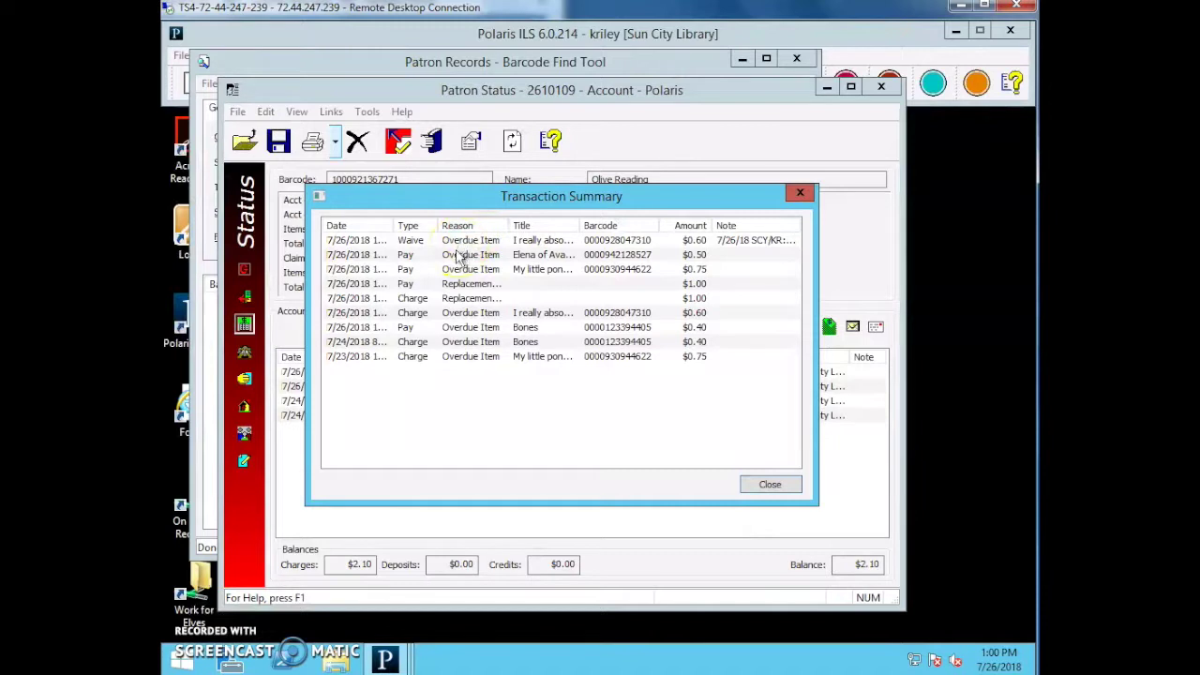
{"action": "left_click", "coordinate": [409, 328]}
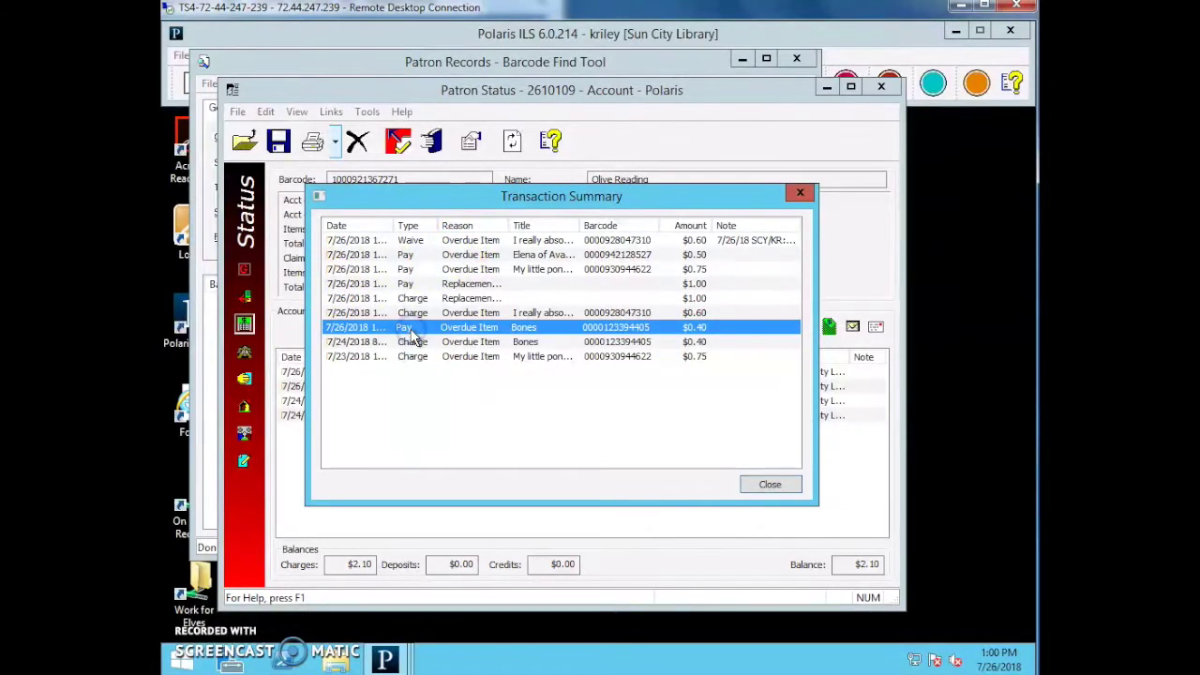
{"action": "left_click", "coordinate": [410, 242]}
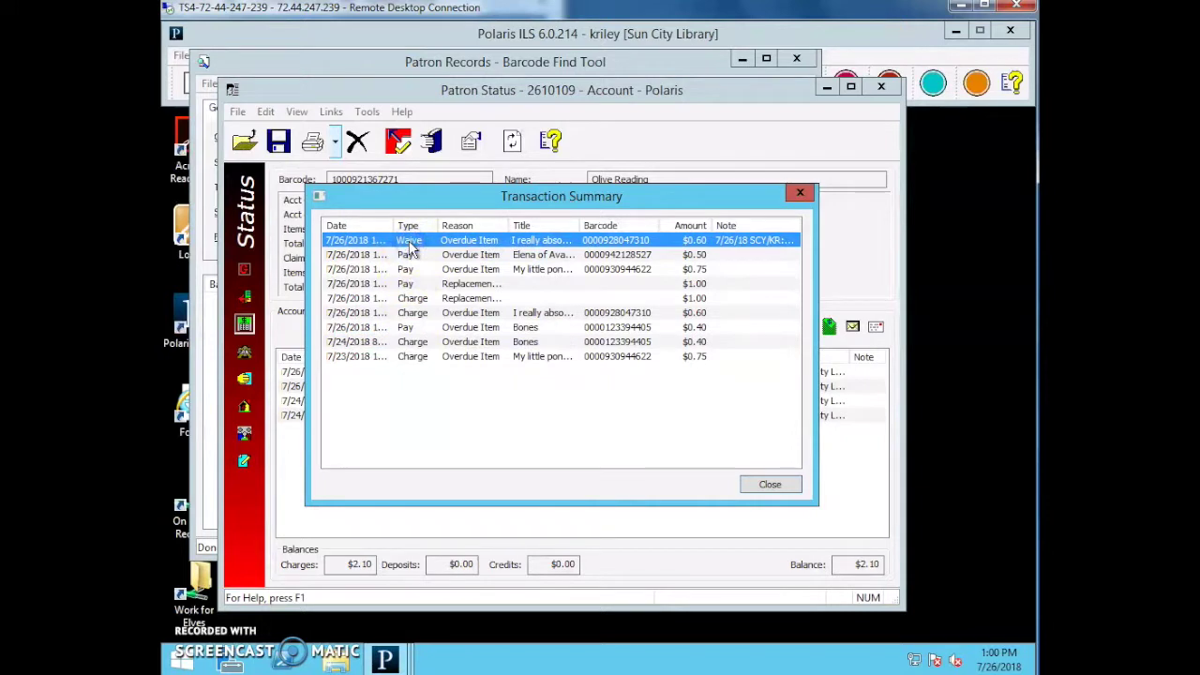
{"action": "right_click", "coordinate": [413, 245]}
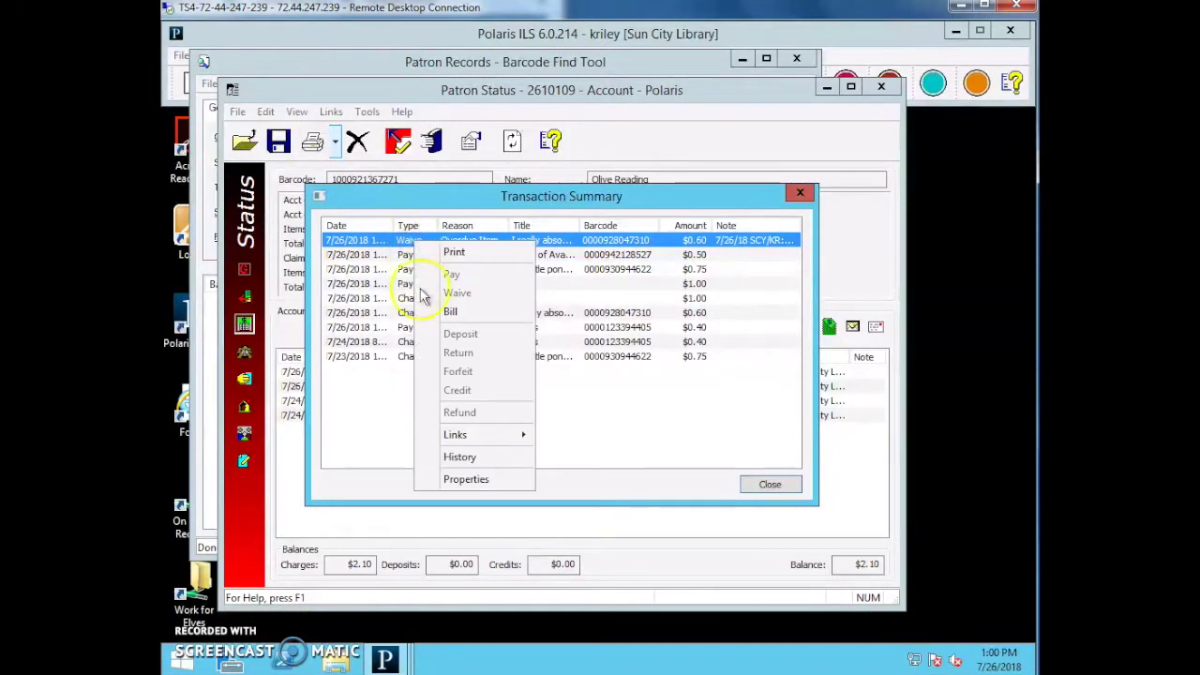
{"action": "left_click", "coordinate": [466, 481]}
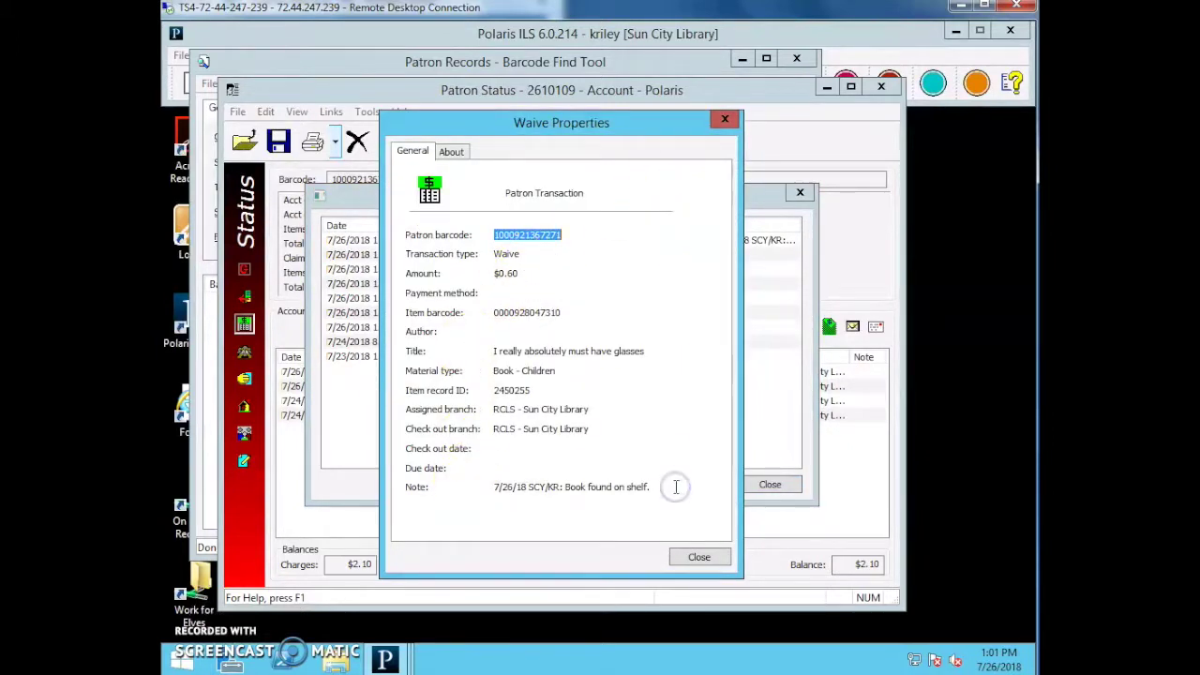
Review the waive note, creator and creation date, then switch to the empty Claims view.
{"action": "left_click_drag", "start_coordinate": [674, 487], "coordinate": [474, 485]}
{"action": "left_click", "coordinate": [681, 451]}
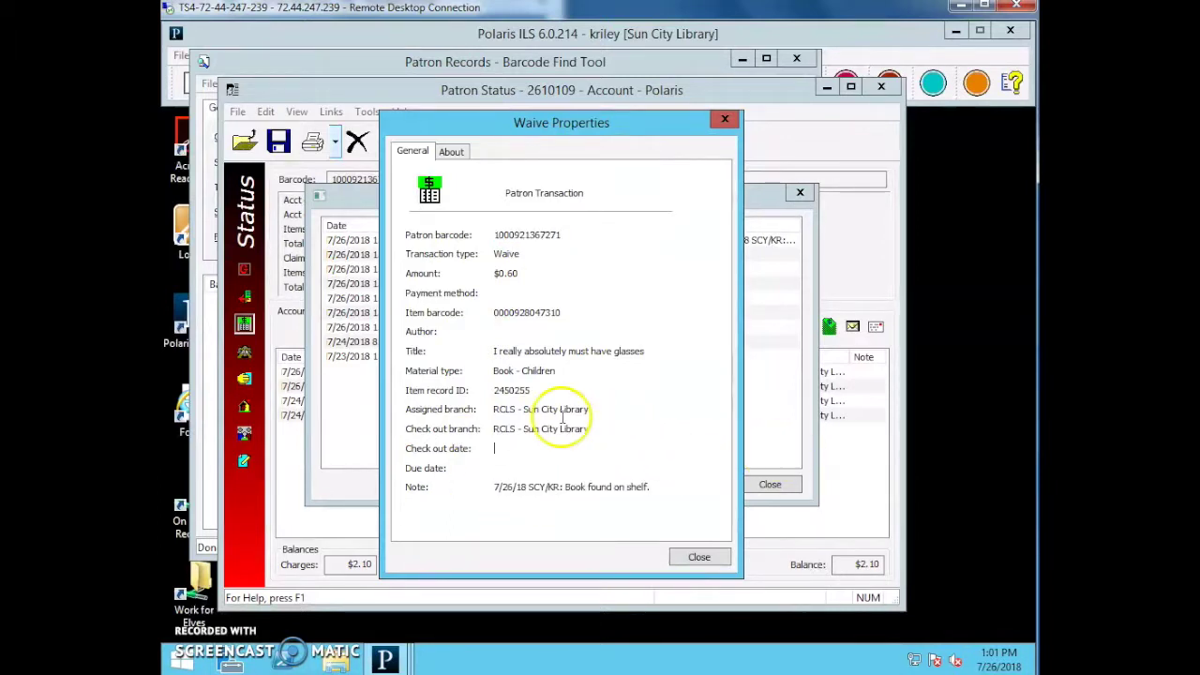
{"action": "left_click", "coordinate": [460, 152]}
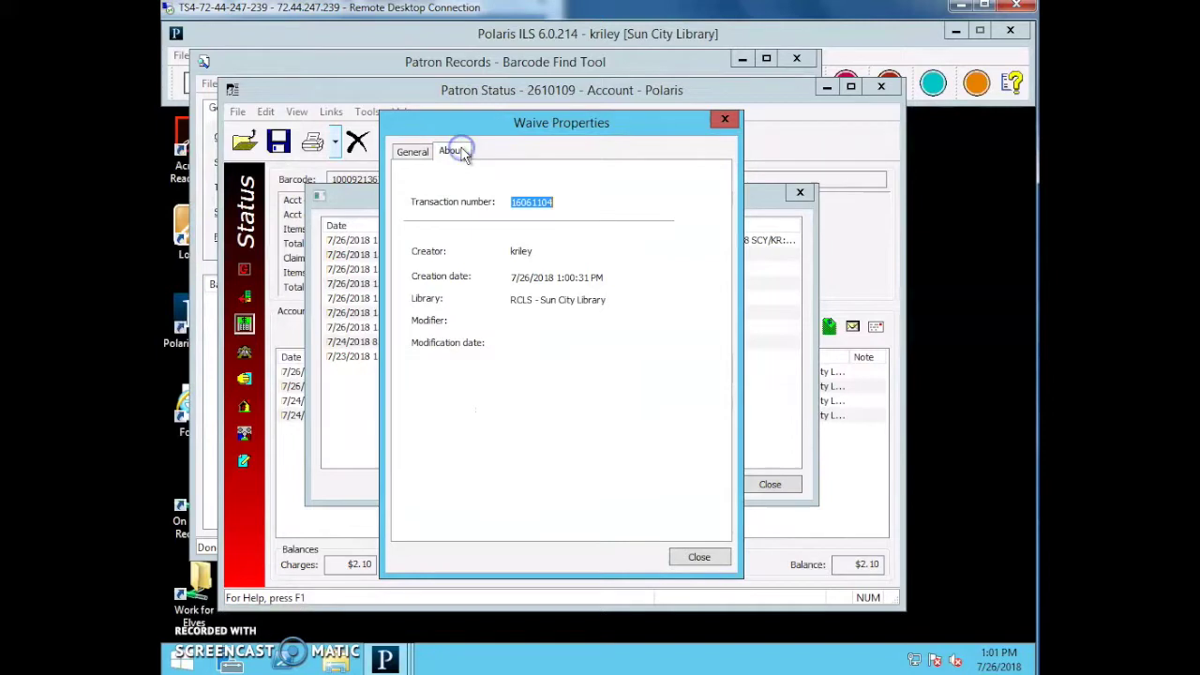
{"action": "left_click", "coordinate": [492, 247]}
{"action": "left_click", "coordinate": [556, 254]}
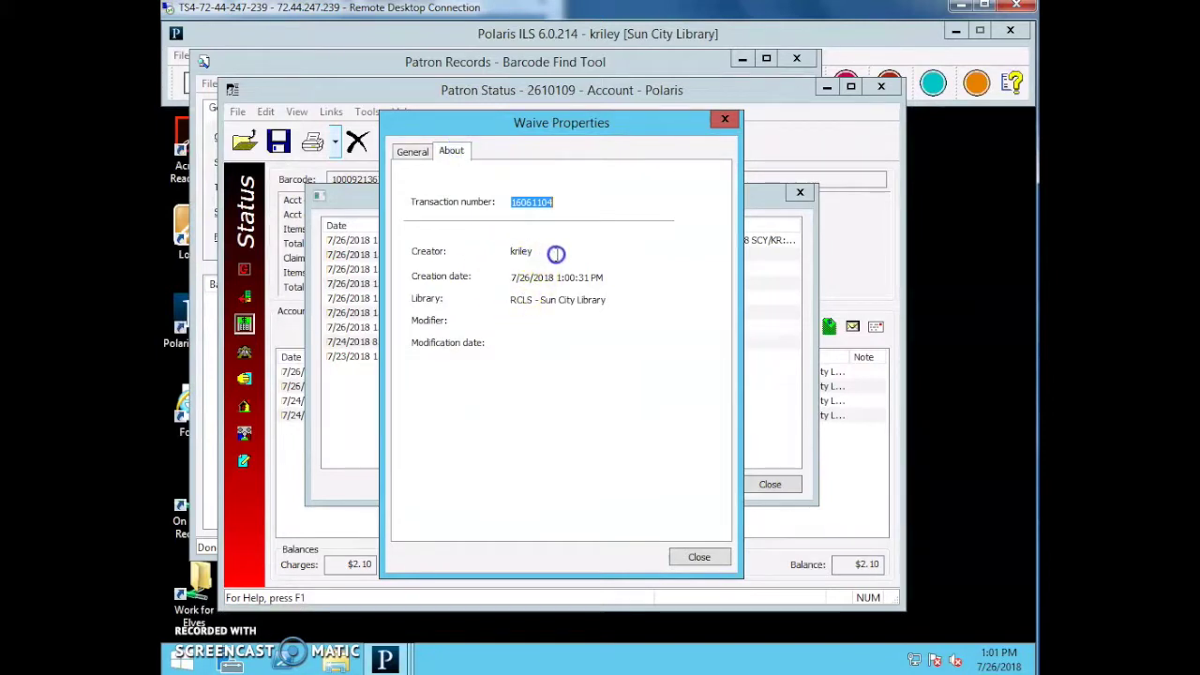
{"action": "left_click", "coordinate": [495, 253]}
{"action": "left_click", "coordinate": [641, 325]}
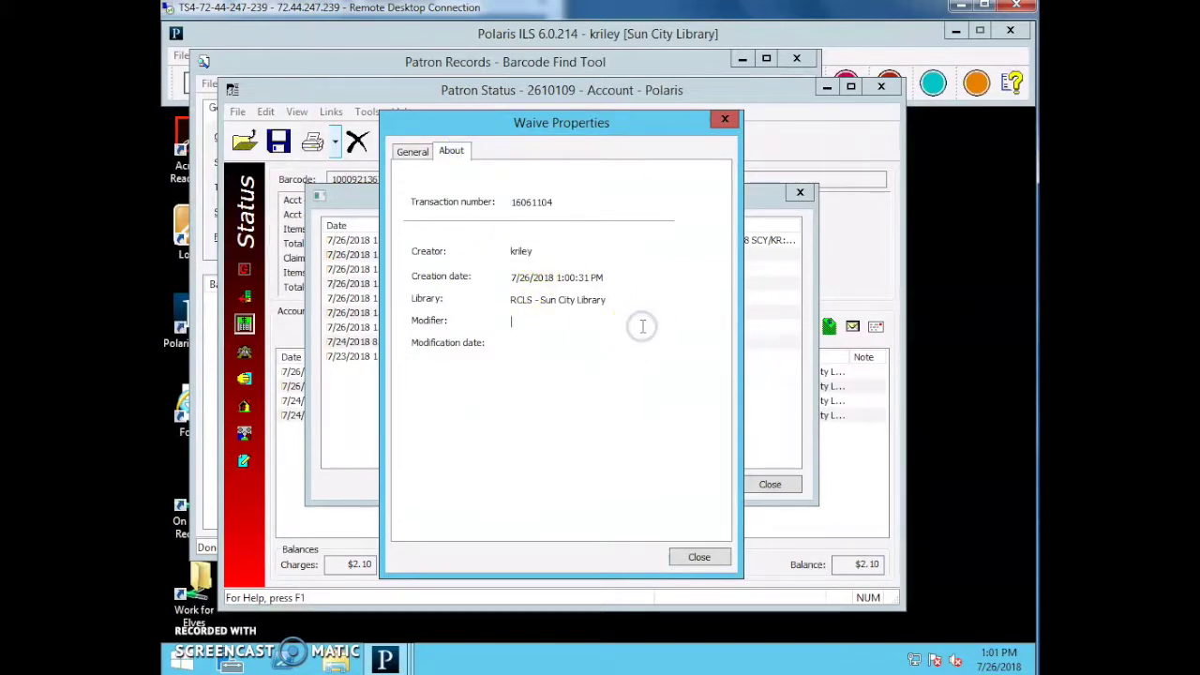
{"action": "left_click", "coordinate": [614, 278]}
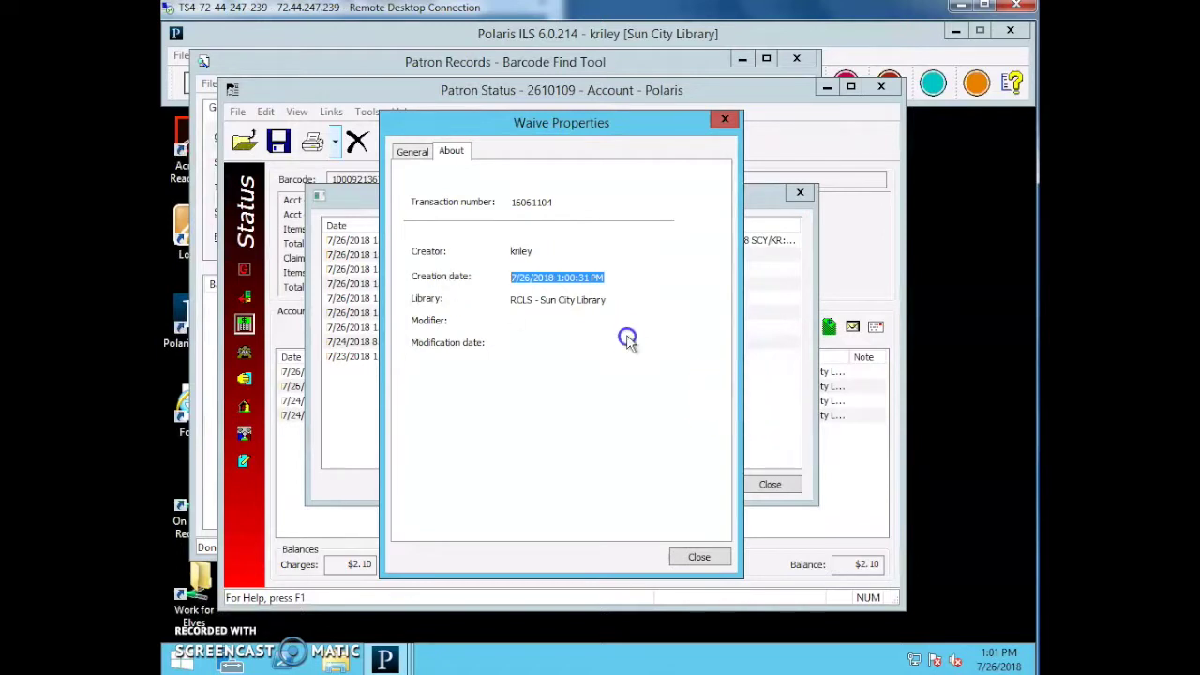
{"action": "left_click", "coordinate": [701, 556]}
{"action": "left_click", "coordinate": [789, 487]}
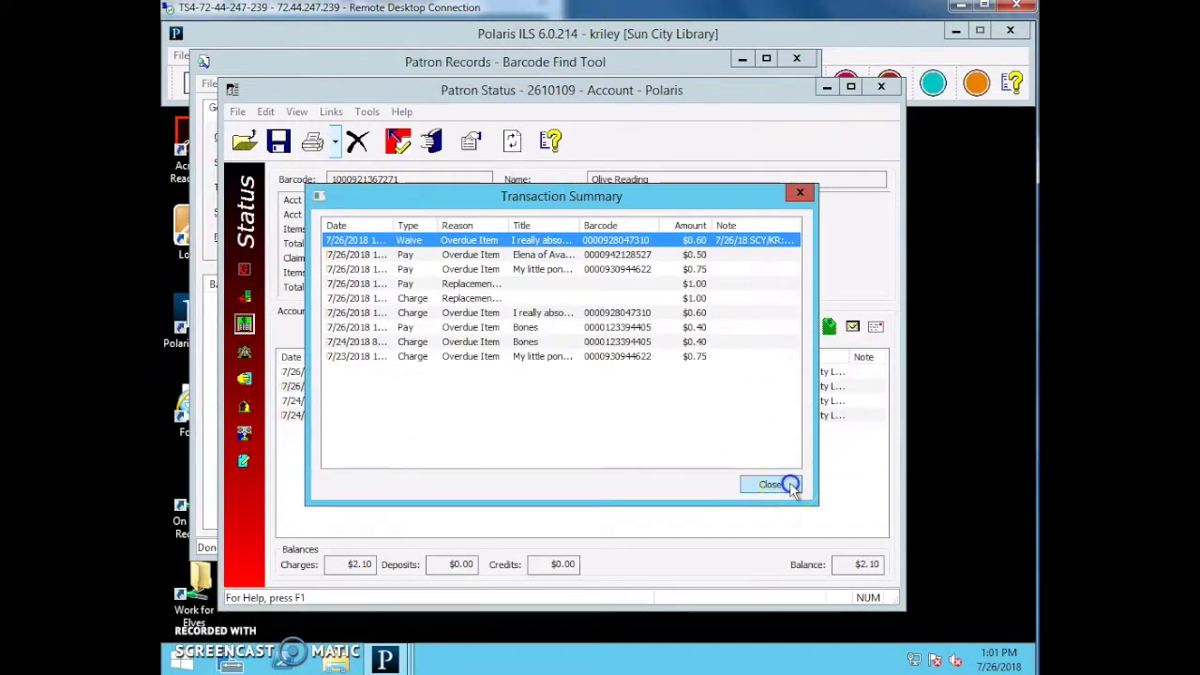
{"action": "left_click", "coordinate": [850, 373]}
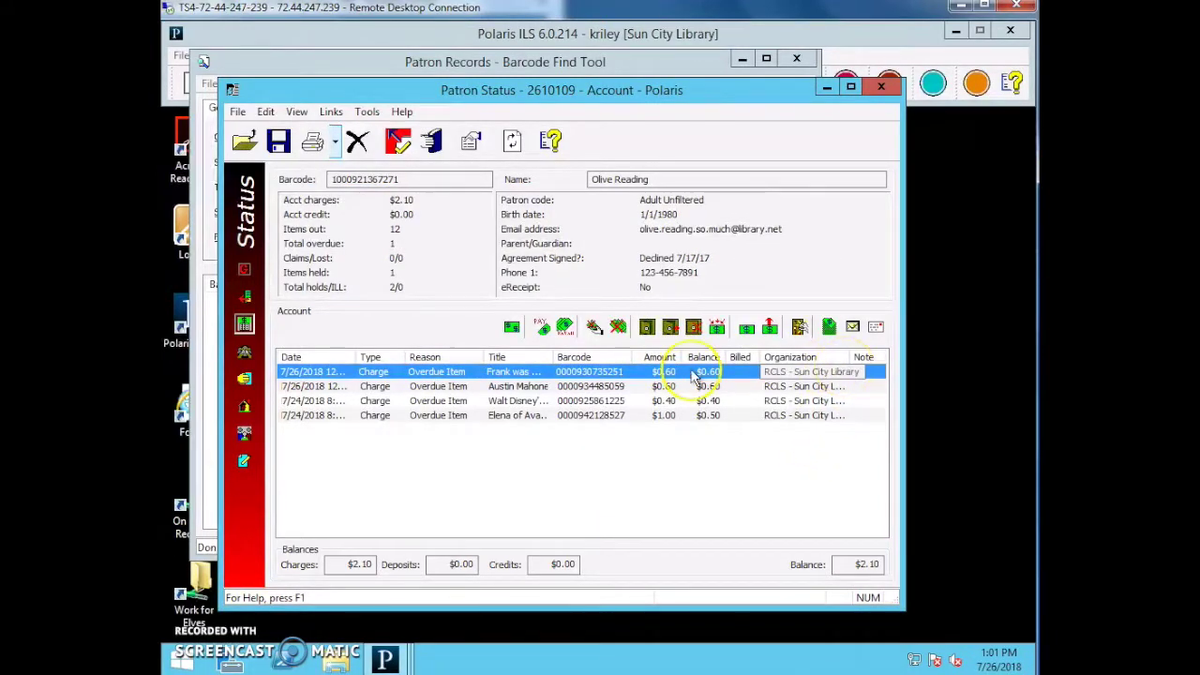
{"action": "left_click", "coordinate": [244, 353]}
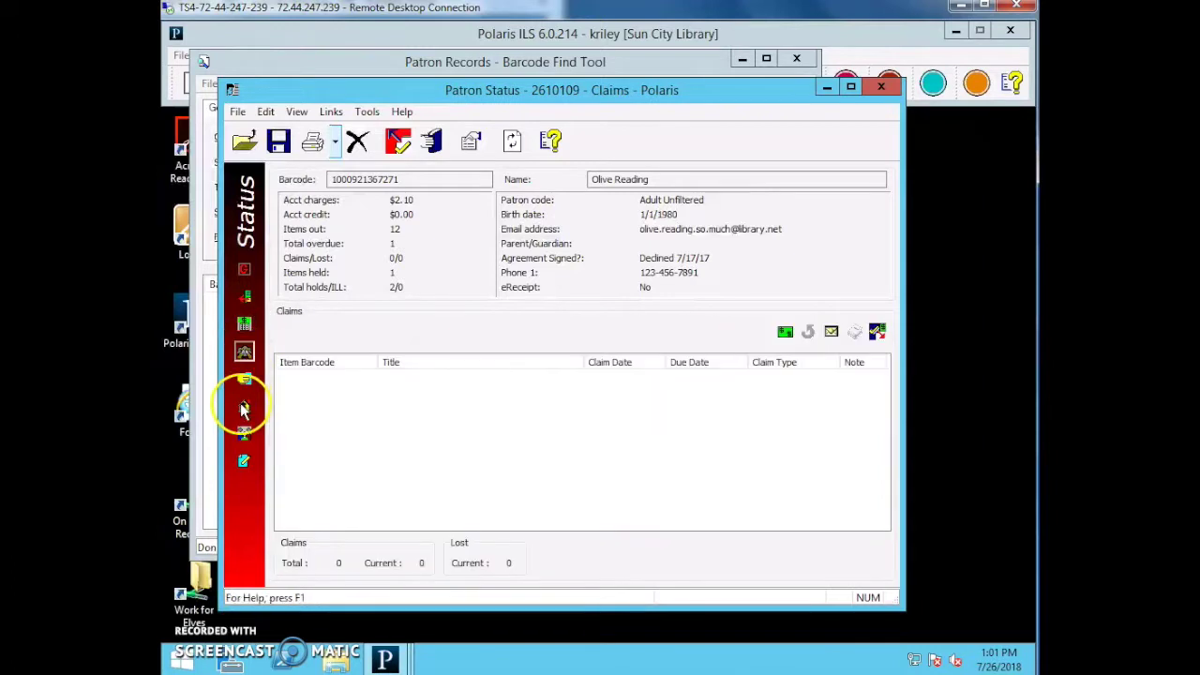
Compare the Pooh's pumpkin hold, held until 8/2/2018, with the not-supplied Orcas hold.
{"action": "left_click", "coordinate": [245, 380]}
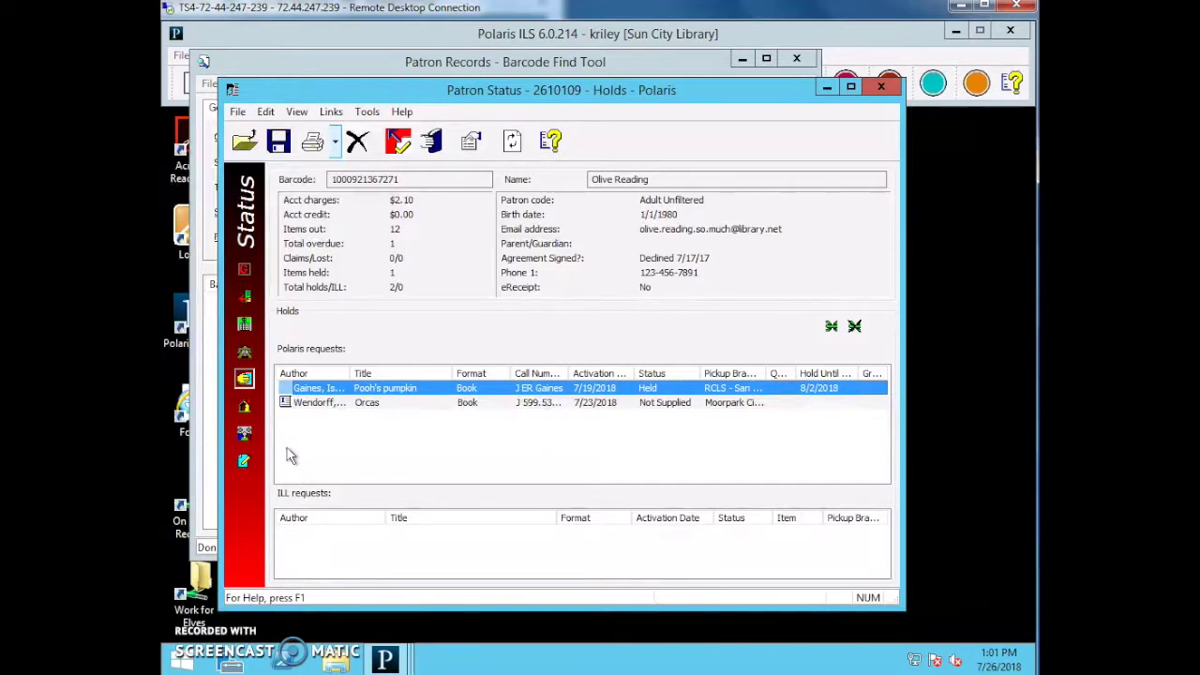
{"action": "left_click", "coordinate": [288, 477]}
{"action": "left_click", "coordinate": [313, 503]}
{"action": "left_click", "coordinate": [380, 404]}
{"action": "left_click", "coordinate": [377, 389]}
{"action": "left_click", "coordinate": [295, 403]}
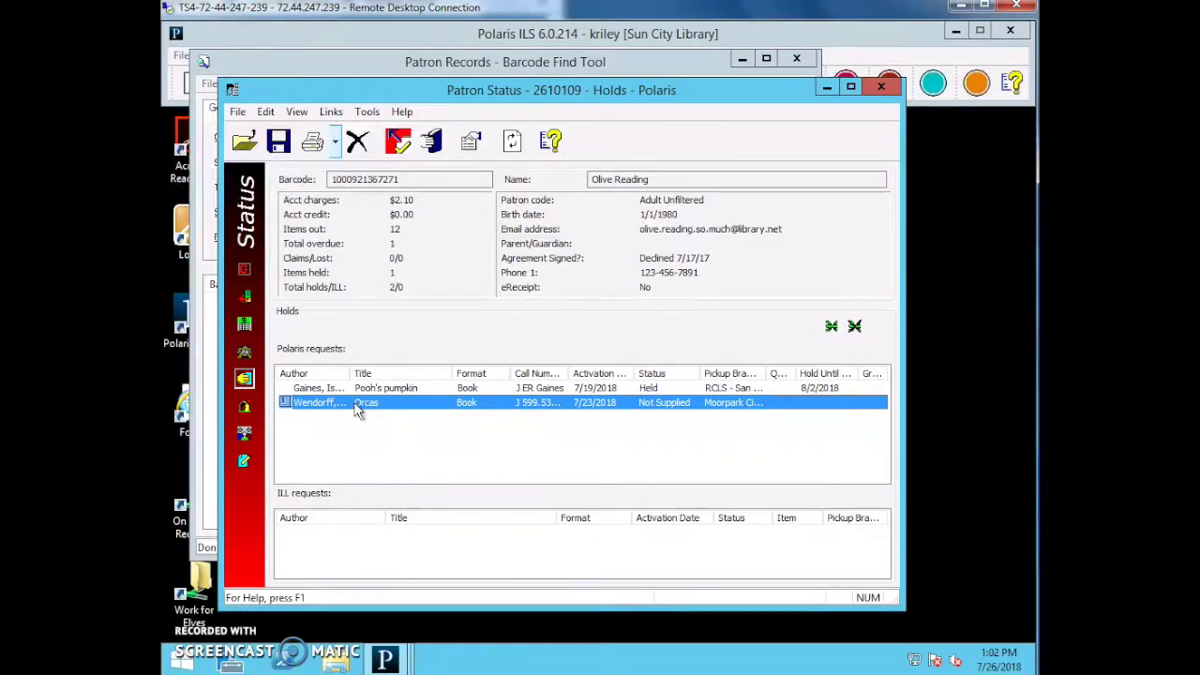
{"action": "left_click", "coordinate": [332, 389]}
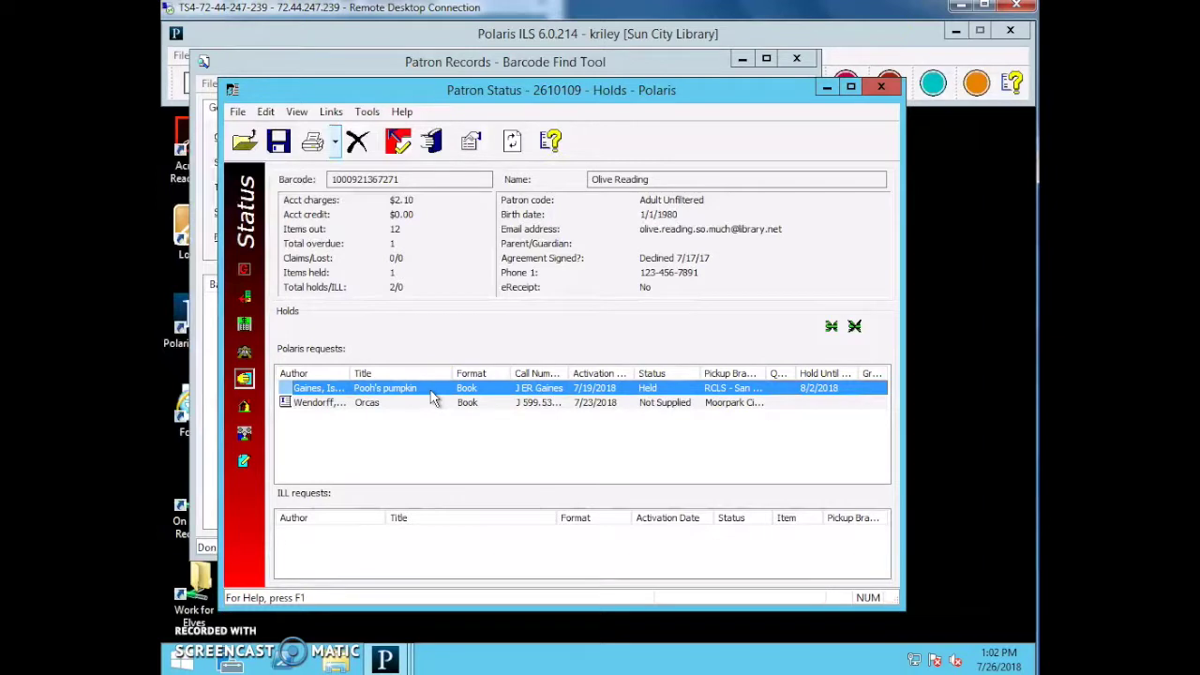
{"action": "left_click", "coordinate": [236, 481]}
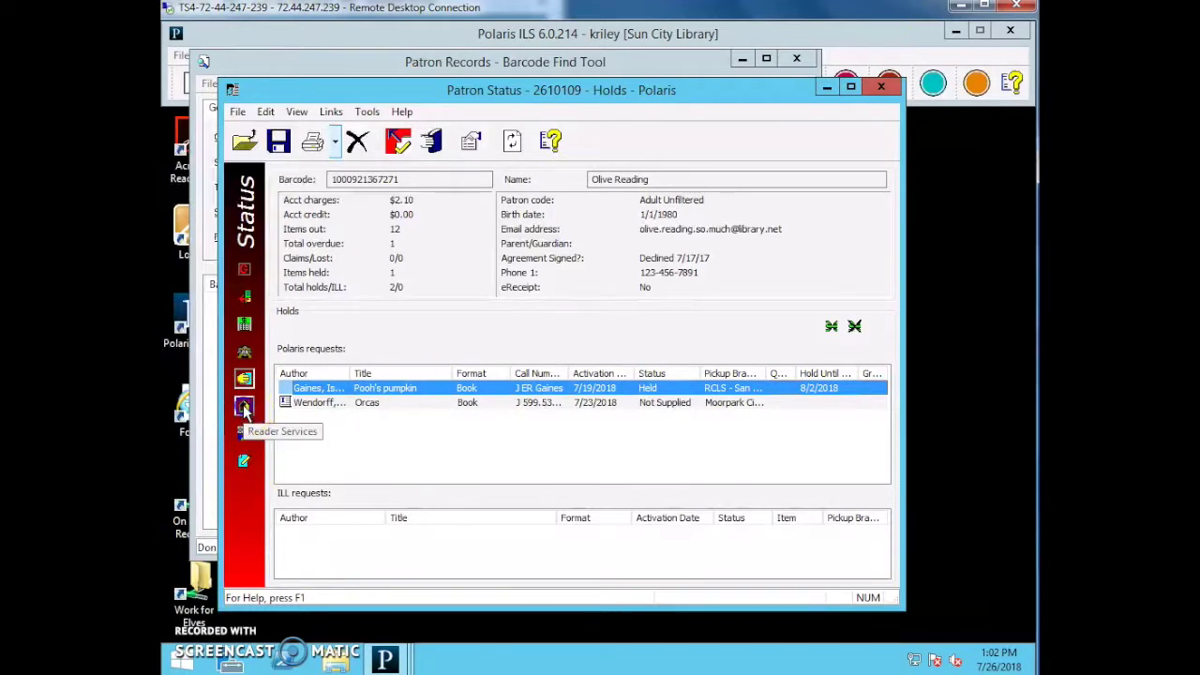
{"action": "left_click", "coordinate": [243, 404]}
Go via Associations to the patron's Notes page, which has no notes or messages.
{"action": "left_click", "coordinate": [244, 433]}
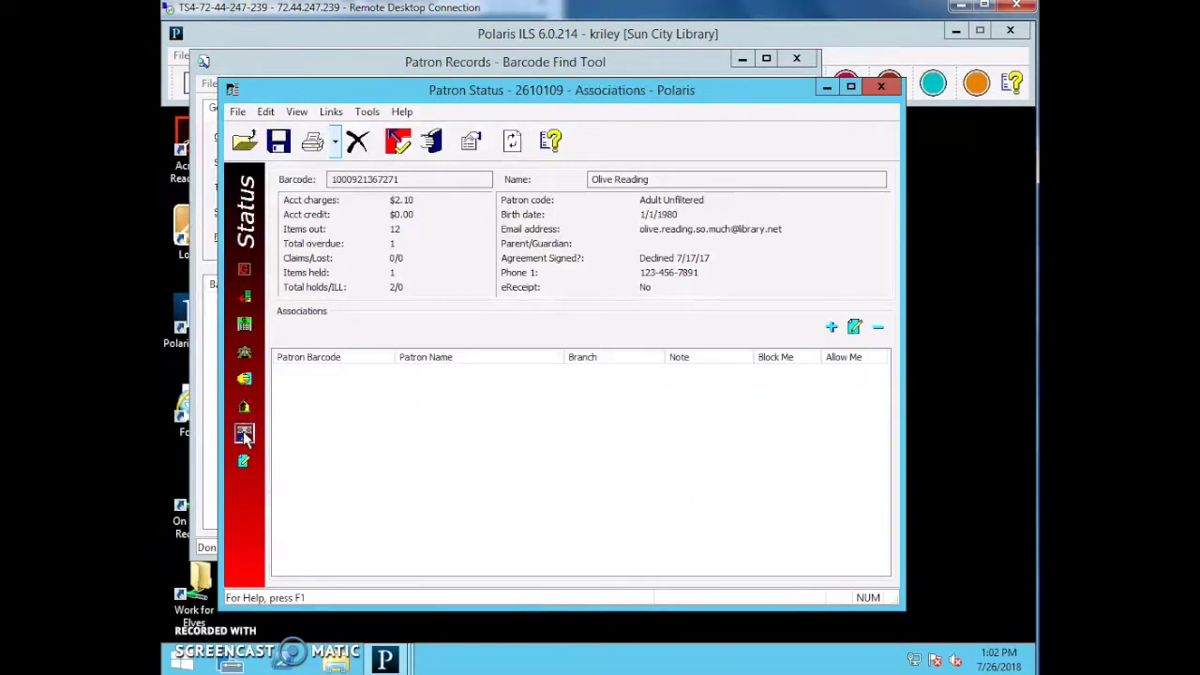
{"action": "left_click", "coordinate": [243, 458]}
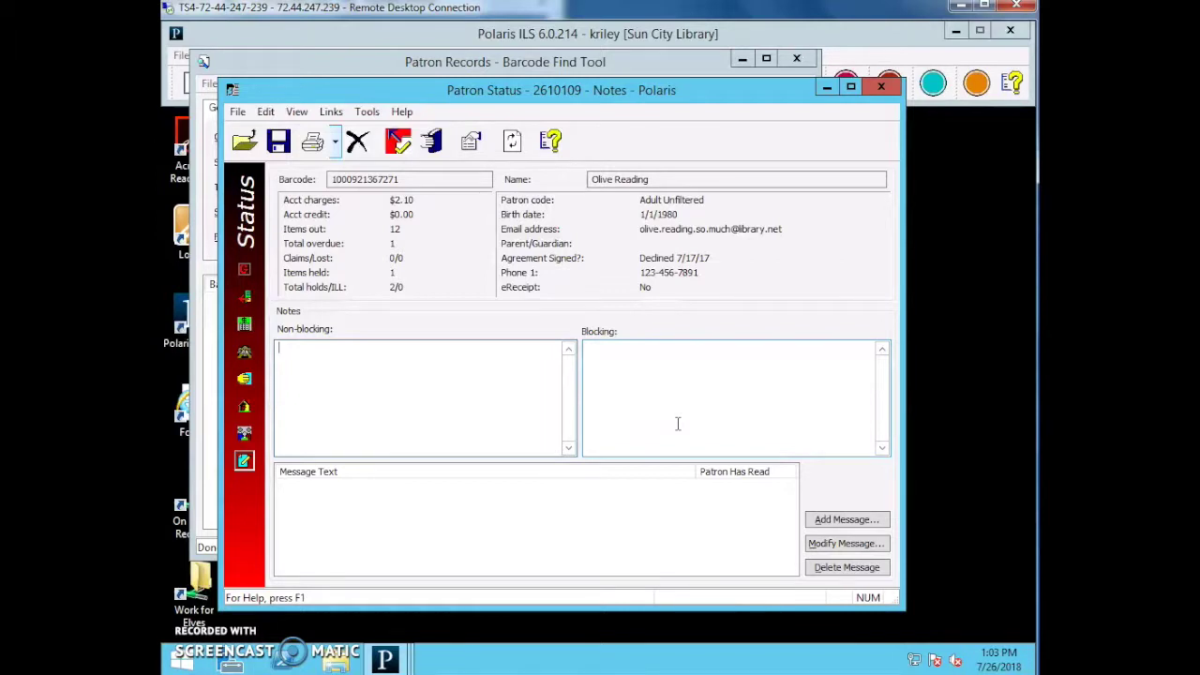
Add the non-blocking note dated 7/26/18 with staff initials, 'One time courtesy lookup', and save.
{"action": "left_click", "coordinate": [678, 424]}
{"action": "left_click", "coordinate": [530, 415]}
{"action": "left_click", "coordinate": [487, 412]}
{"action": "type", "text": "7/26/18 SCY/KR: One time cour"}
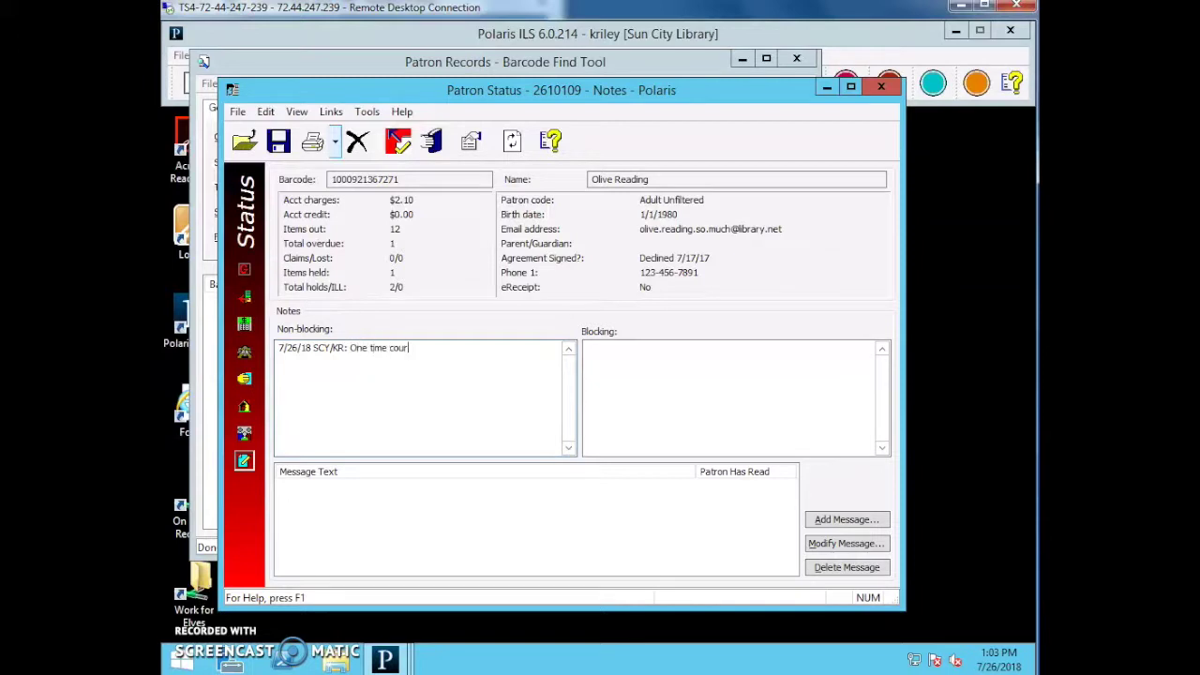
{"action": "type", "text": "tesy lookup."}
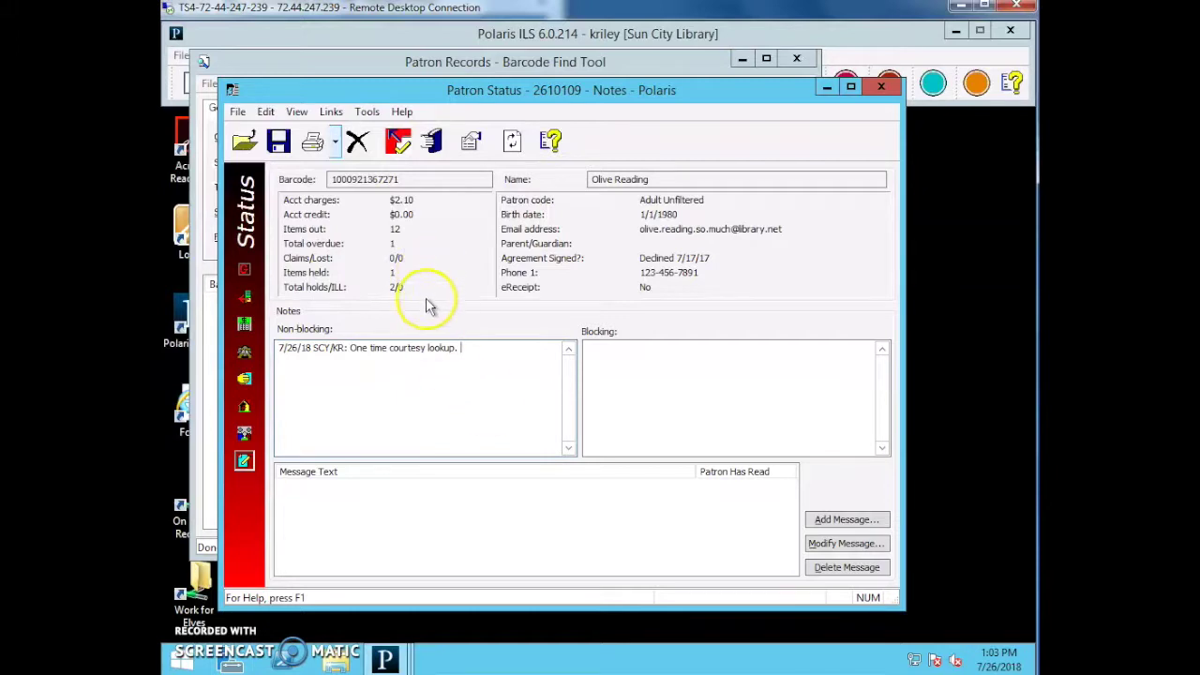
{"action": "left_click", "coordinate": [279, 152]}
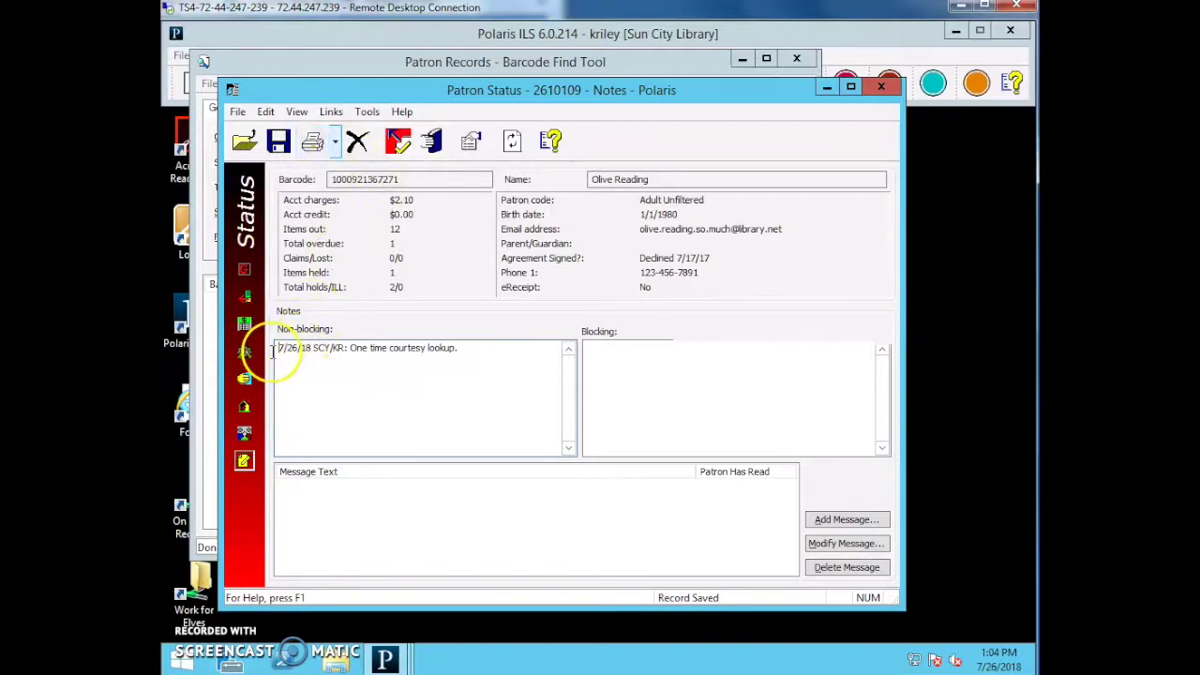
Insert a 7/28/18 note on top: 'Rainbow Wishes' returned missing its disc, patron contacted.
{"action": "key", "text": "Return"}
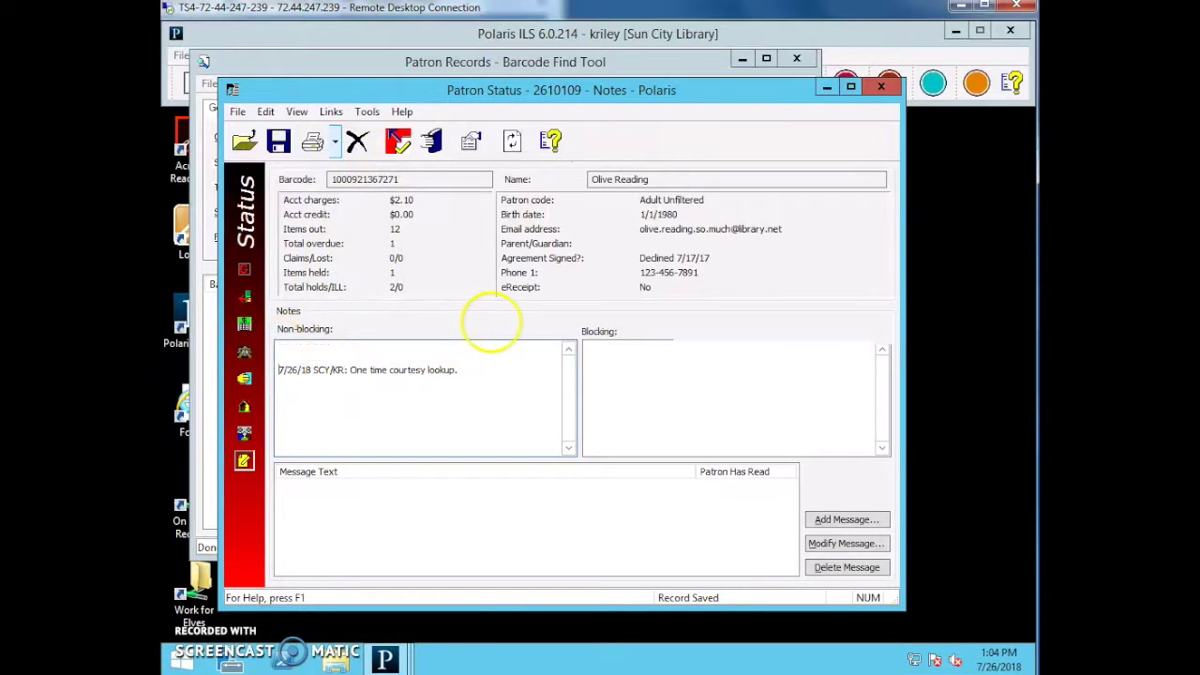
{"action": "type", "text": "7/28/18 SCY/KR: "}
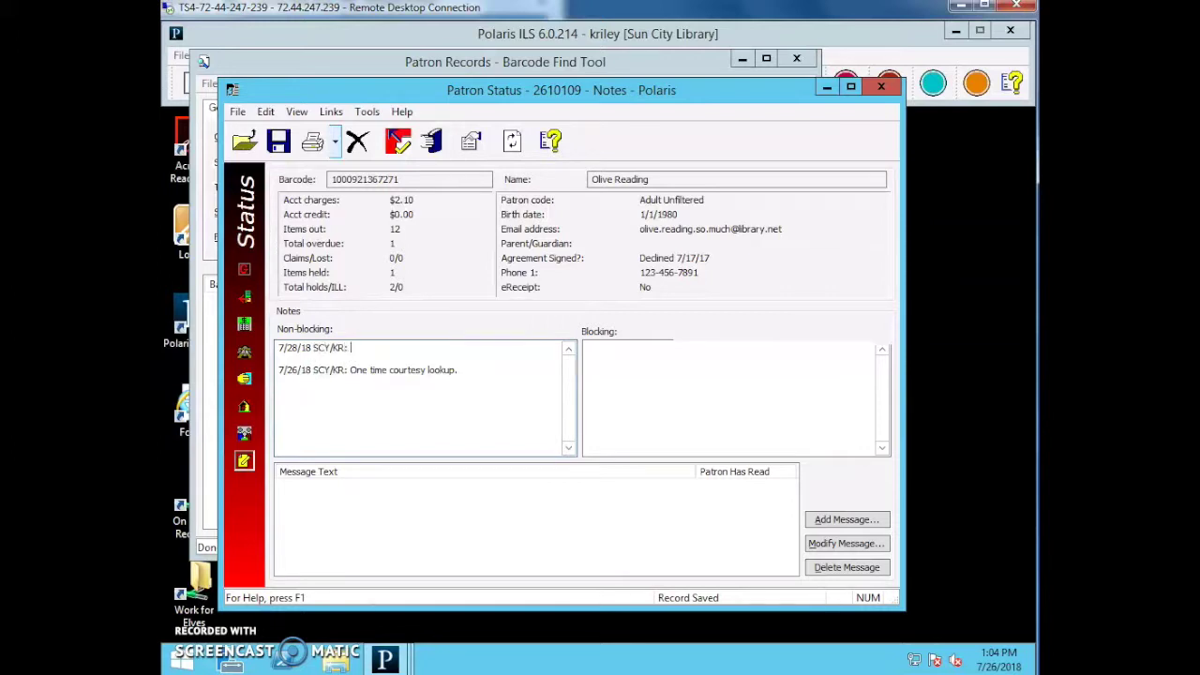
{"action": "type", "text": "Item \"Rainbow Wishes\" returned with mis"}
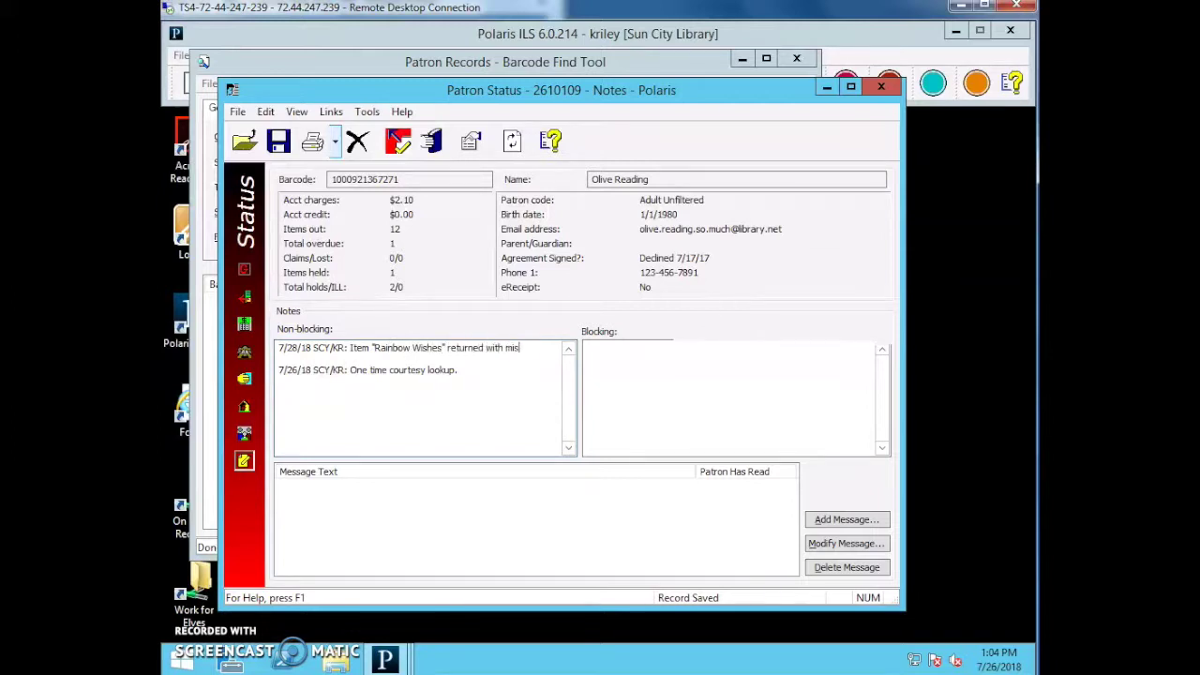
{"action": "type", "text": "sing disc. Conta"}
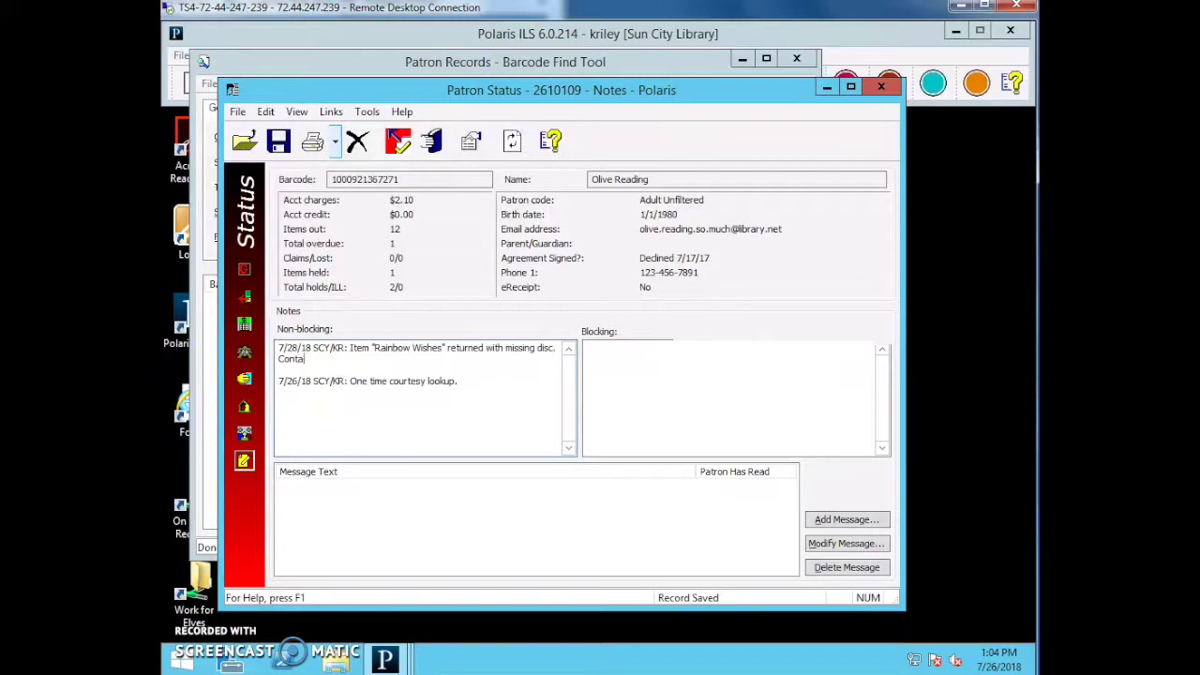
{"action": "type", "text": "cted patron regarding the missing "}
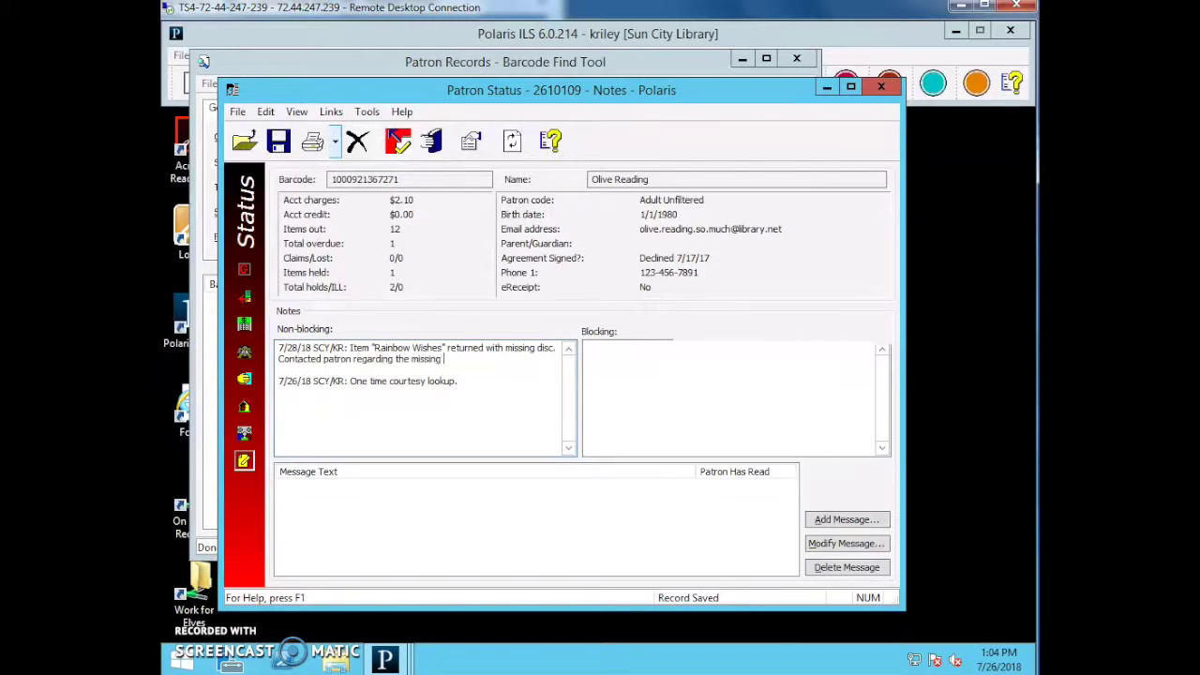
{"action": "type", "text": "disc, will bring back later this afternoon."}
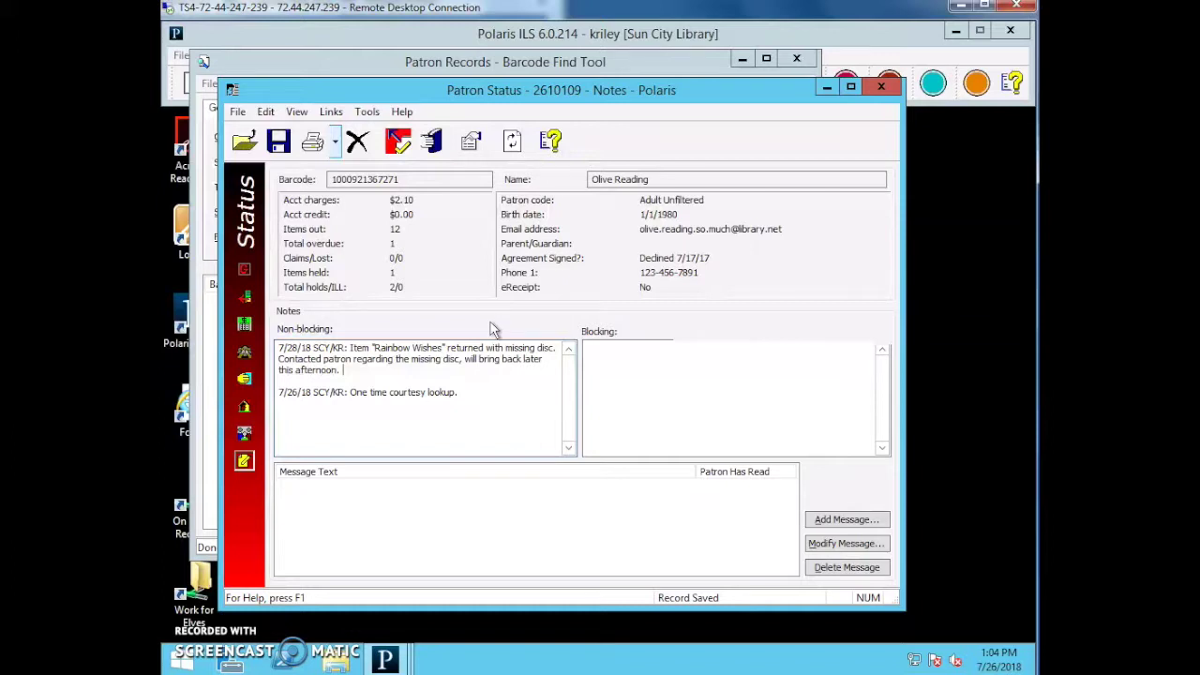
{"action": "left_click", "coordinate": [521, 325]}
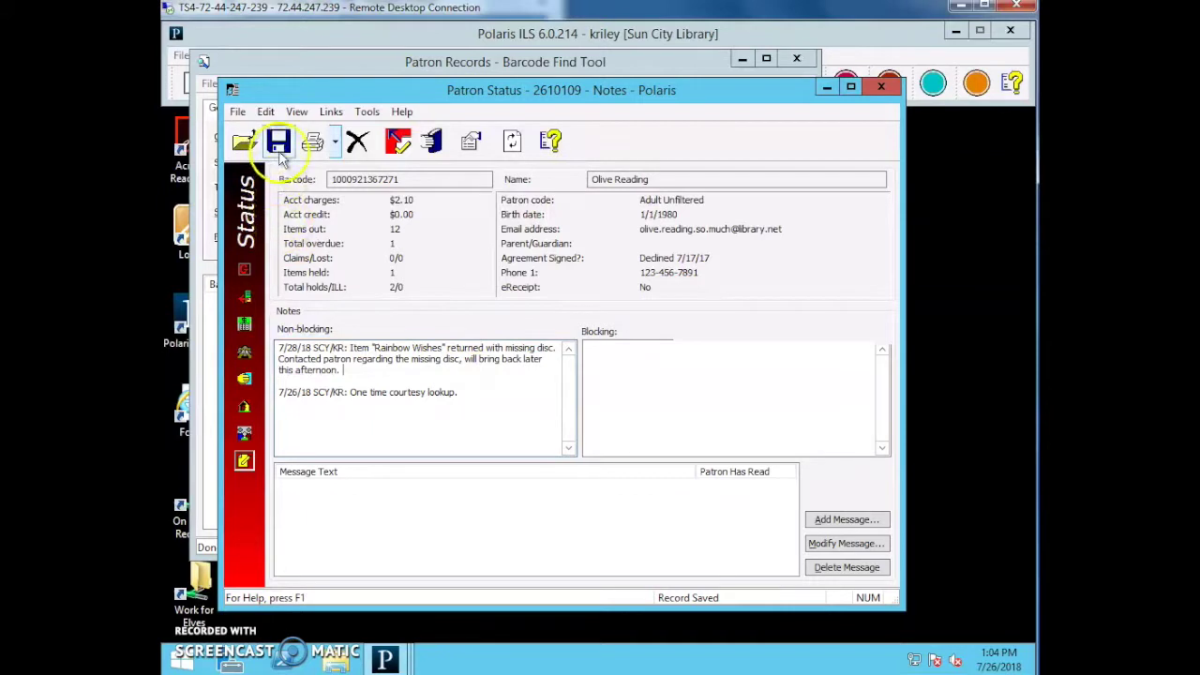
Save the updated non-blocking notes and dismiss the Print options without printing.
{"action": "left_click", "coordinate": [566, 132]}
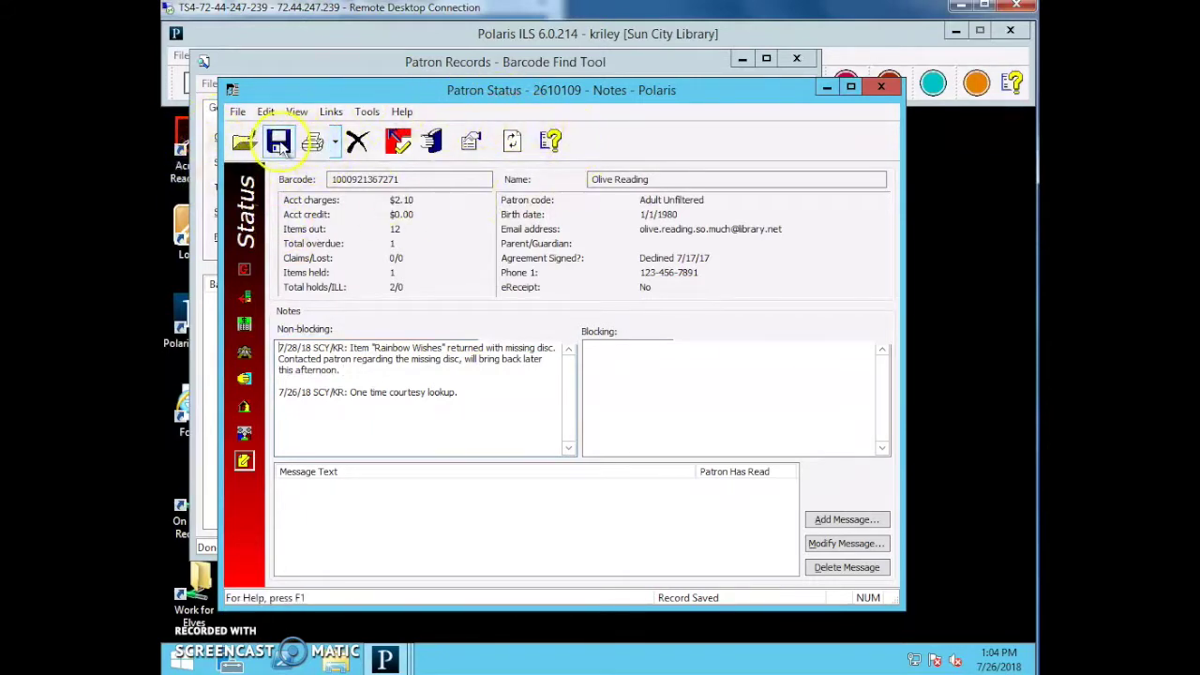
{"action": "left_click", "coordinate": [334, 142]}
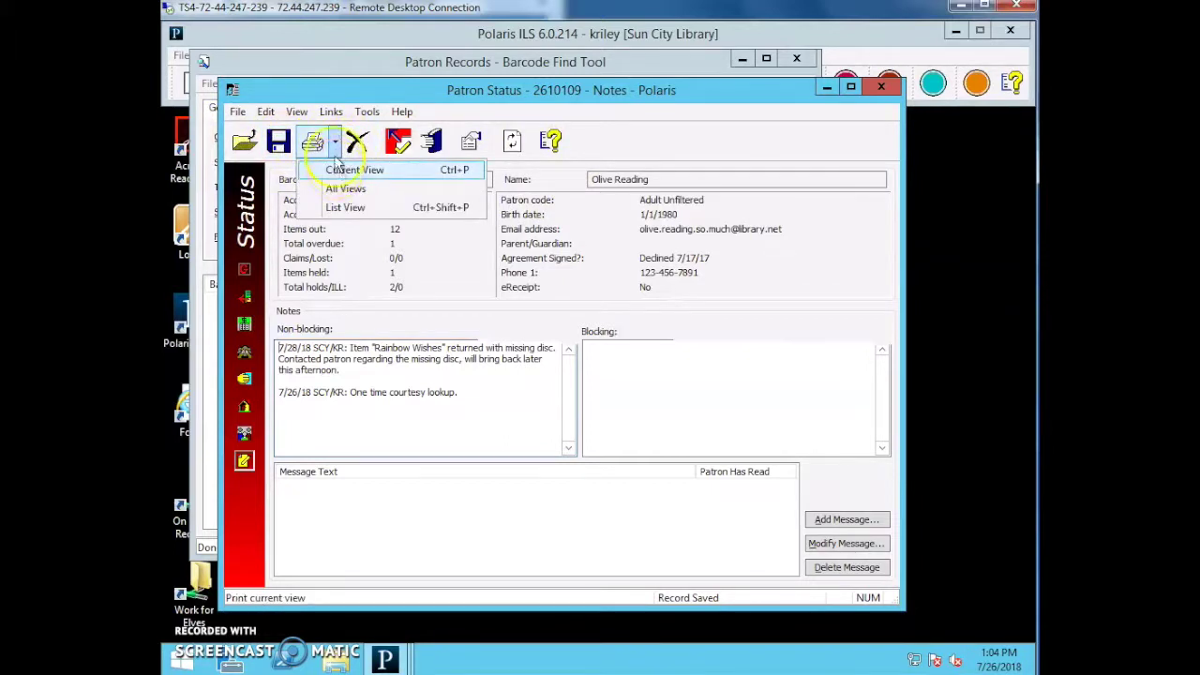
{"action": "left_click", "coordinate": [335, 148]}
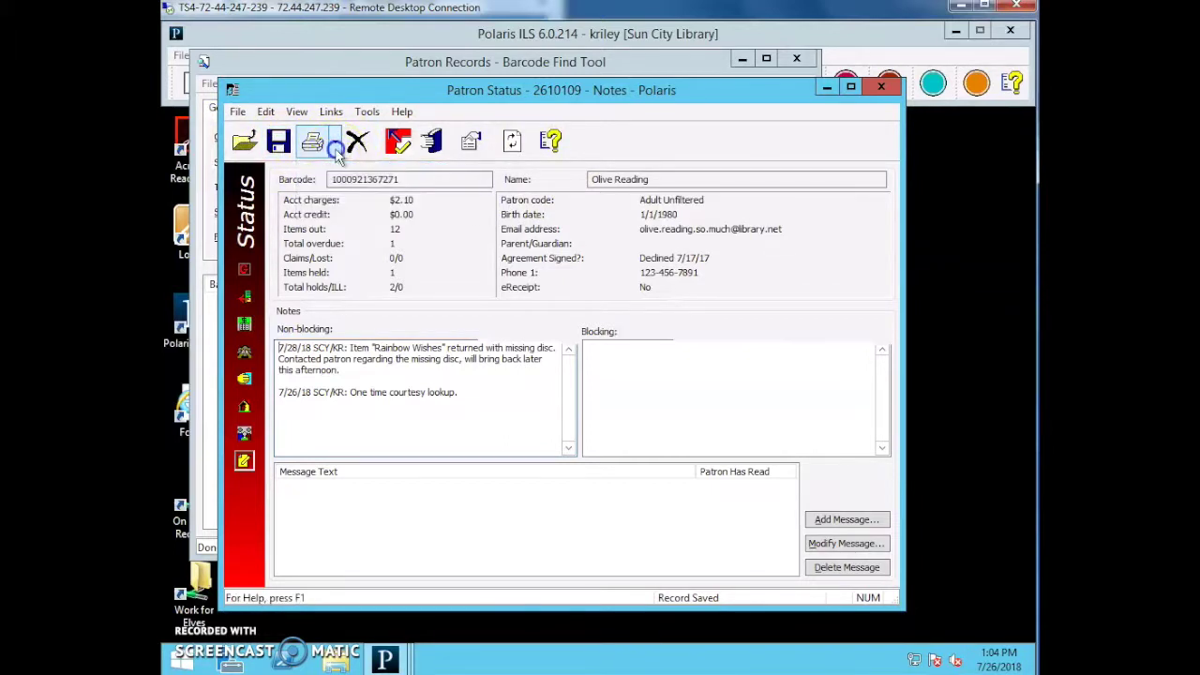
Start a checkout, accept the Patron Blocks warning, close Check Out and refresh the record.
{"action": "left_click", "coordinate": [399, 142]}
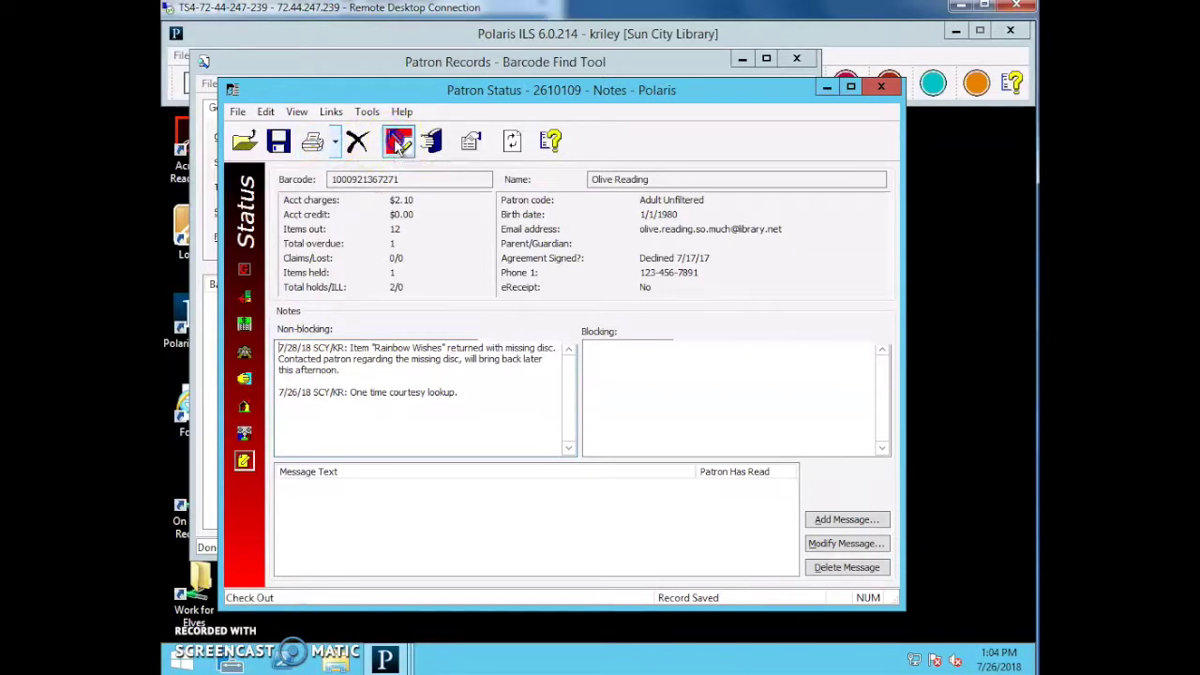
{"action": "left_click", "coordinate": [712, 302]}
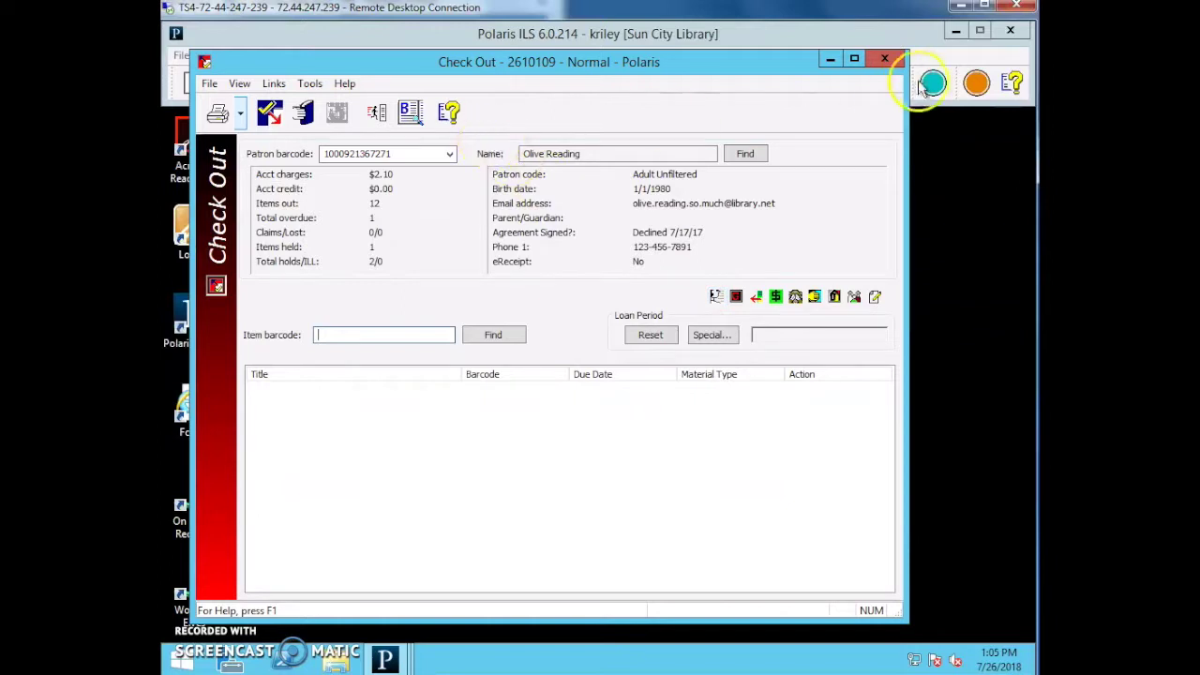
{"action": "left_click", "coordinate": [885, 60]}
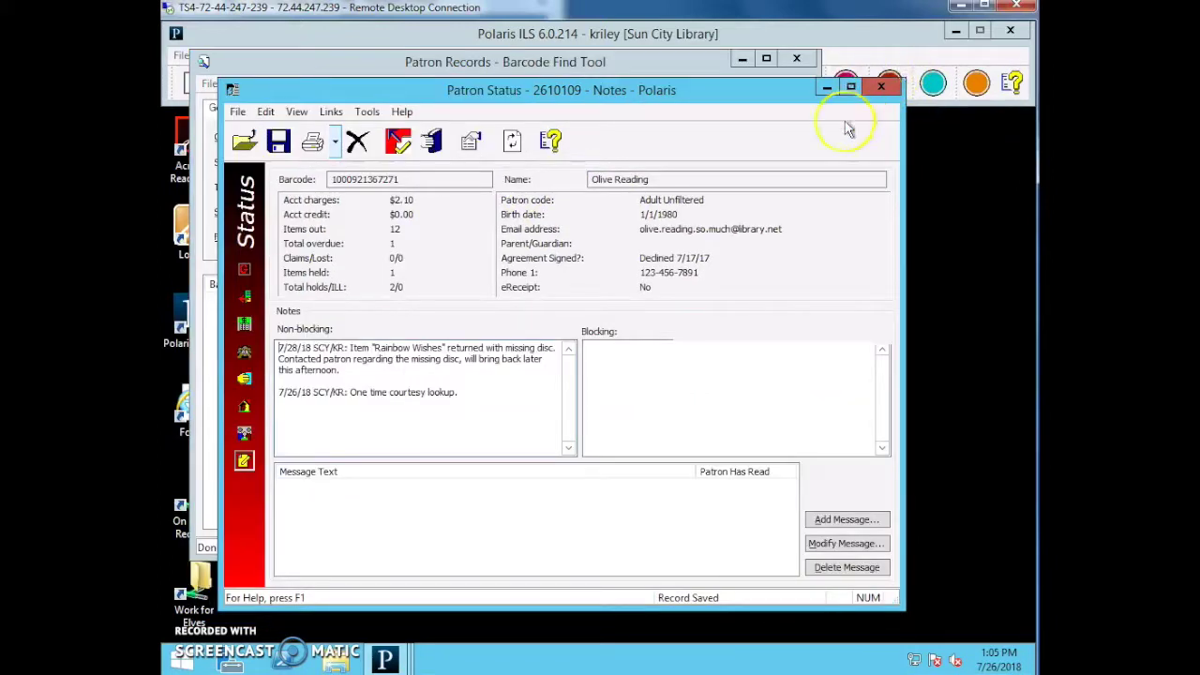
{"action": "left_click", "coordinate": [518, 150]}
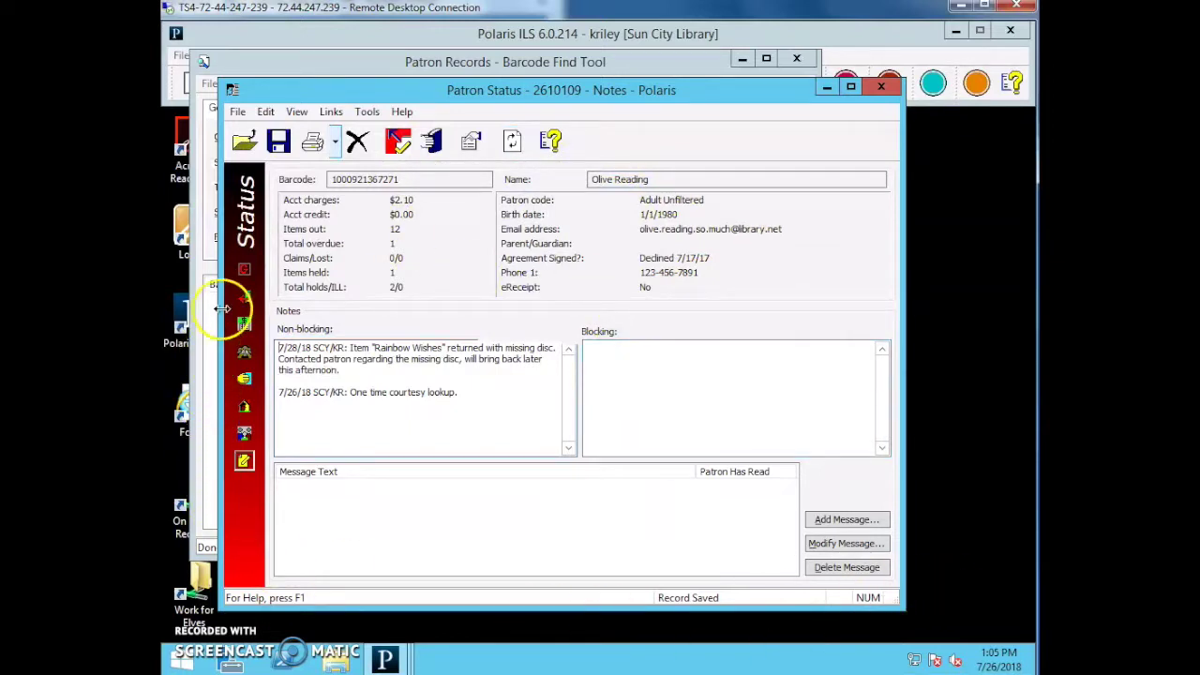
Review the patron's status, items out, account charges and holds, then return to Notes.
{"action": "left_click", "coordinate": [244, 268]}
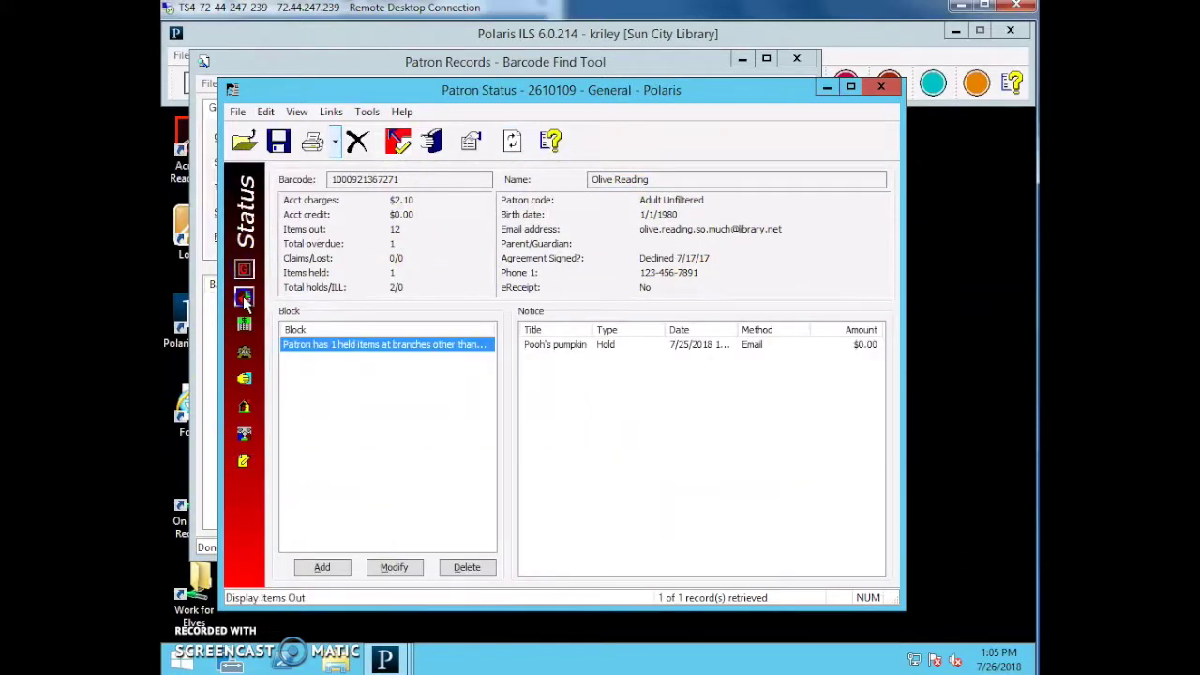
{"action": "left_click", "coordinate": [245, 323]}
{"action": "left_click", "coordinate": [244, 351]}
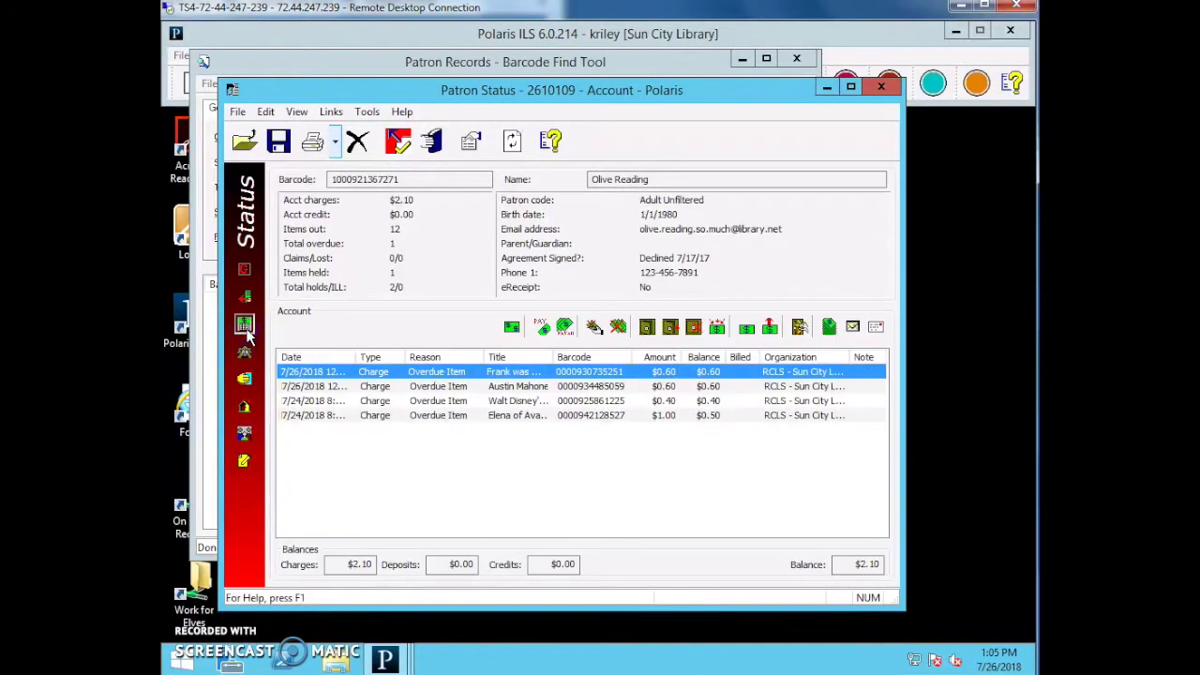
{"action": "left_click", "coordinate": [245, 379]}
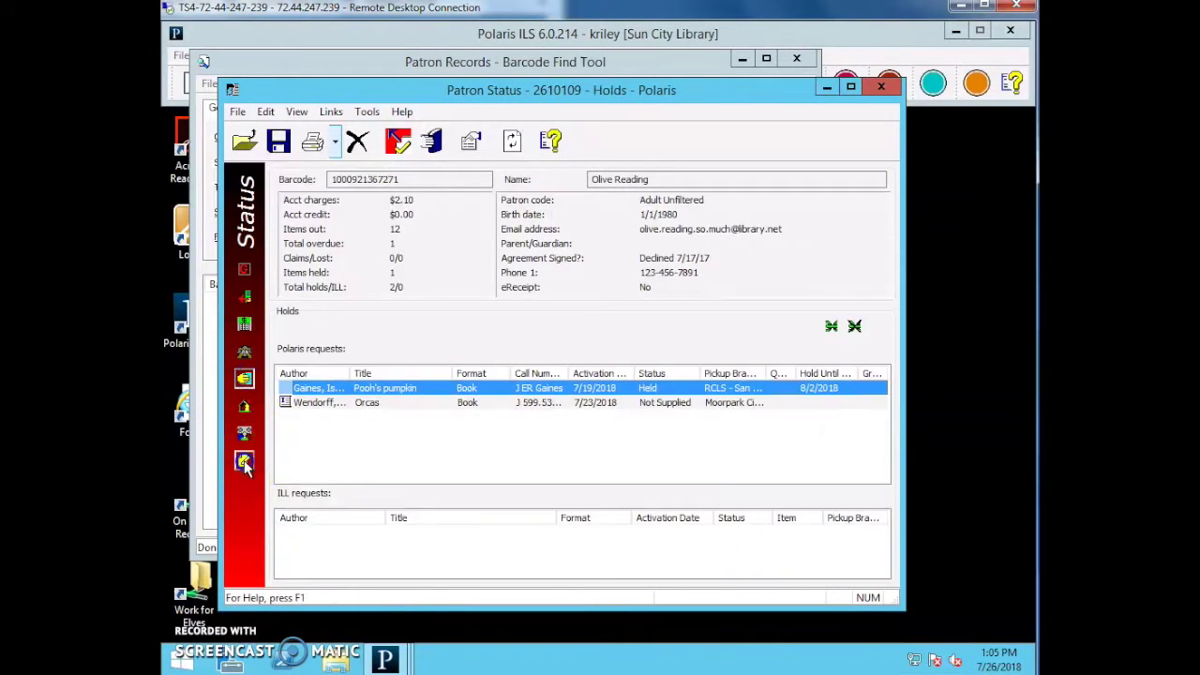
{"action": "left_click", "coordinate": [244, 460]}
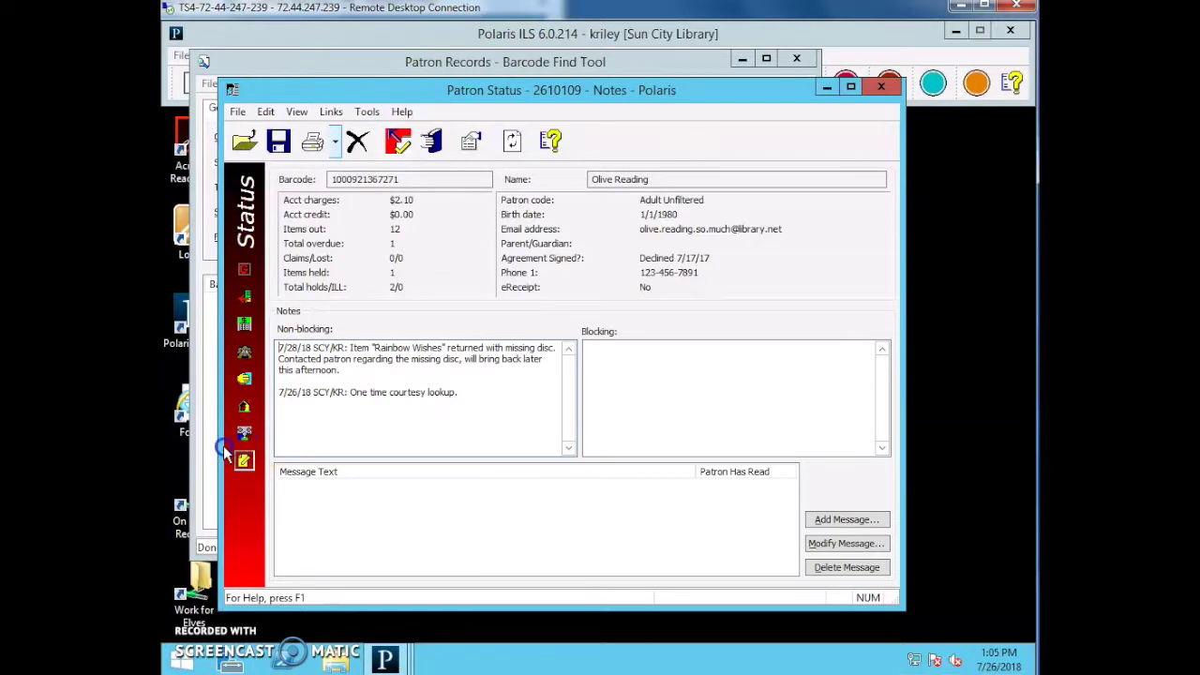
Add a blocking note dated 7/29/18 with staff initials reading 'NOTES' and save.
{"action": "left_click", "coordinate": [650, 397]}
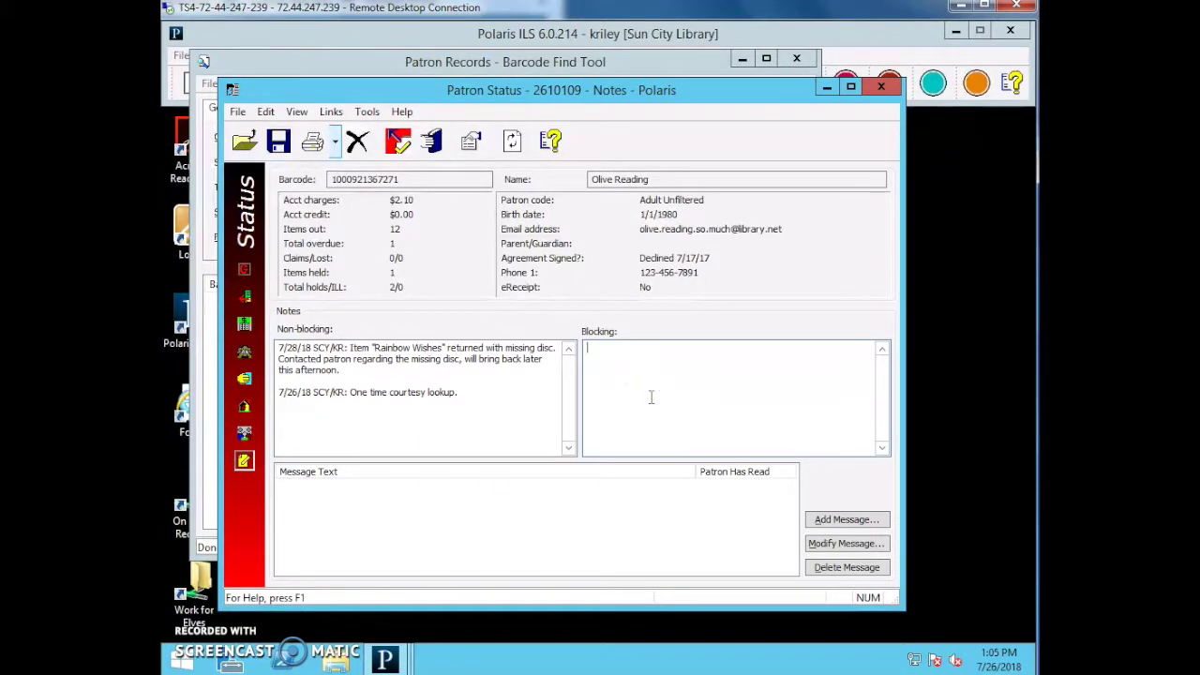
{"action": "type", "text": "7/29/18 SCY/KR NOTES"}
{"action": "key", "text": "BackSpace"}
{"action": "key", "text": "BackSpace"}
{"action": "type", "text": "TES"}
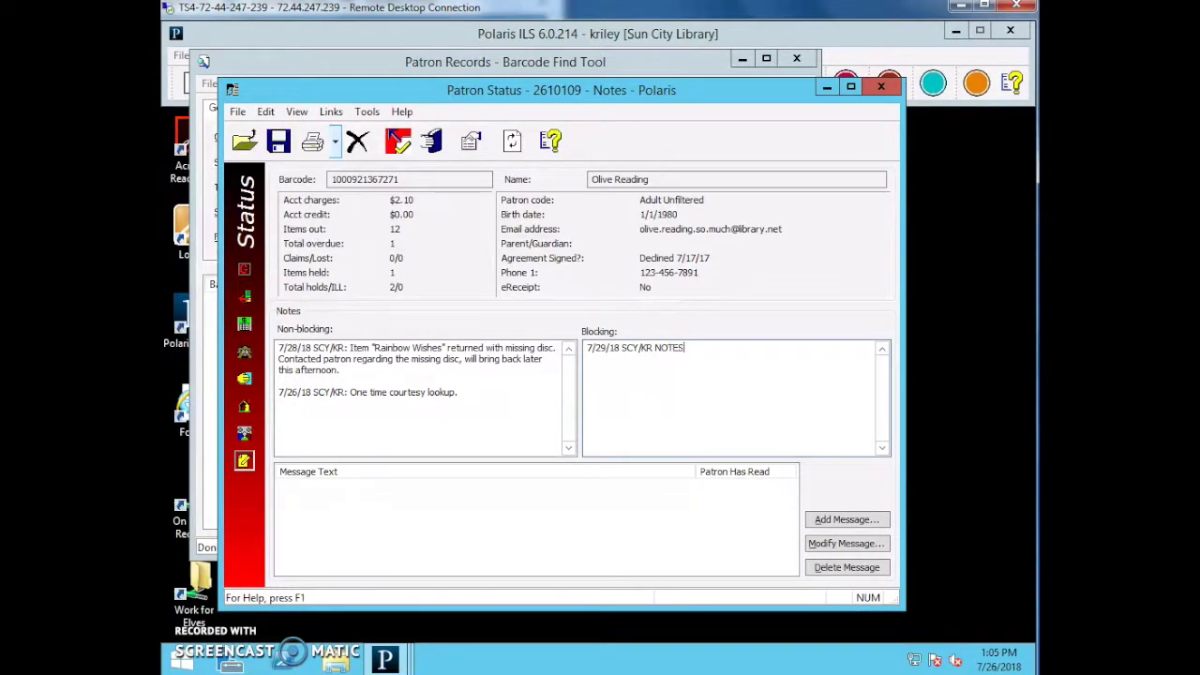
{"action": "left_click", "coordinate": [278, 141]}
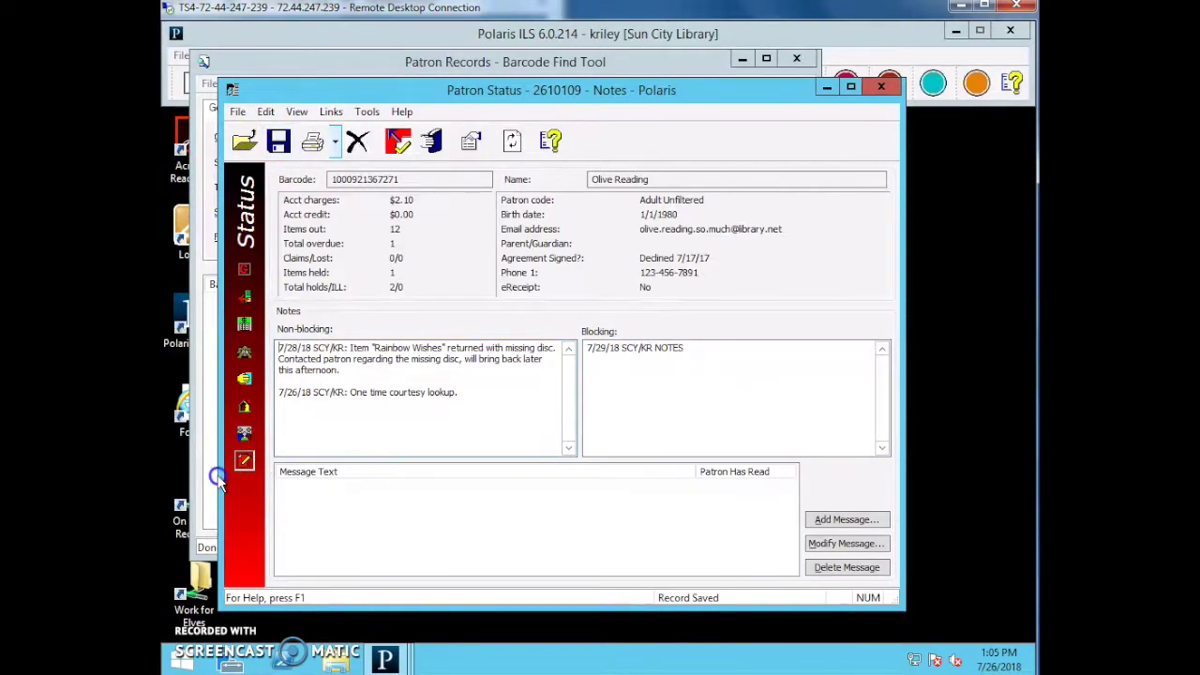
Delete all text from the Blocking notes box.
{"action": "left_click", "coordinate": [642, 366]}
{"action": "key", "text": "ctrl+a"}
{"action": "key", "text": "Delete"}
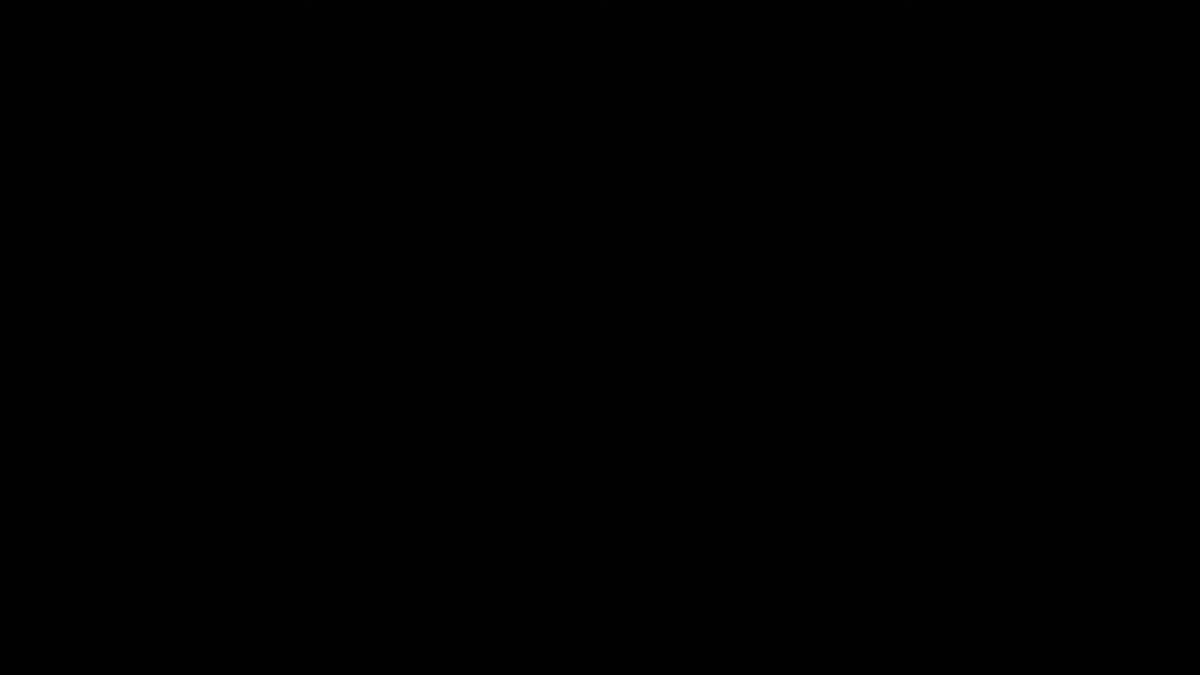
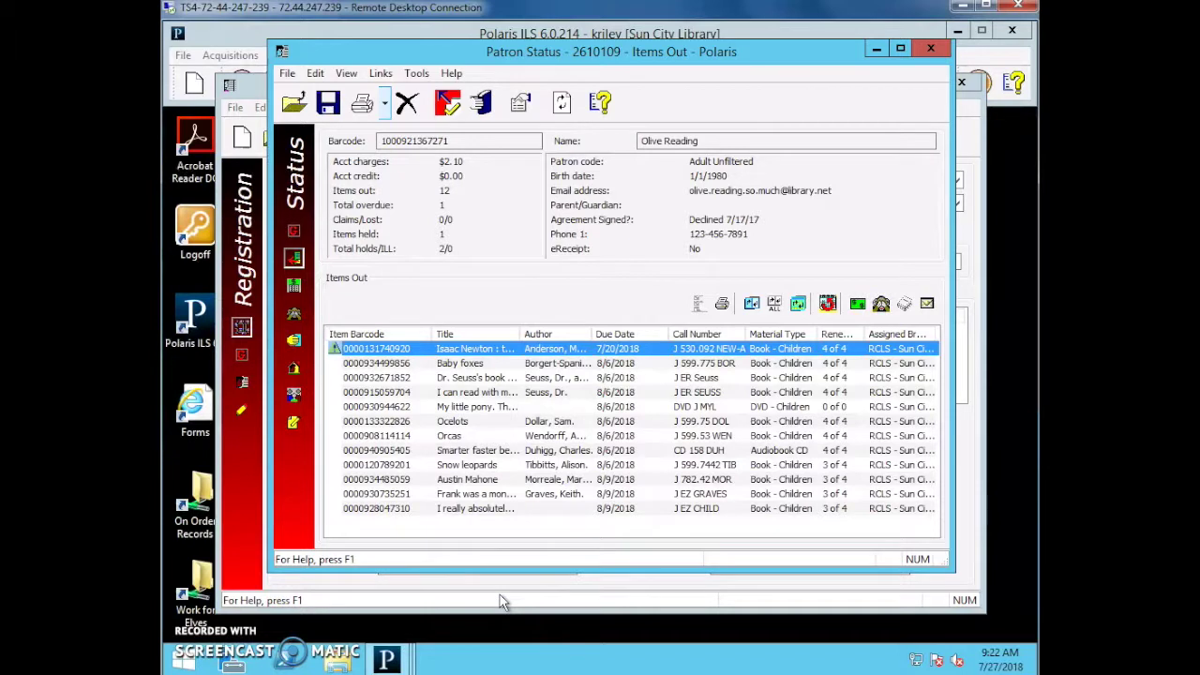
Look over the patron's account charges, then return to the Items Out list.
{"action": "left_click", "coordinate": [499, 602]}
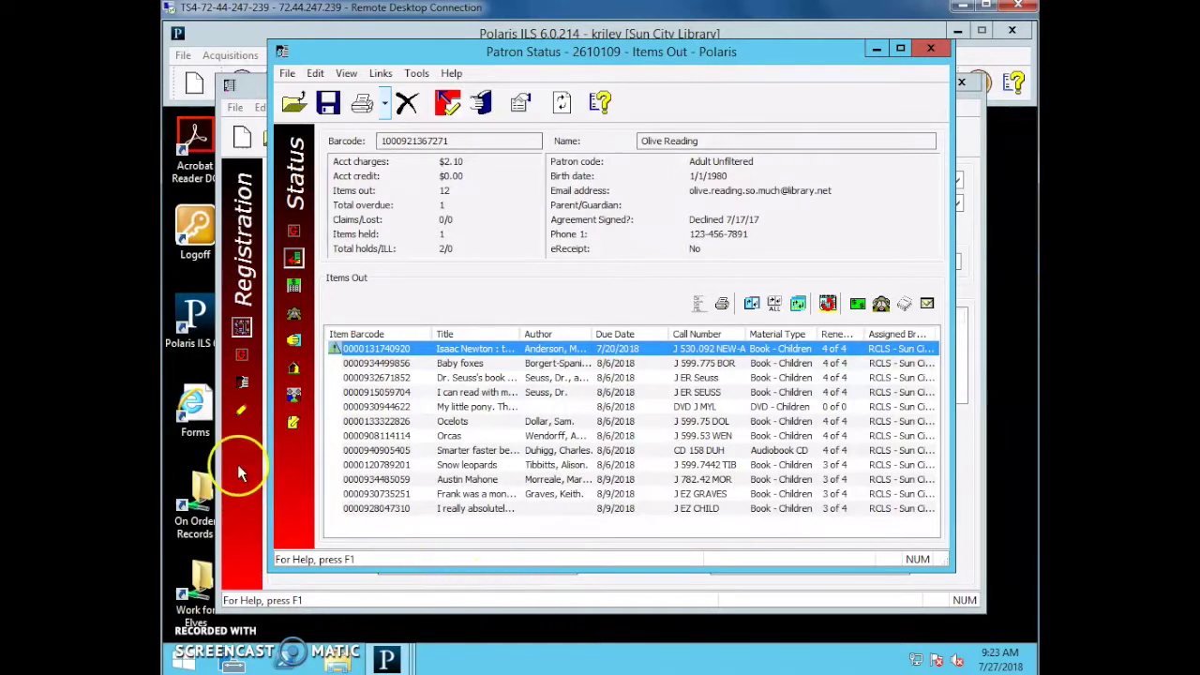
{"action": "left_click", "coordinate": [294, 259]}
{"action": "left_click", "coordinate": [296, 265]}
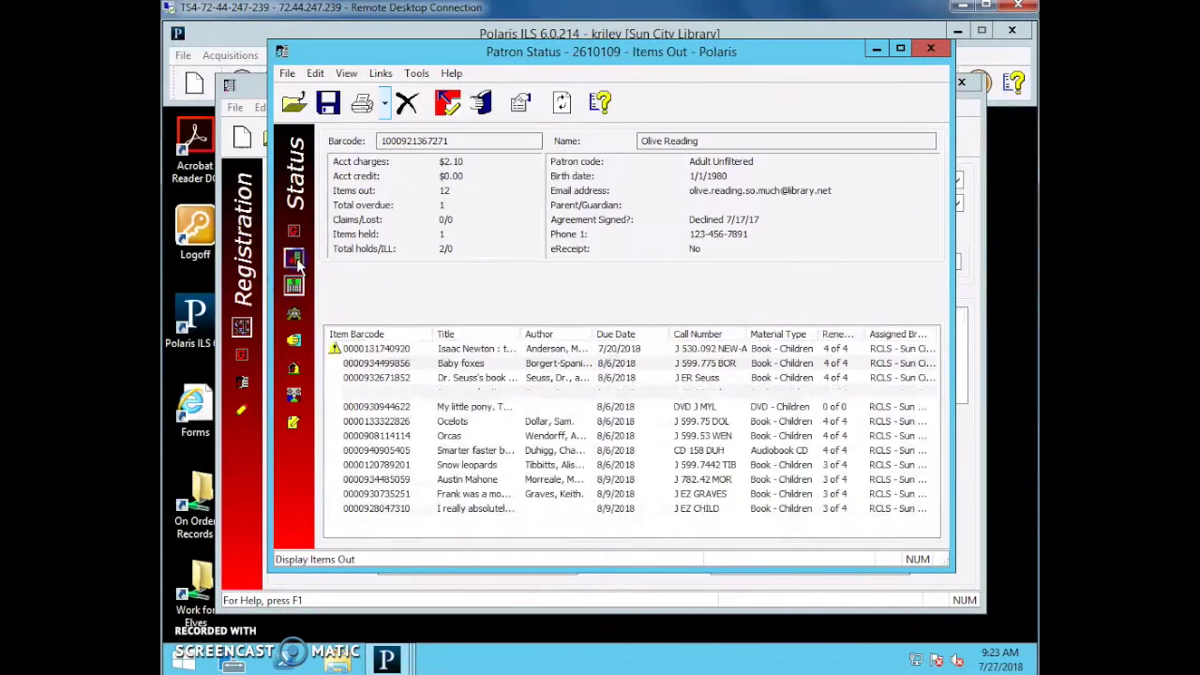
Open the patron's Registration record on its General page and edit the Agreement Signed note.
{"action": "left_click", "coordinate": [297, 269]}
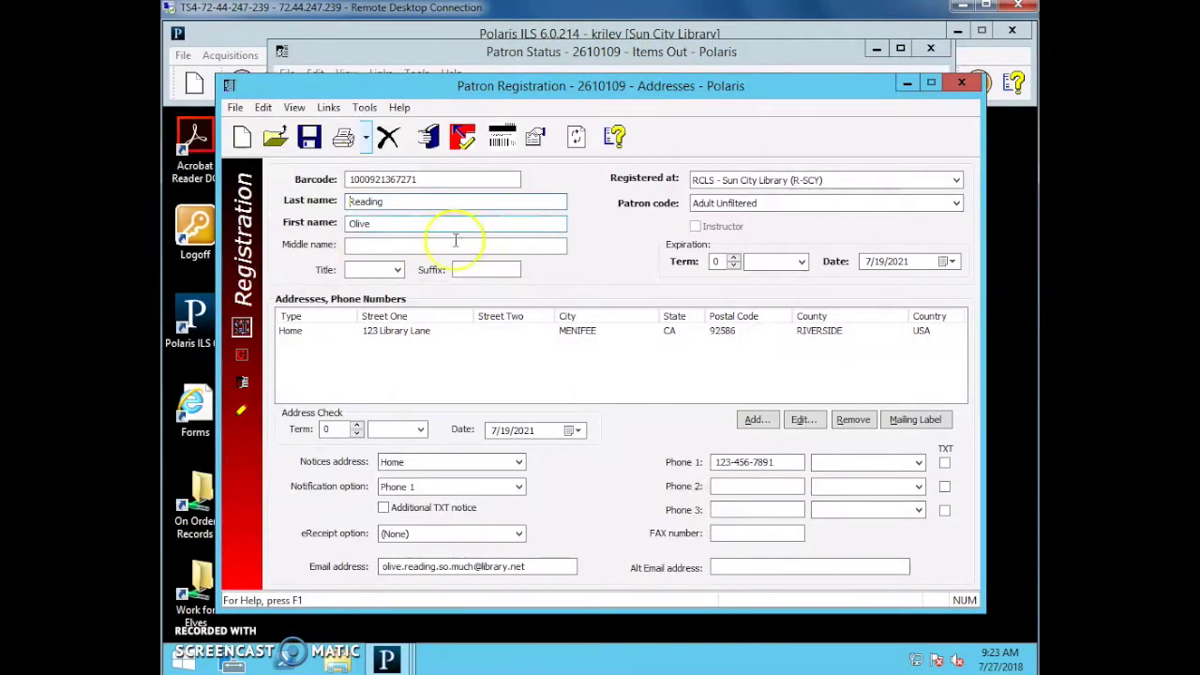
{"action": "left_click", "coordinate": [242, 354]}
{"action": "left_click", "coordinate": [873, 497]}
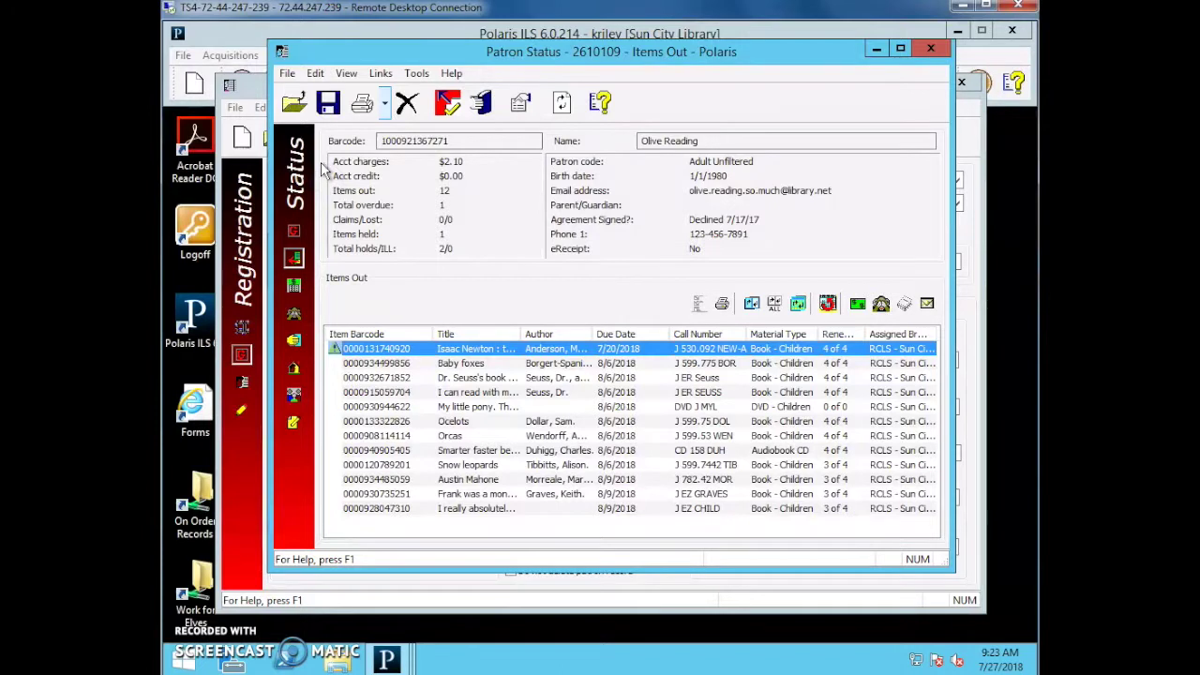
{"action": "key", "text": "alt+Tab"}
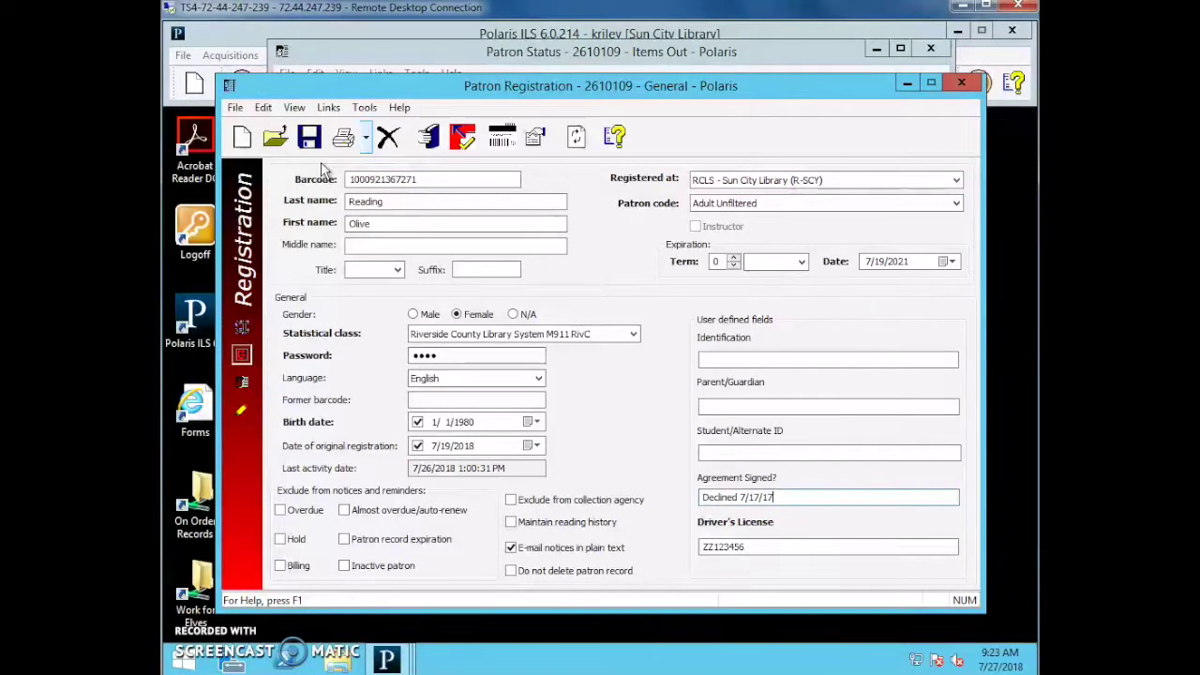
Review the Addresses, General, Status and Custom Data pages, then close all patron windows.
{"action": "left_click", "coordinate": [242, 327]}
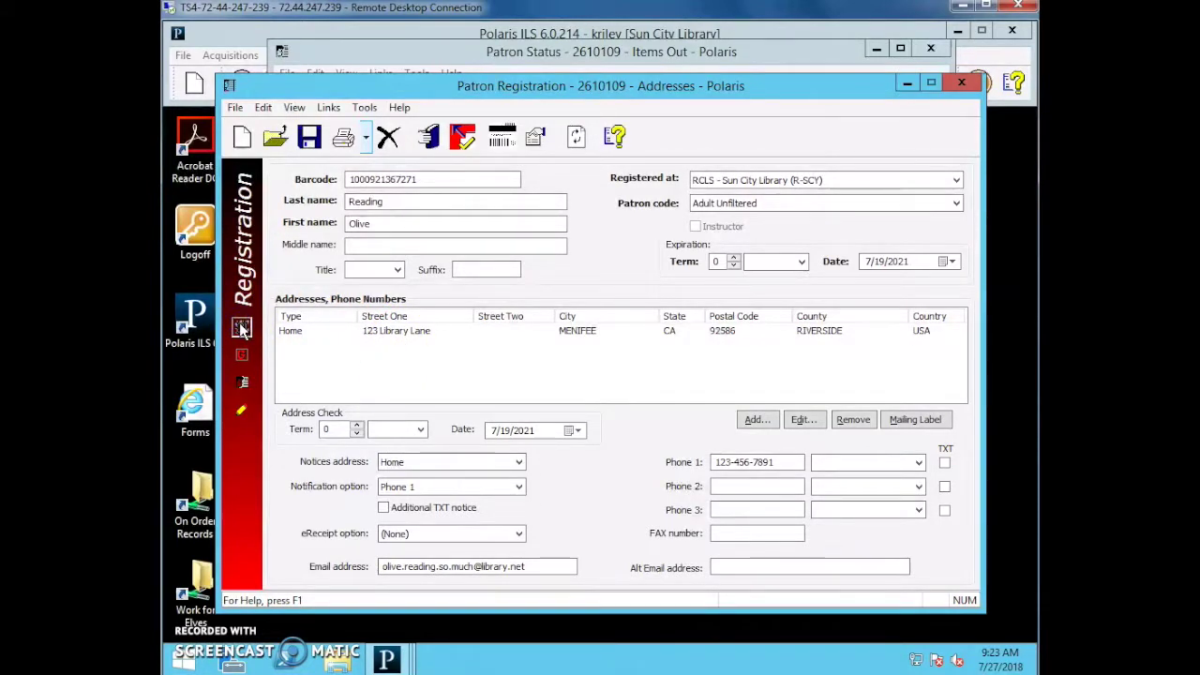
{"action": "left_click", "coordinate": [242, 355]}
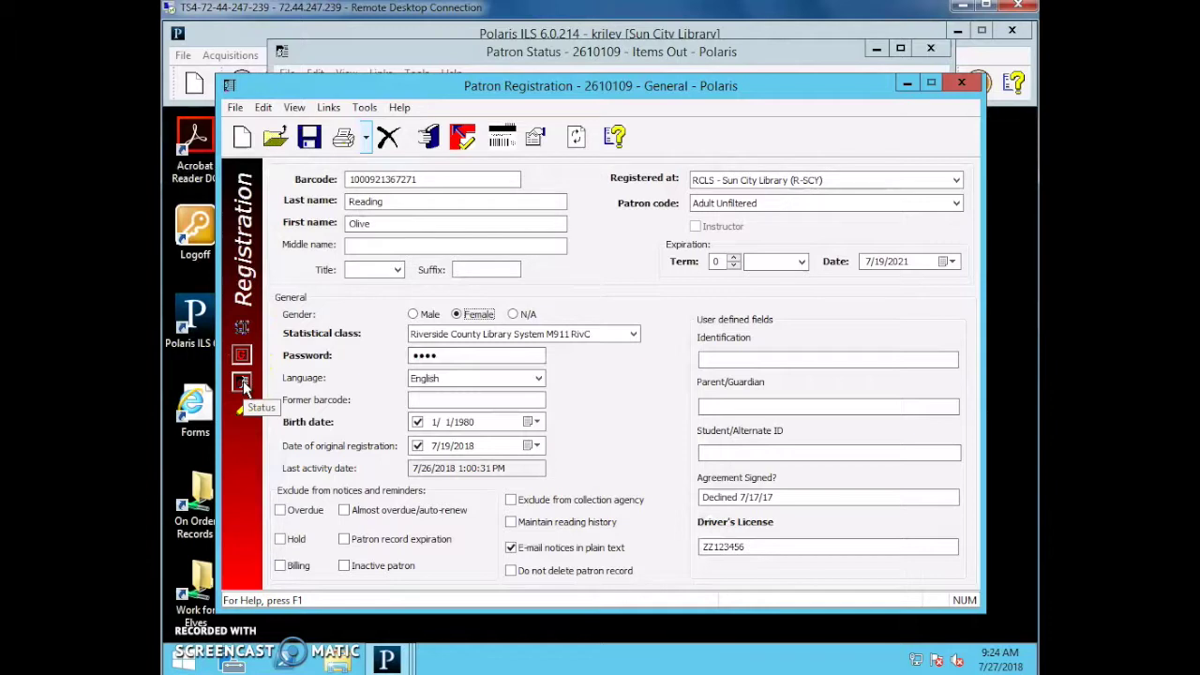
{"action": "left_click", "coordinate": [242, 382]}
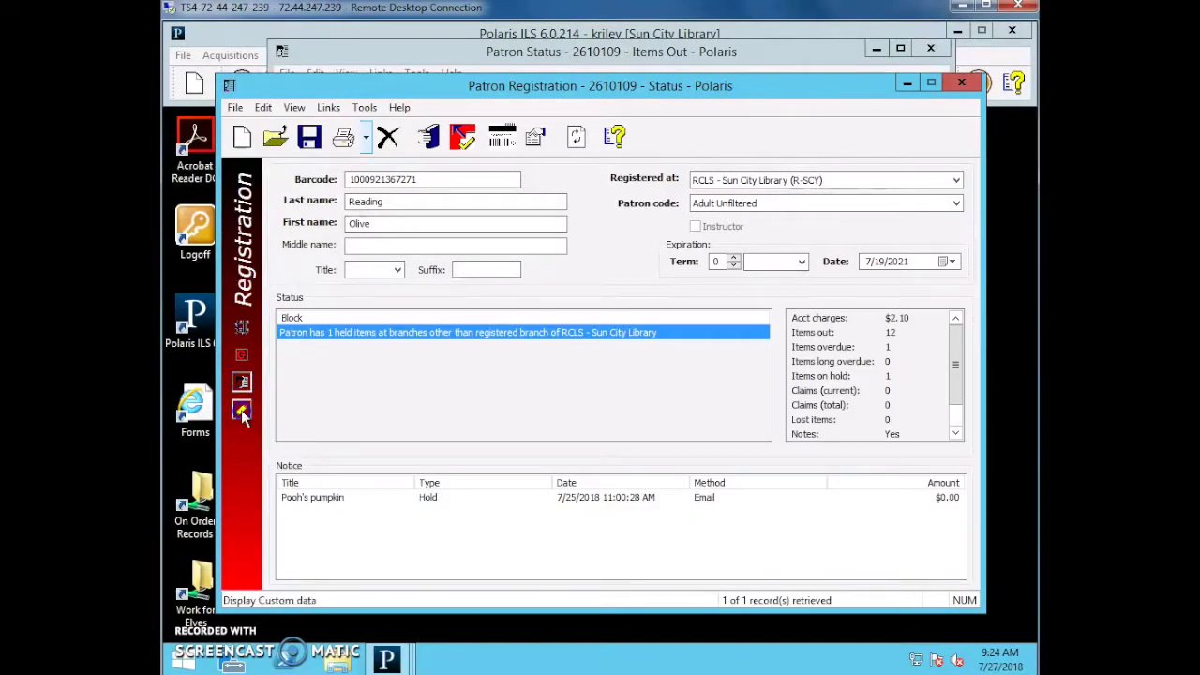
{"action": "left_click", "coordinate": [241, 412]}
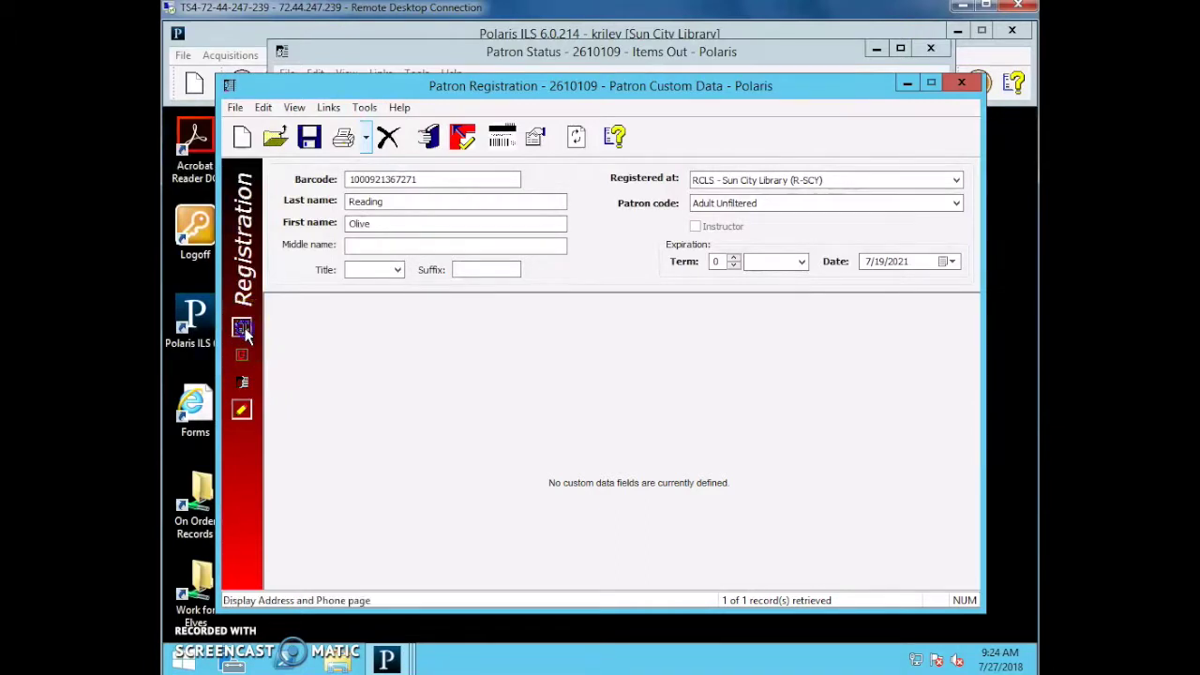
{"action": "left_click", "coordinate": [242, 330]}
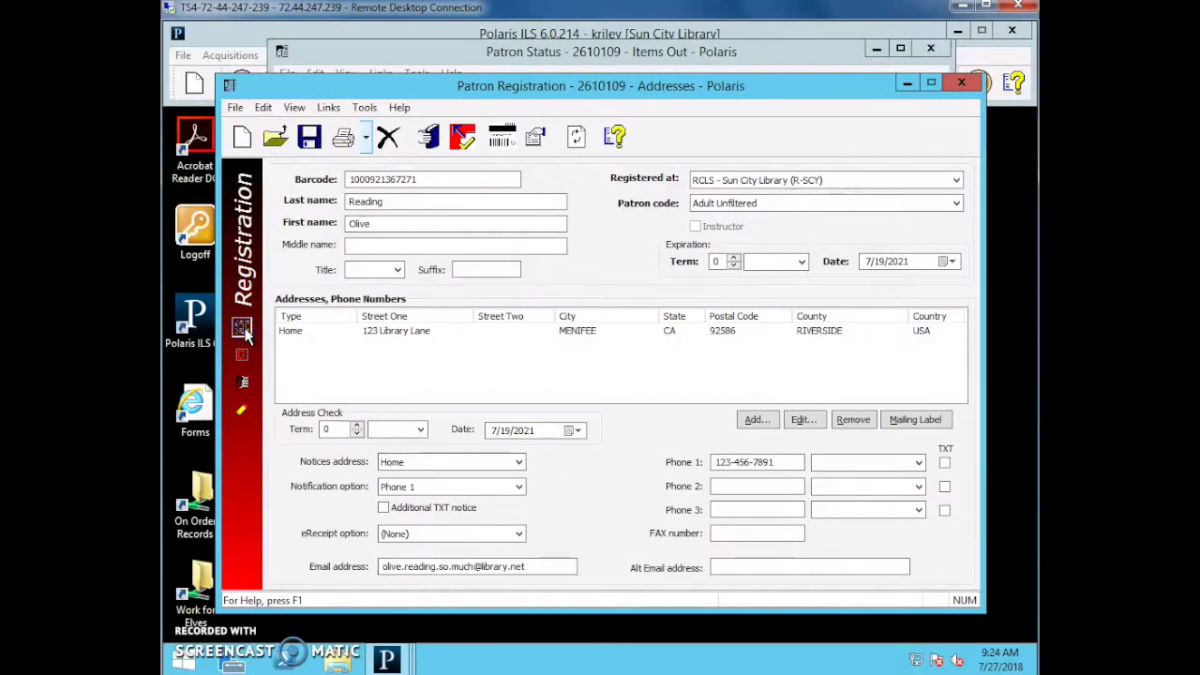
{"action": "left_click", "coordinate": [242, 356]}
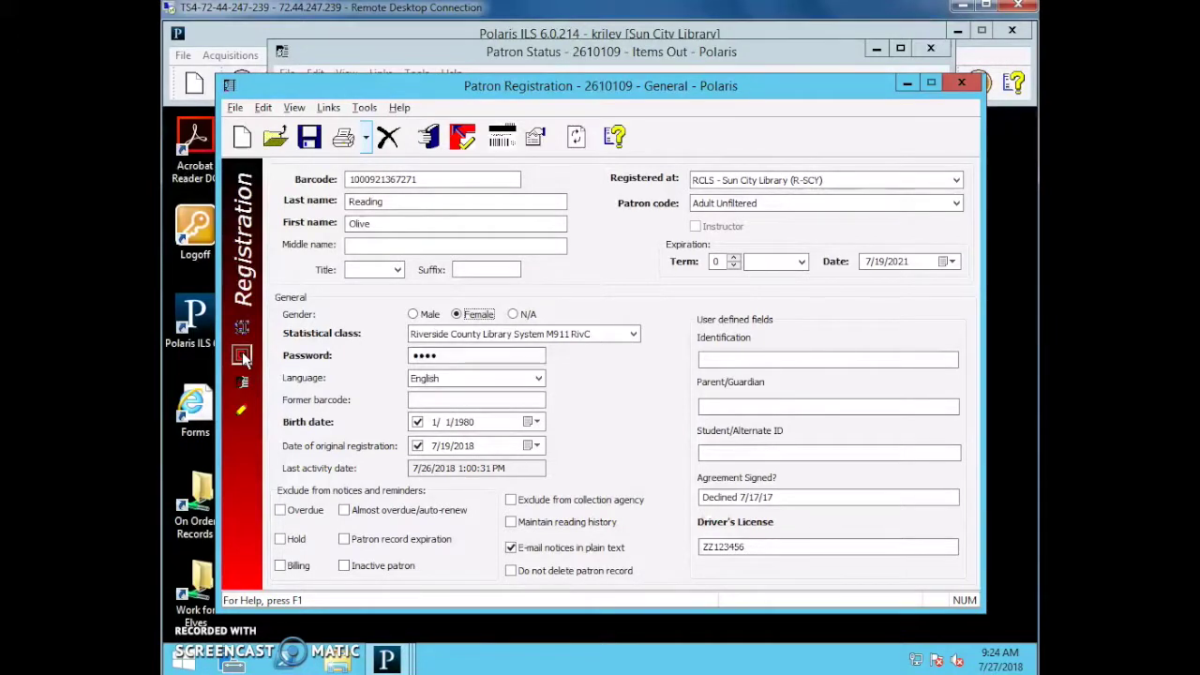
{"action": "key", "text": "Escape"}
{"action": "key", "text": "Escape"}
{"action": "key", "text": "Escape"}
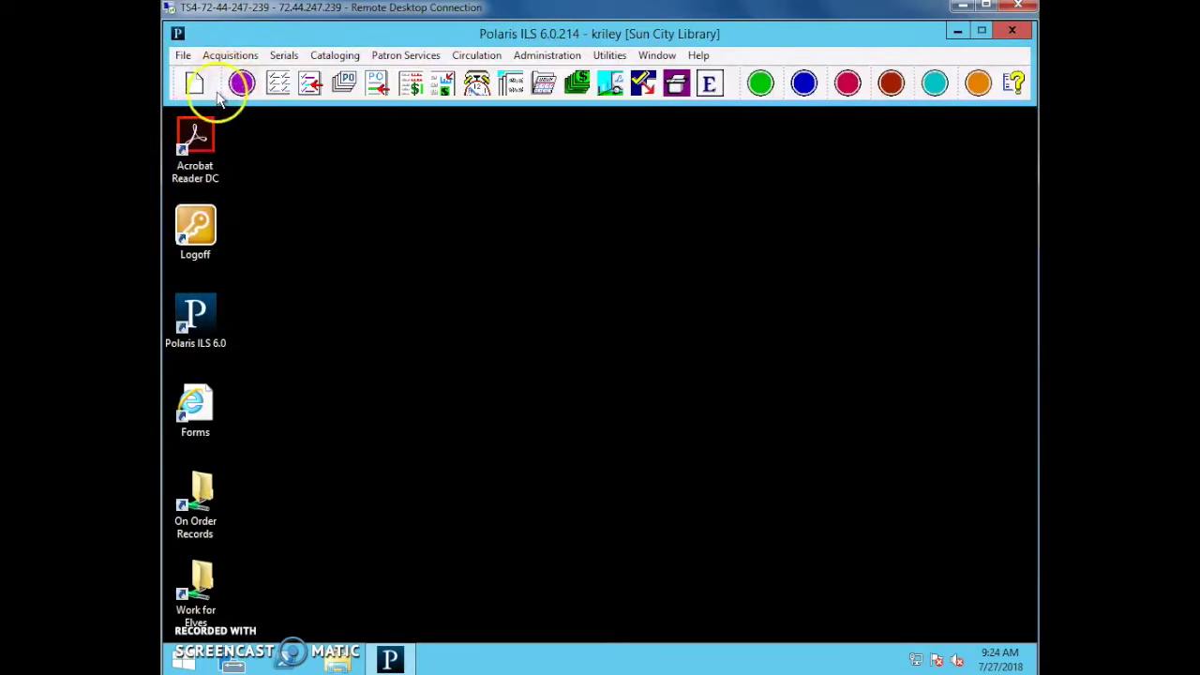
Create a new Patron Record, reposition its registration window, and get ready to enter the Barcode.
{"action": "left_click", "coordinate": [196, 83]}
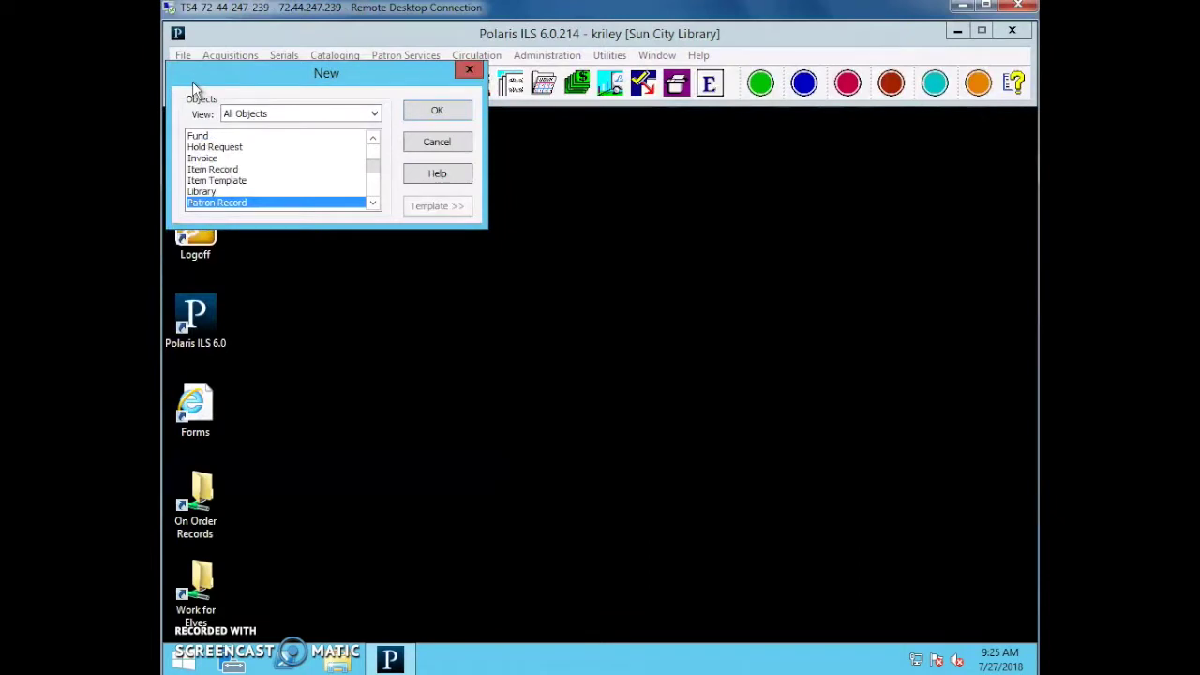
{"action": "key", "text": "Return"}
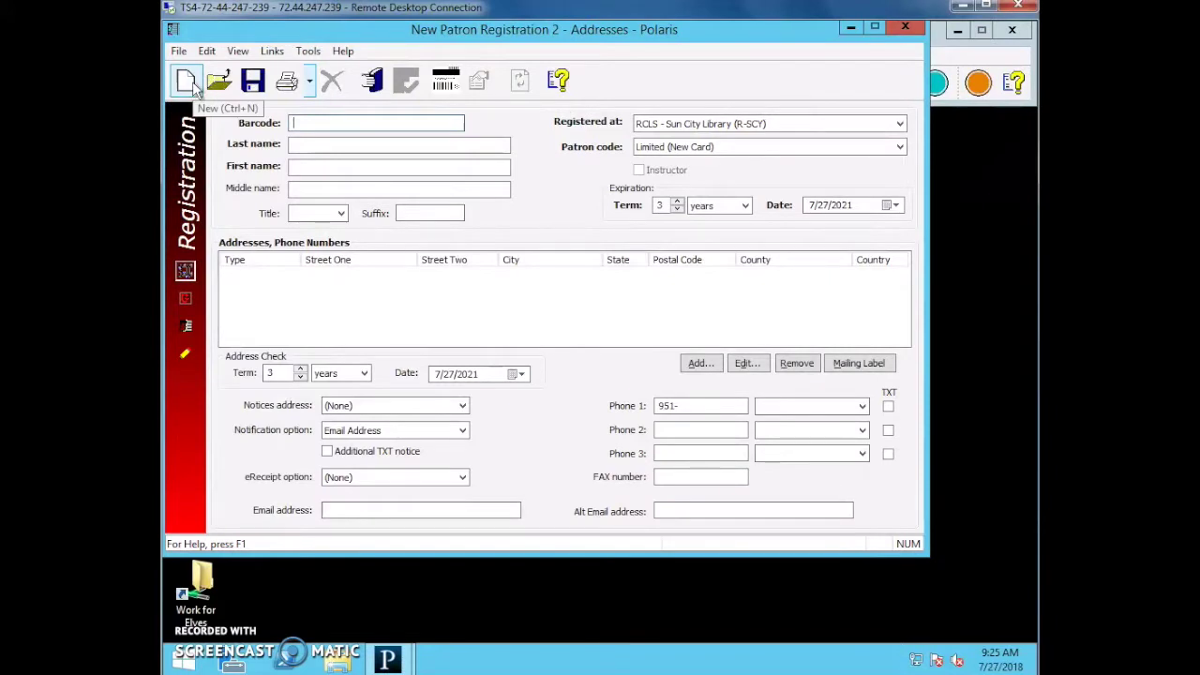
{"action": "left_click_drag", "start_coordinate": [423, 34], "coordinate": [470, 73]}
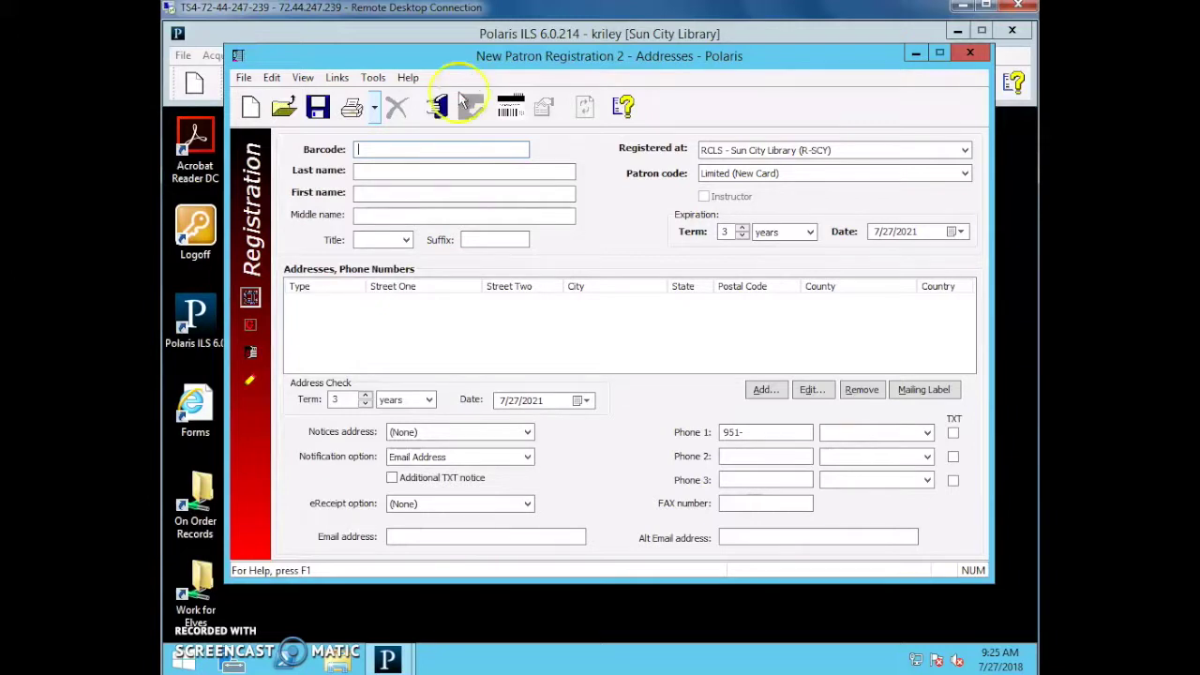
{"action": "left_click", "coordinate": [425, 148]}
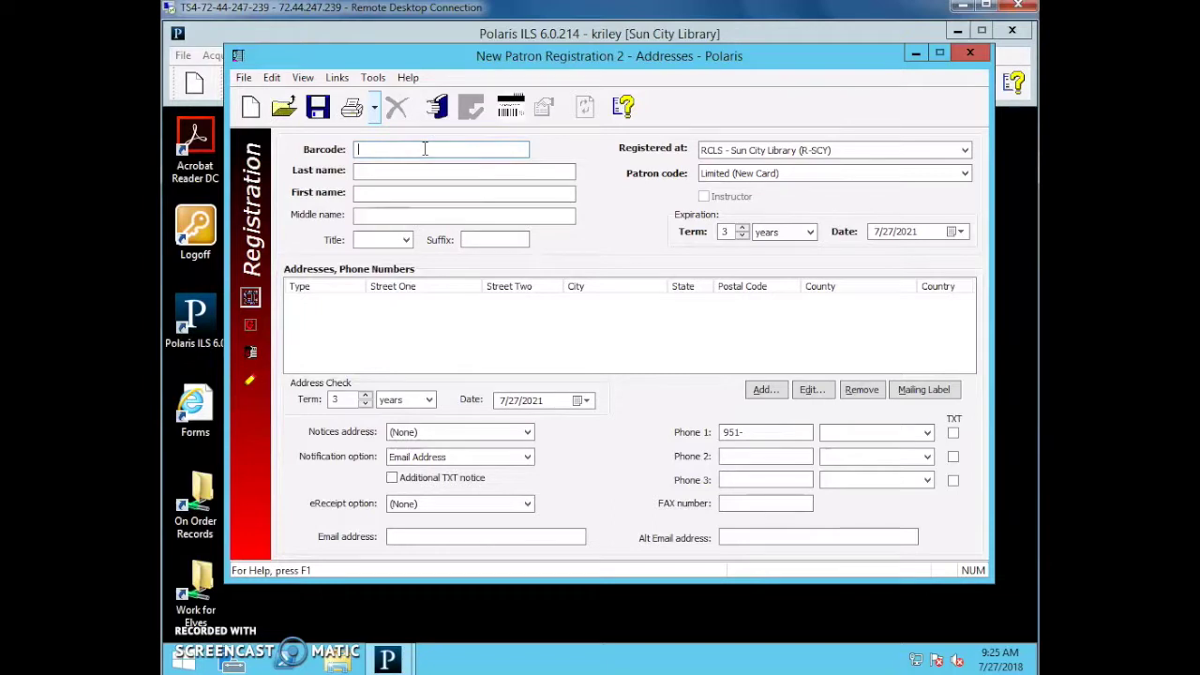
Enter the new card barcode and the patron's last, first and middle names.
{"action": "type", "text": "1000921575894"}
{"action": "key", "text": "Return"}
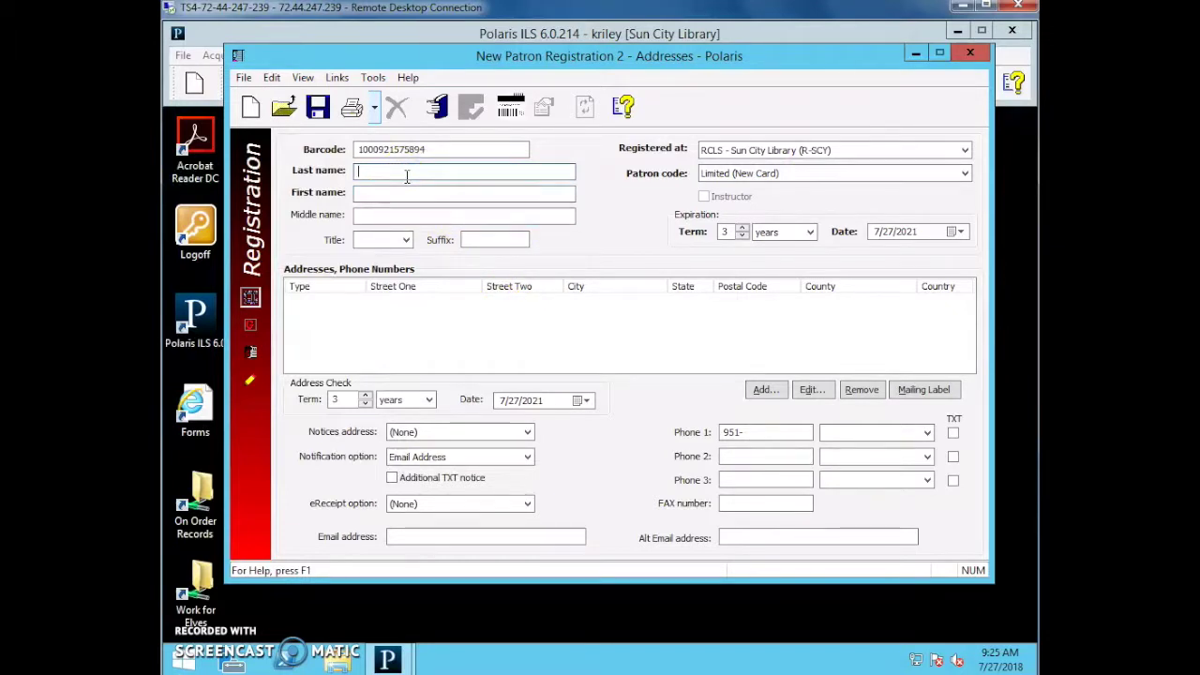
{"action": "key", "text": "Tab"}
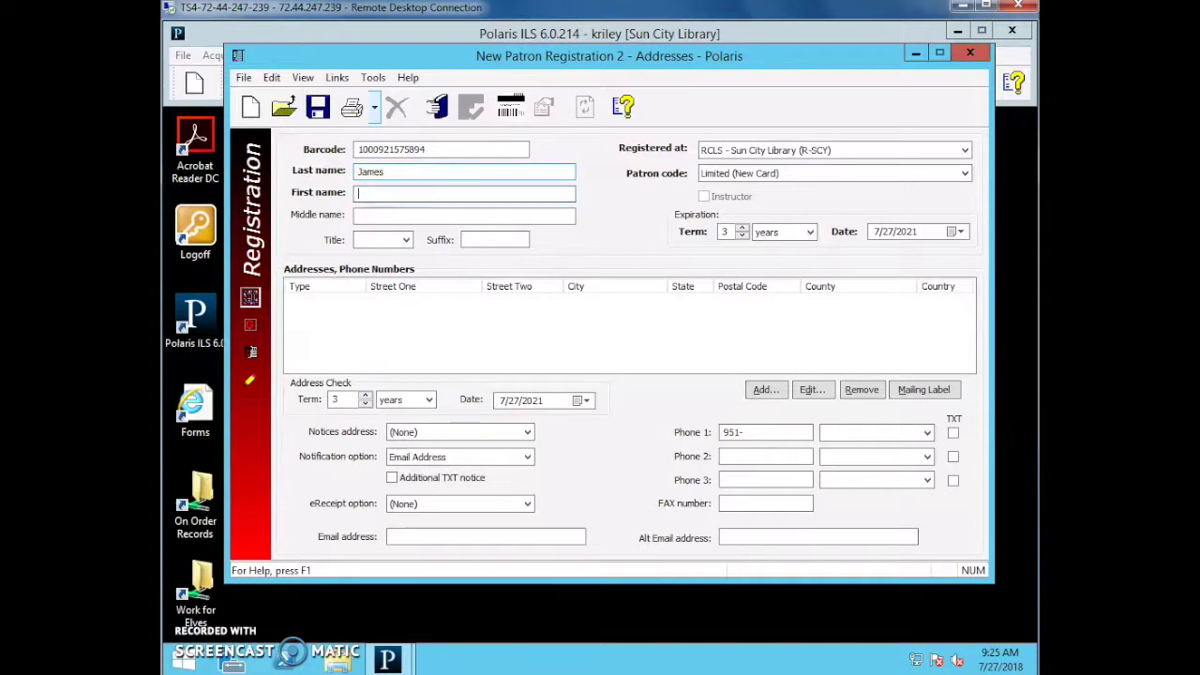
{"action": "key", "text": "Tab"}
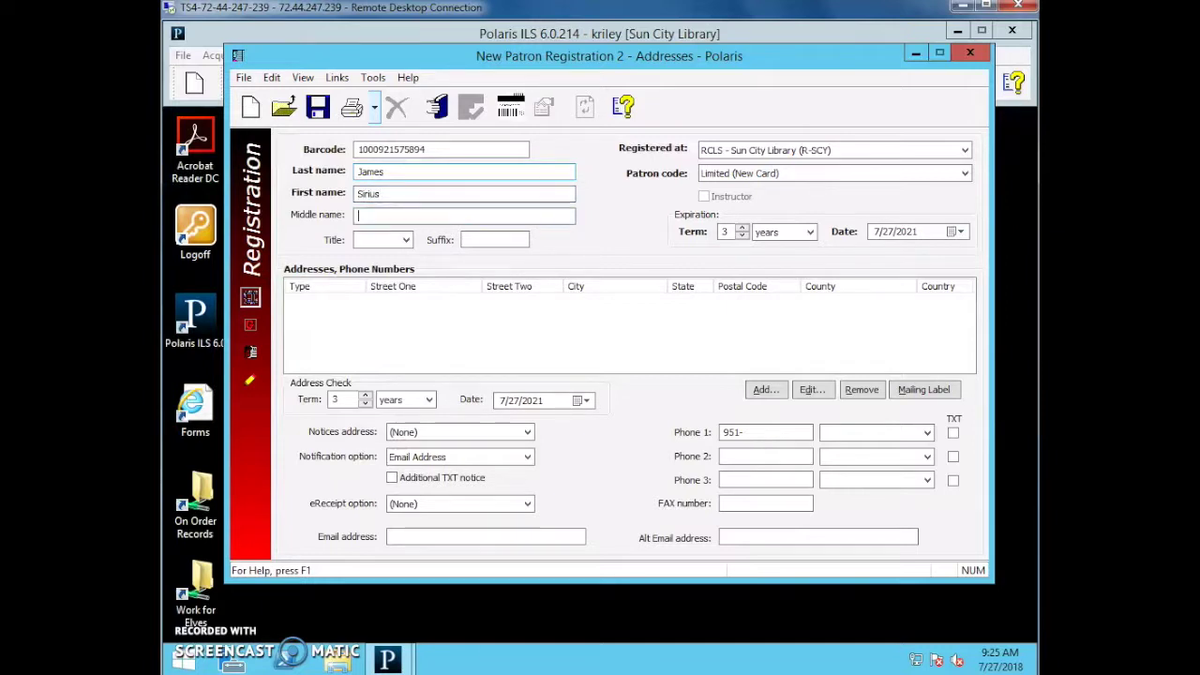
{"action": "type", "text": "E."}
Leave the name Title blank and check the nearby registration fields.
{"action": "left_click", "coordinate": [405, 240]}
{"action": "left_click", "coordinate": [406, 240]}
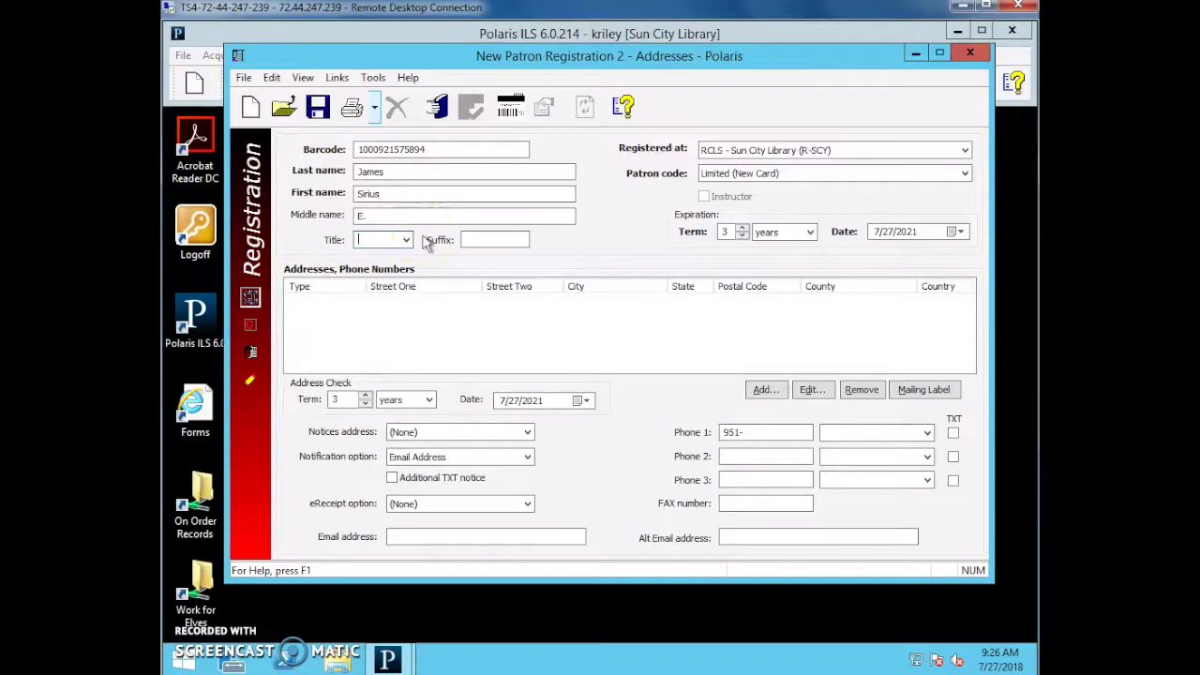
{"action": "left_click", "coordinate": [566, 200]}
{"action": "left_click", "coordinate": [691, 176]}
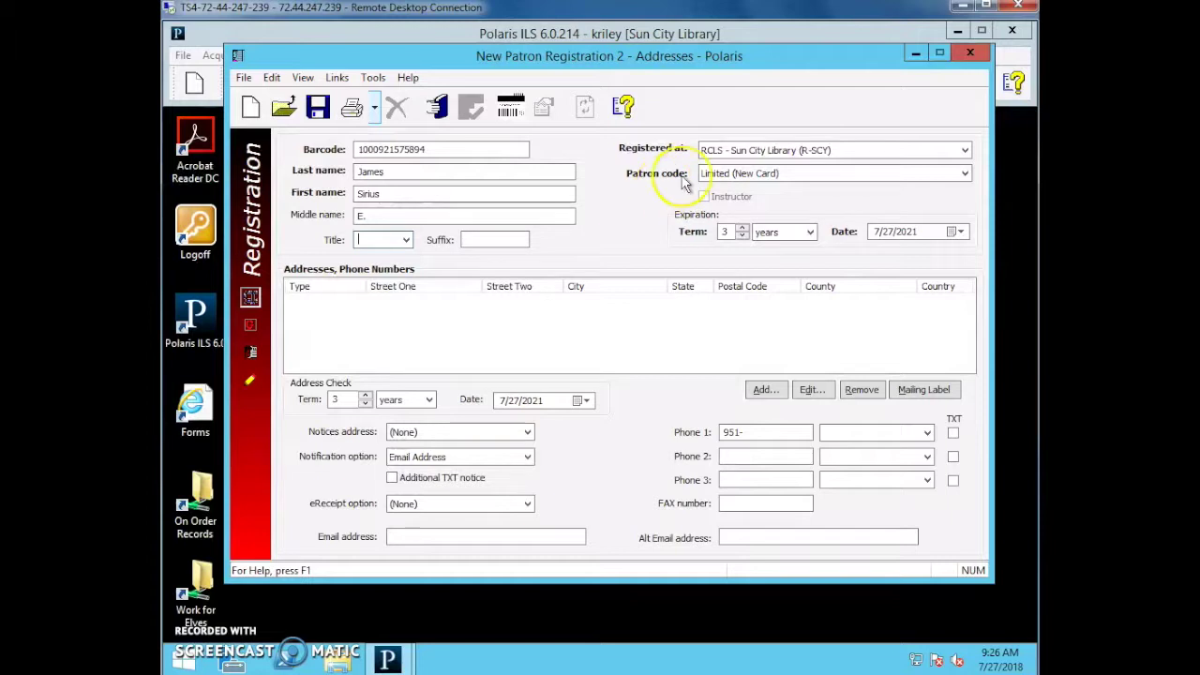
Try Adult Unfiltered and Group Home, then set the patron code to Homebound.
{"action": "left_click", "coordinate": [815, 174]}
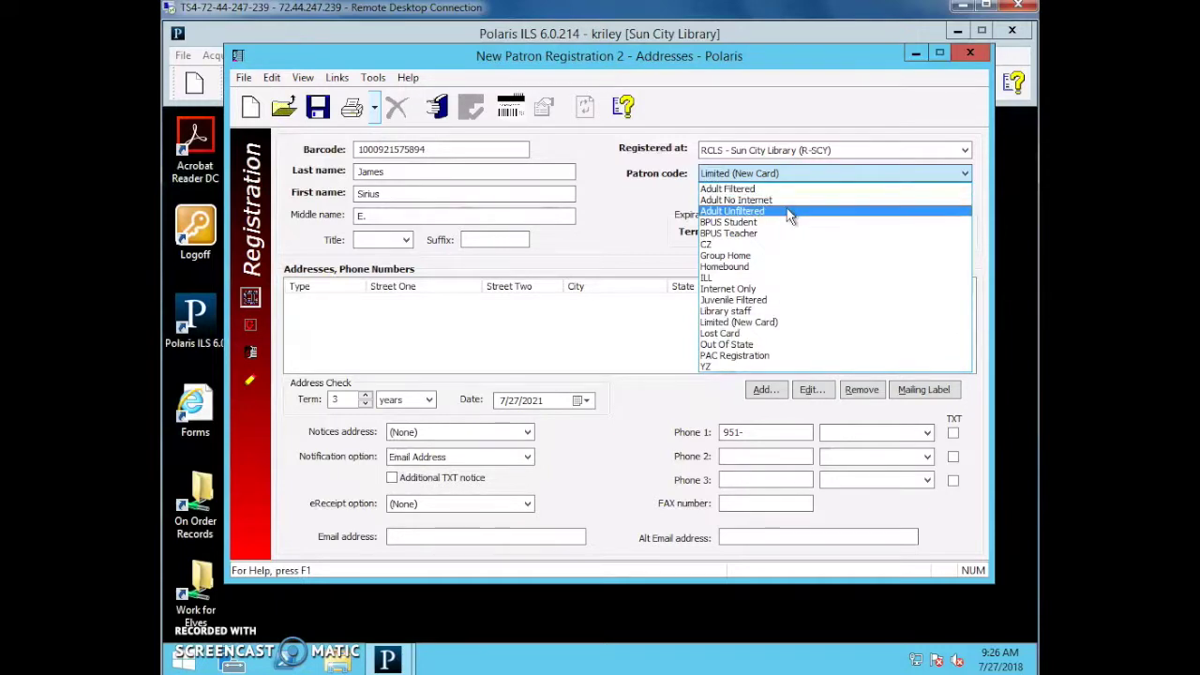
{"action": "left_click", "coordinate": [785, 217]}
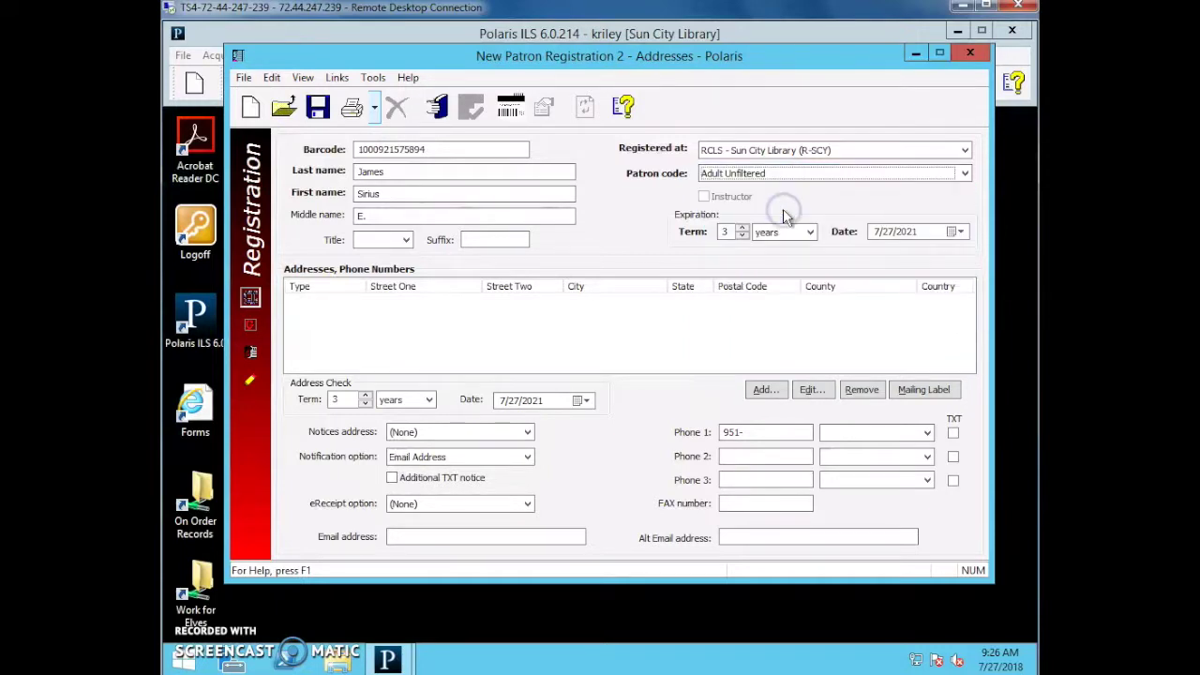
{"action": "left_click", "coordinate": [788, 176]}
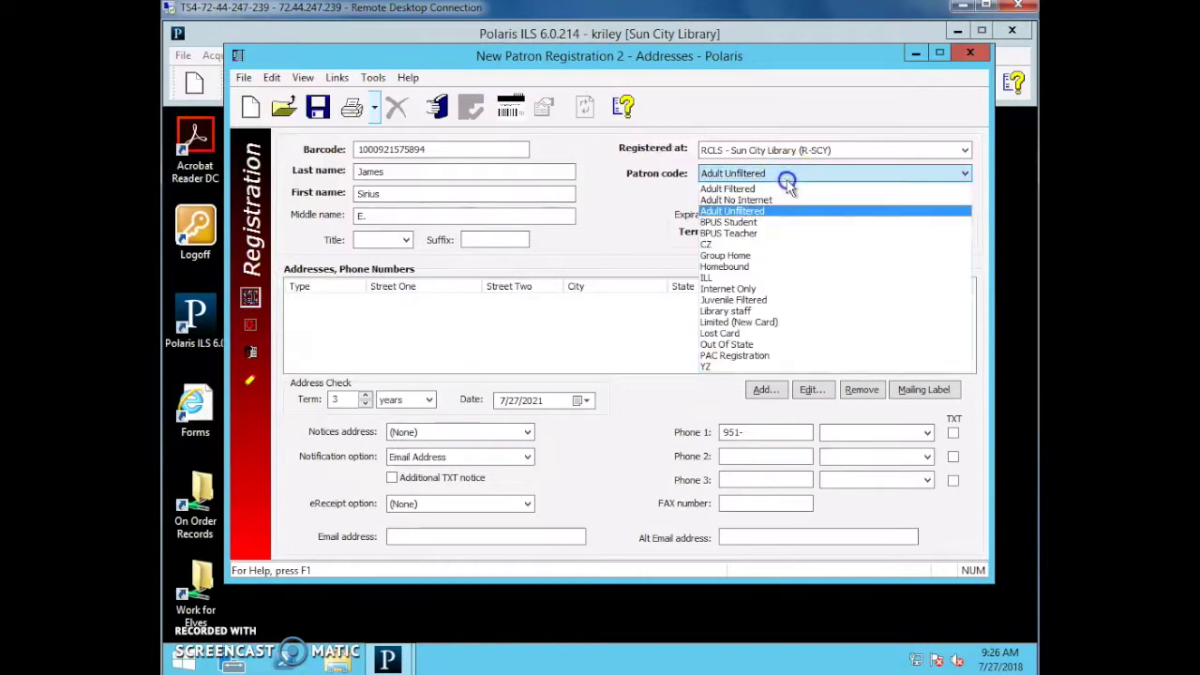
{"action": "left_click", "coordinate": [774, 256]}
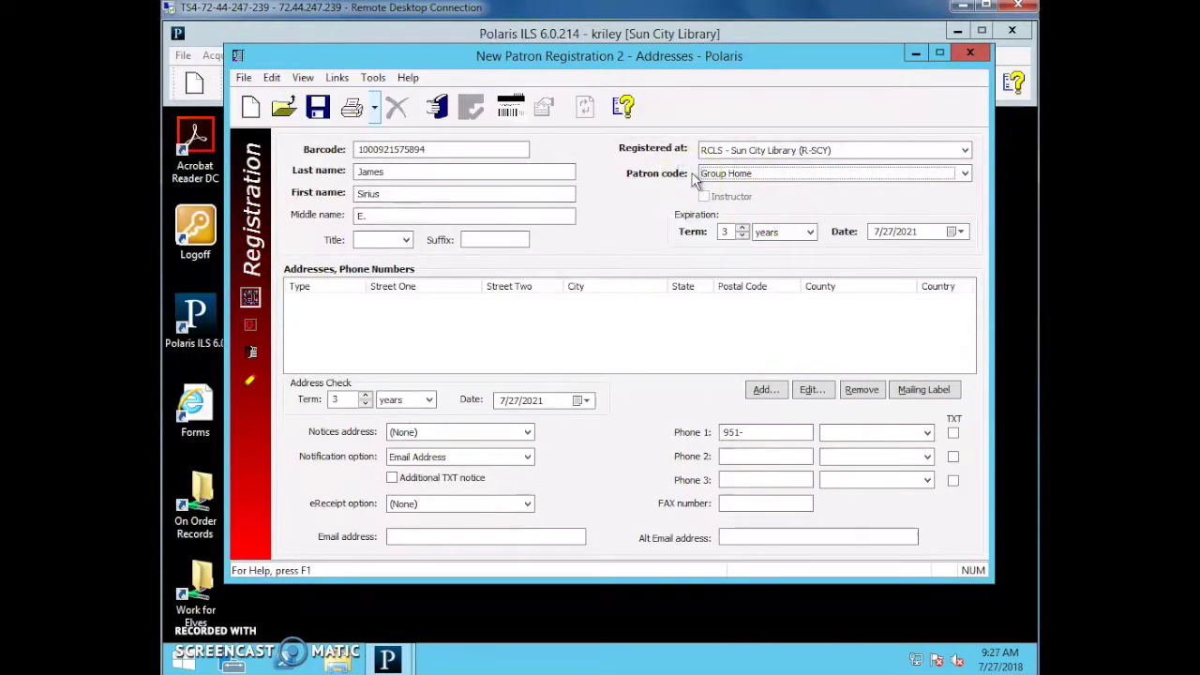
{"action": "left_click", "coordinate": [708, 175]}
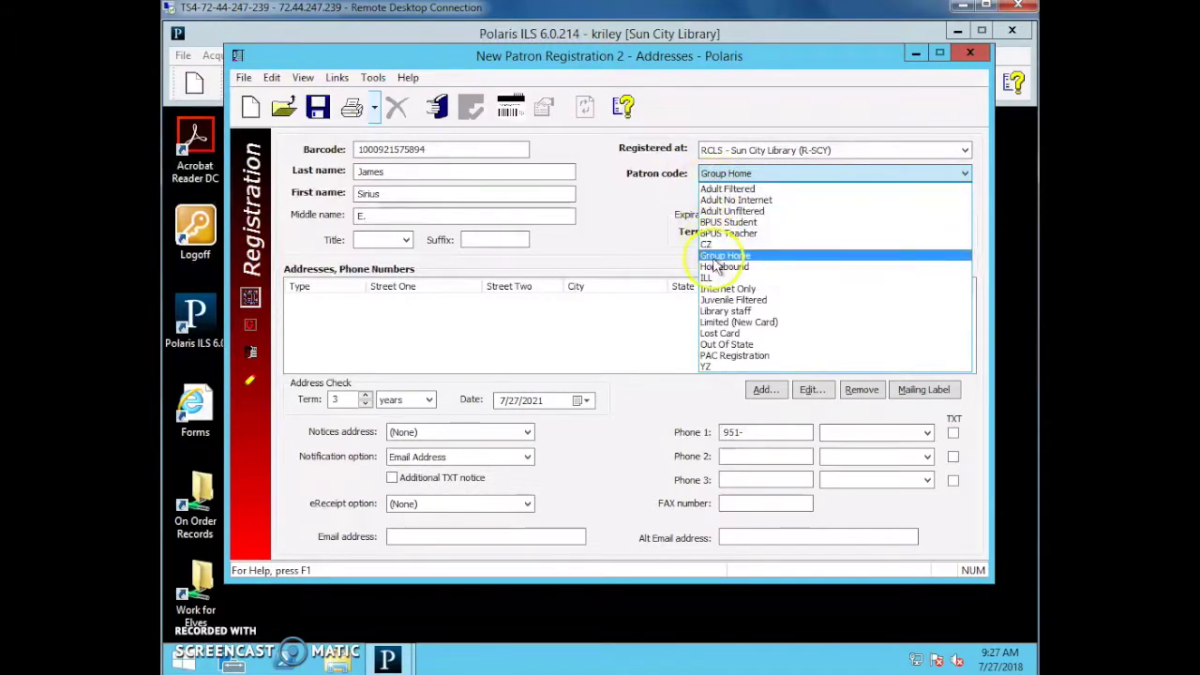
{"action": "left_click", "coordinate": [716, 267]}
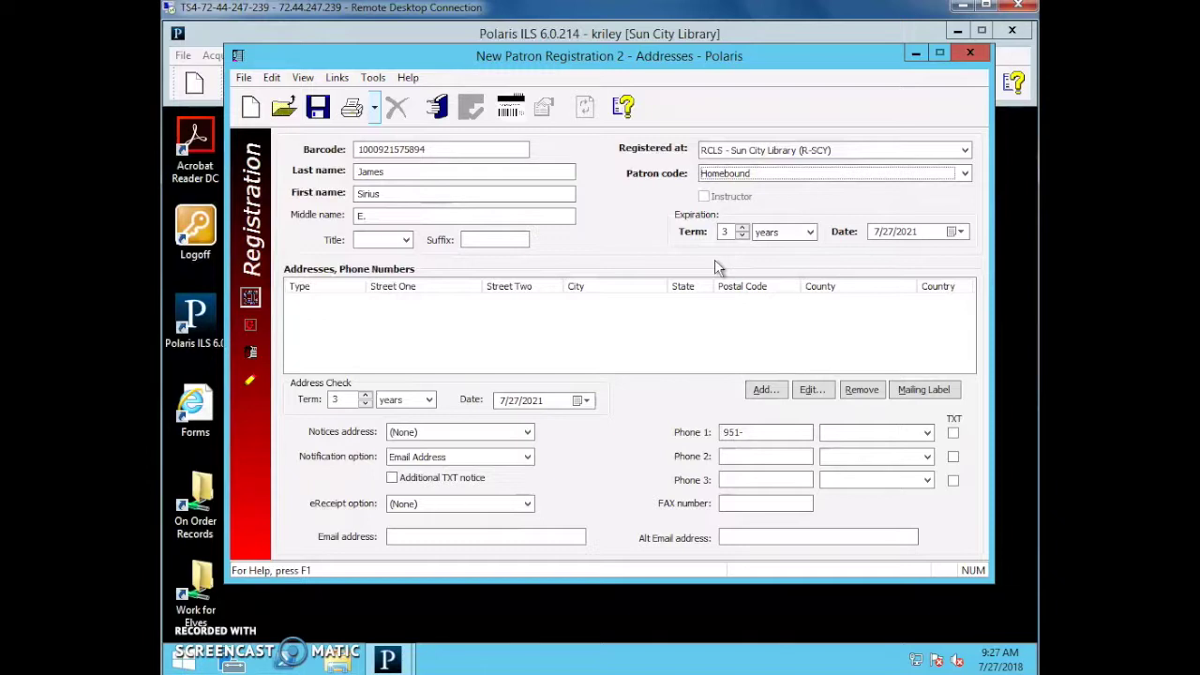
Try the Internet Only, Library staff, Limited, Lost Card and Out Of State codes, then settle on Juvenile Filtered.
{"action": "left_click", "coordinate": [726, 178]}
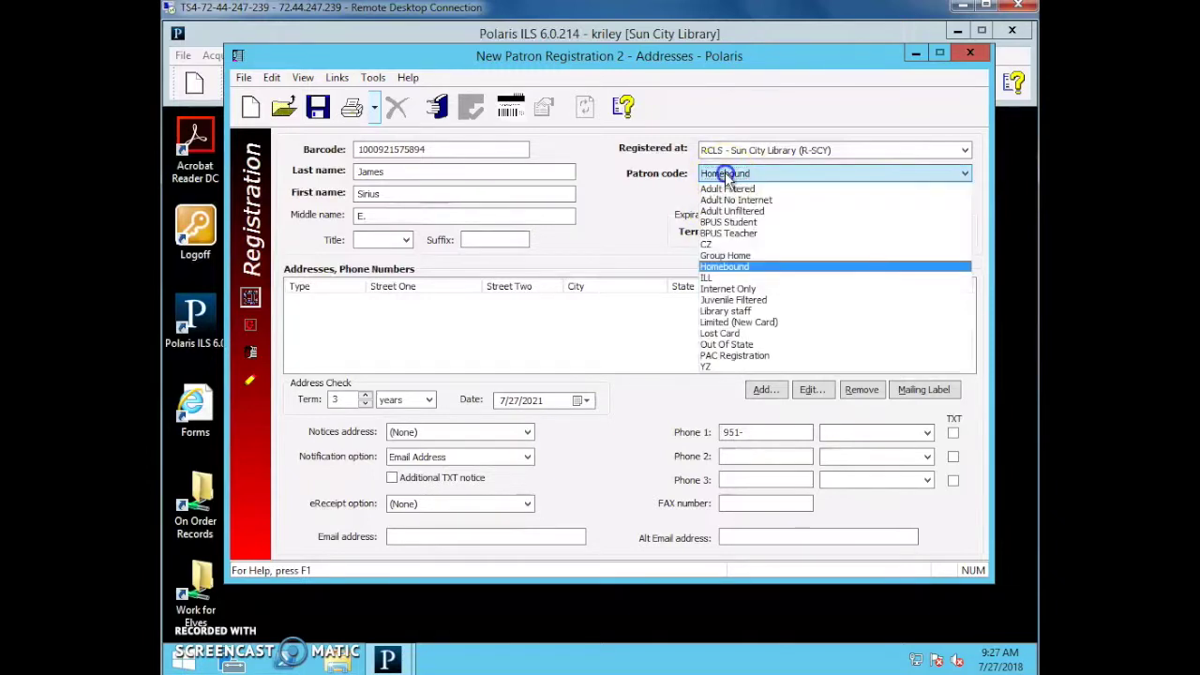
{"action": "left_click", "coordinate": [724, 290]}
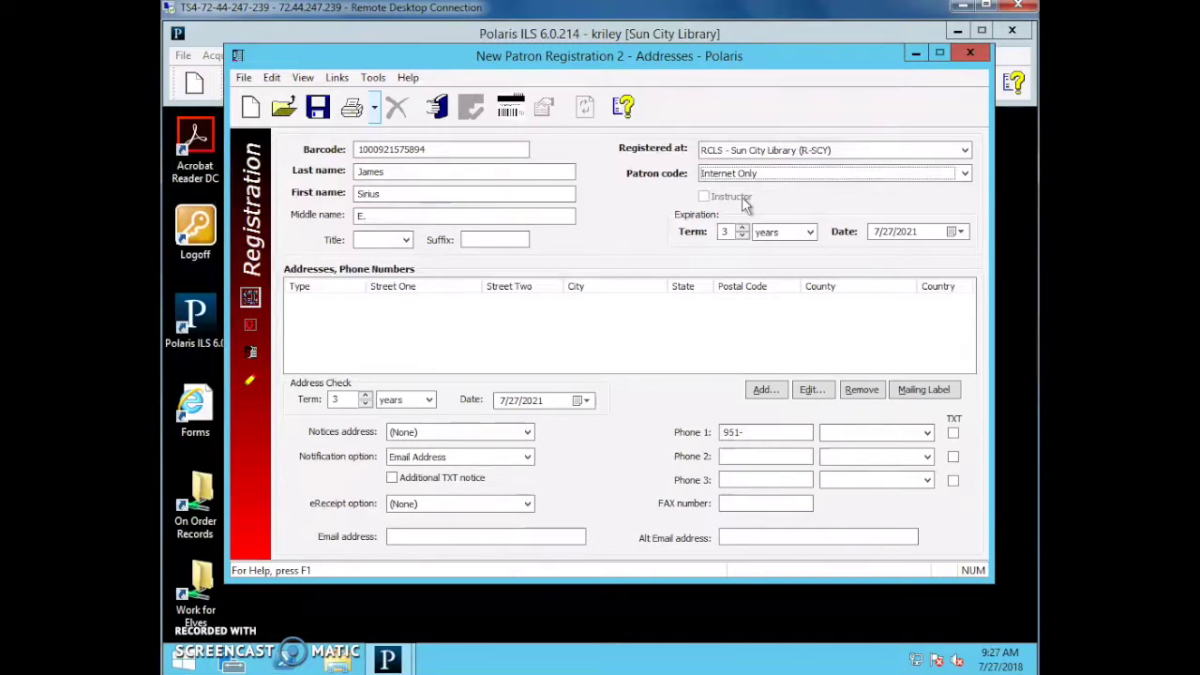
{"action": "left_click", "coordinate": [735, 174]}
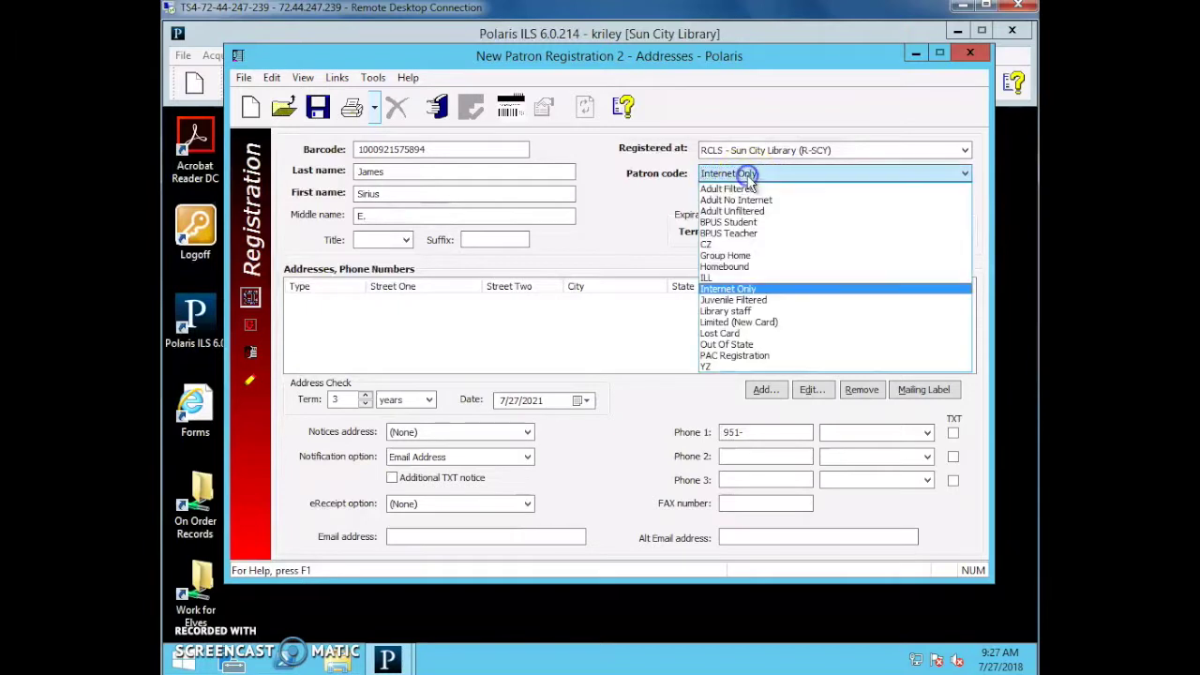
{"action": "left_click", "coordinate": [779, 301]}
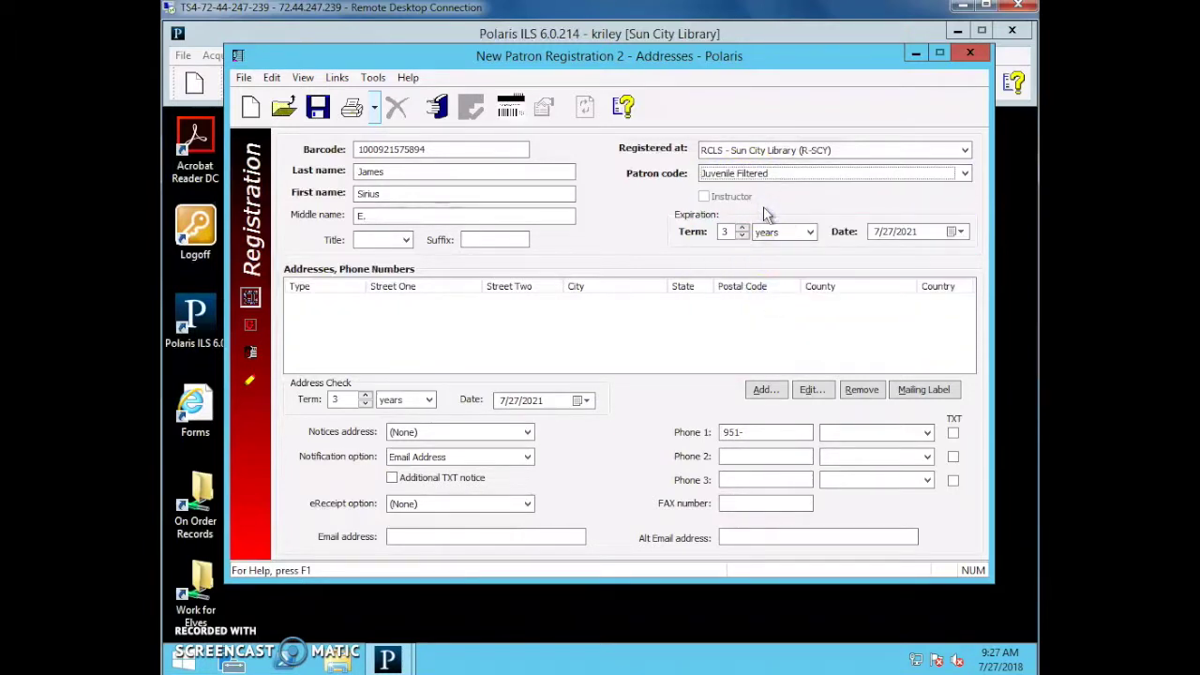
{"action": "left_click", "coordinate": [759, 174]}
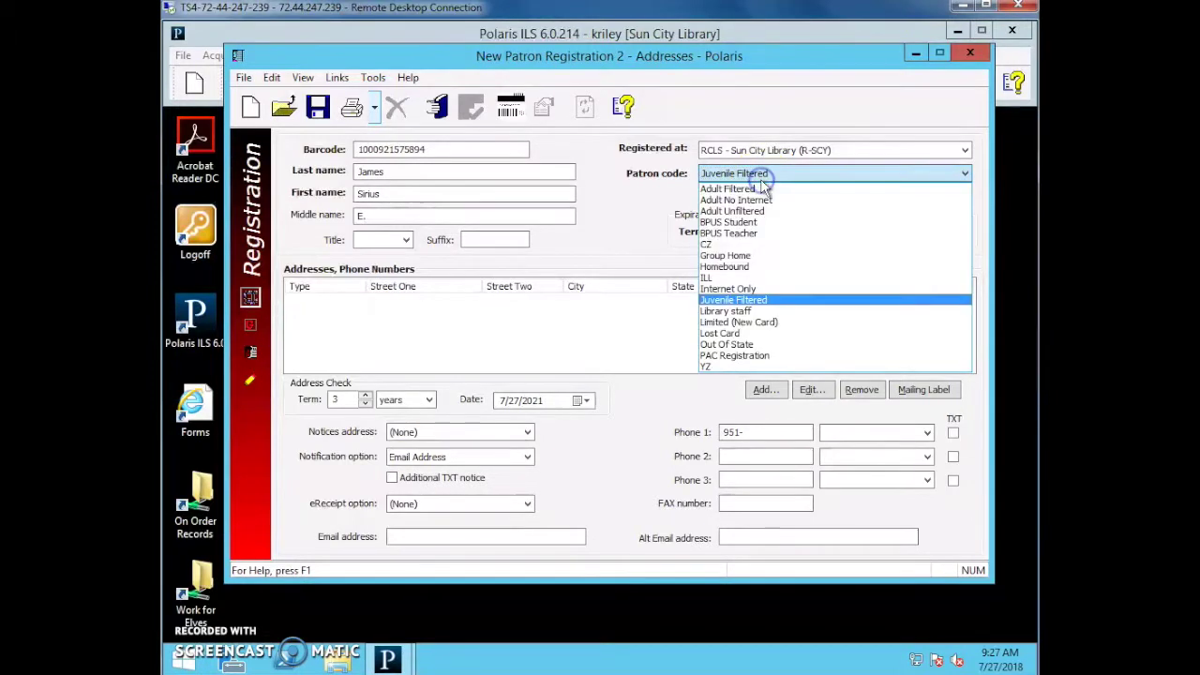
{"action": "left_click", "coordinate": [754, 311]}
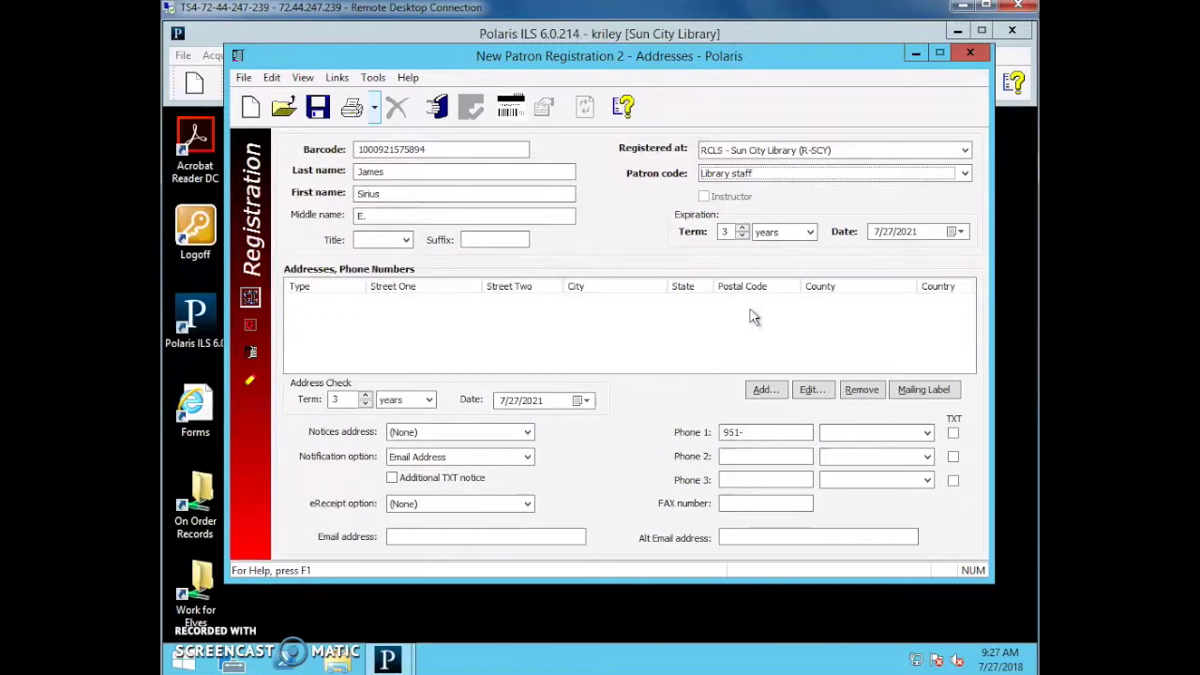
{"action": "left_click", "coordinate": [729, 178]}
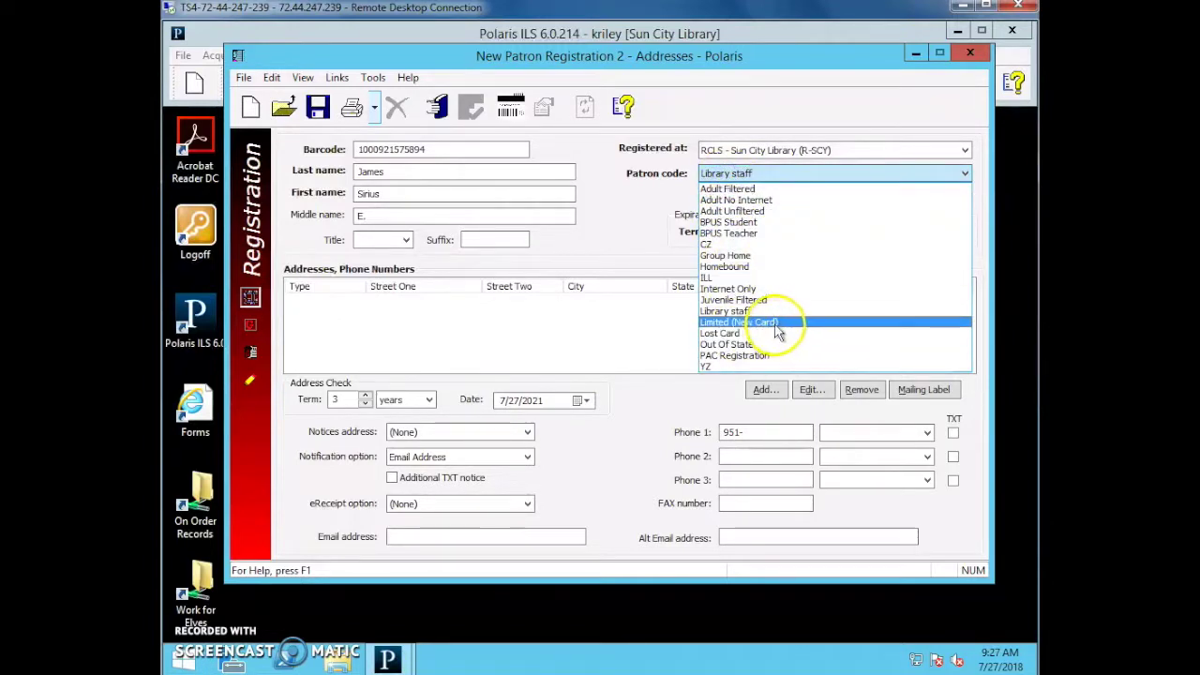
{"action": "left_click", "coordinate": [774, 323]}
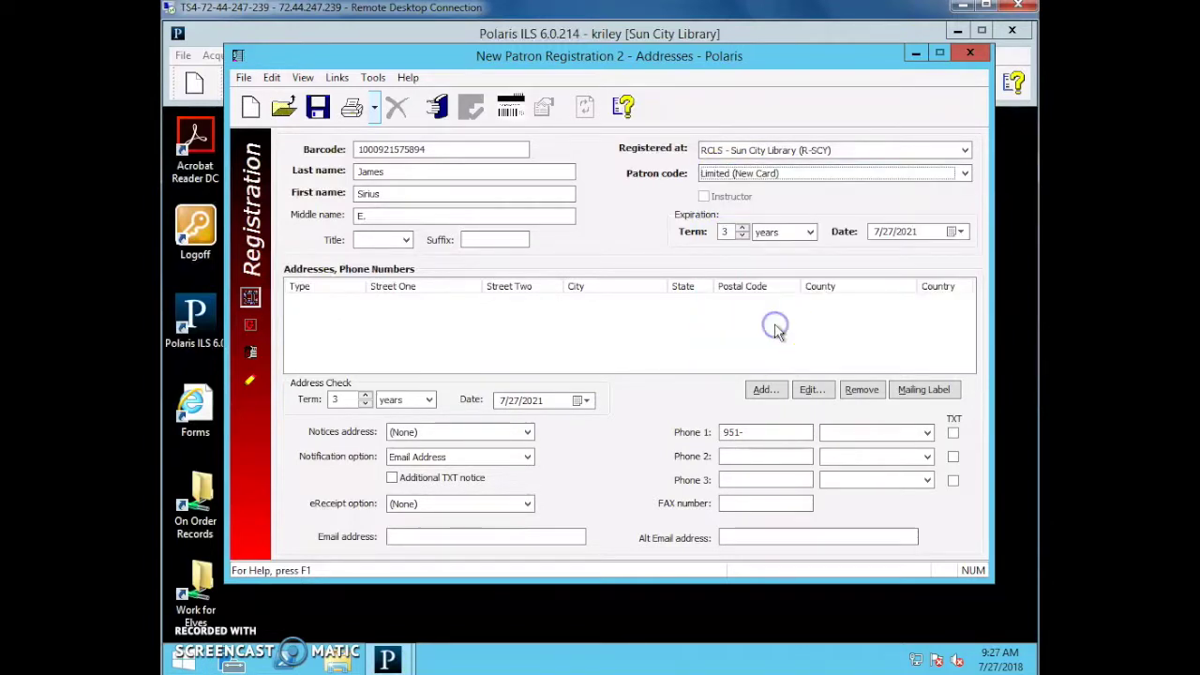
{"action": "left_click", "coordinate": [761, 182]}
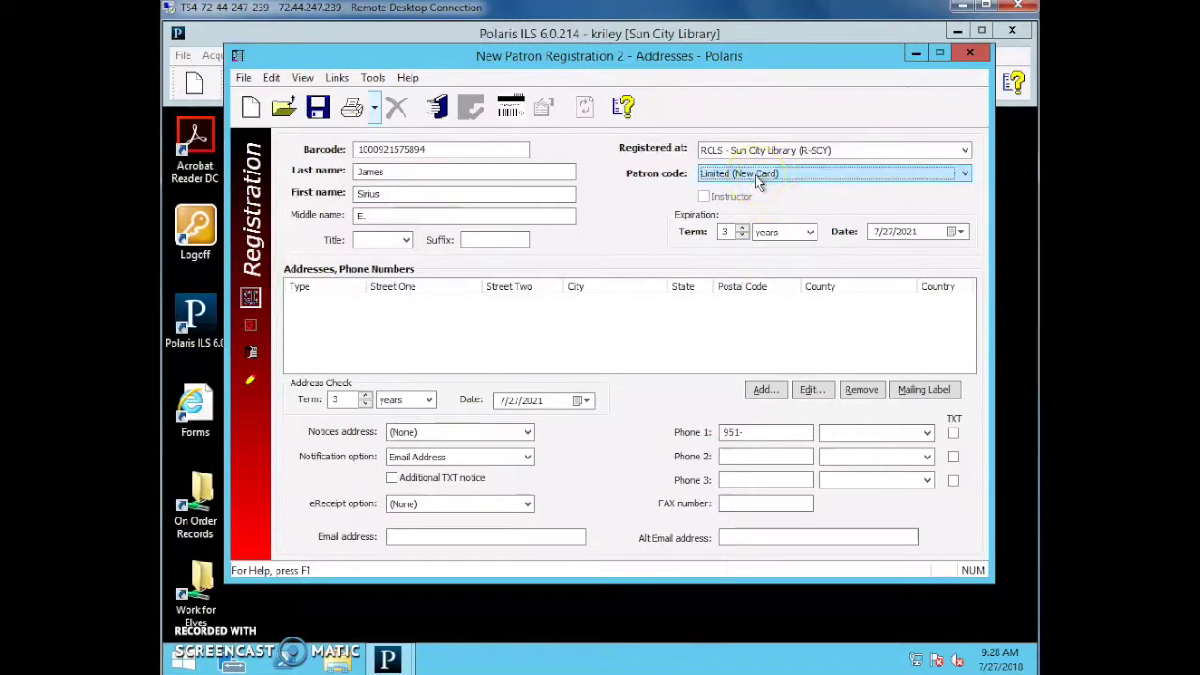
{"action": "left_click", "coordinate": [740, 339]}
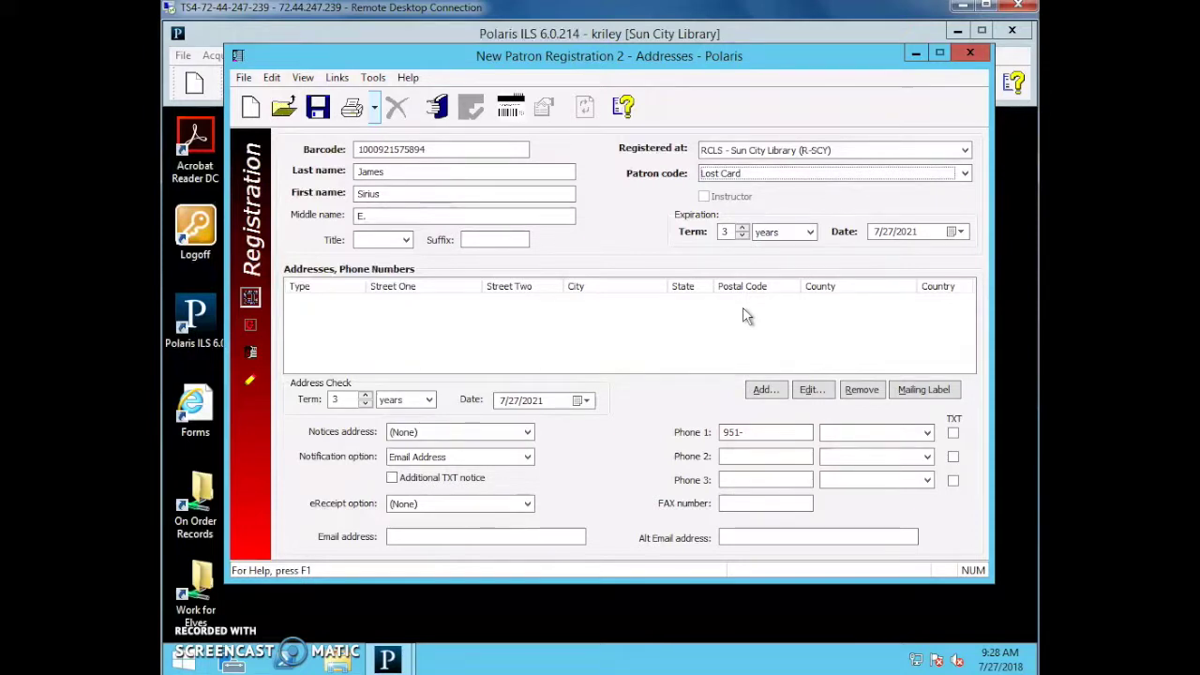
{"action": "left_click", "coordinate": [789, 176]}
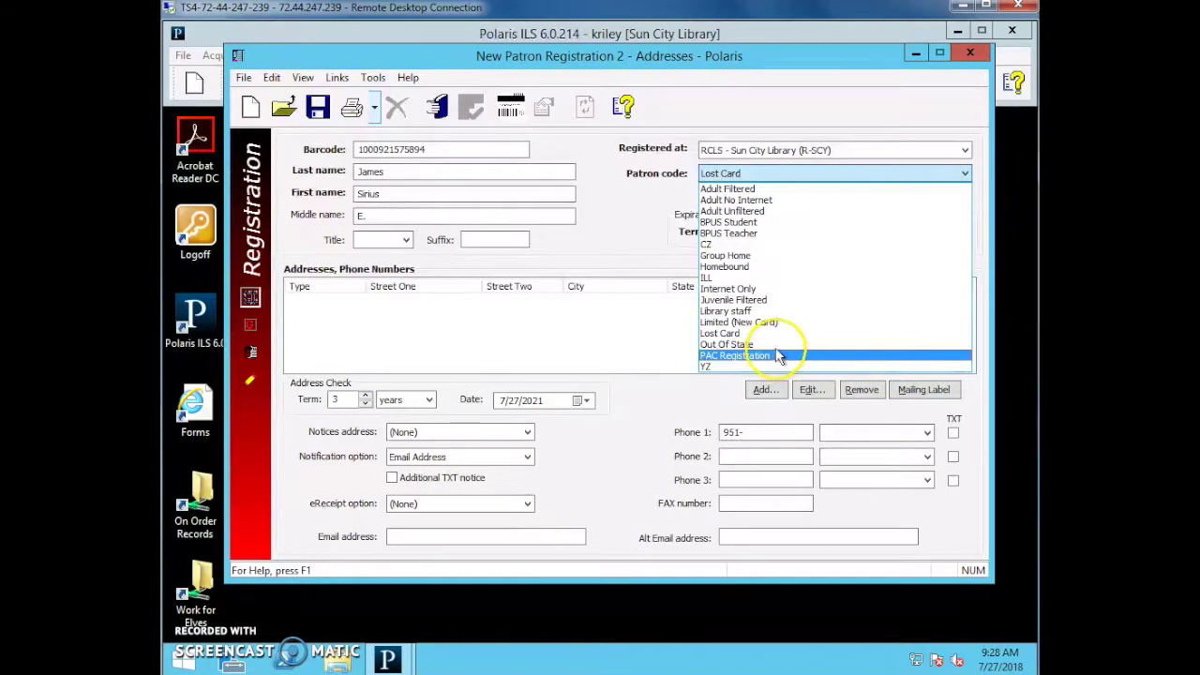
{"action": "left_click", "coordinate": [778, 344]}
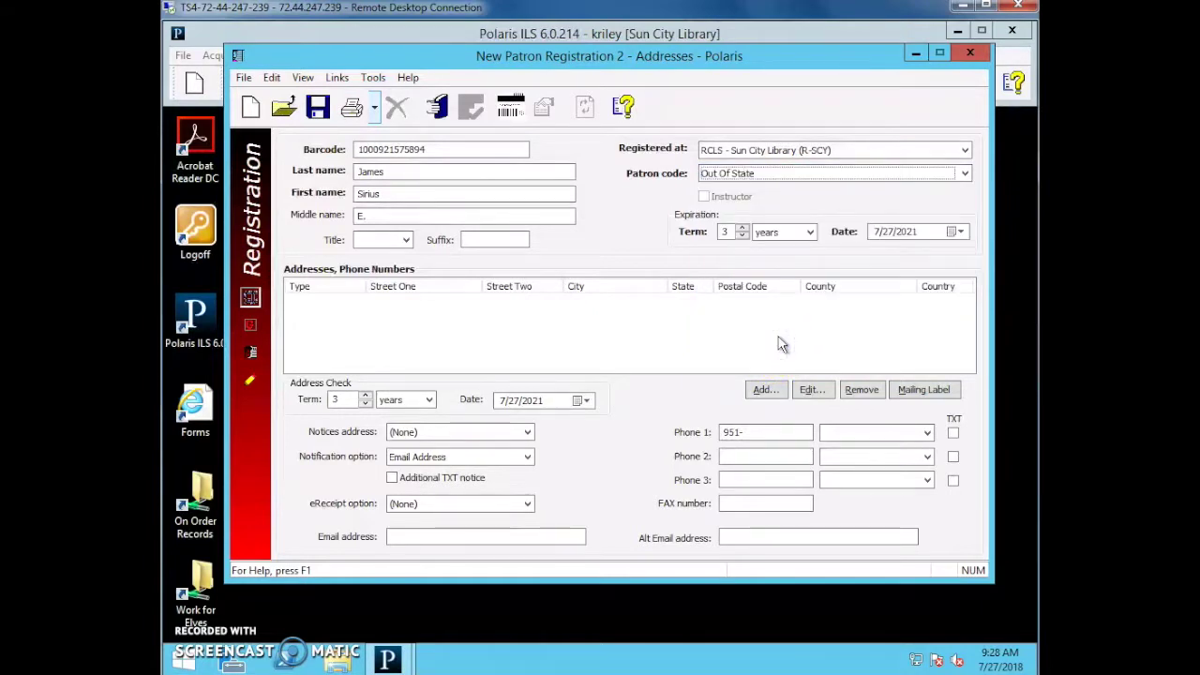
{"action": "left_click", "coordinate": [743, 174]}
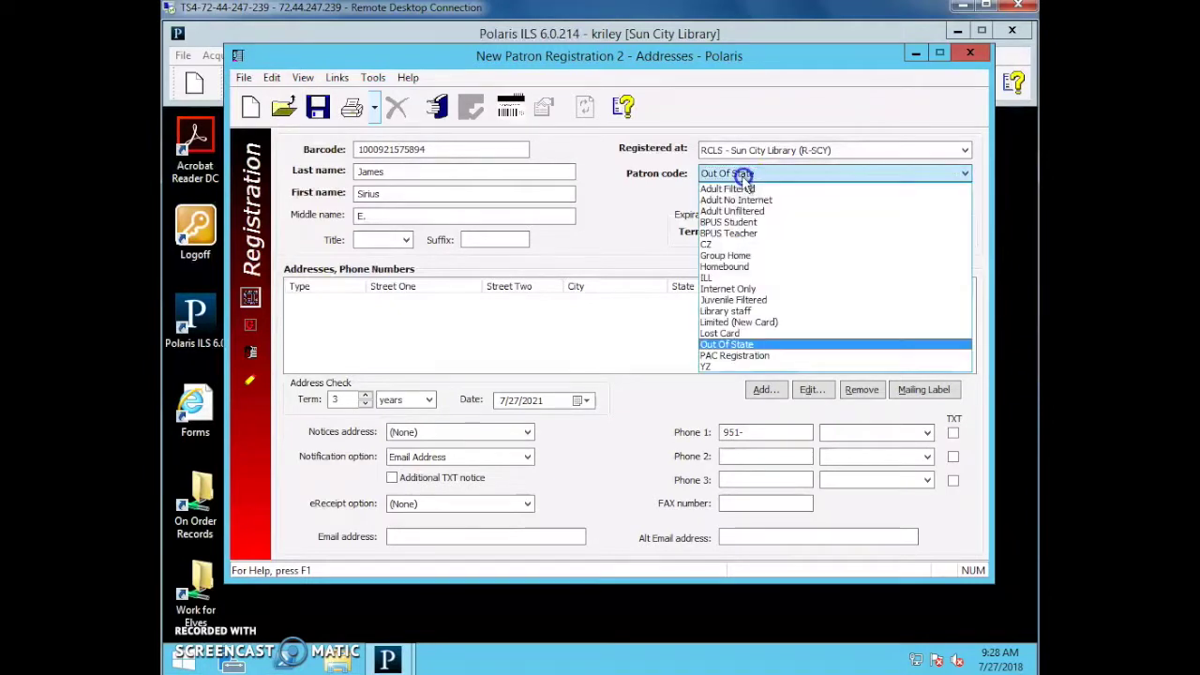
{"action": "left_click", "coordinate": [745, 300]}
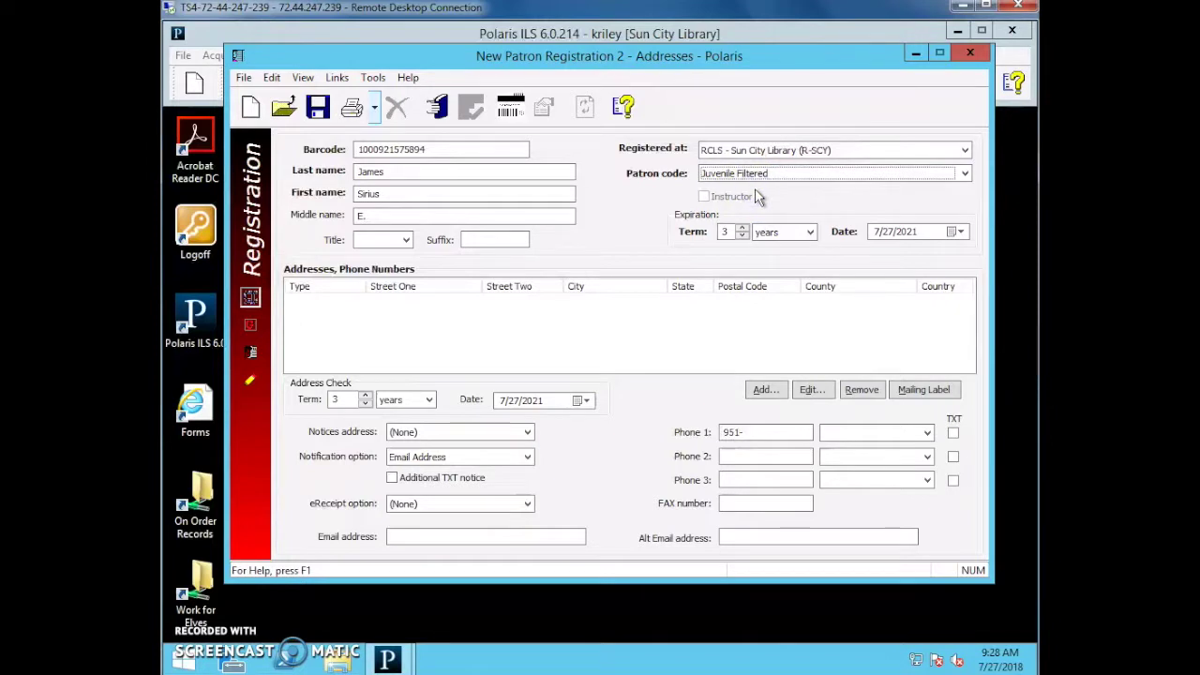
Check the expiration term length, unit and expiration date.
{"action": "left_click", "coordinate": [728, 231]}
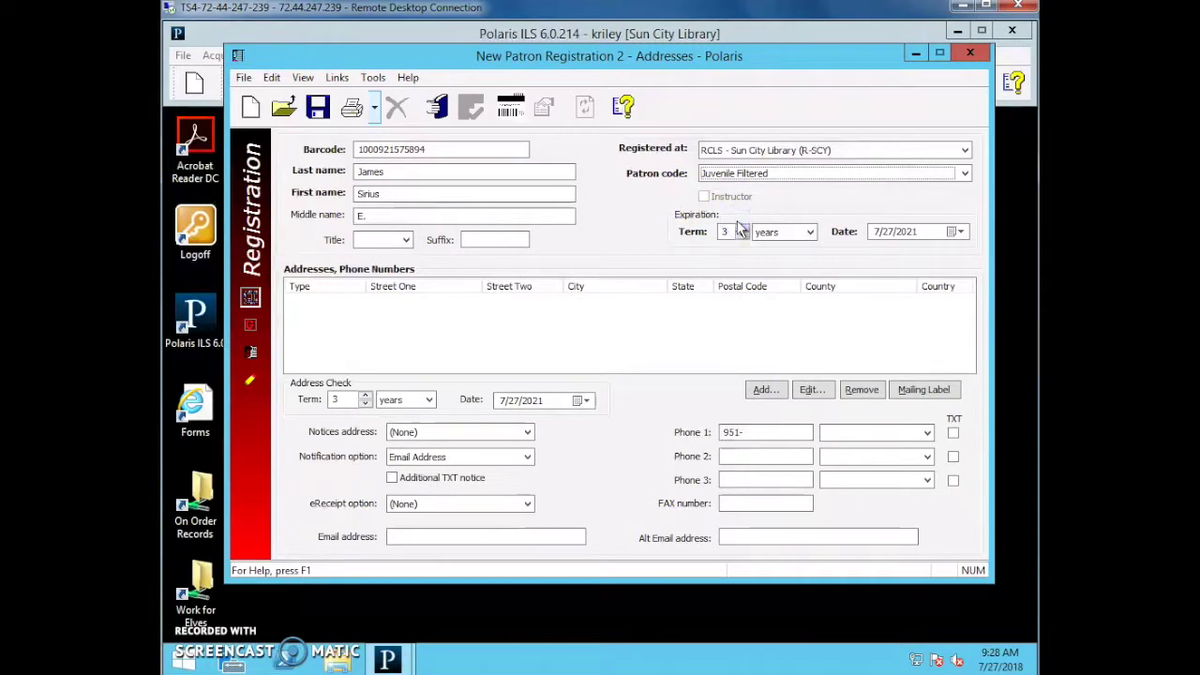
{"action": "left_click", "coordinate": [780, 232]}
{"action": "left_click", "coordinate": [769, 234]}
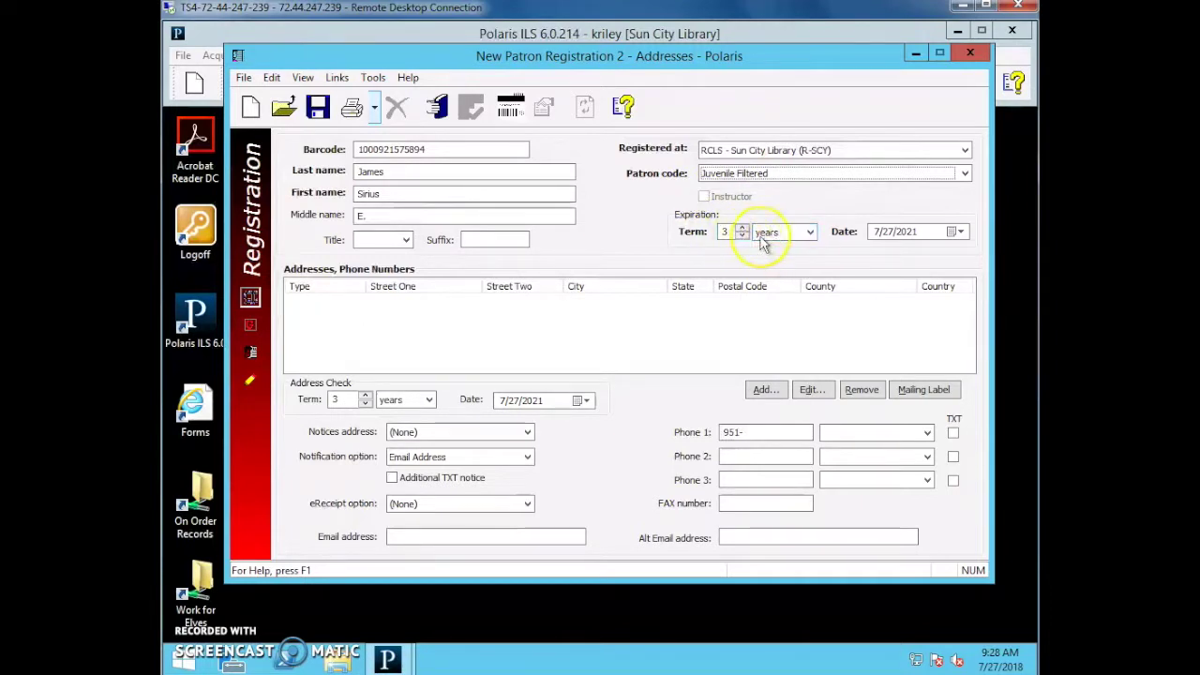
{"action": "left_click", "coordinate": [893, 239]}
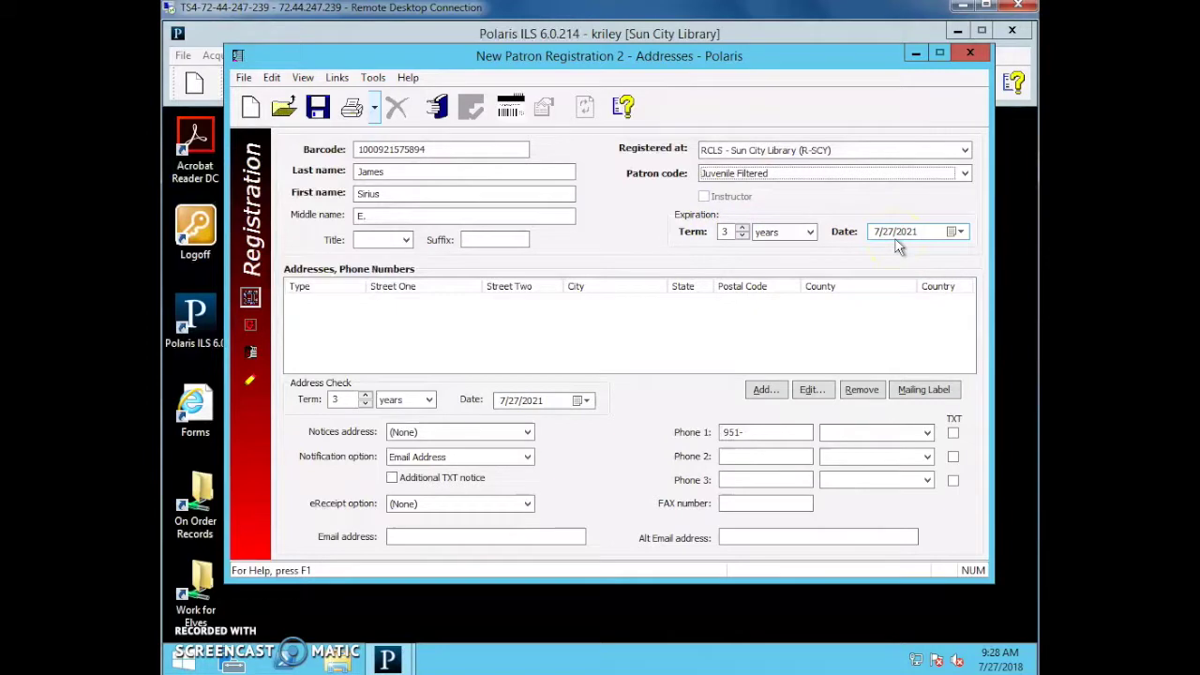
Start a Home address whose postal code 92586 fills in Menifee, Riverside, CA.
{"action": "left_click", "coordinate": [301, 381]}
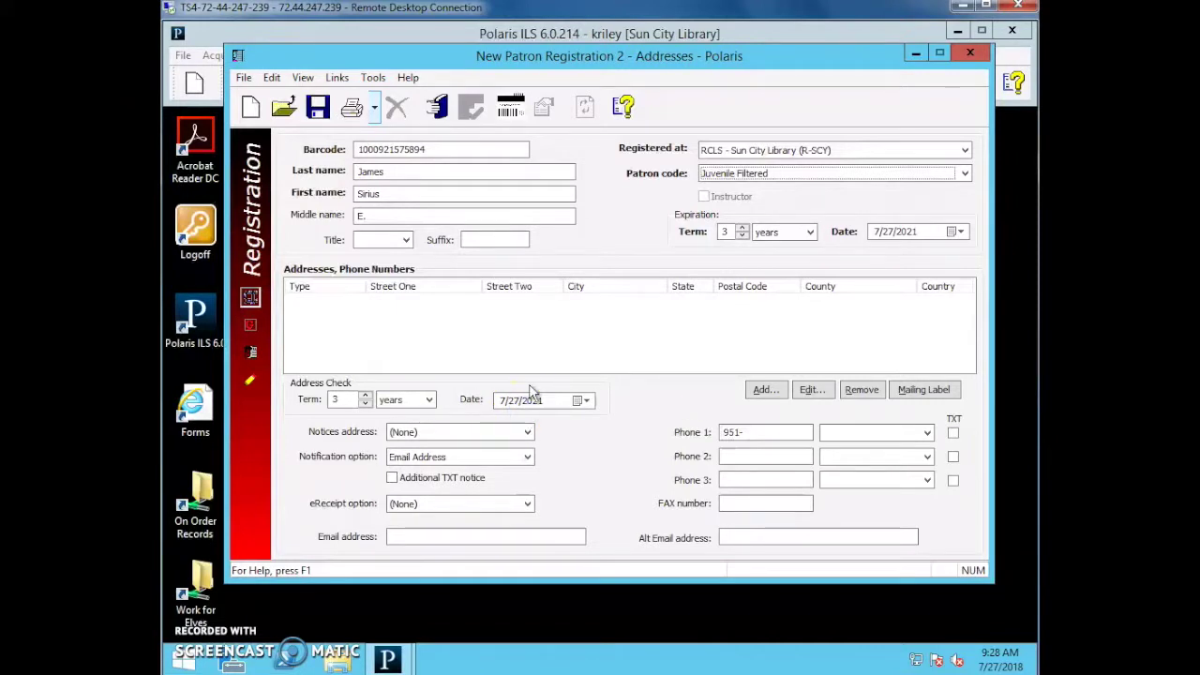
{"action": "left_click", "coordinate": [387, 323]}
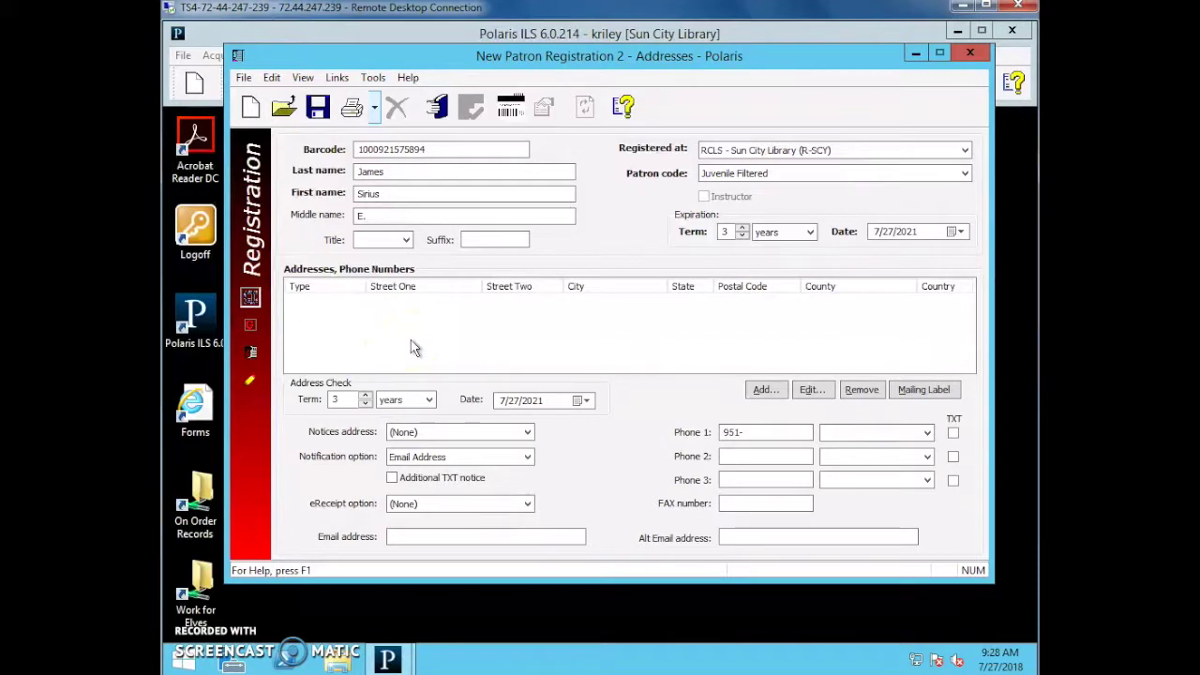
{"action": "left_click", "coordinate": [413, 357]}
Add a Home address with the patron's street, postal code 92586 and city SUN CITY.
{"action": "left_click", "coordinate": [765, 389]}
{"action": "left_click", "coordinate": [681, 292]}
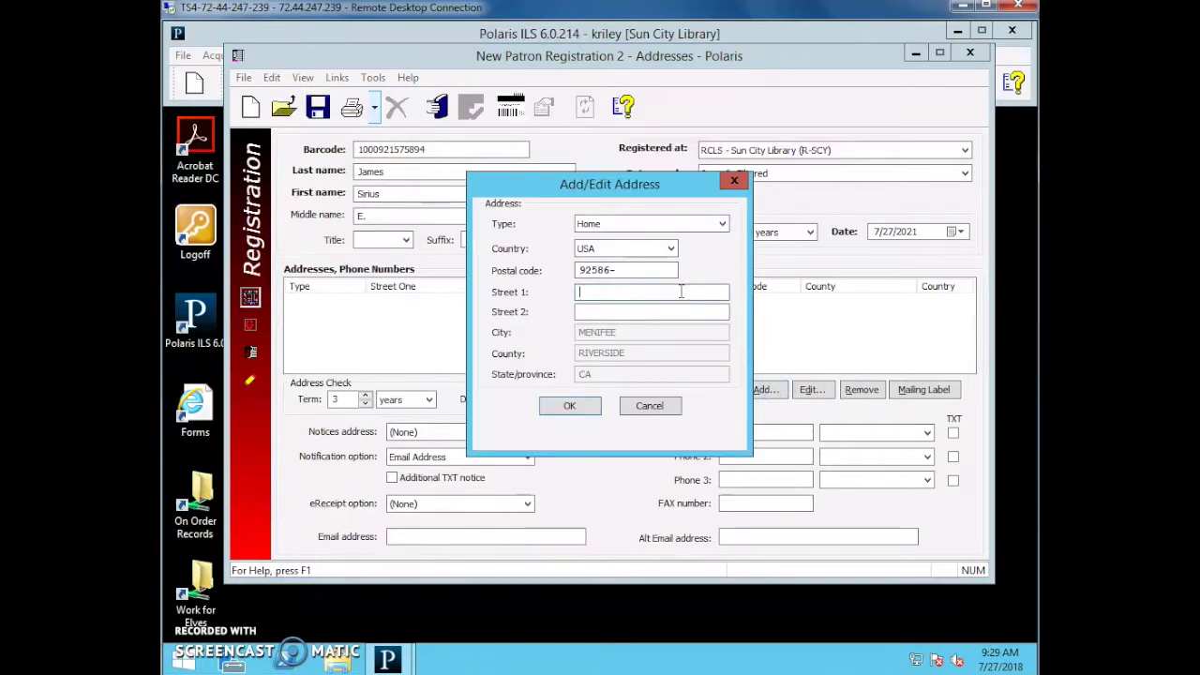
{"action": "left_click", "coordinate": [691, 295]}
{"action": "type", "text": "54186 "}
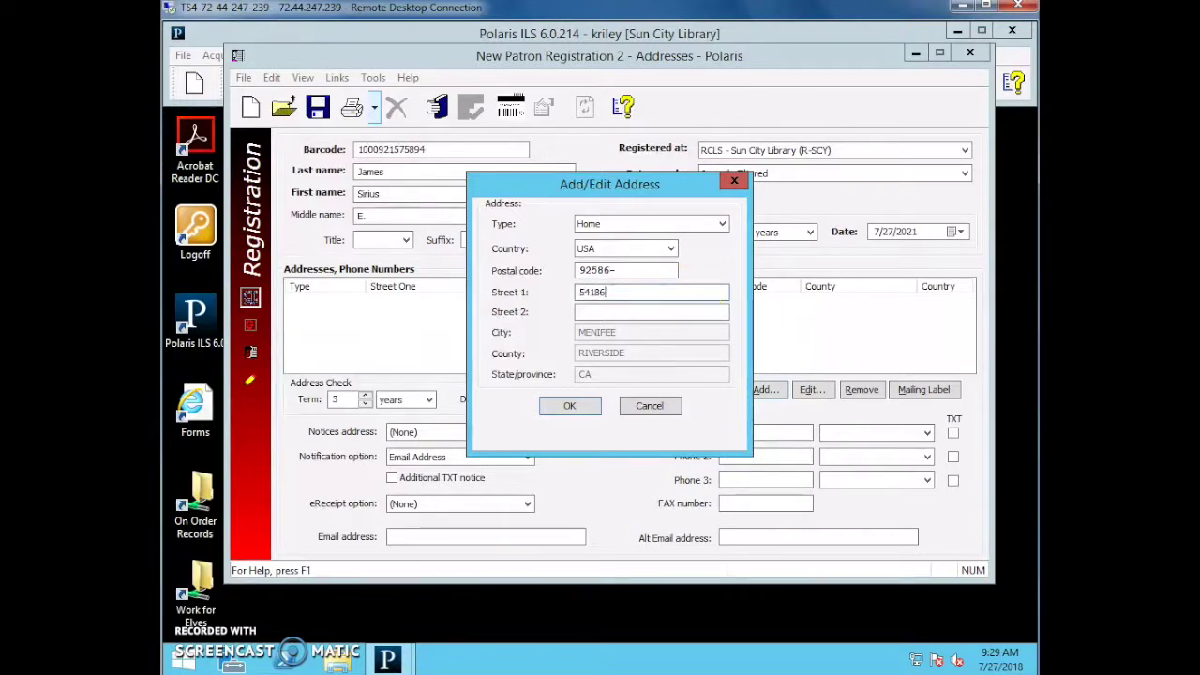
{"action": "type", "text": "Bread Muffin Ln"}
{"action": "left_click", "coordinate": [573, 268]}
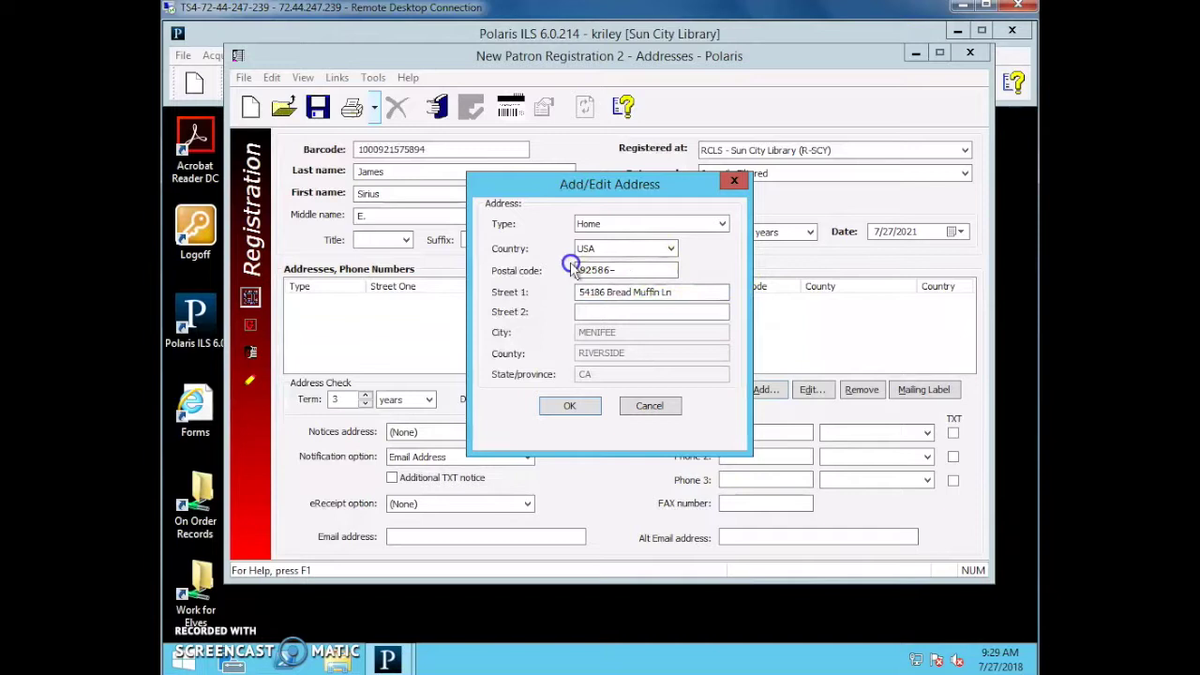
{"action": "left_click_drag", "start_coordinate": [616, 269], "coordinate": [530, 270]}
{"action": "type", "text": "925"}
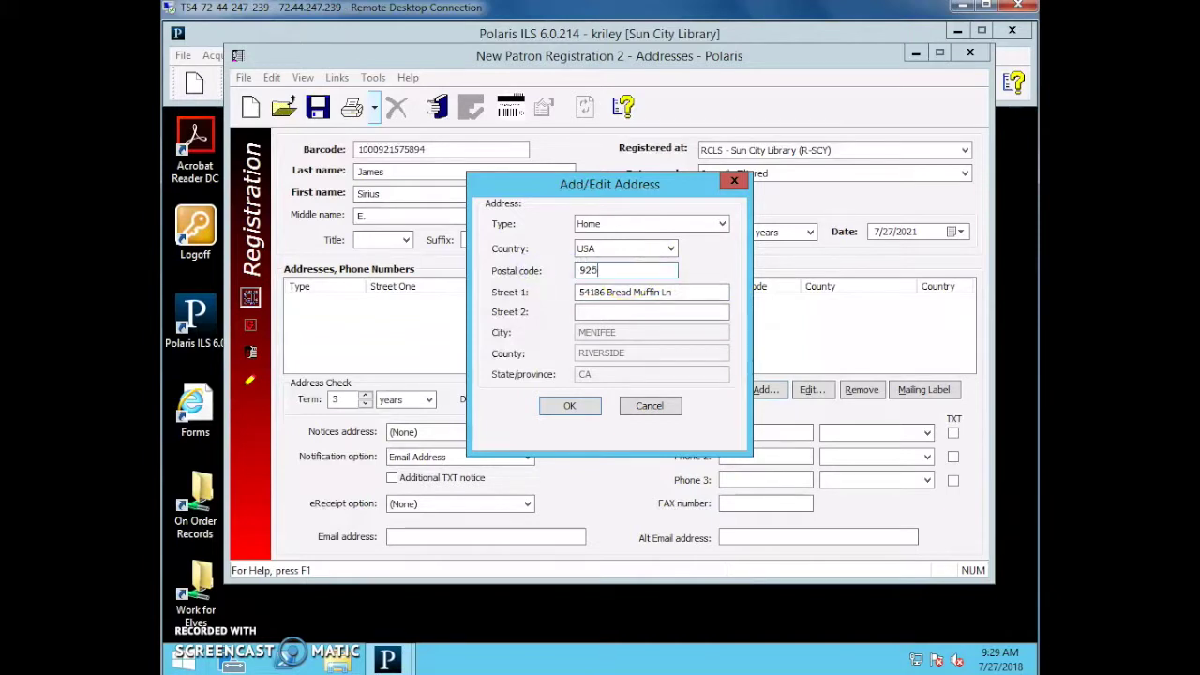
{"action": "type", "text": "86"}
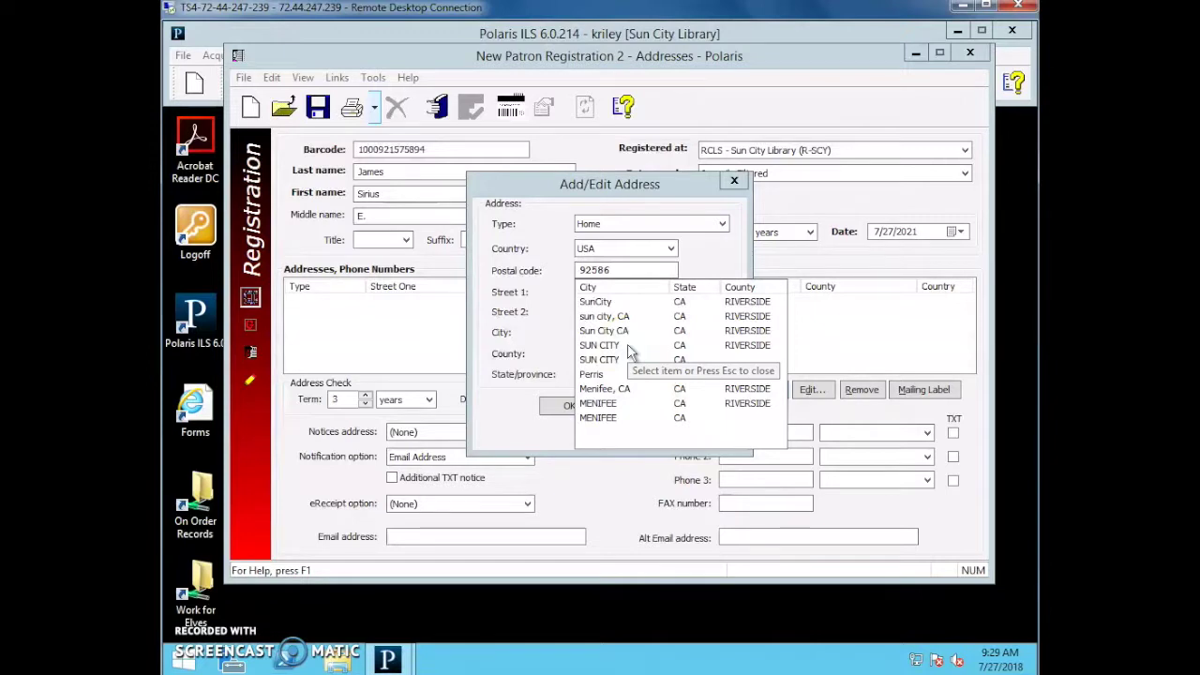
{"action": "double_click", "coordinate": [630, 349]}
{"action": "left_click", "coordinate": [574, 406]}
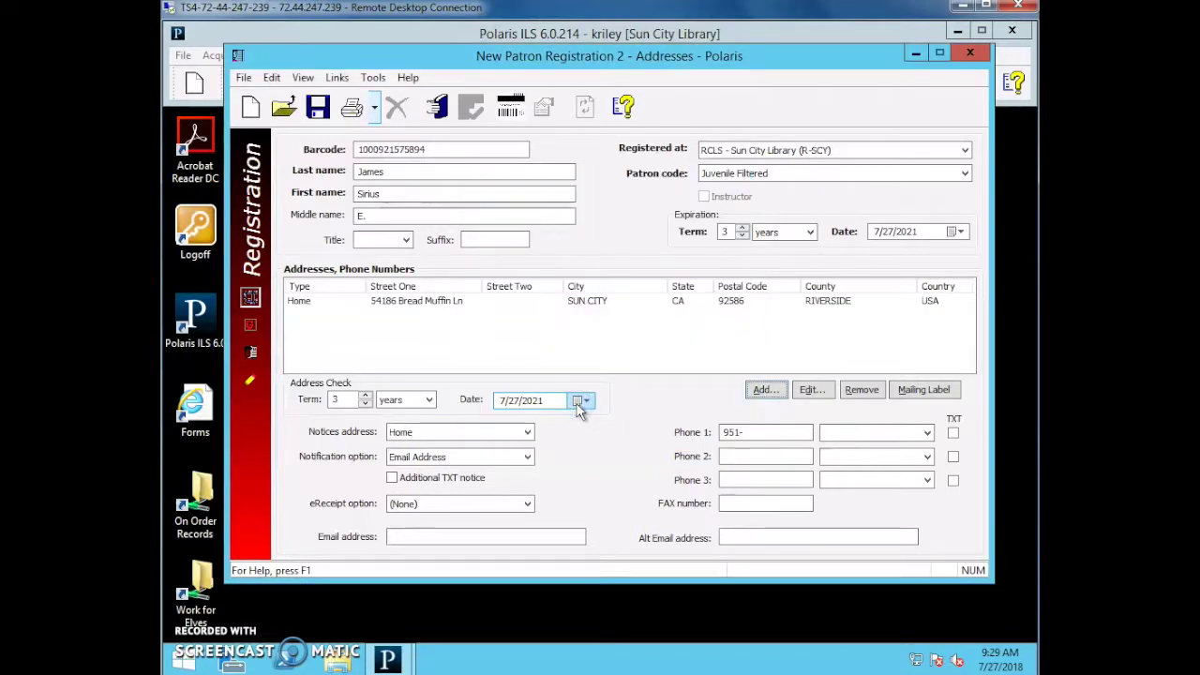
Keep Email Address as the notification option and turn on the Additional TXT notice.
{"action": "left_click", "coordinate": [591, 408]}
{"action": "left_click", "coordinate": [310, 419]}
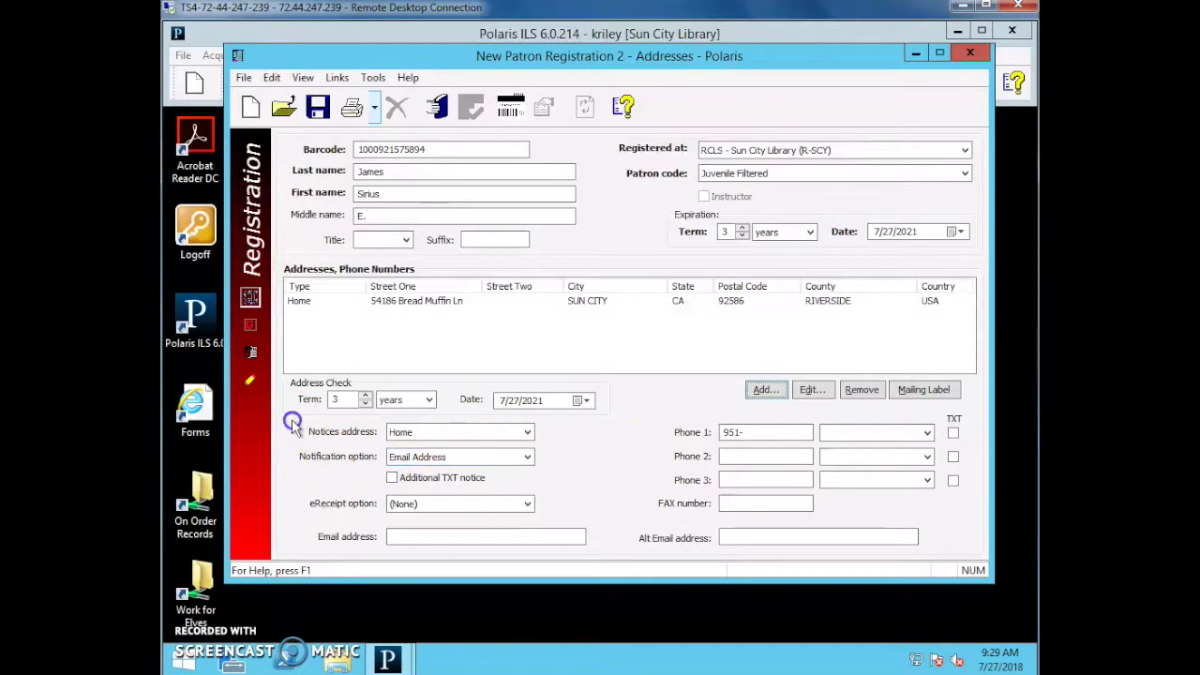
{"action": "left_click", "coordinate": [298, 455]}
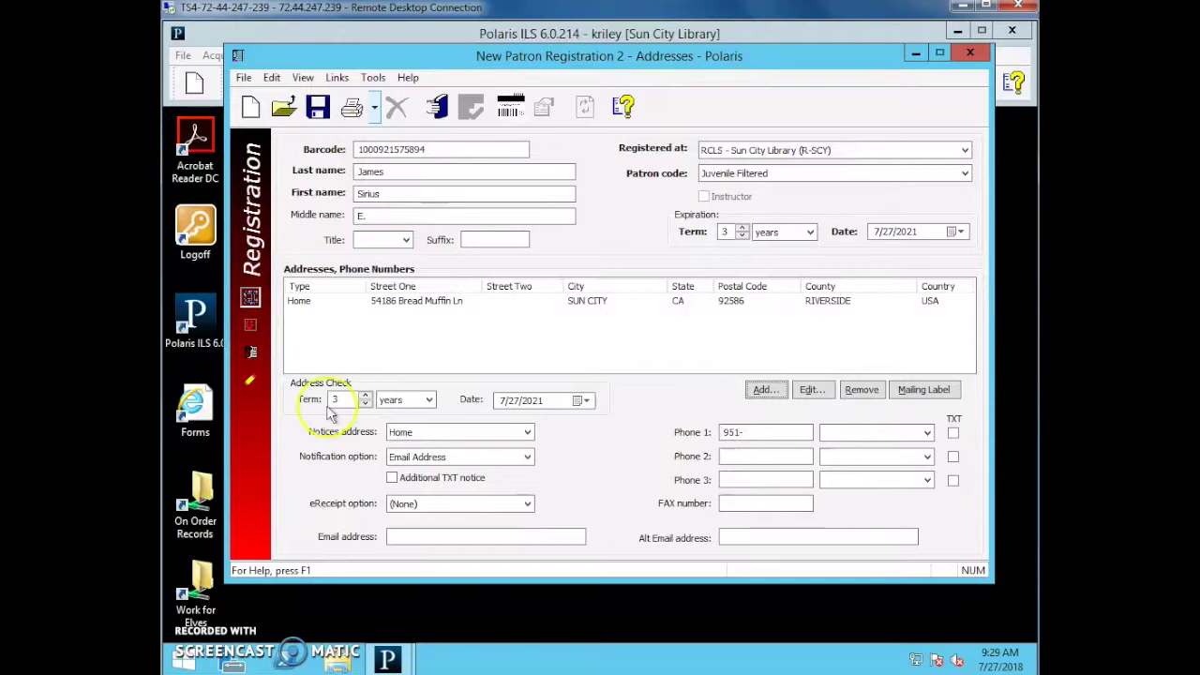
{"action": "left_click", "coordinate": [408, 456]}
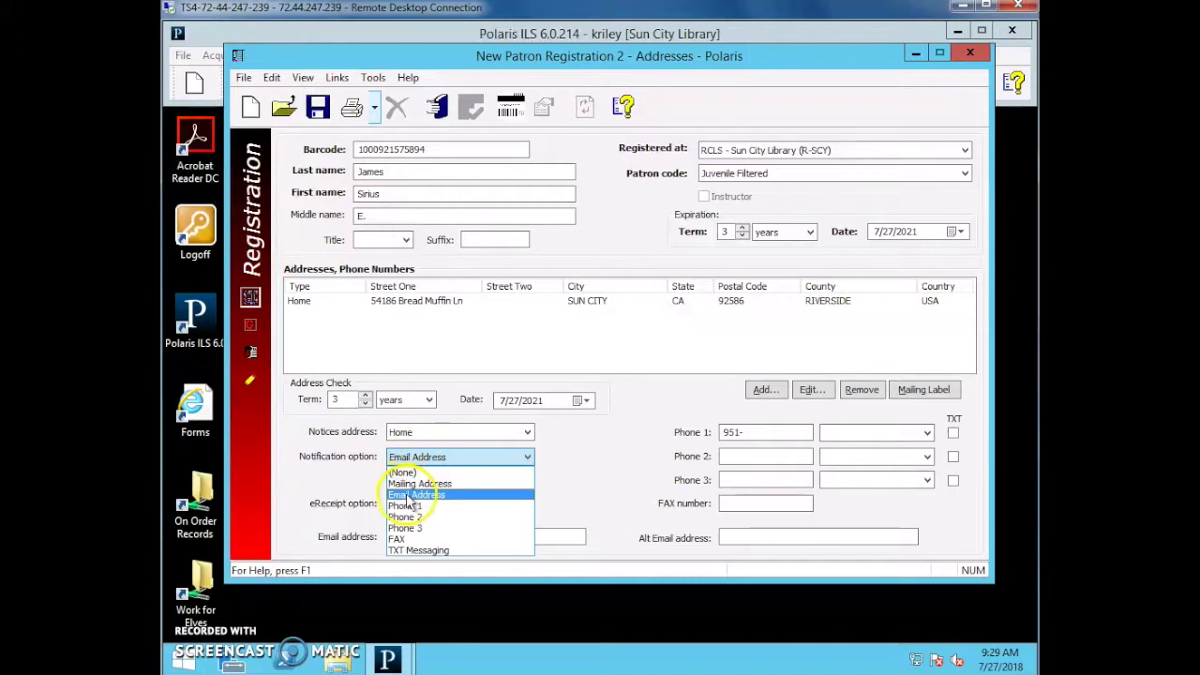
{"action": "left_click", "coordinate": [403, 494]}
{"action": "left_click", "coordinate": [409, 479]}
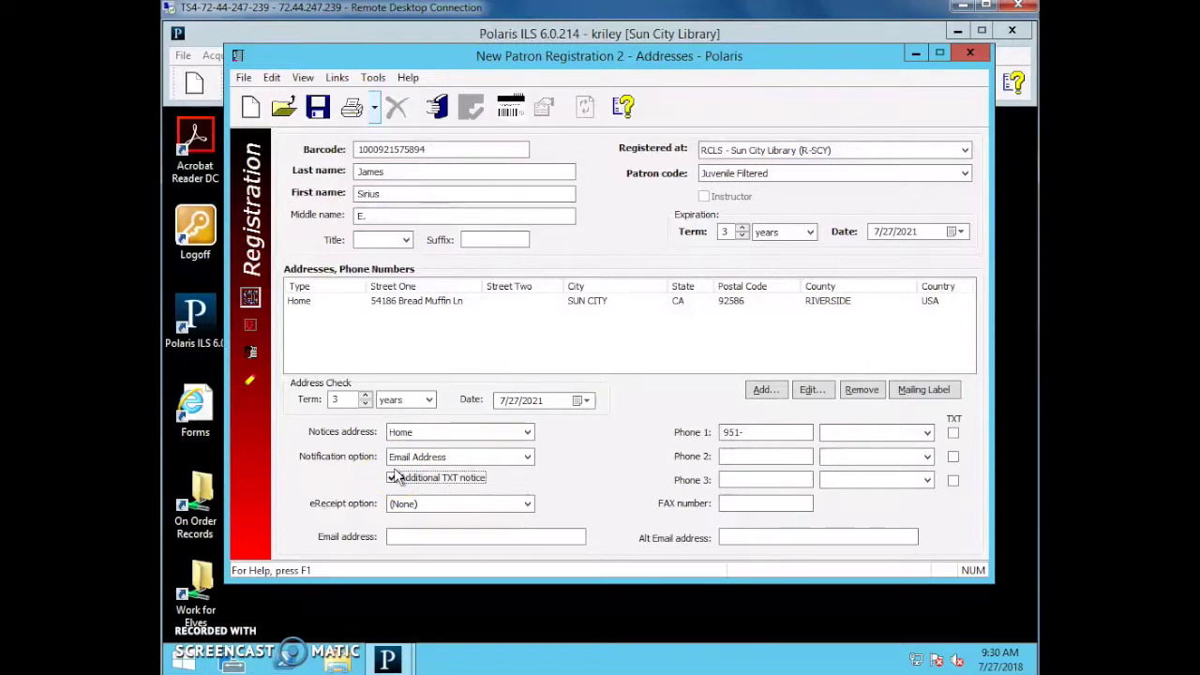
{"action": "key", "text": "shift+Tab"}
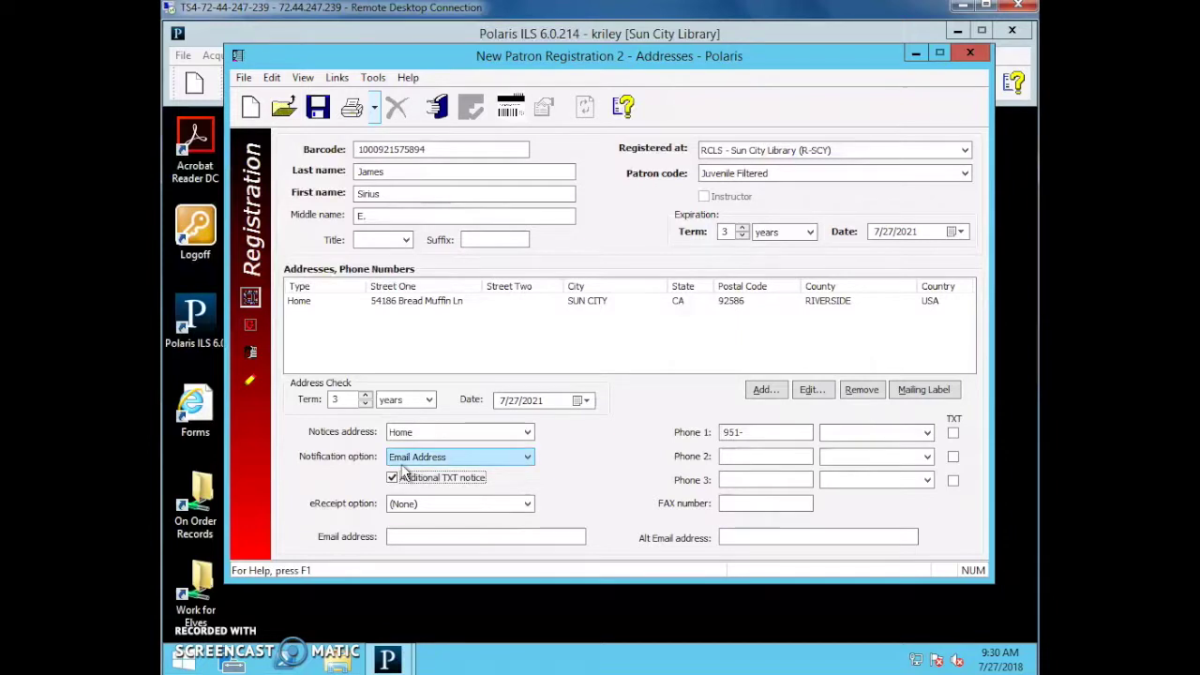
{"action": "left_click", "coordinate": [398, 459]}
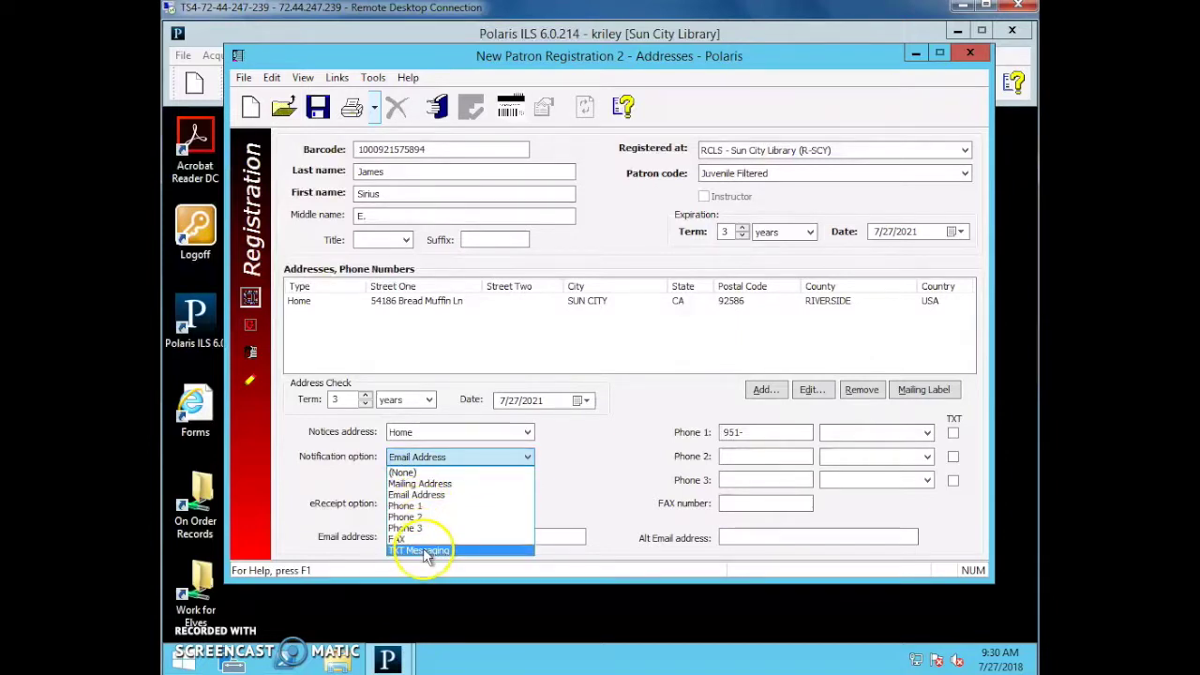
{"action": "left_click", "coordinate": [418, 496]}
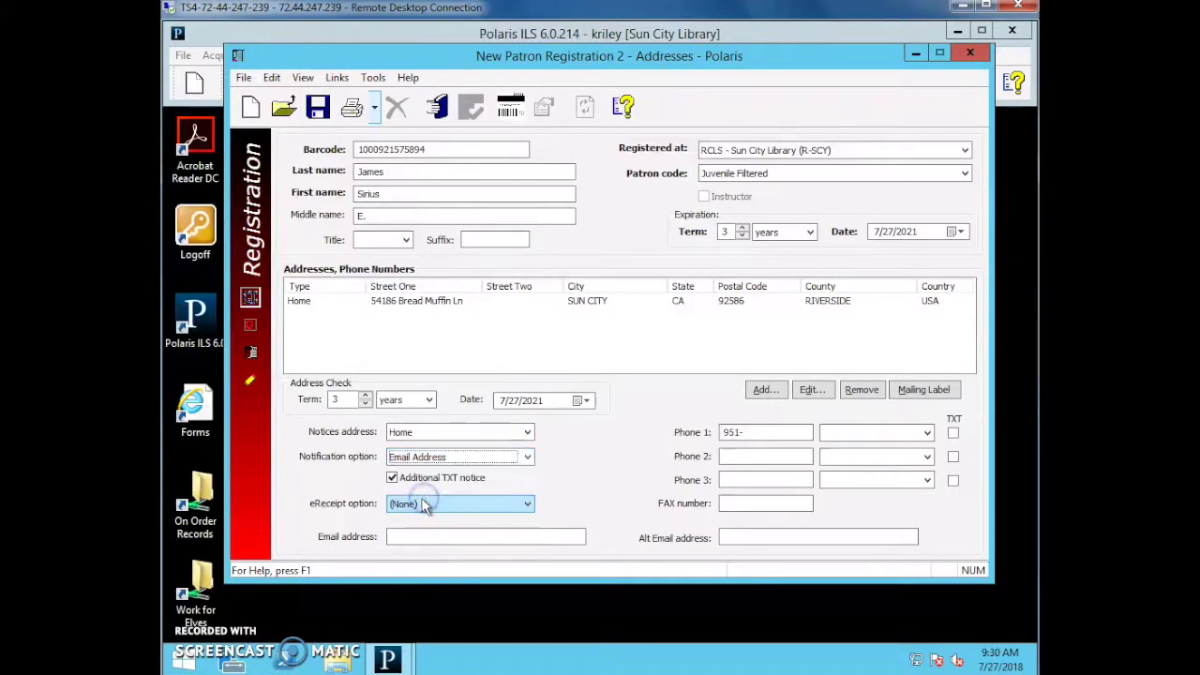
{"action": "left_click", "coordinate": [328, 503]}
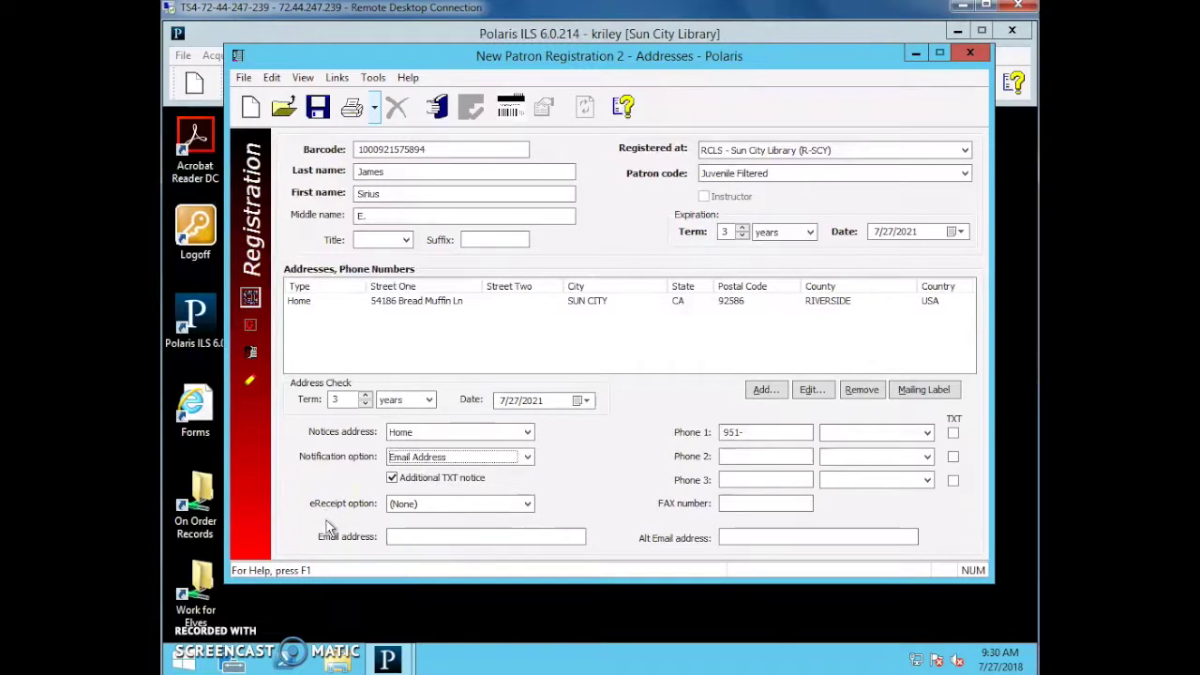
{"action": "left_click", "coordinate": [462, 538]}
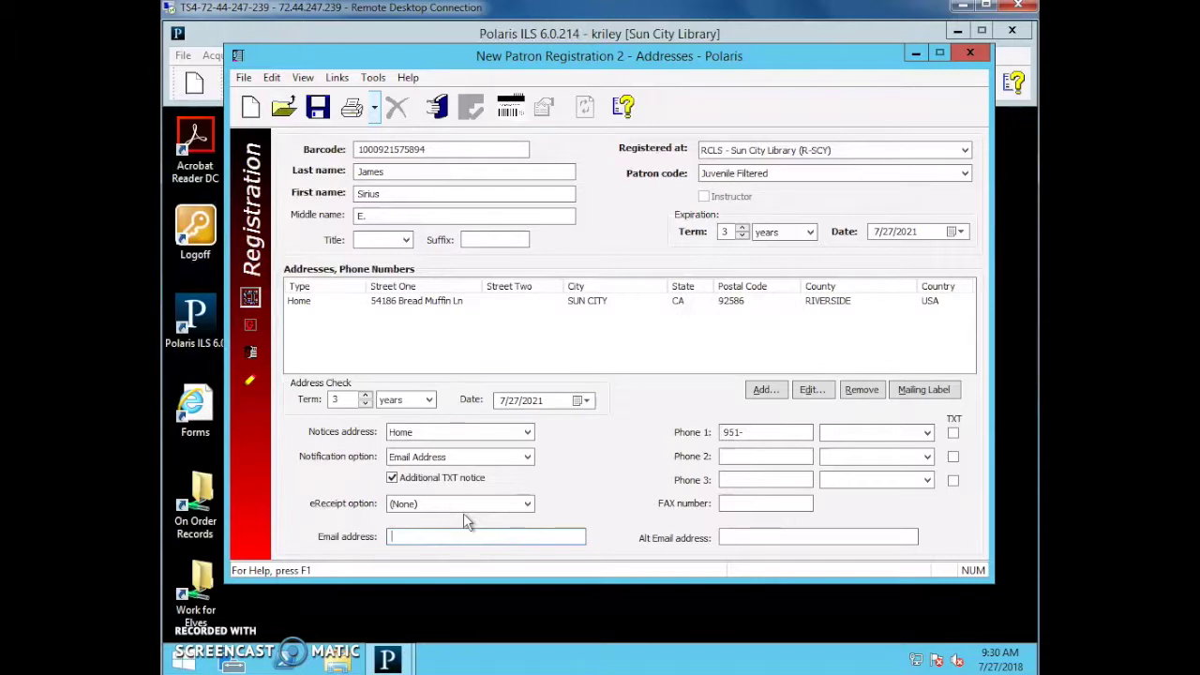
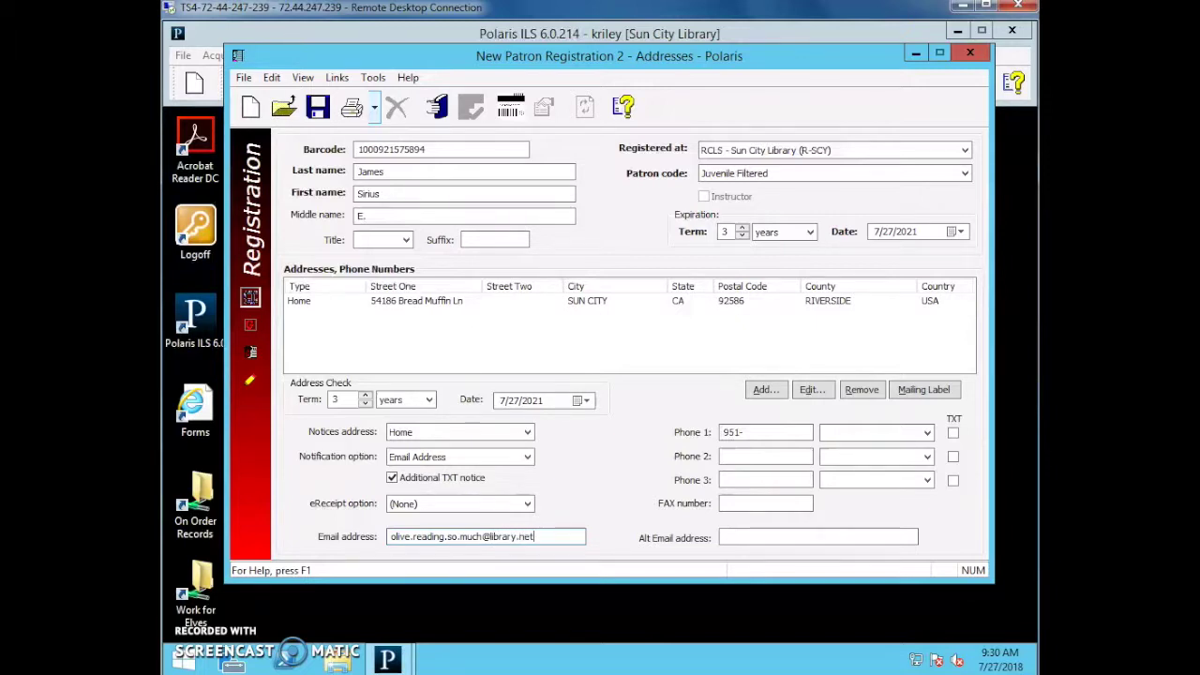
Complete the patron's Phone 1 number, choose MetroPCS as carrier, and enable TXT.
{"action": "left_click", "coordinate": [774, 431]}
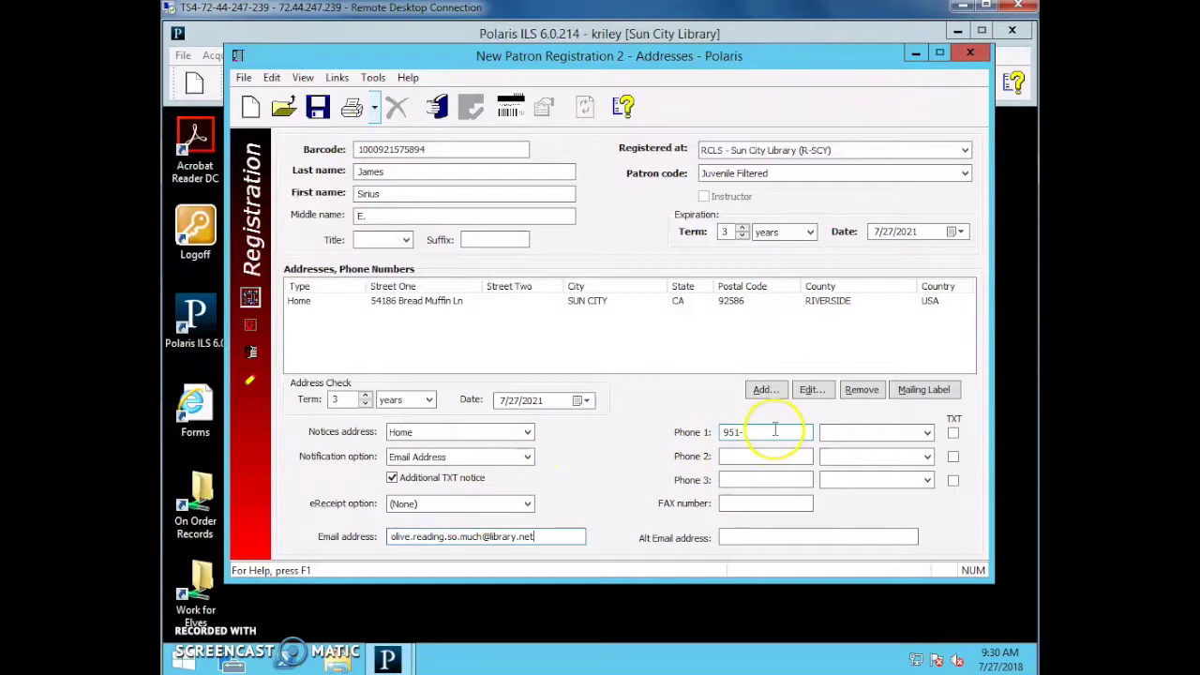
{"action": "type", "text": "951-55"}
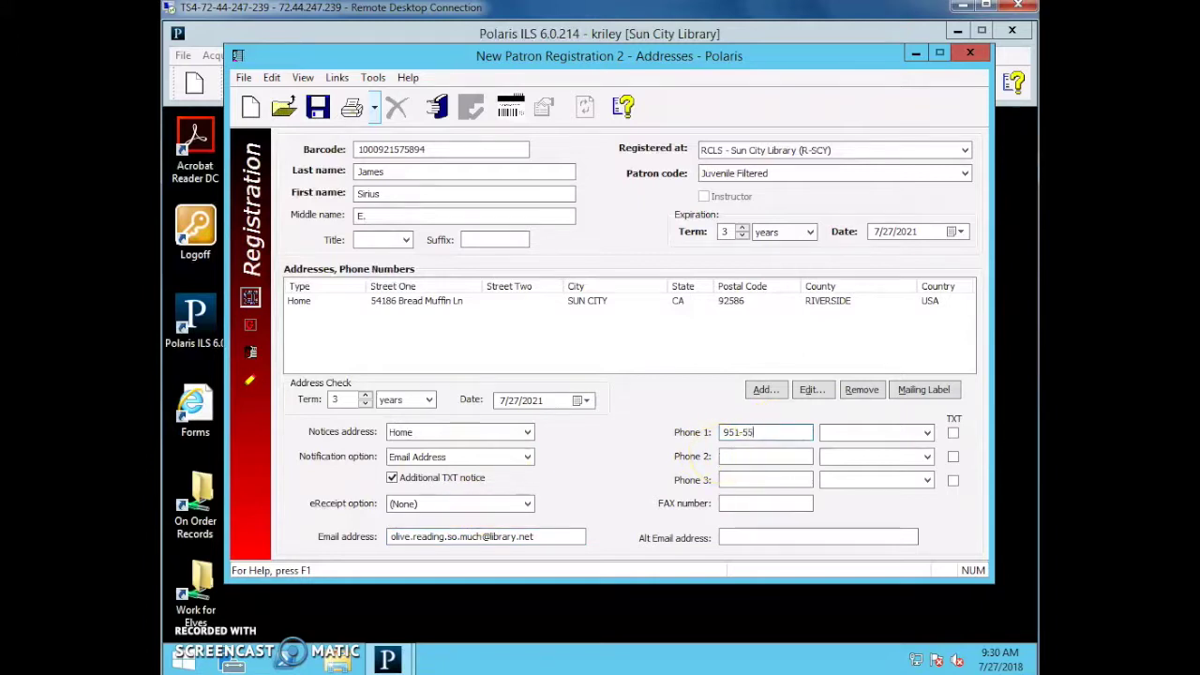
{"action": "type", "text": "5-5555"}
{"action": "left_click", "coordinate": [828, 433]}
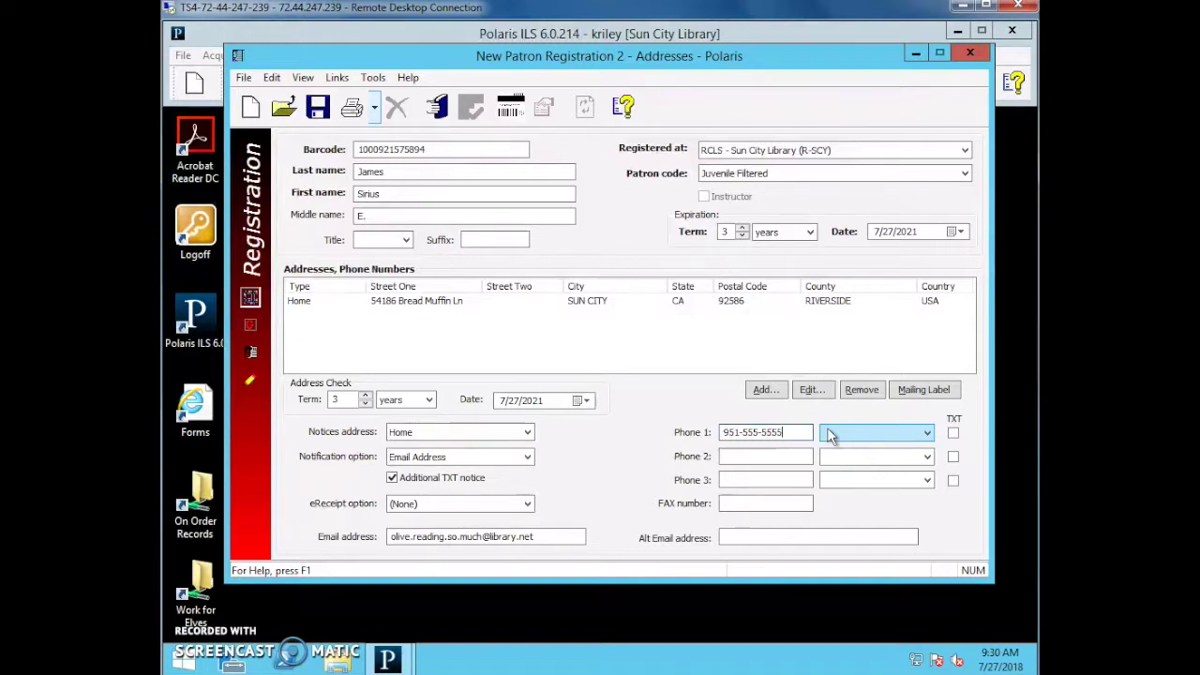
{"action": "left_click", "coordinate": [881, 432]}
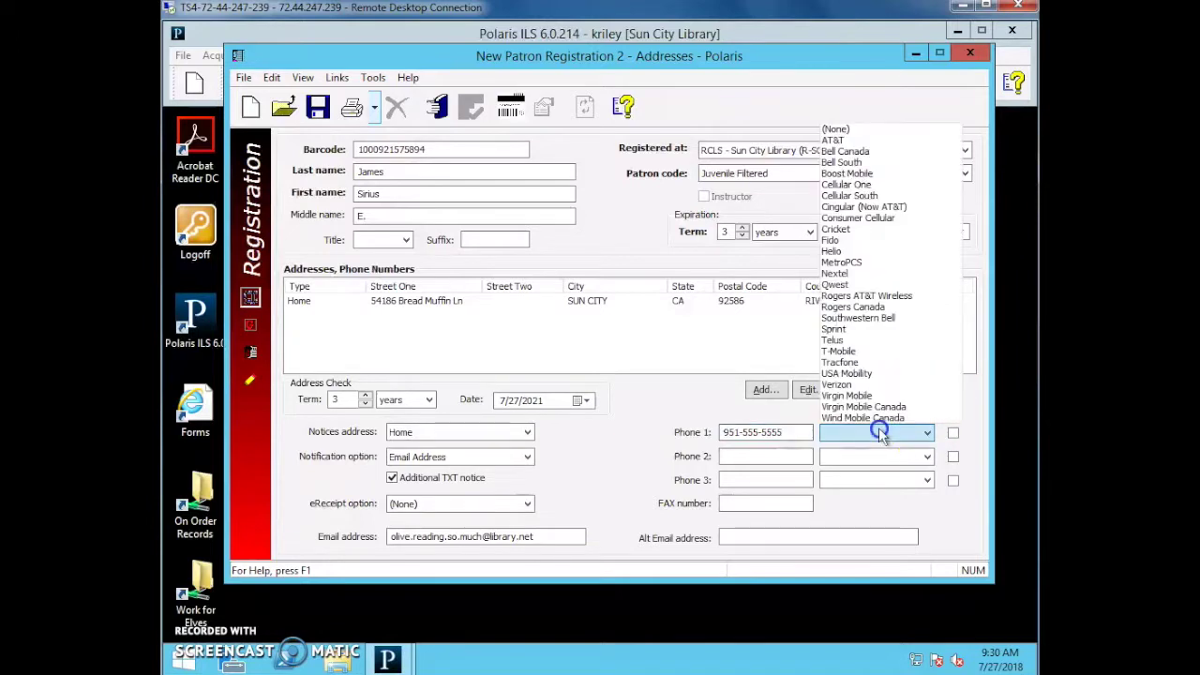
{"action": "left_click", "coordinate": [840, 263]}
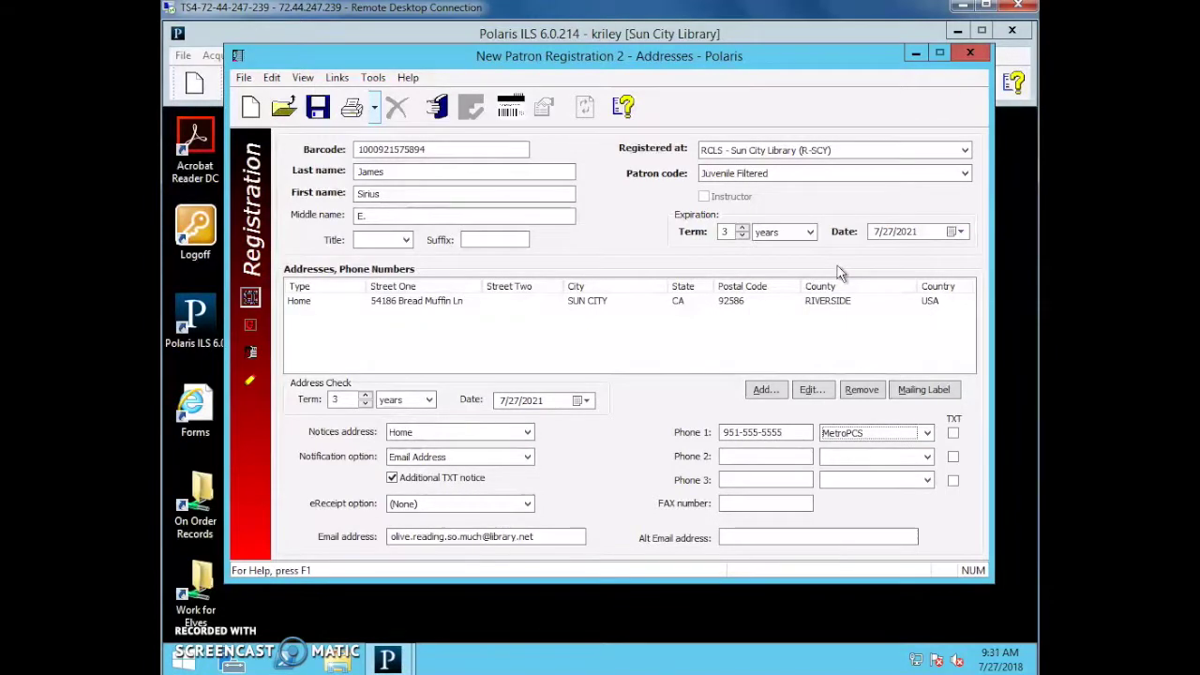
{"action": "left_click", "coordinate": [954, 433]}
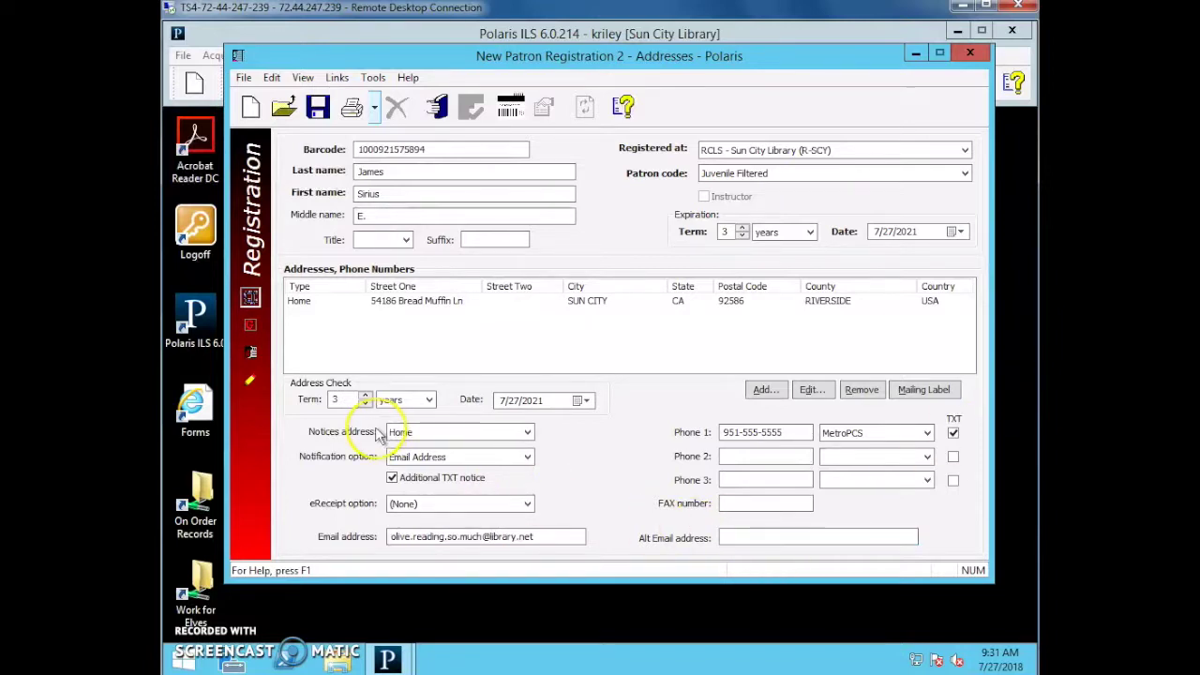
Set the patron's gender to Male on the General page.
{"action": "left_click", "coordinate": [249, 328]}
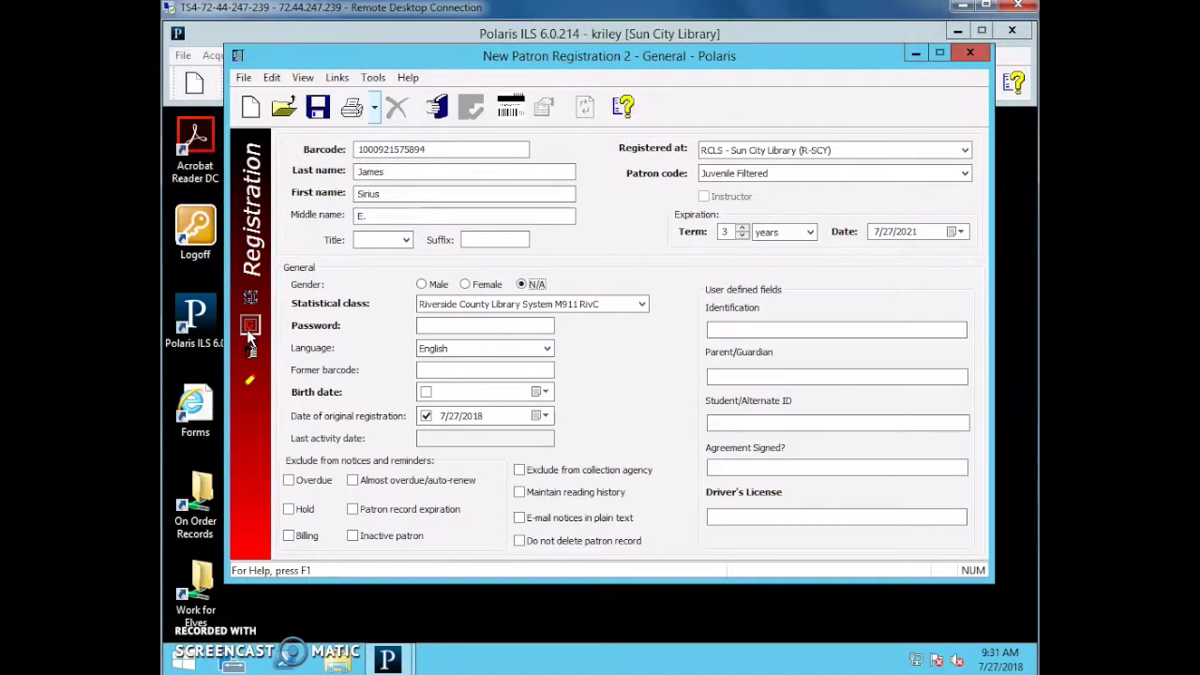
{"action": "left_click", "coordinate": [461, 238]}
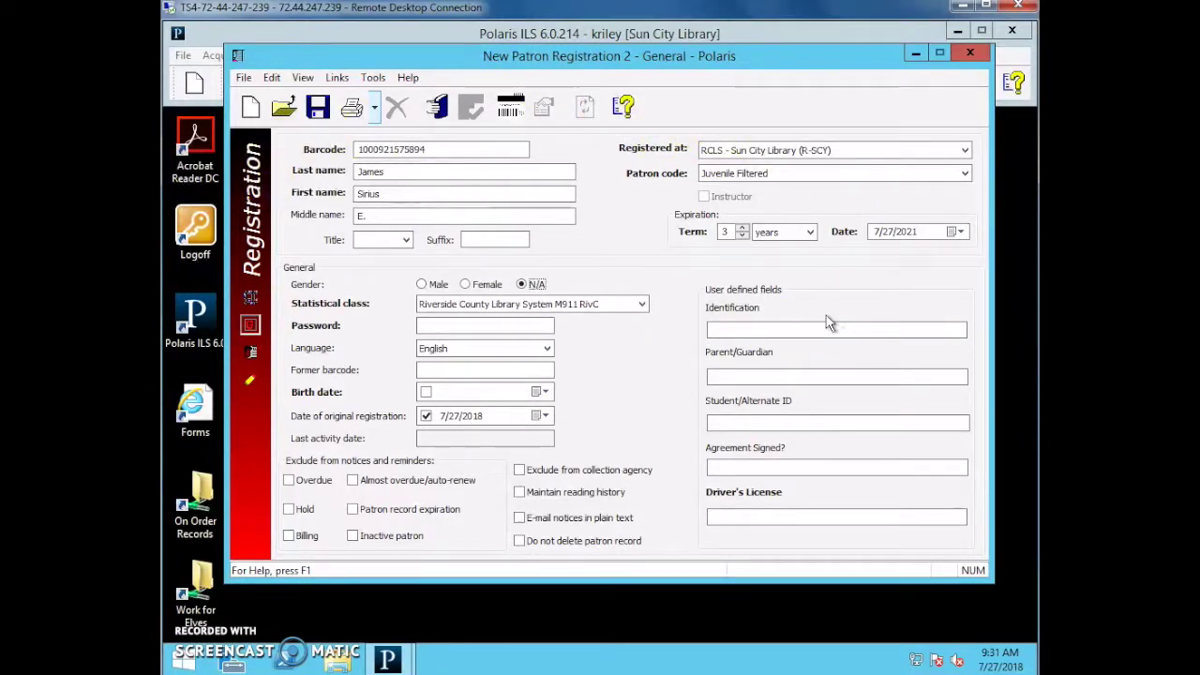
{"action": "left_click", "coordinate": [614, 305]}
{"action": "left_click", "coordinate": [421, 285]}
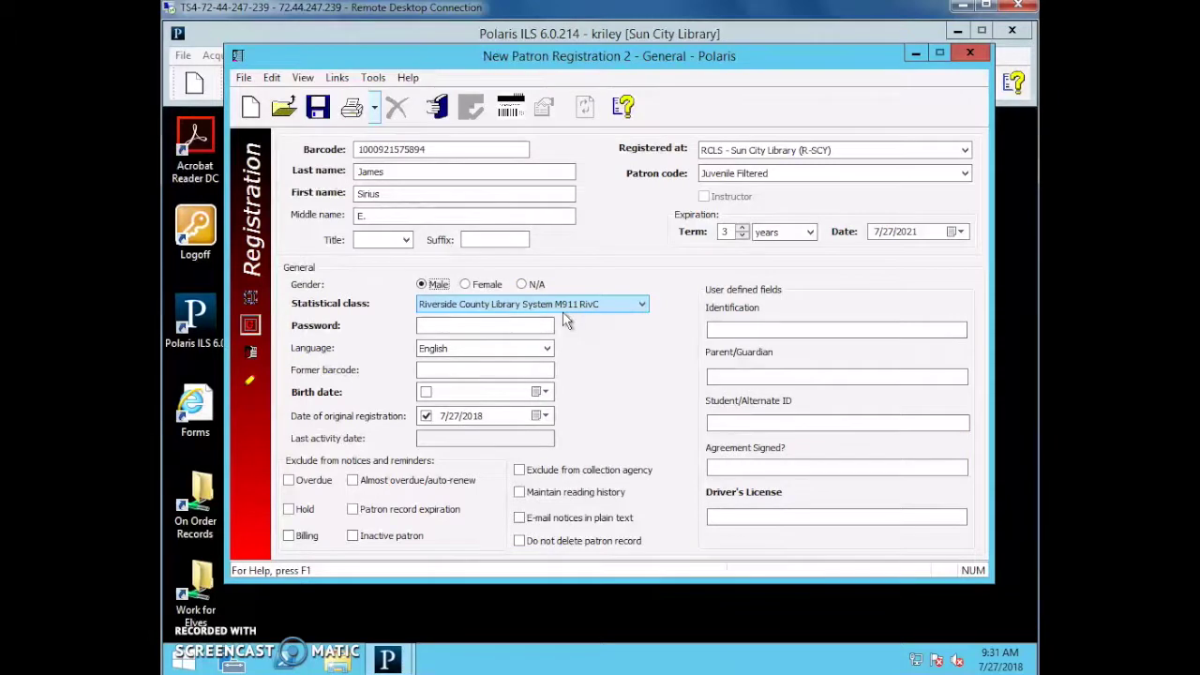
Choose Riverside County Library System M911 RivC as statistical class and enter a password.
{"action": "left_click", "coordinate": [622, 304]}
{"action": "scroll", "coordinate": [622, 318], "scroll_direction": "up", "scroll_amount": 10}
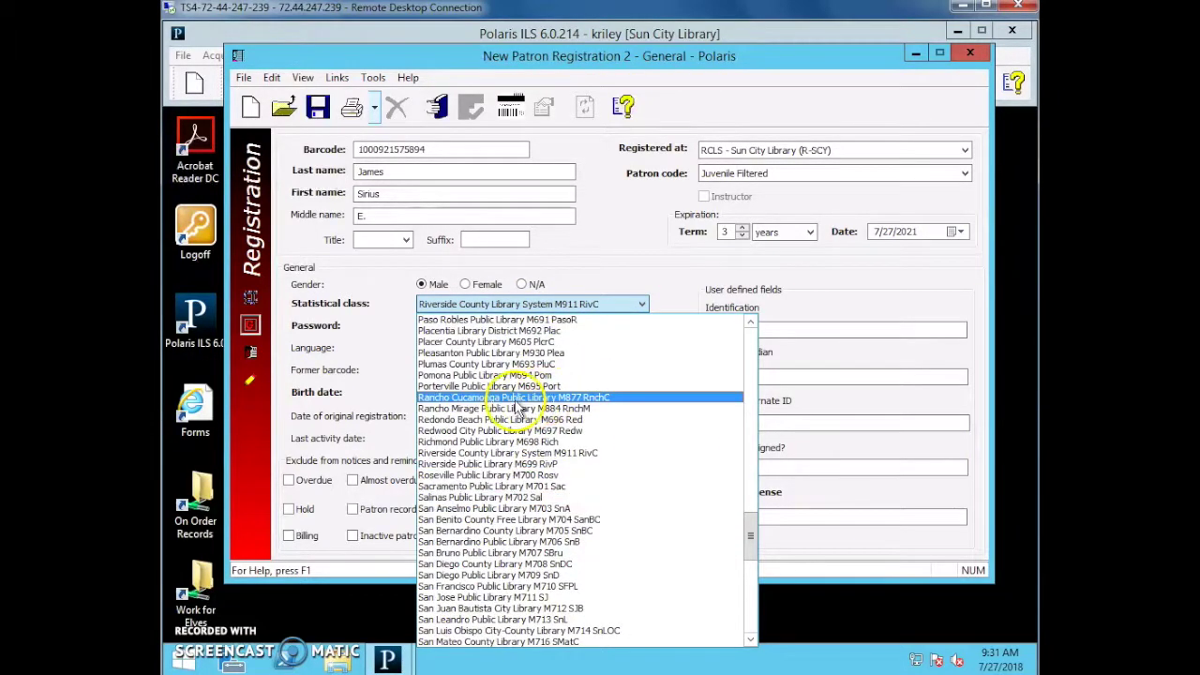
{"action": "left_click", "coordinate": [616, 317]}
{"action": "left_click", "coordinate": [637, 308]}
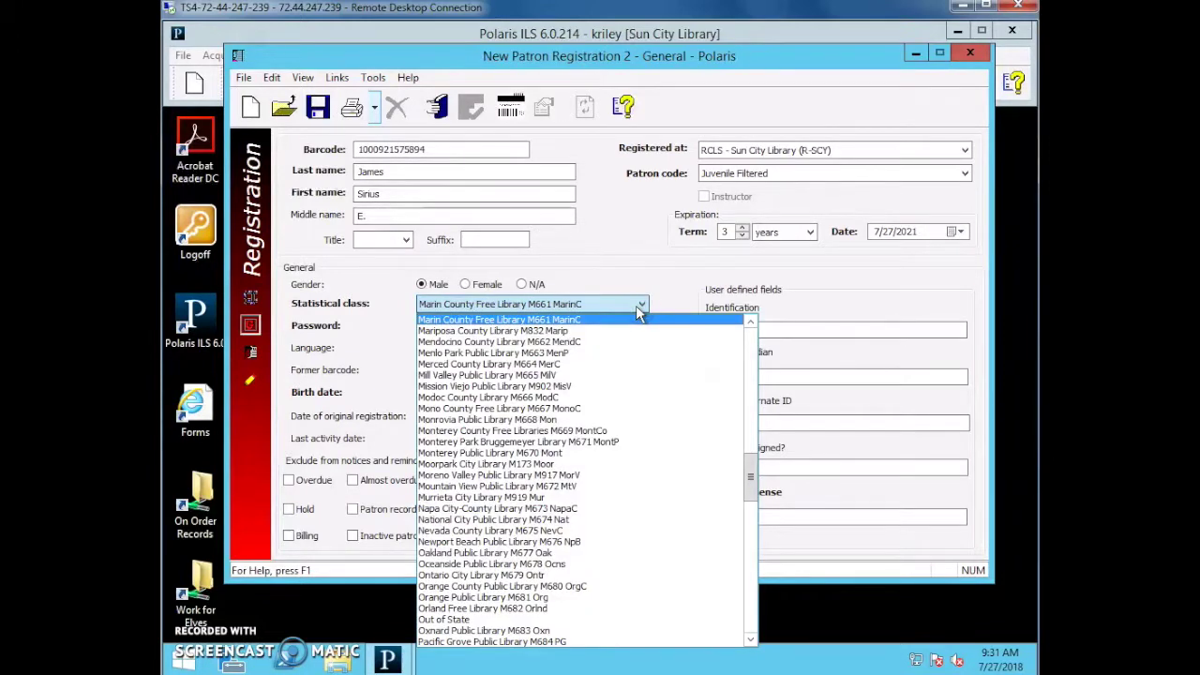
{"action": "type", "text": "riv"}
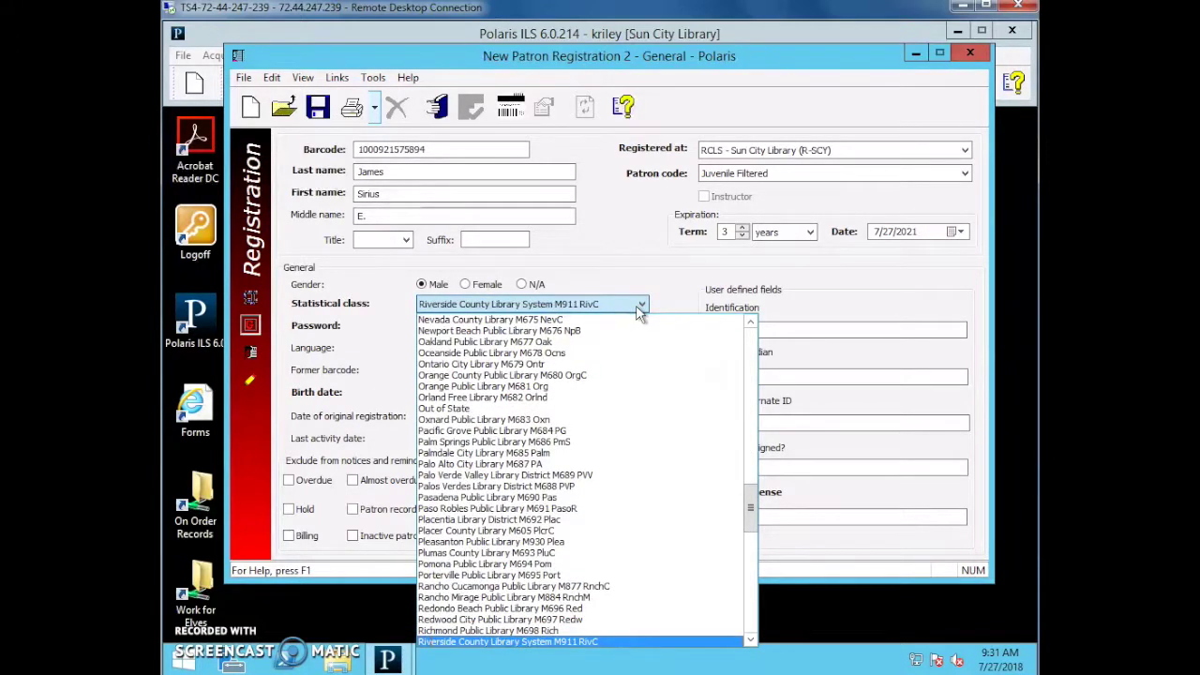
{"action": "key", "text": "Return"}
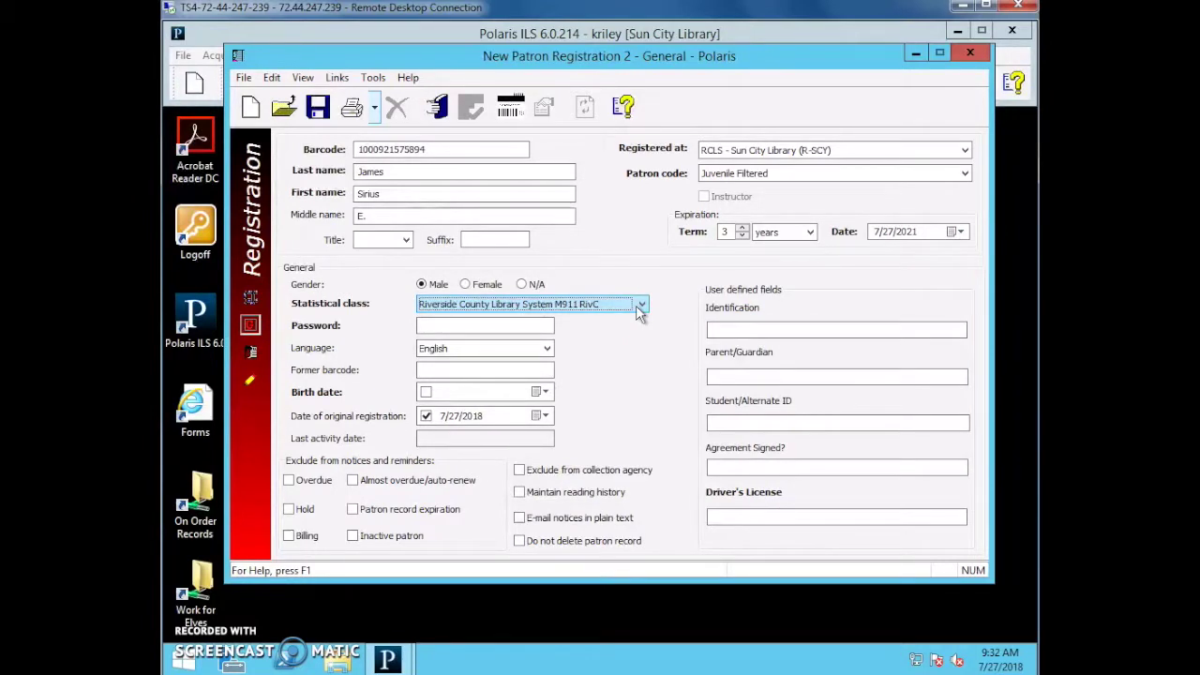
{"action": "left_click", "coordinate": [522, 328]}
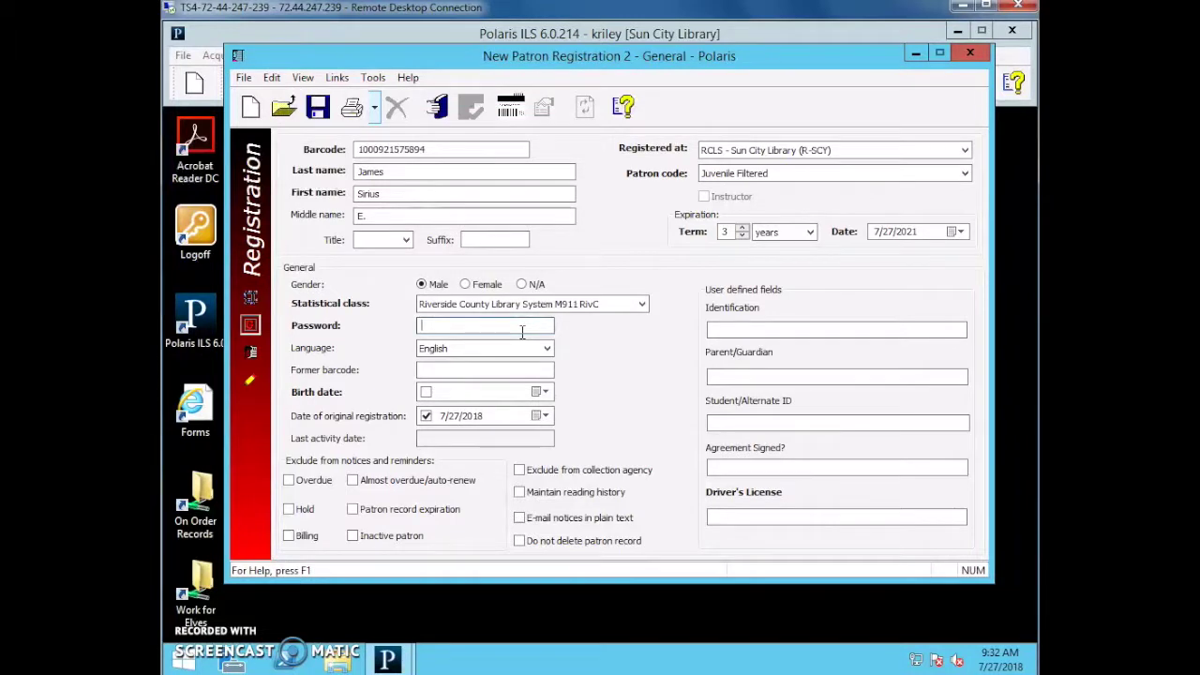
{"action": "type", "text": "1234"}
Set the birth date to 7/18/2002, correcting a first-entered year of 1984.
{"action": "left_click", "coordinate": [553, 373]}
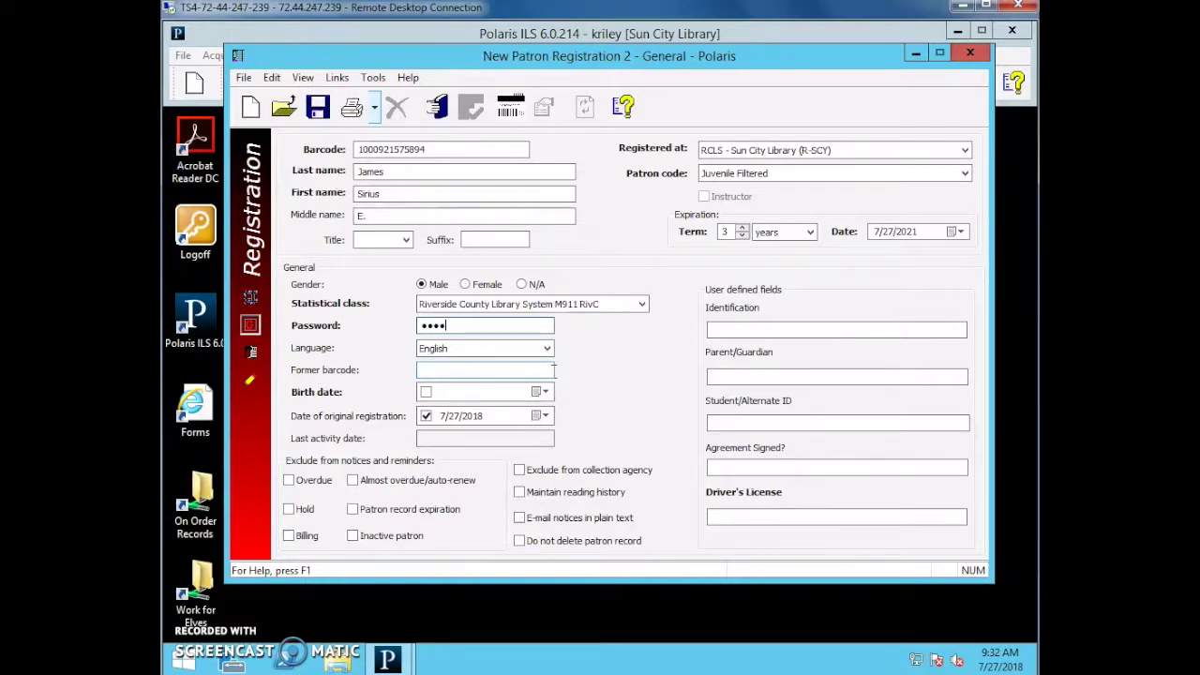
{"action": "left_click", "coordinate": [536, 393]}
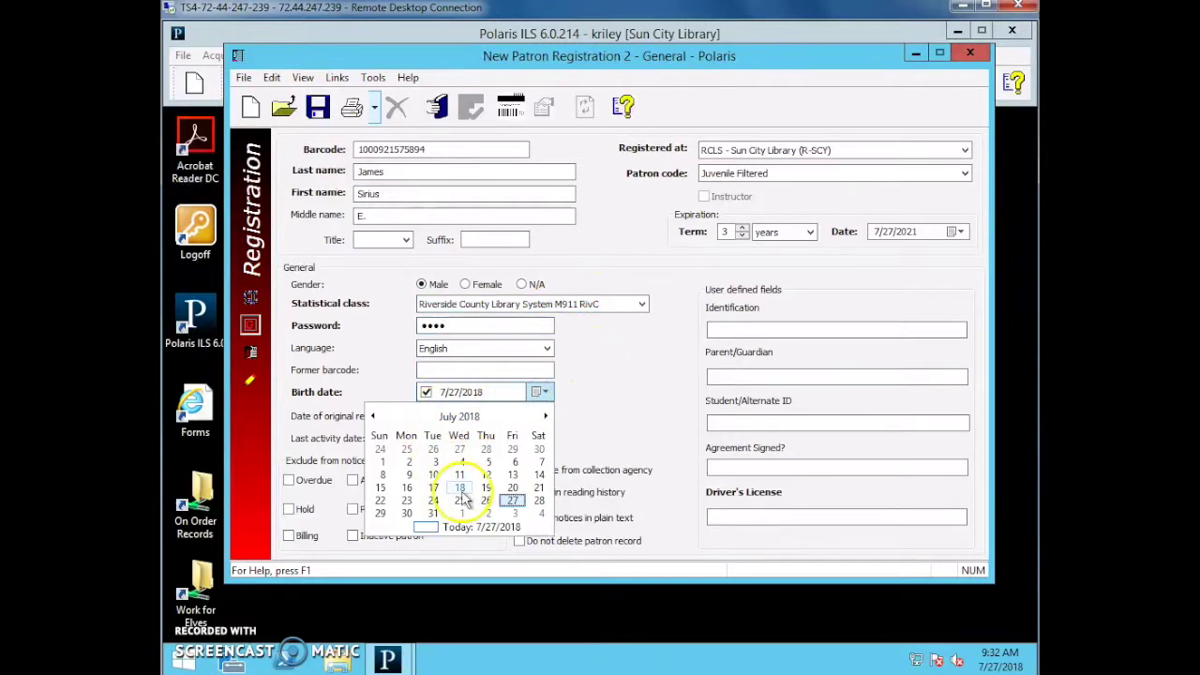
{"action": "left_click", "coordinate": [456, 478]}
{"action": "left_click", "coordinate": [473, 394]}
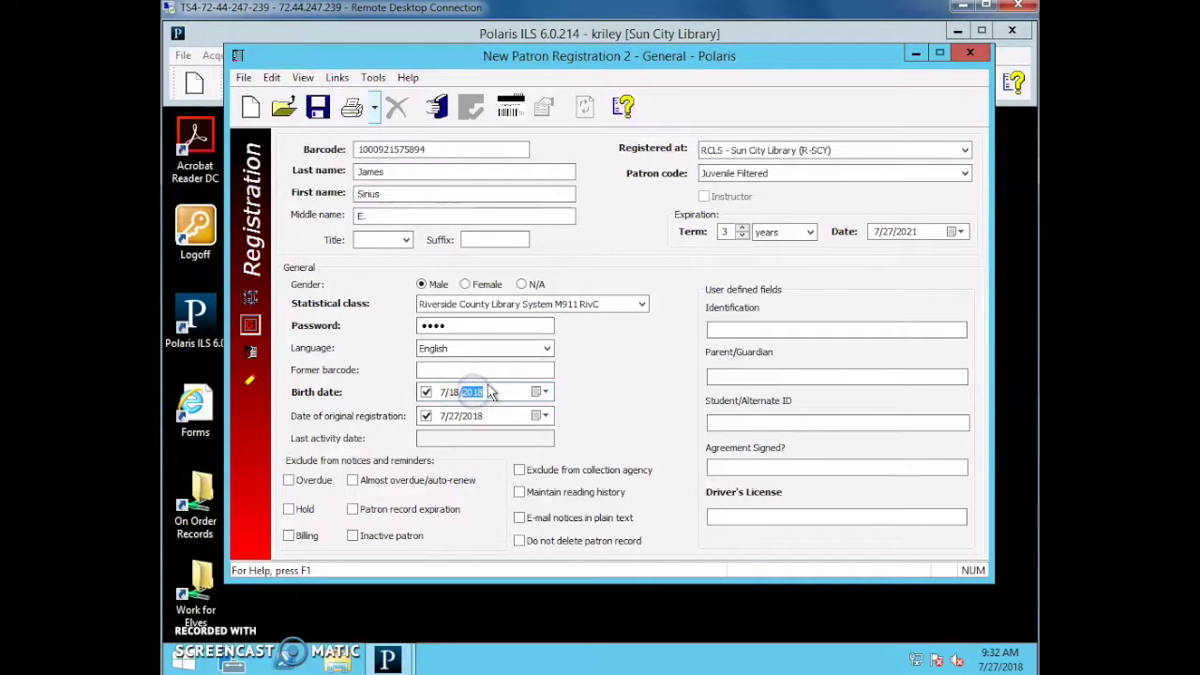
{"action": "type", "text": "1984"}
{"action": "left_click", "coordinate": [536, 372]}
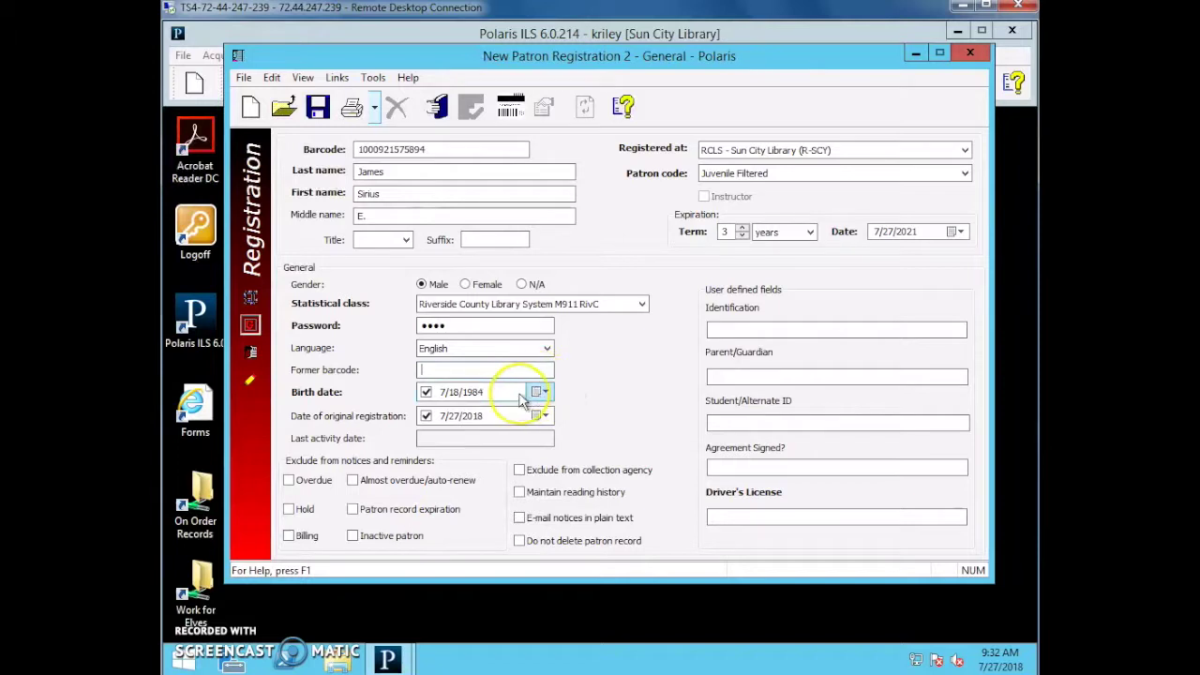
{"action": "left_click", "coordinate": [540, 392]}
{"action": "left_click", "coordinate": [475, 393]}
{"action": "type", "text": "2002"}
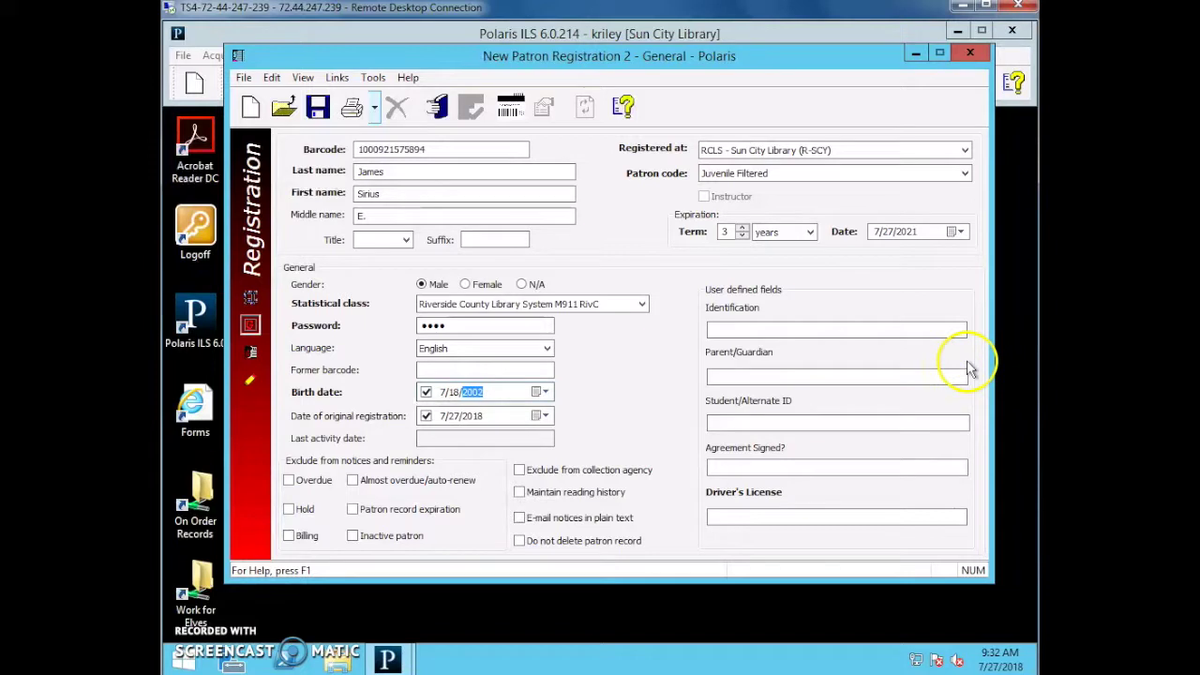
{"action": "left_click", "coordinate": [529, 365]}
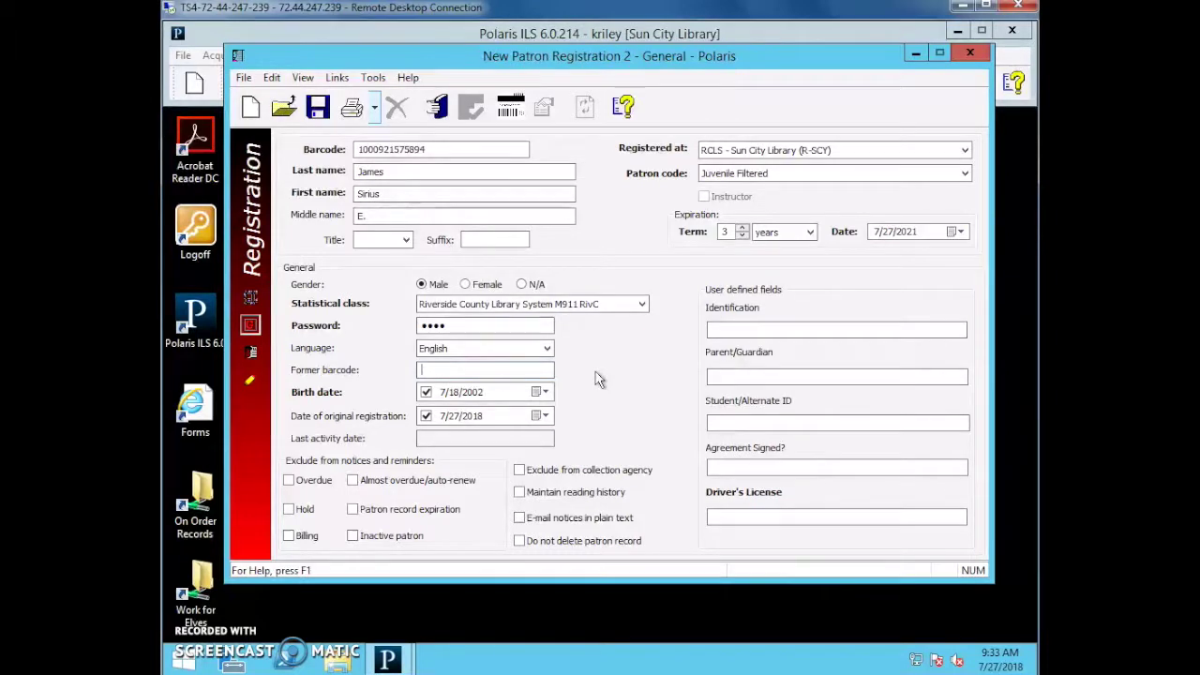
{"action": "left_click", "coordinate": [484, 441]}
Enter the father's name followed by '- Father' in the Parent/Guardian field.
{"action": "left_click", "coordinate": [757, 375]}
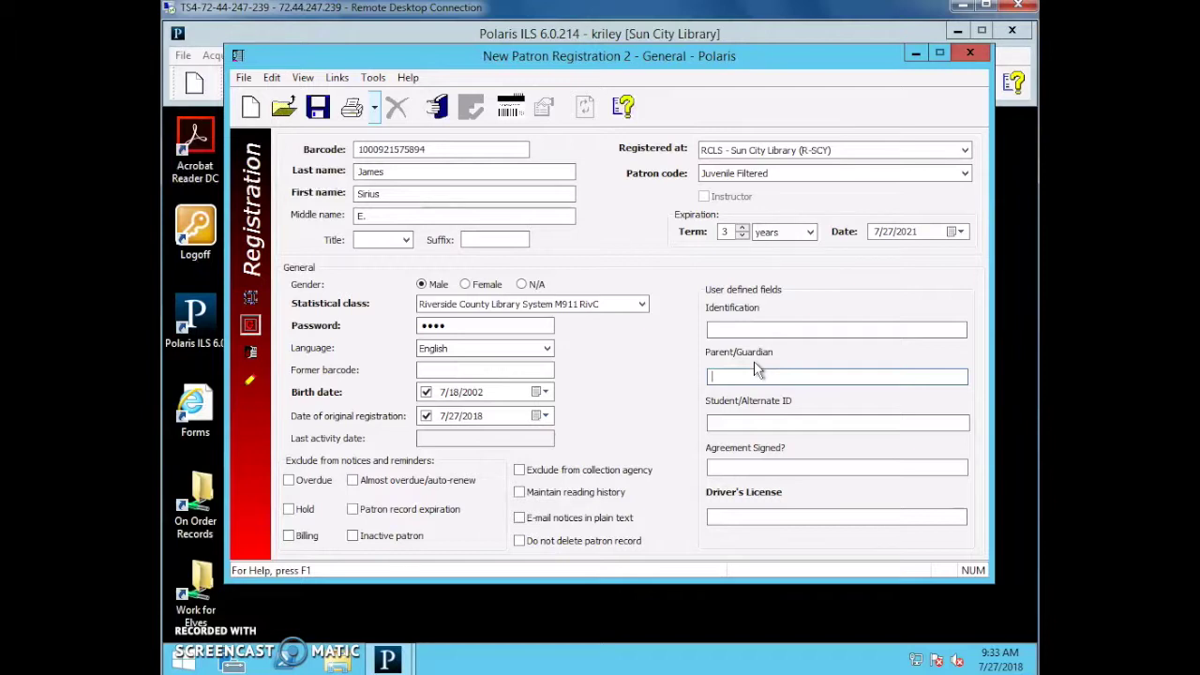
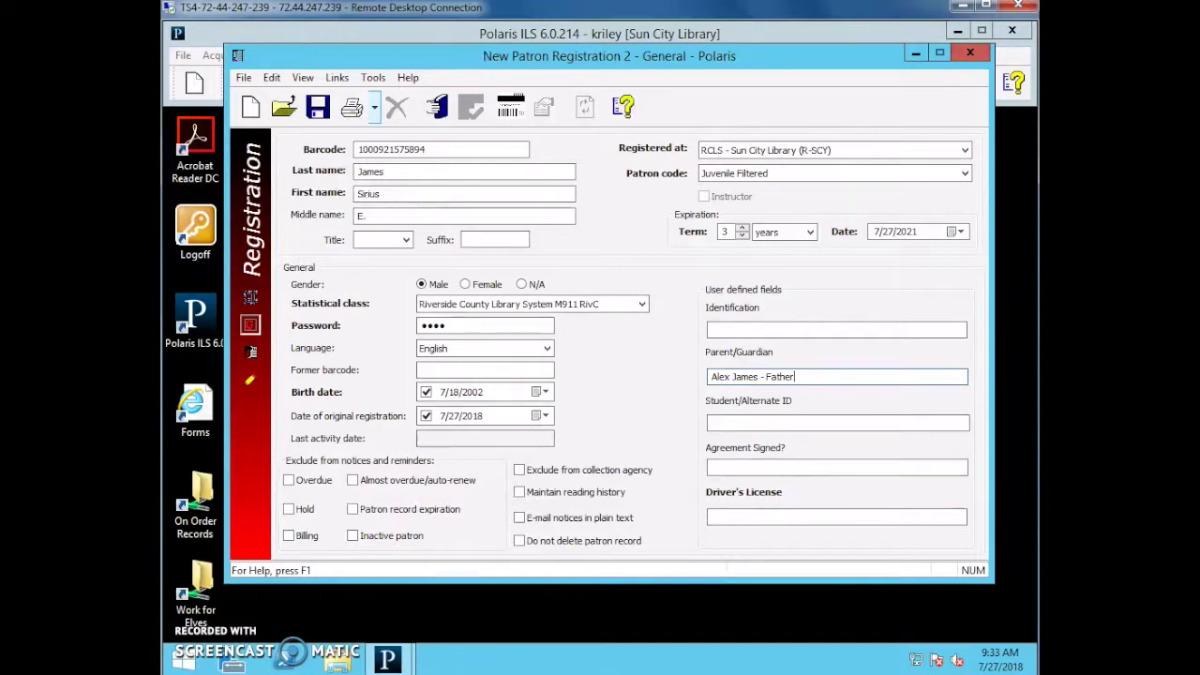
{"action": "left_click", "coordinate": [730, 464]}
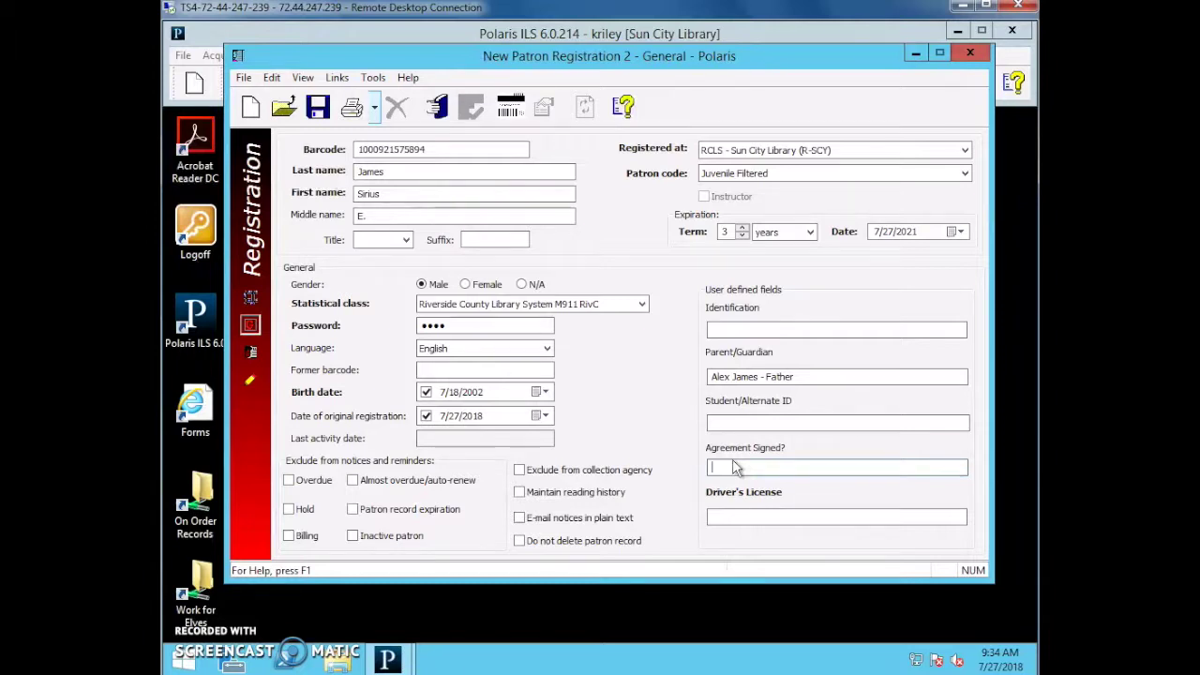
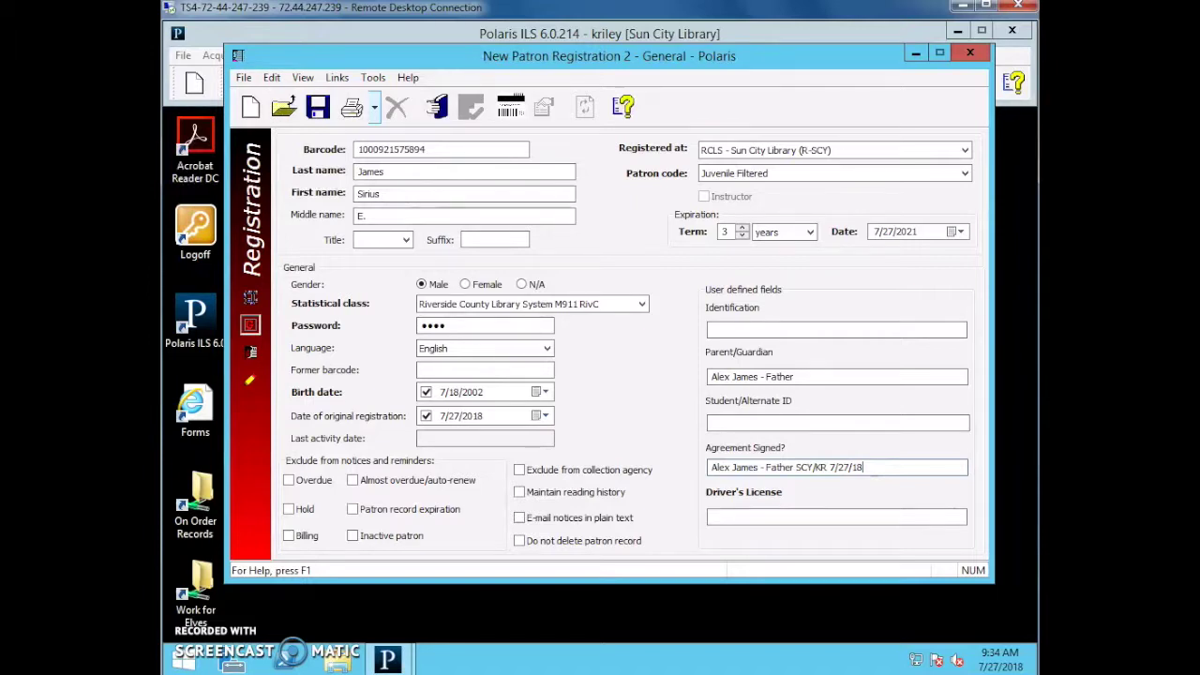
Note the agreement as signed by the father, with branch/staff initials and 7/27/18.
{"action": "left_click_drag", "start_coordinate": [712, 467], "coordinate": [795, 466]}
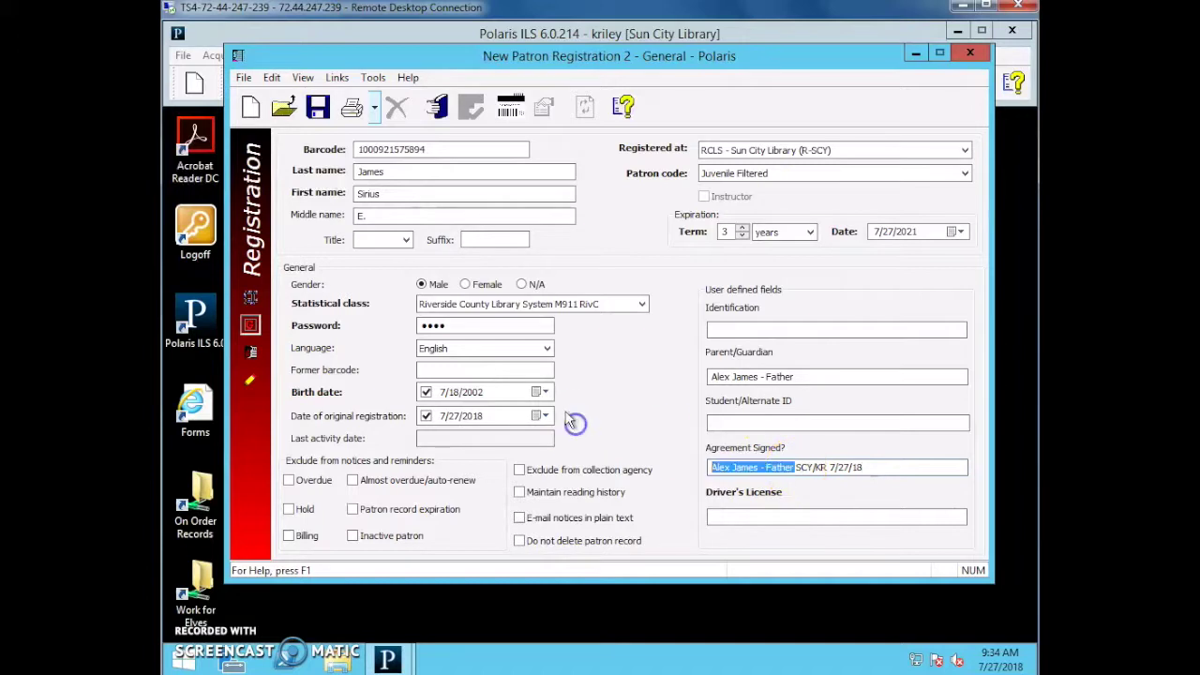
{"action": "type", "text": "Declined"}
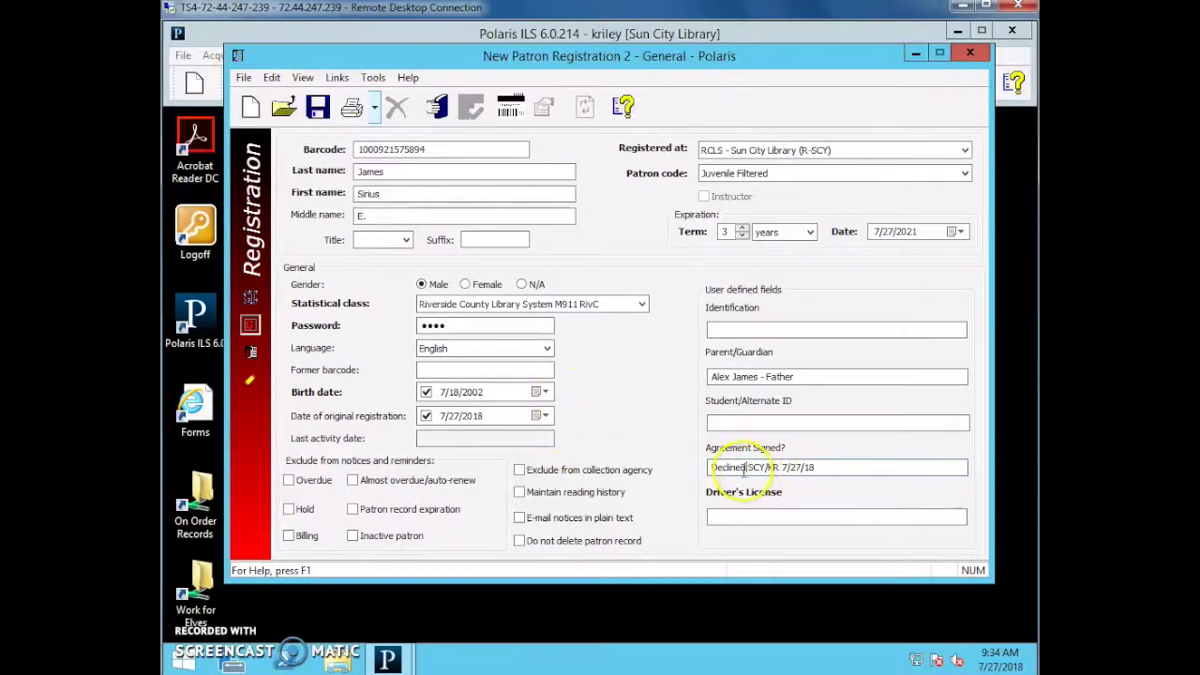
{"action": "left_click_drag", "start_coordinate": [743, 467], "coordinate": [651, 466]}
{"action": "key", "text": "BackSpace"}
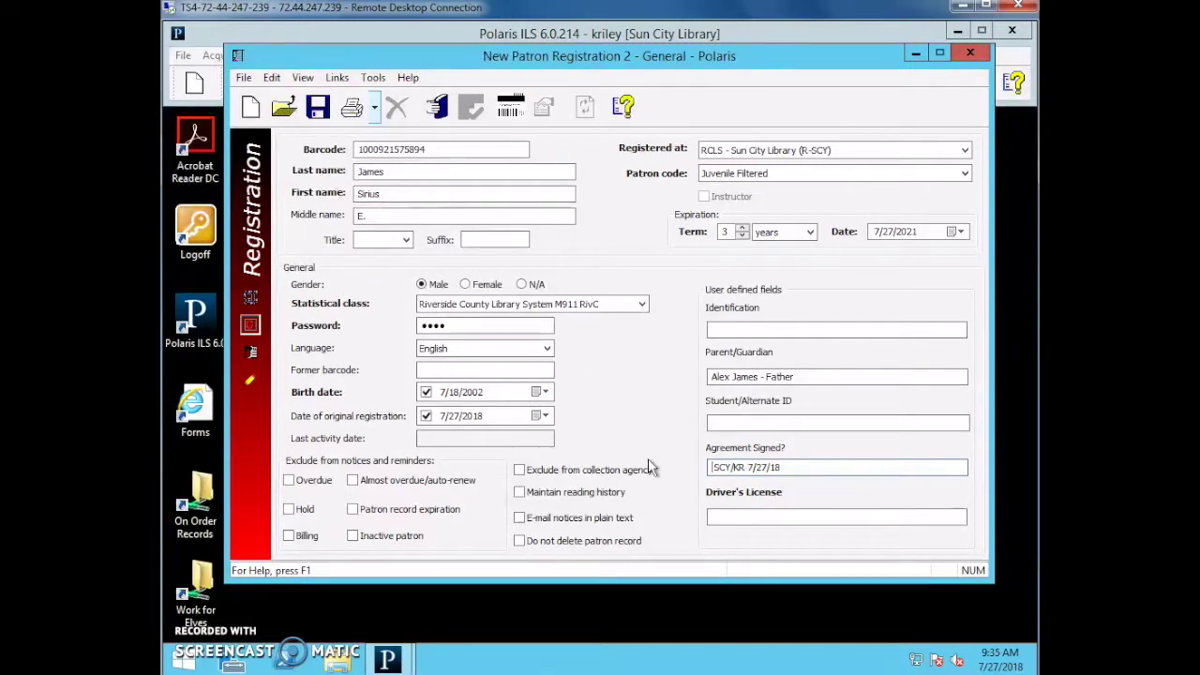
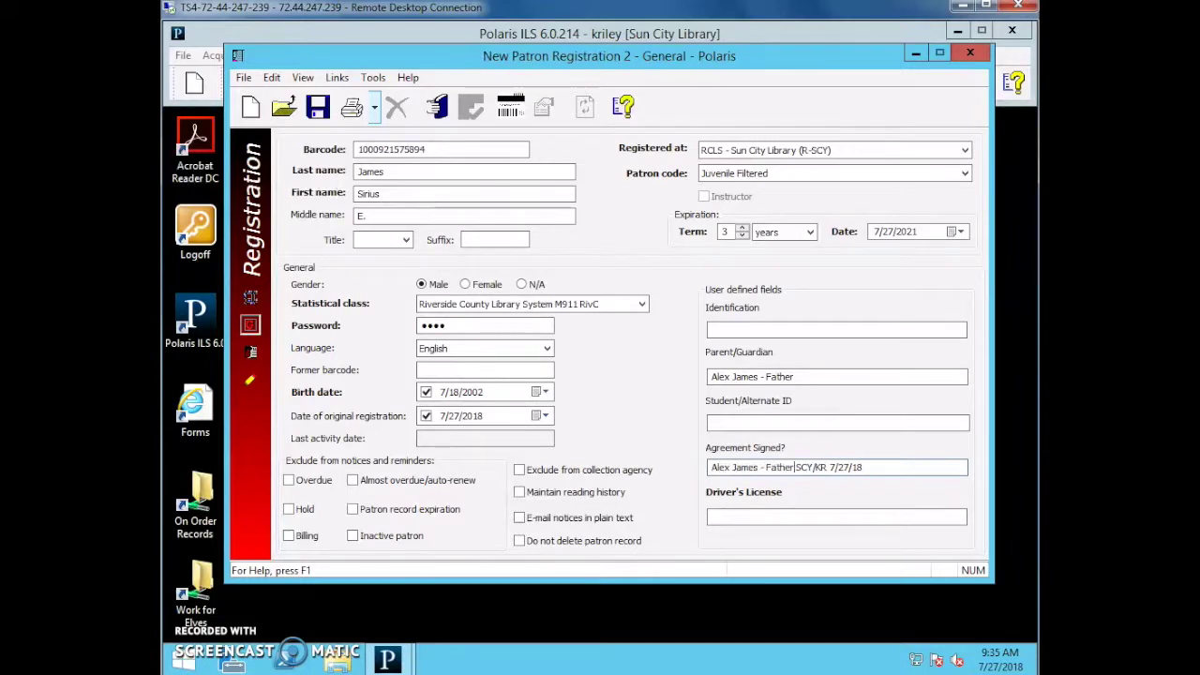
{"action": "left_click", "coordinate": [874, 474]}
Enter the guardian's driver's license number in the Driver's License field.
{"action": "left_click", "coordinate": [839, 515]}
{"action": "type", "text": "Z123467"}
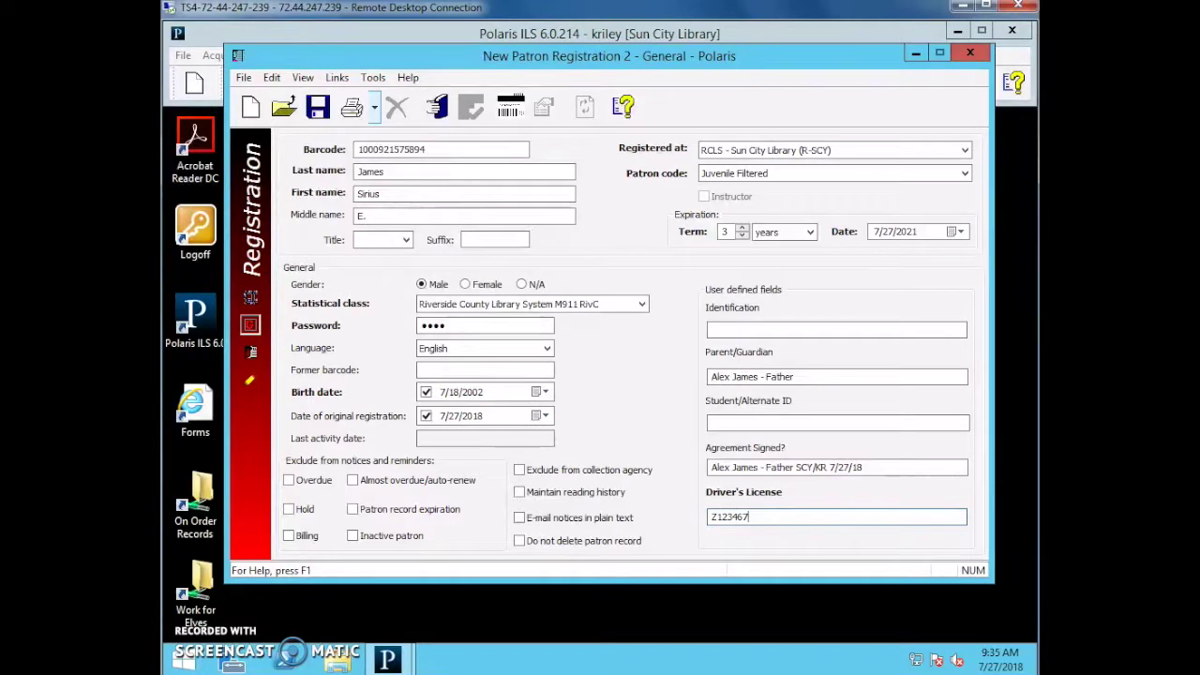
{"action": "type", "text": "2"}
Save the new patron record, continuing past the Duplicate Patrons warning.
{"action": "left_click", "coordinate": [317, 106]}
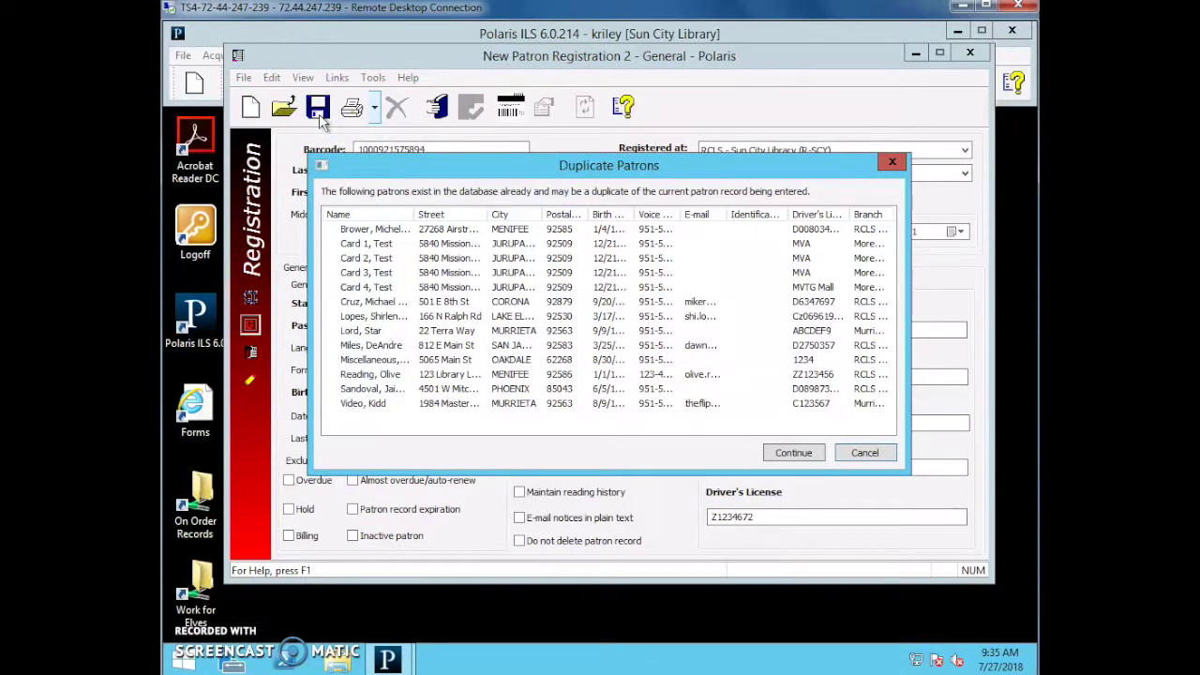
{"action": "mouse_move", "coordinate": [664, 166]}
{"action": "left_mouse_down"}
{"action": "mouse_move", "coordinate": [517, 173]}
{"action": "mouse_move", "coordinate": [675, 159]}
{"action": "left_mouse_up"}
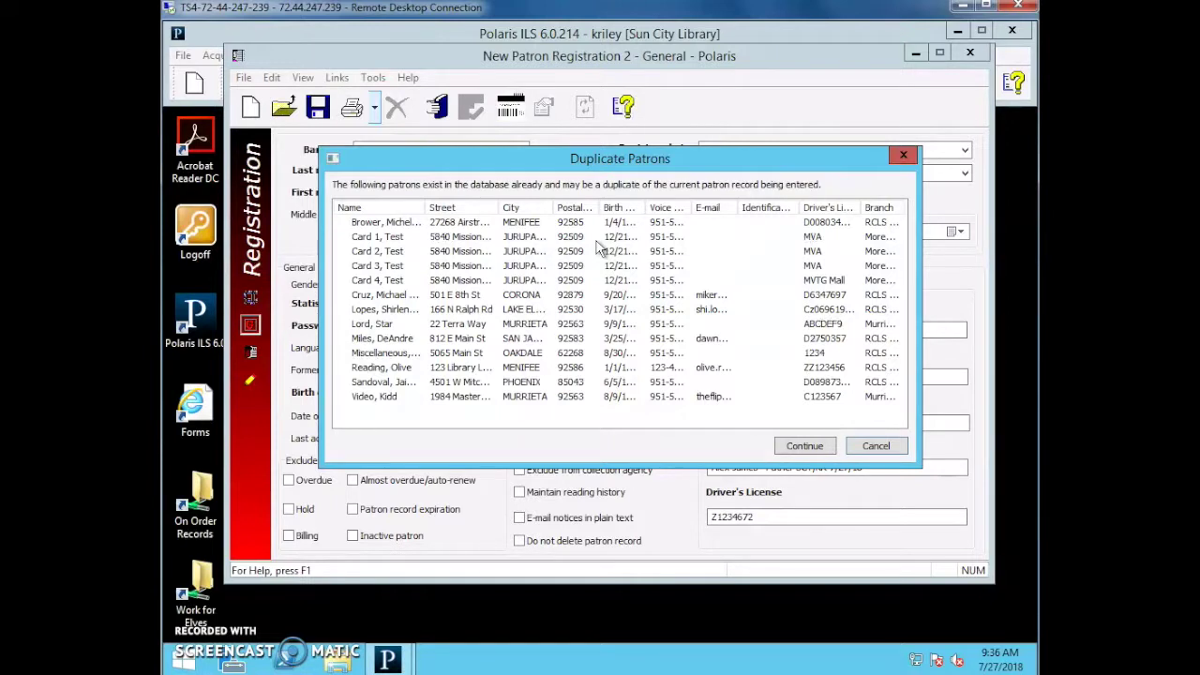
{"action": "left_click", "coordinate": [798, 447]}
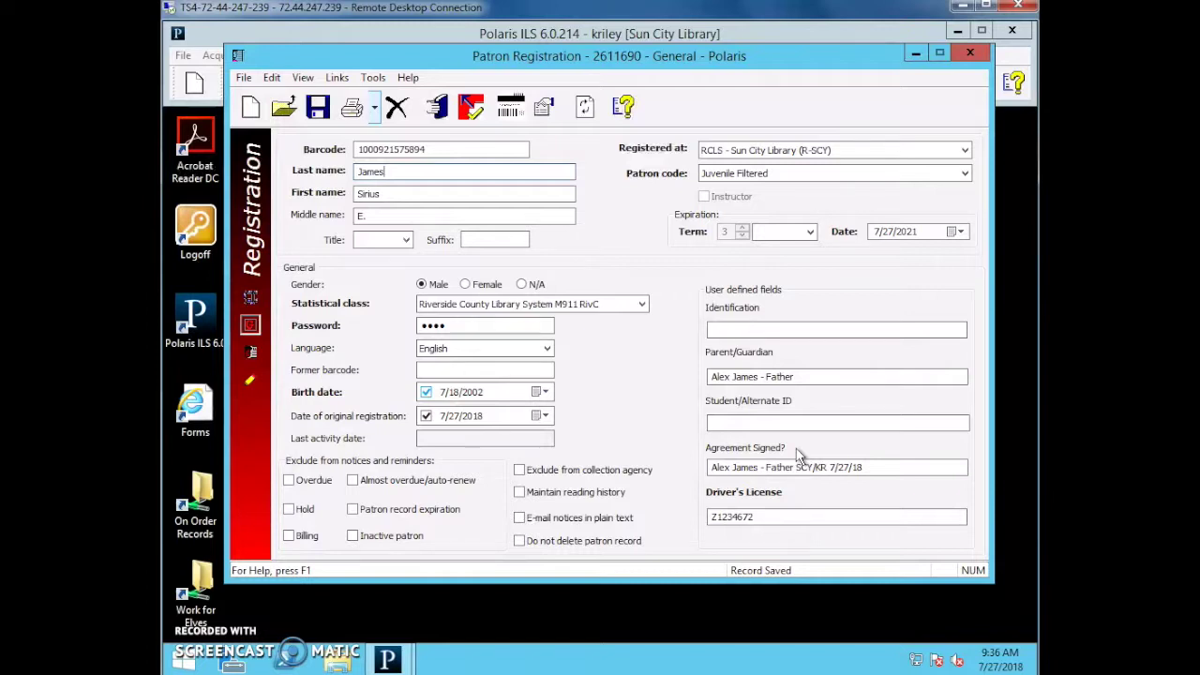
{"action": "left_click", "coordinate": [774, 415]}
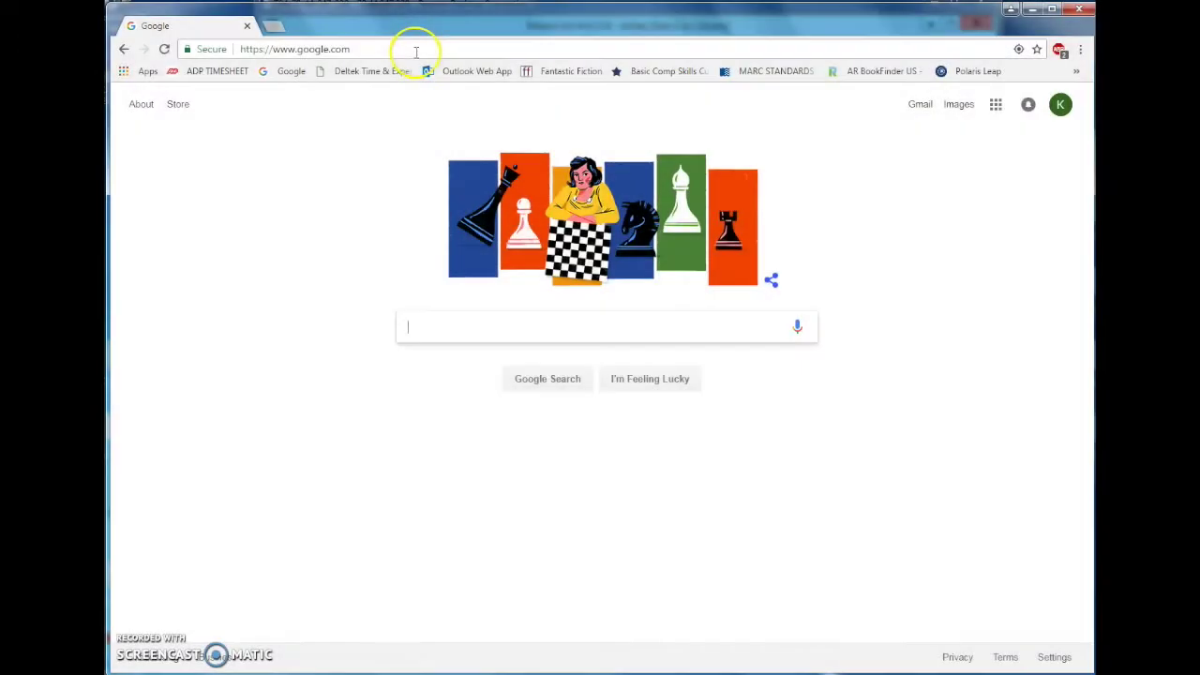
{"action": "left_click", "coordinate": [415, 48]}
{"action": "type", "text": "www.rivlib.net"}
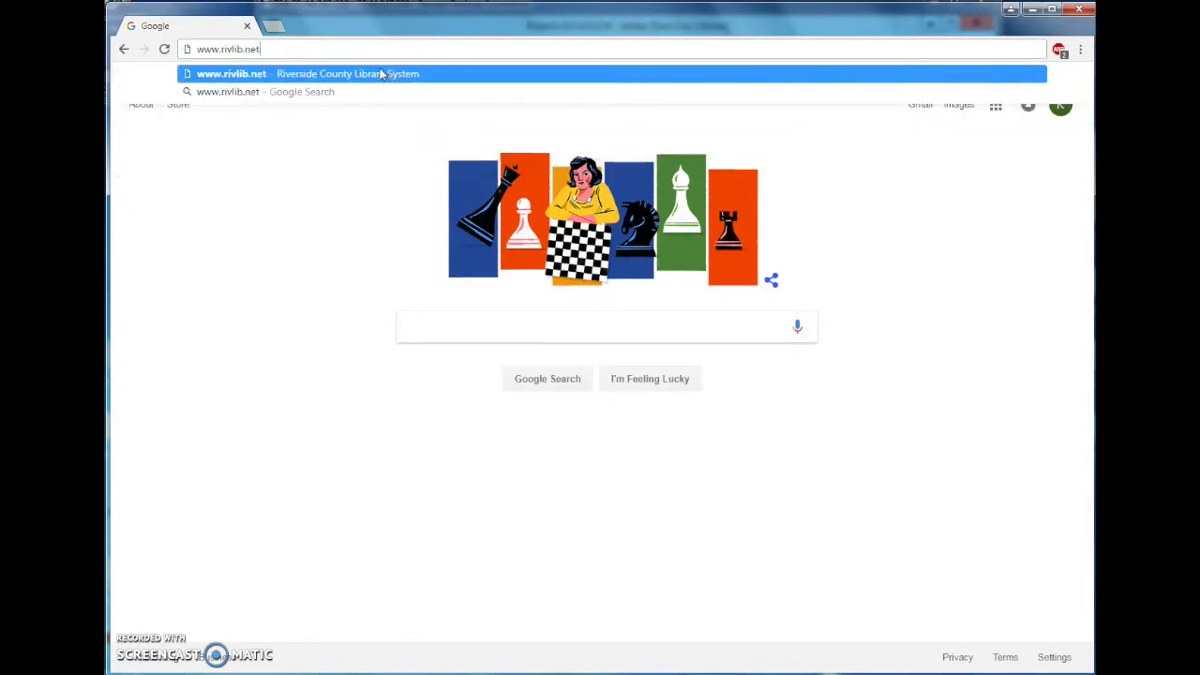
{"action": "left_click", "coordinate": [381, 74]}
{"action": "left_click", "coordinate": [373, 64]}
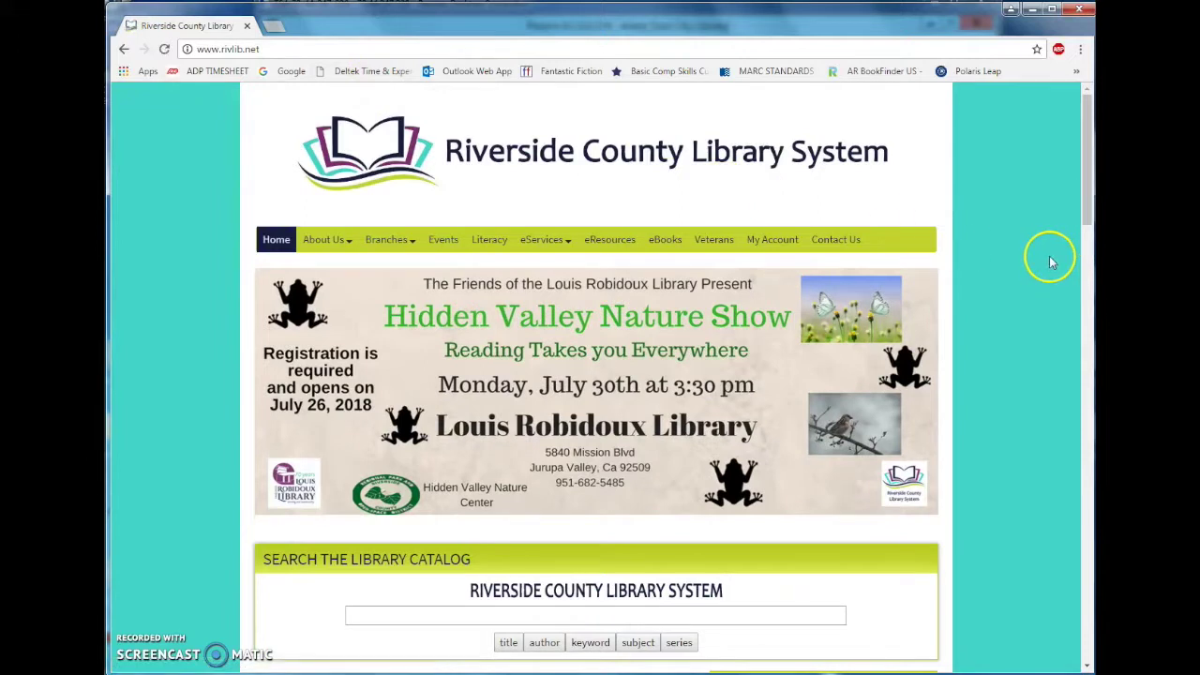
{"action": "left_click", "coordinate": [772, 242]}
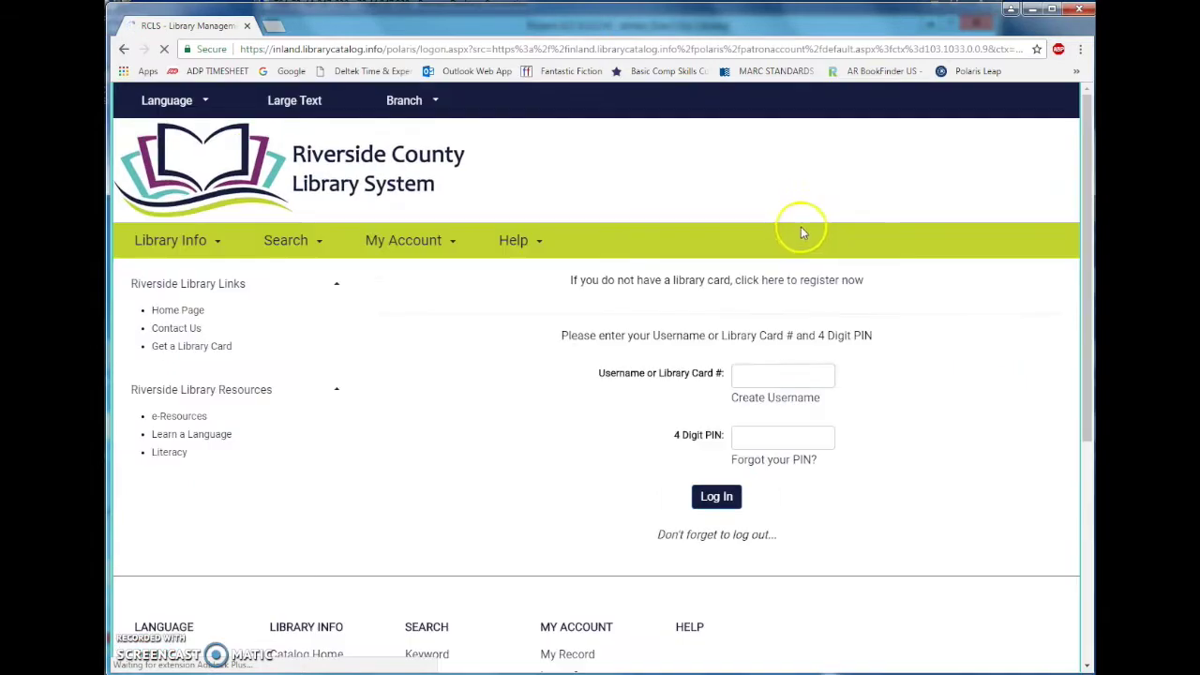
{"action": "left_click_drag", "start_coordinate": [558, 281], "coordinate": [887, 303]}
{"action": "left_click", "coordinate": [886, 303]}
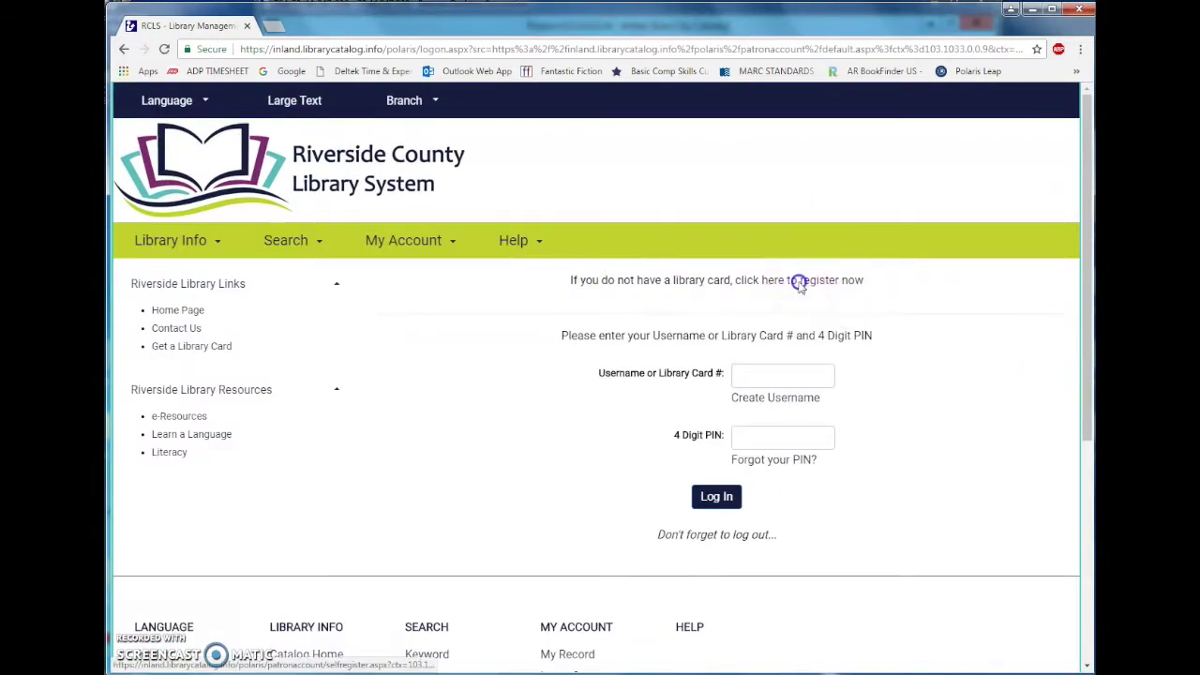
{"action": "left_click", "coordinate": [799, 283]}
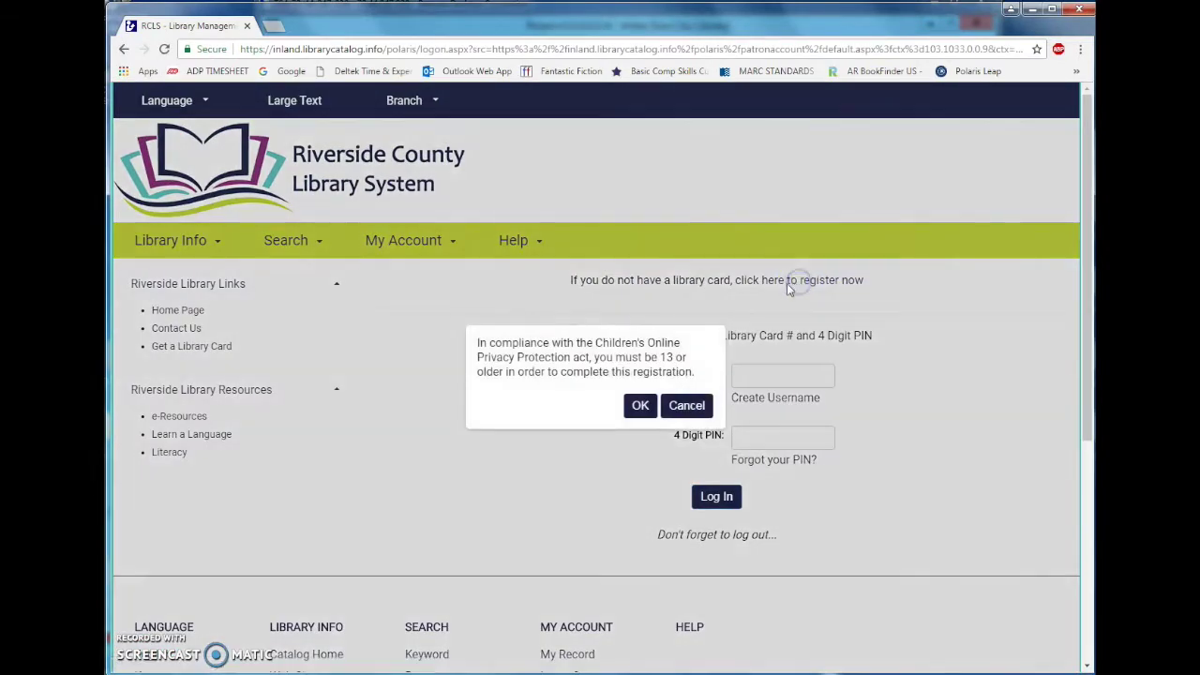
{"action": "left_click", "coordinate": [639, 408]}
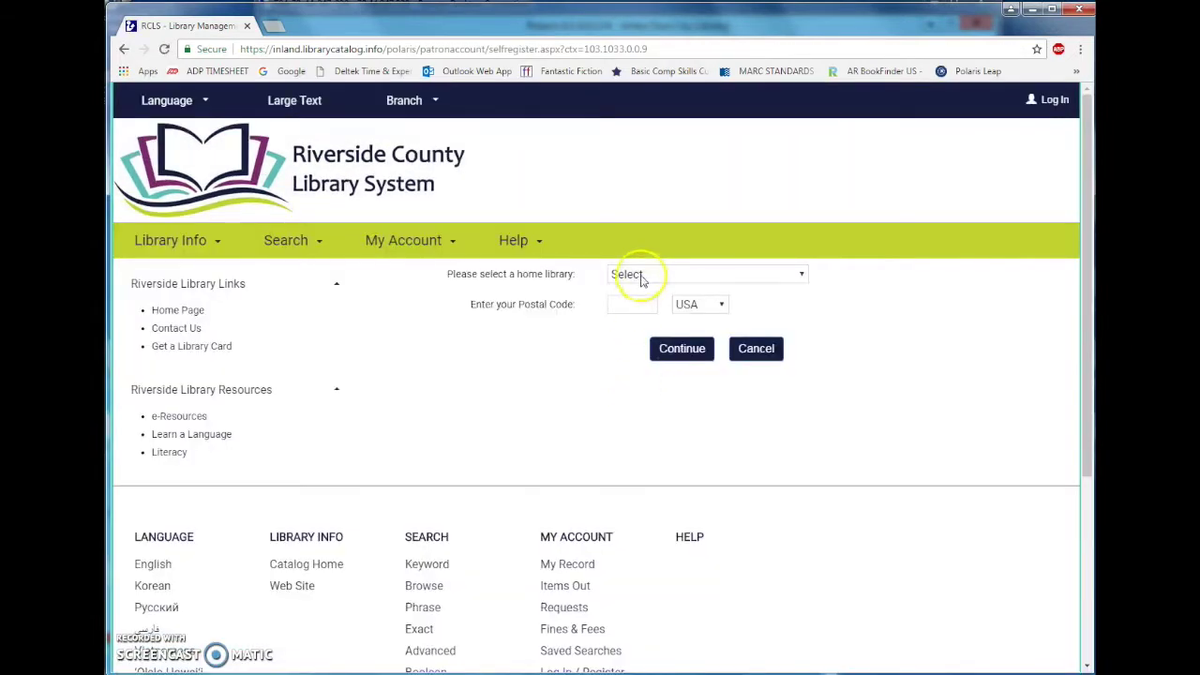
Choose RCLS - Canyon Lake Library, postal code 92586 and city SUN CITY, CA - RIVERSIDE County.
{"action": "left_click", "coordinate": [641, 277]}
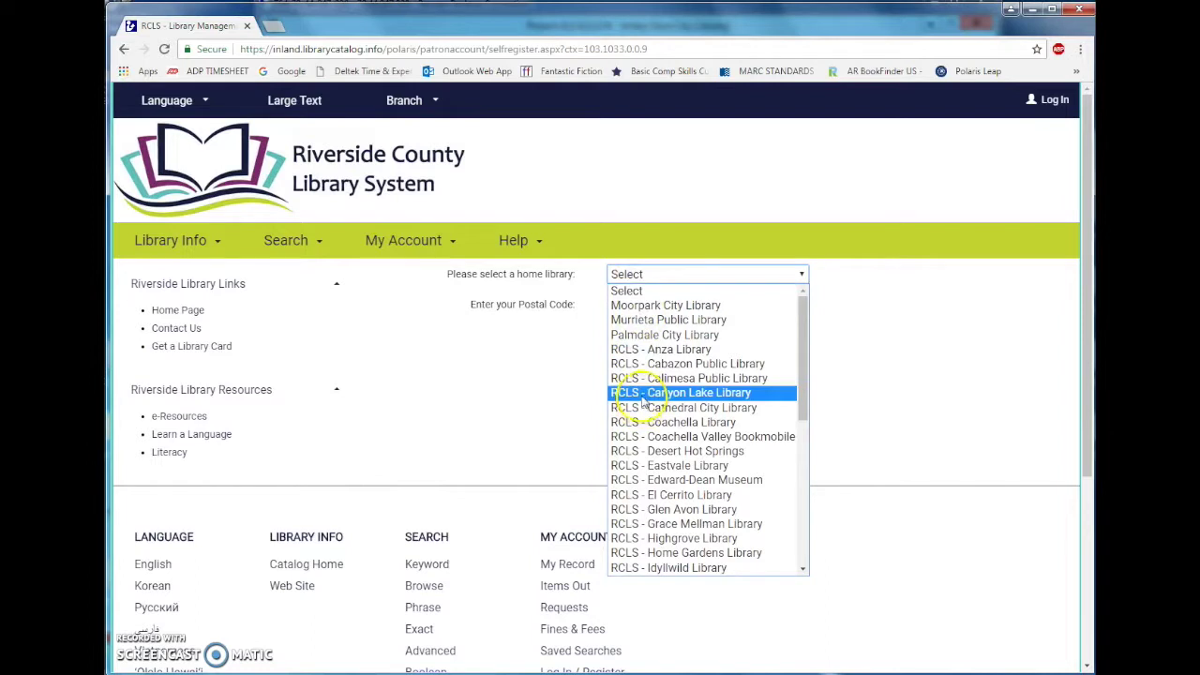
{"action": "left_click", "coordinate": [643, 394]}
{"action": "left_click", "coordinate": [632, 301]}
{"action": "type", "text": "92586"}
{"action": "key", "text": "Return"}
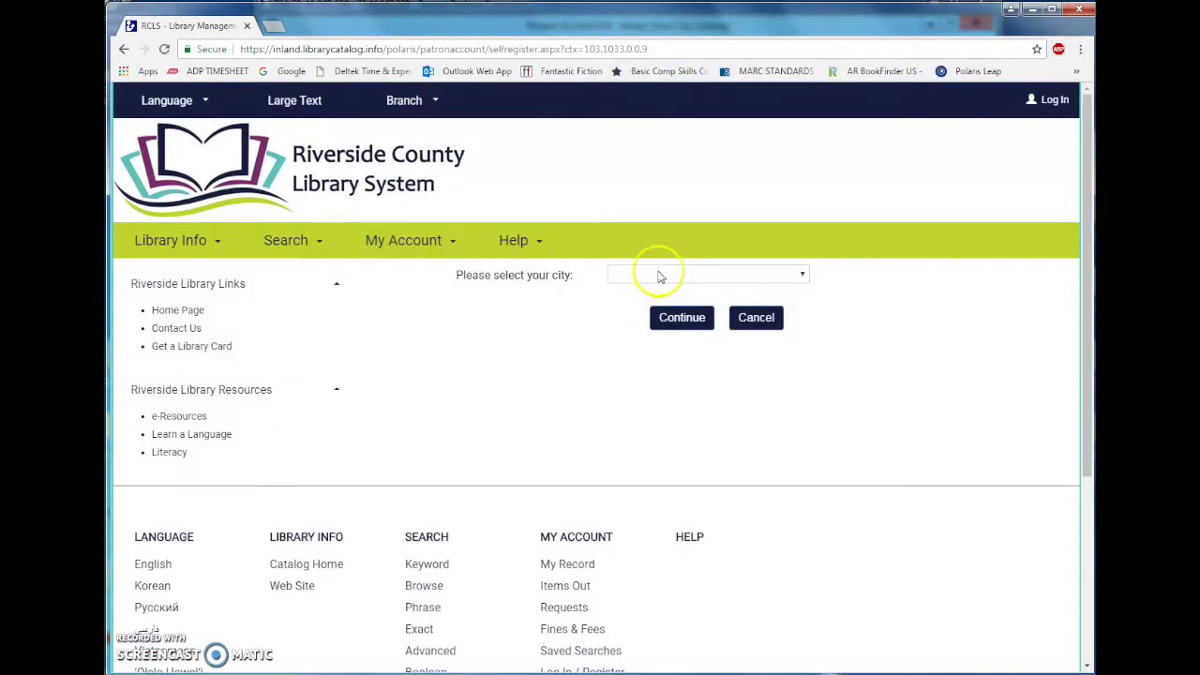
{"action": "left_click", "coordinate": [659, 275]}
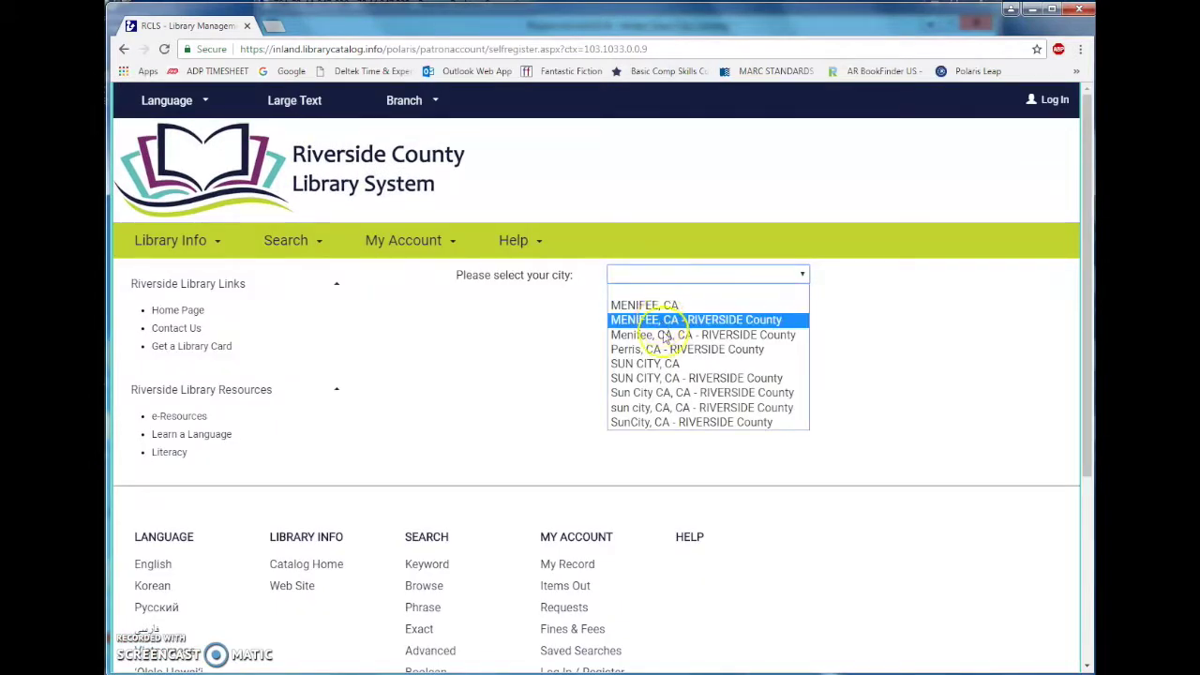
{"action": "left_click", "coordinate": [656, 378]}
{"action": "left_click", "coordinate": [671, 323]}
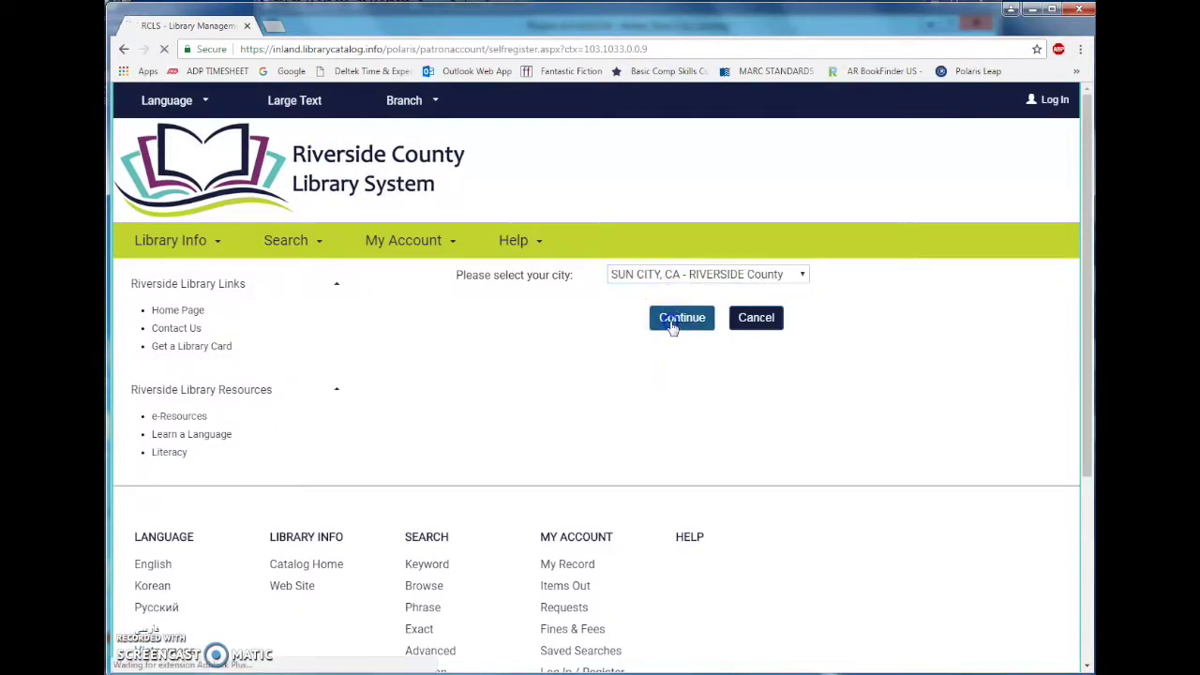
Enter the patron's first, middle and last name, gender Male and birth date.
{"action": "scroll", "coordinate": [637, 384], "scroll_direction": "down", "scroll_amount": 1}
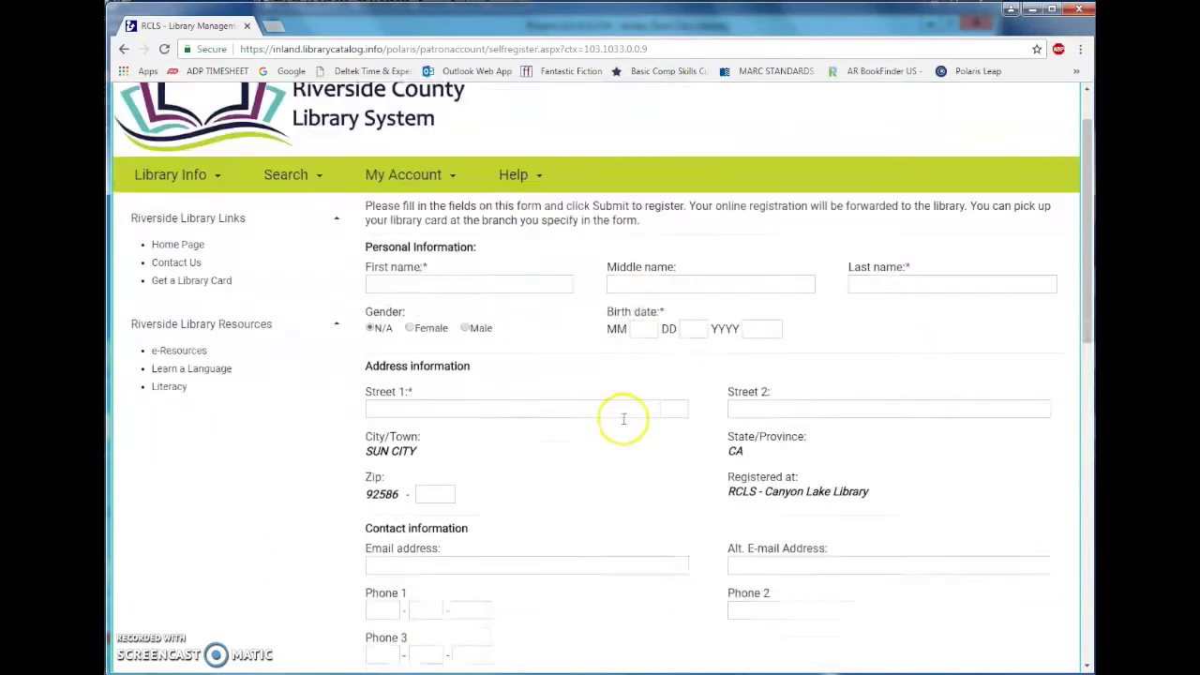
{"action": "scroll", "coordinate": [624, 419], "scroll_direction": "down", "scroll_amount": 1}
{"action": "left_click", "coordinate": [394, 204]}
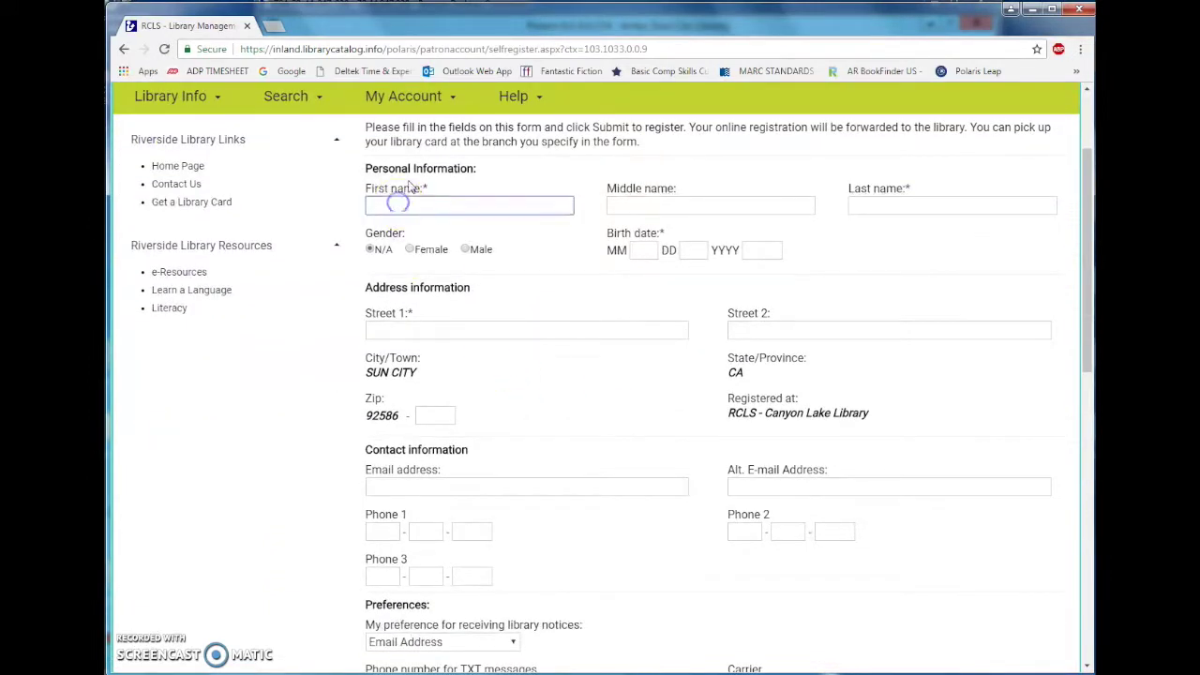
{"action": "key", "text": "Tab"}
{"action": "key", "text": "Tab"}
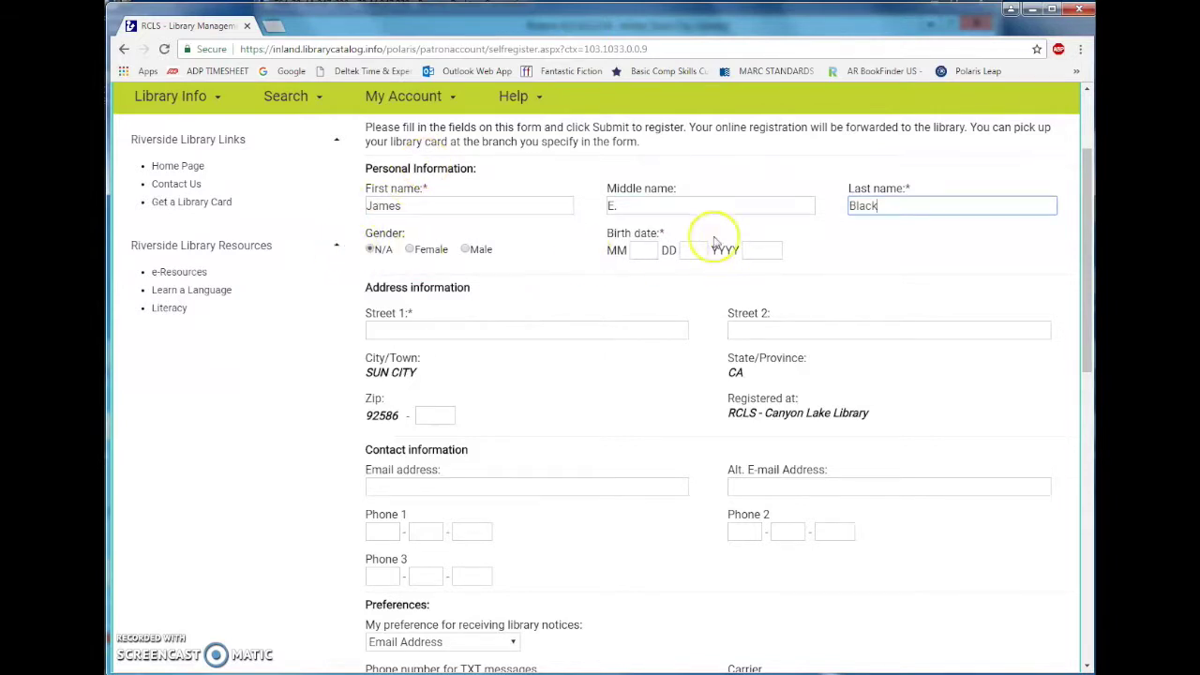
{"action": "left_click", "coordinate": [469, 250]}
{"action": "left_click", "coordinate": [647, 250]}
{"action": "type", "text": "05"}
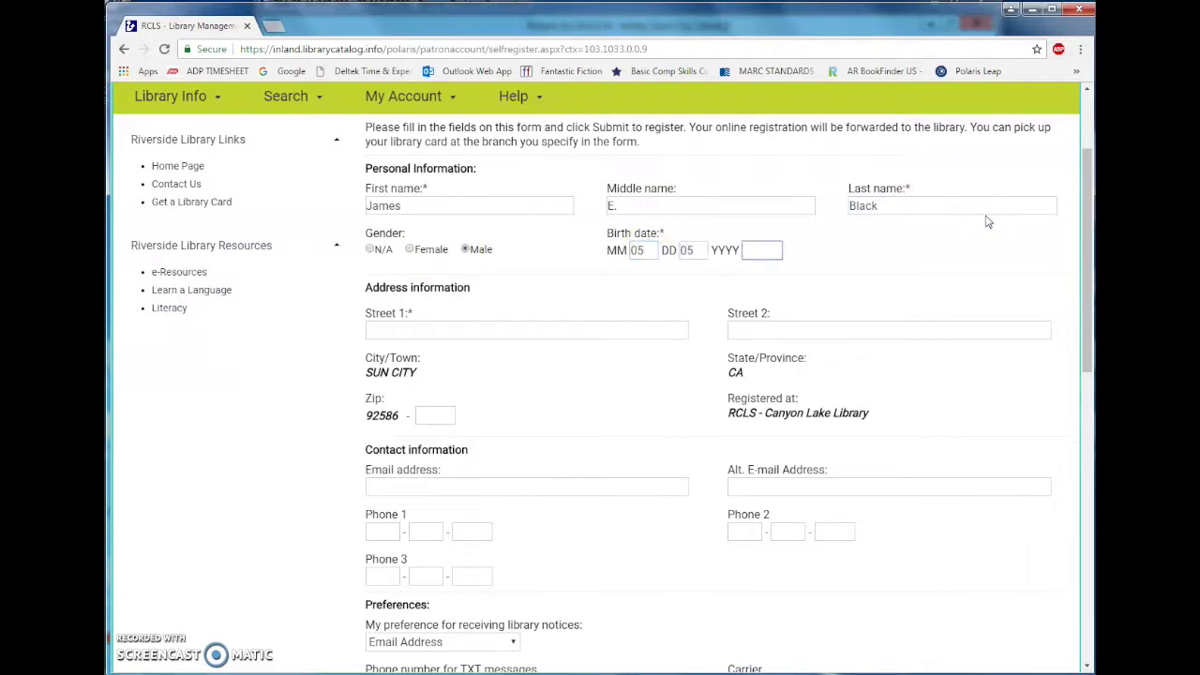
{"action": "type", "text": "051991"}
{"action": "key", "text": "Tab"}
Fill in the patron's street address, e-mail address and Phone 1 number.
{"action": "left_click", "coordinate": [514, 321]}
{"action": "type", "text": "1"}
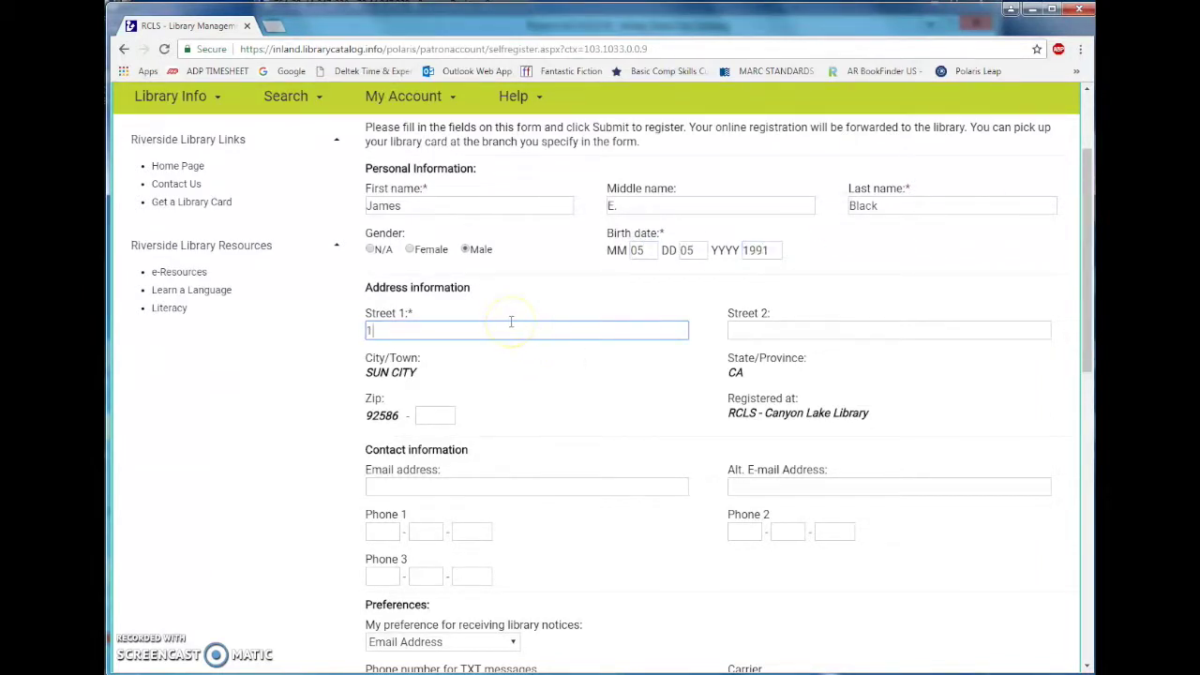
{"action": "type", "text": "5486 Bread Miuffin Lane"}
{"action": "left_click", "coordinate": [480, 347]}
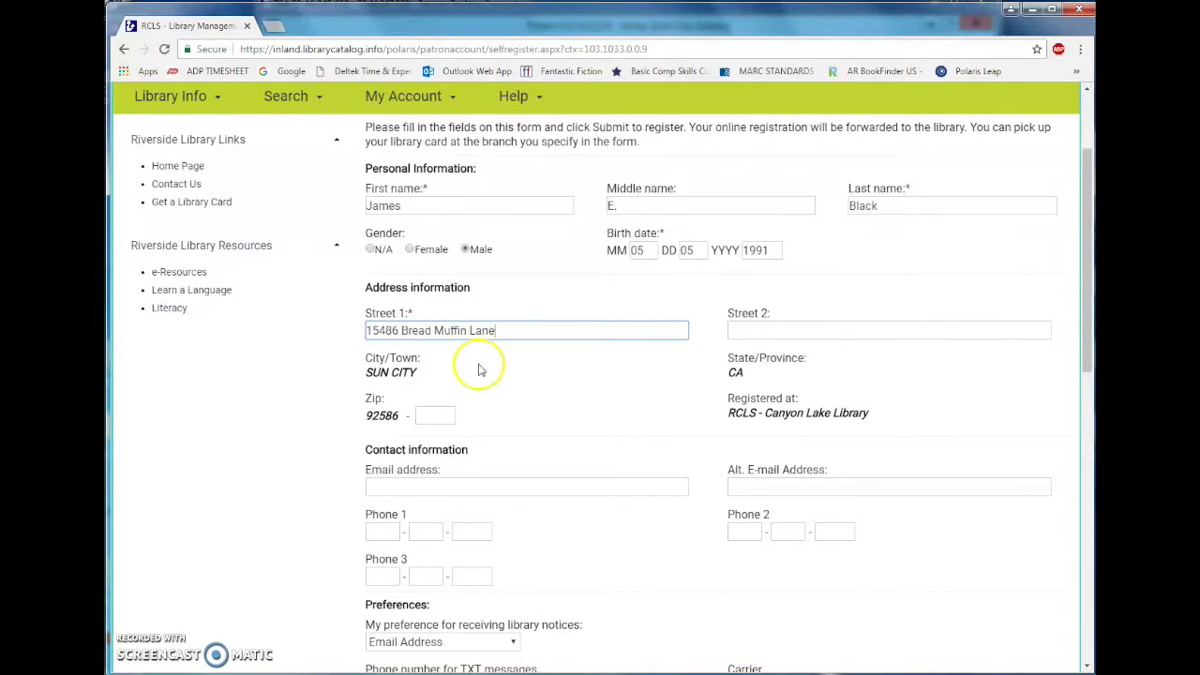
{"action": "scroll", "coordinate": [478, 357], "scroll_direction": "down", "scroll_amount": 3}
{"action": "left_click", "coordinate": [403, 270]}
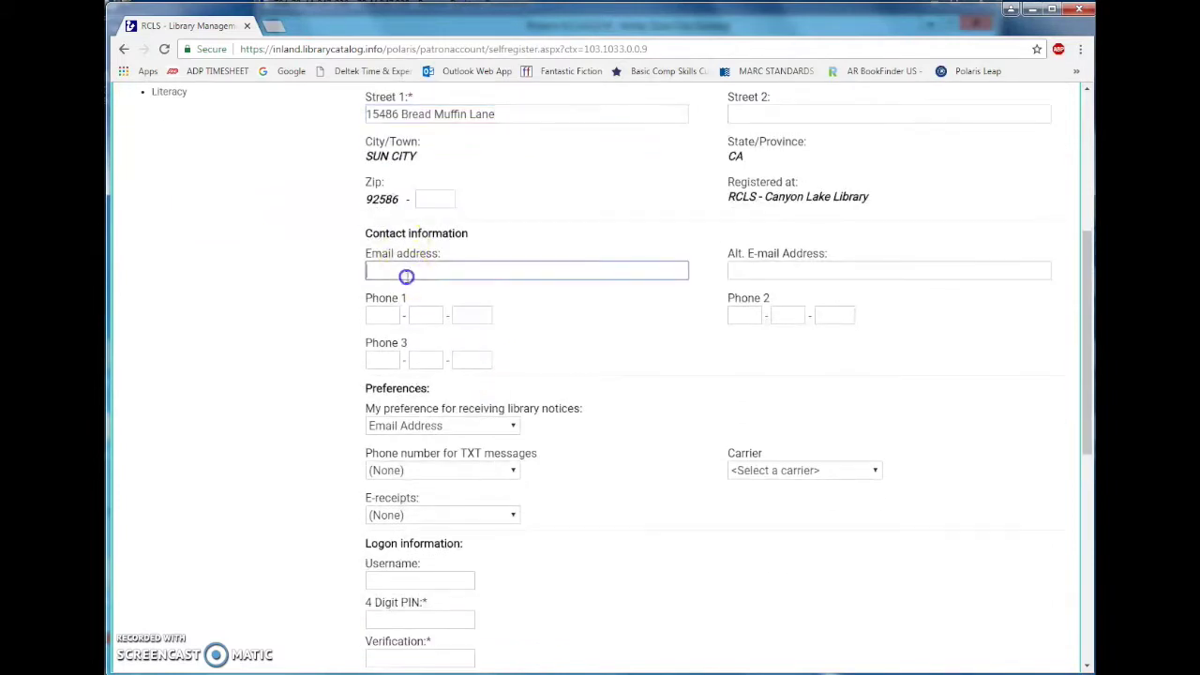
{"action": "type", "text": "thisisanemail"}
{"action": "type", "text": "."}
{"action": "type", "text": "@"}
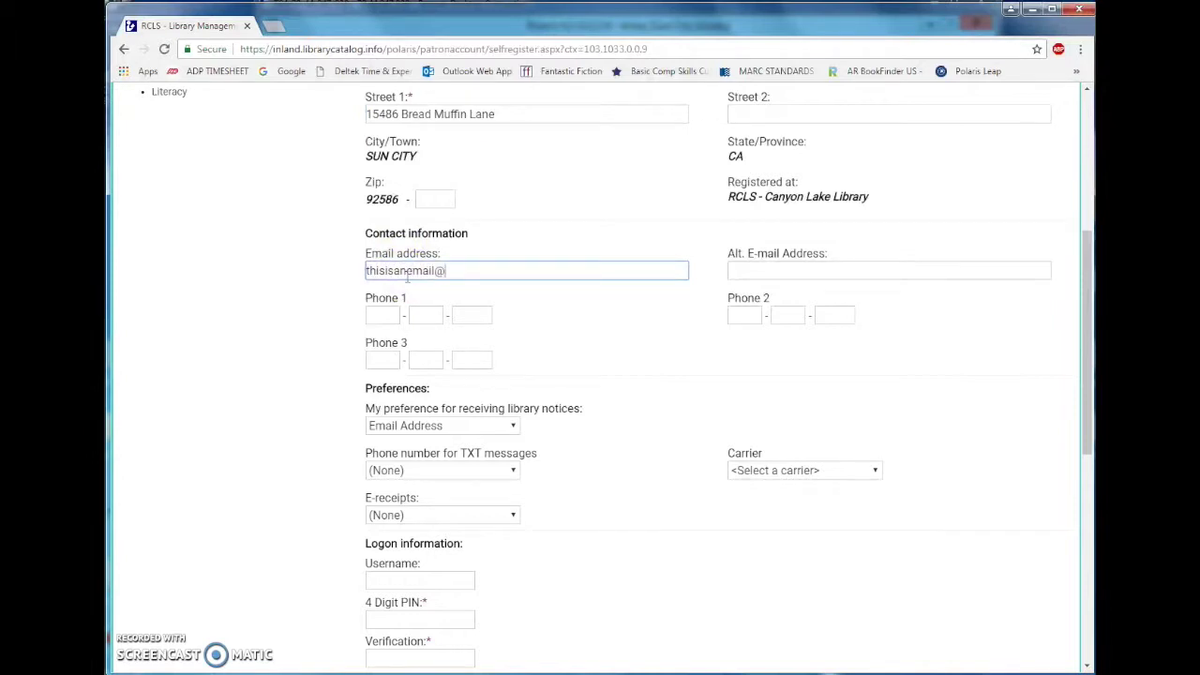
{"action": "type", "text": "library.net"}
{"action": "left_click", "coordinate": [393, 265]}
{"action": "left_click", "coordinate": [382, 314]}
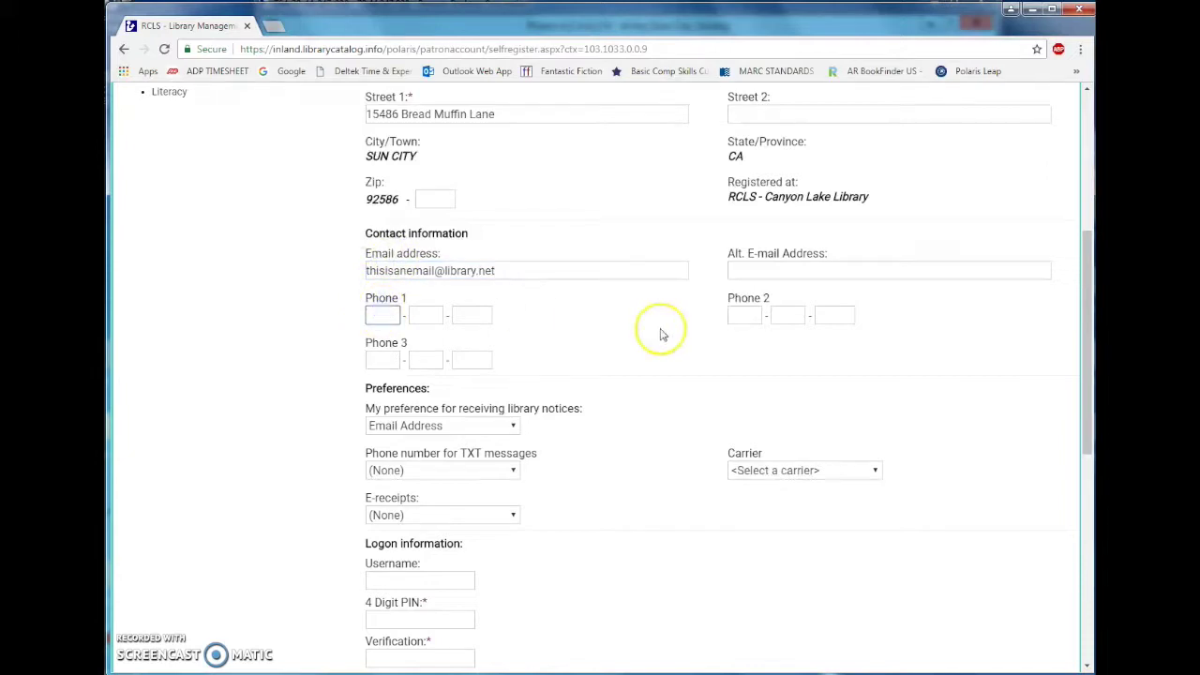
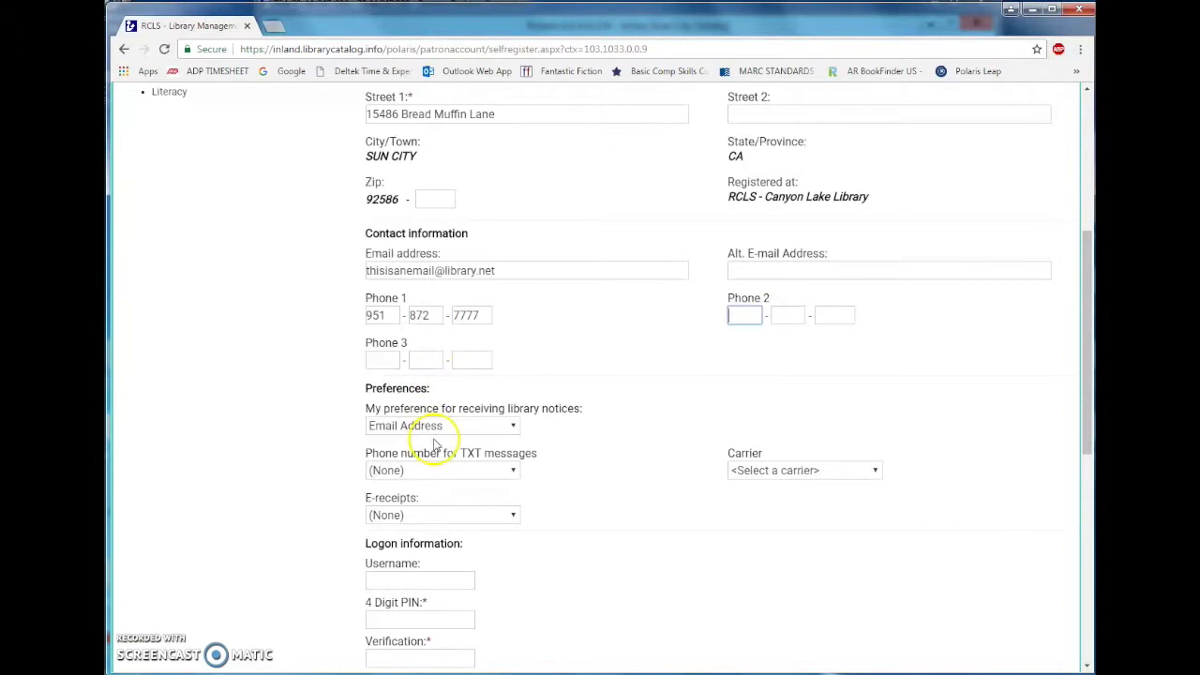
Send text messages to Phone 1 with mobile carrier AT&T.
{"action": "scroll", "coordinate": [441, 431], "scroll_direction": "down", "scroll_amount": 1}
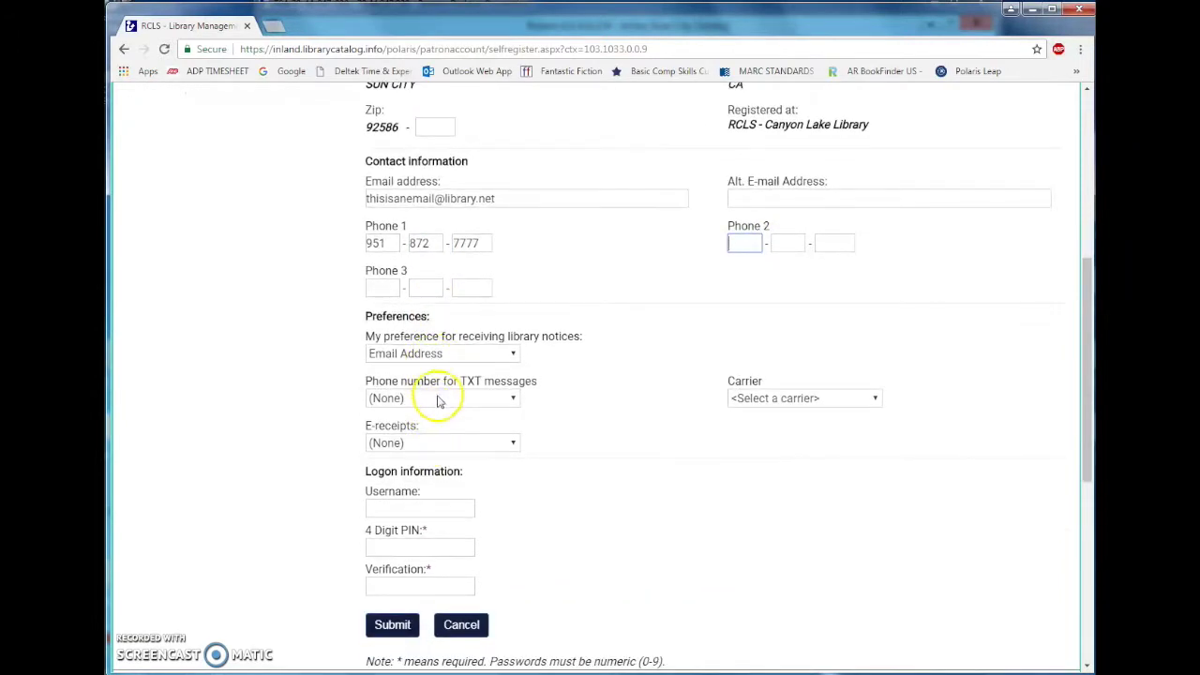
{"action": "scroll", "coordinate": [439, 399], "scroll_direction": "down", "scroll_amount": 1}
{"action": "left_click", "coordinate": [438, 332]}
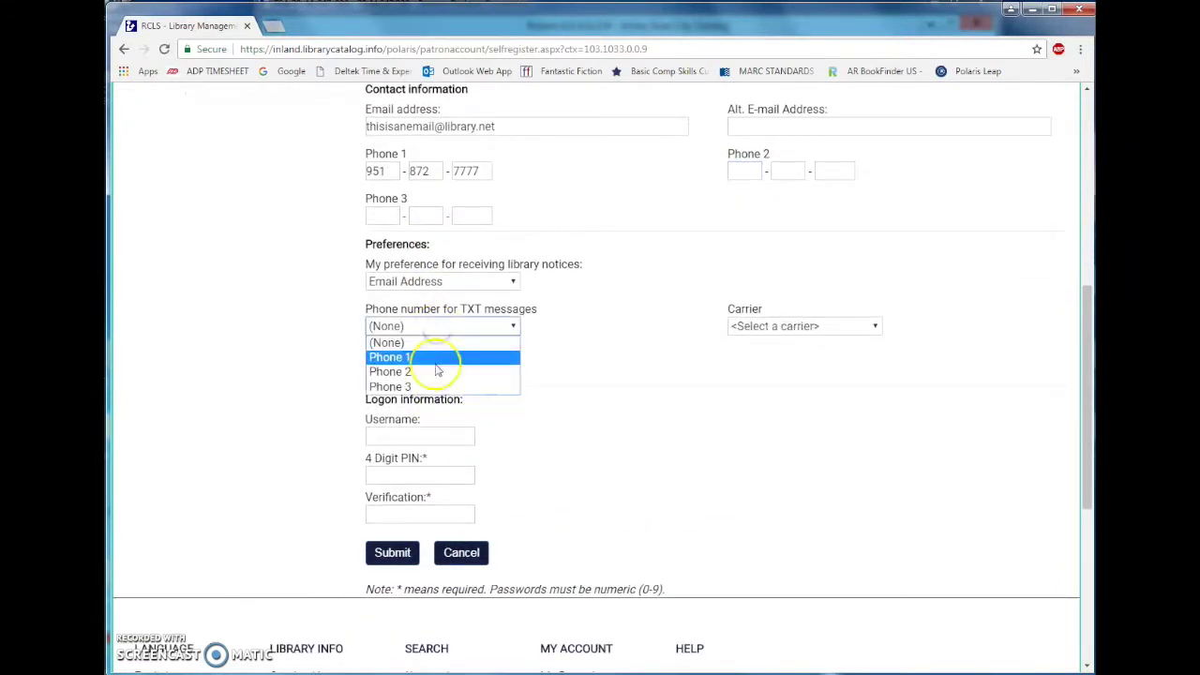
{"action": "left_click", "coordinate": [440, 358]}
{"action": "left_click", "coordinate": [776, 328]}
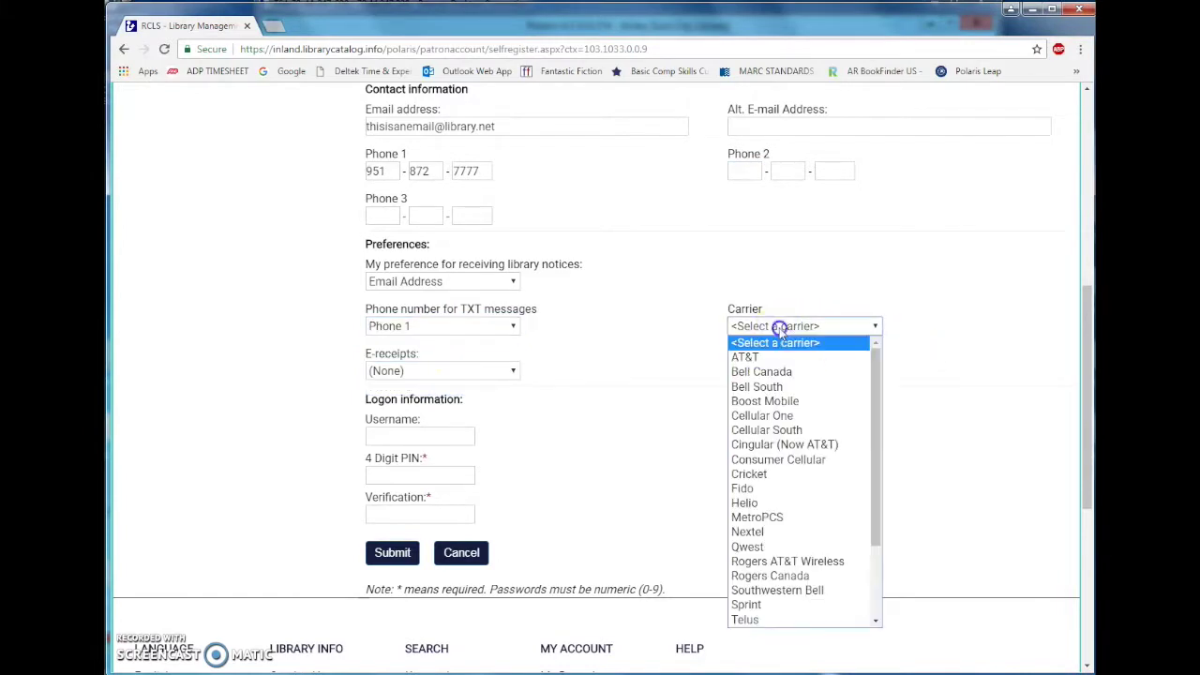
{"action": "left_click", "coordinate": [777, 362]}
{"action": "scroll", "coordinate": [643, 496], "scroll_direction": "down", "scroll_amount": 1}
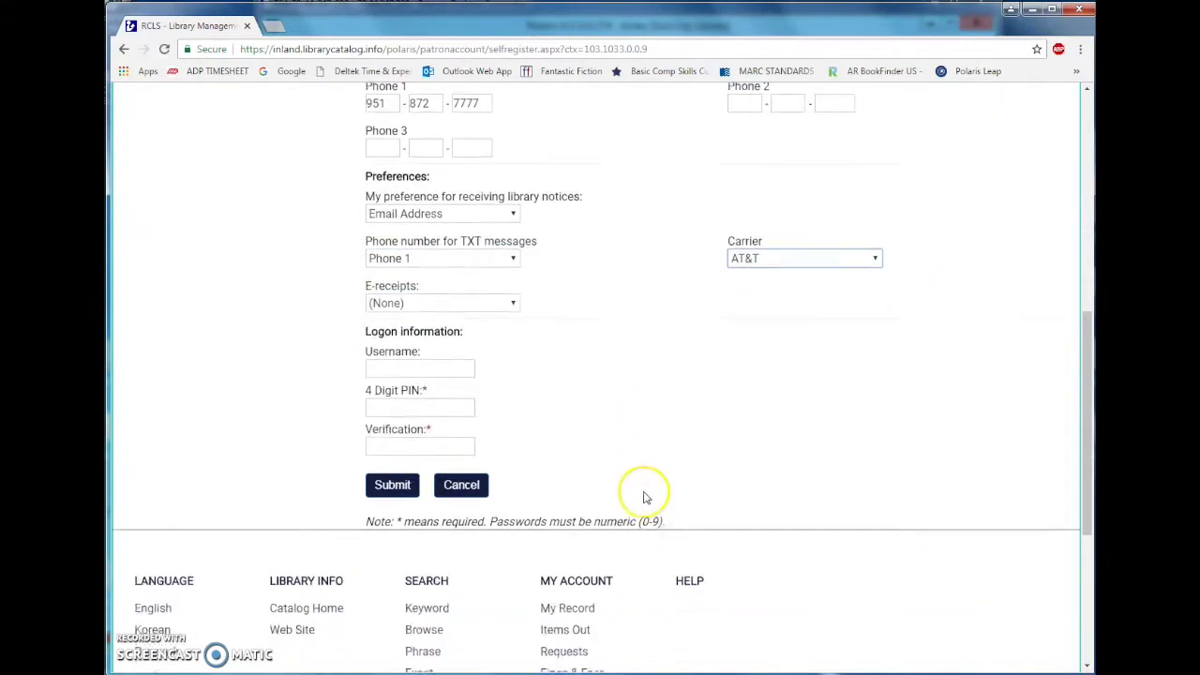
Enter and verify the 4-digit PIN, then submit the self-registration.
{"action": "left_click", "coordinate": [405, 363]}
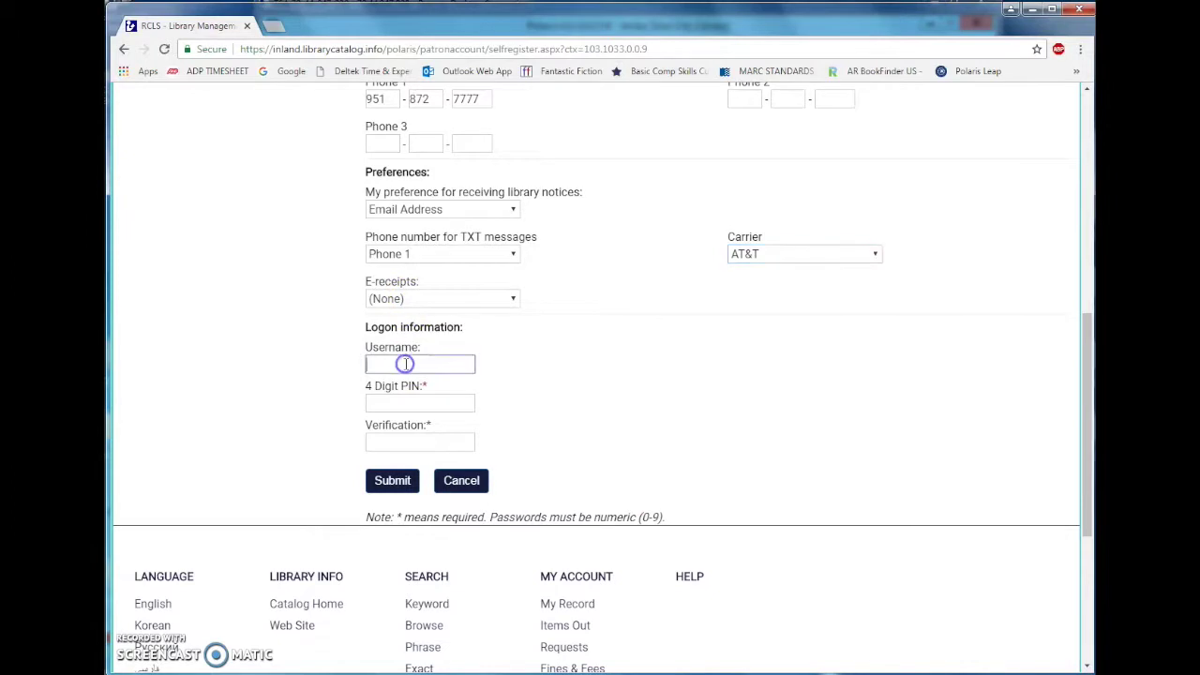
{"action": "double_click", "coordinate": [368, 345]}
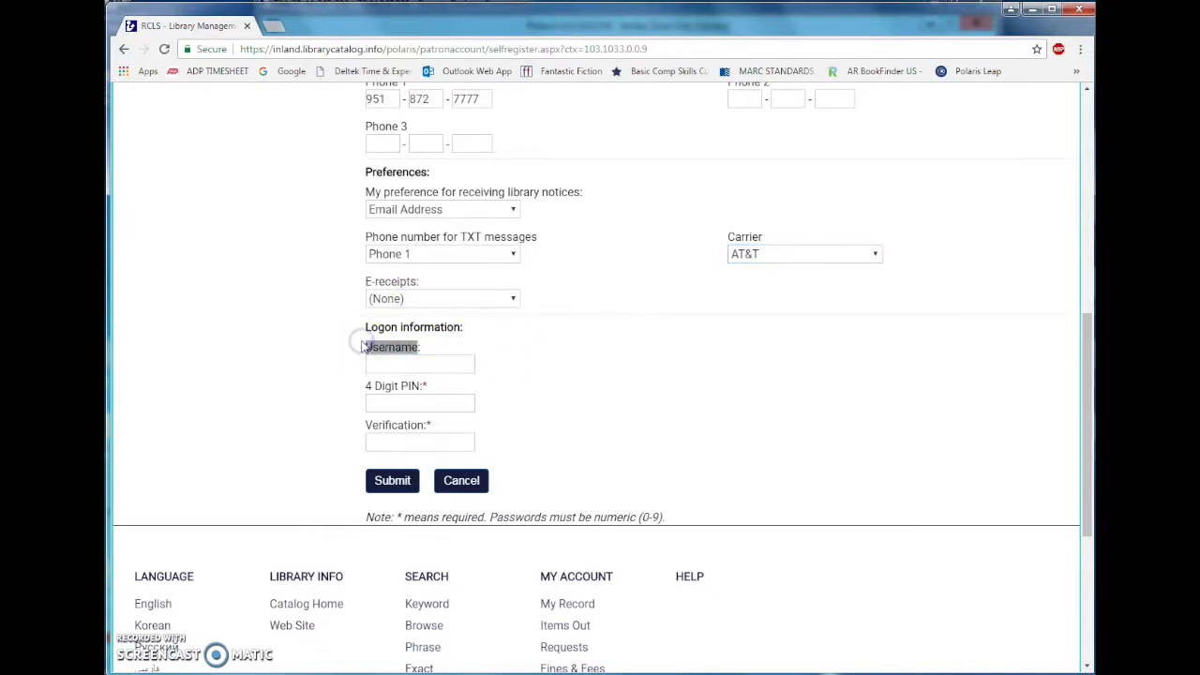
{"action": "left_click", "coordinate": [525, 345]}
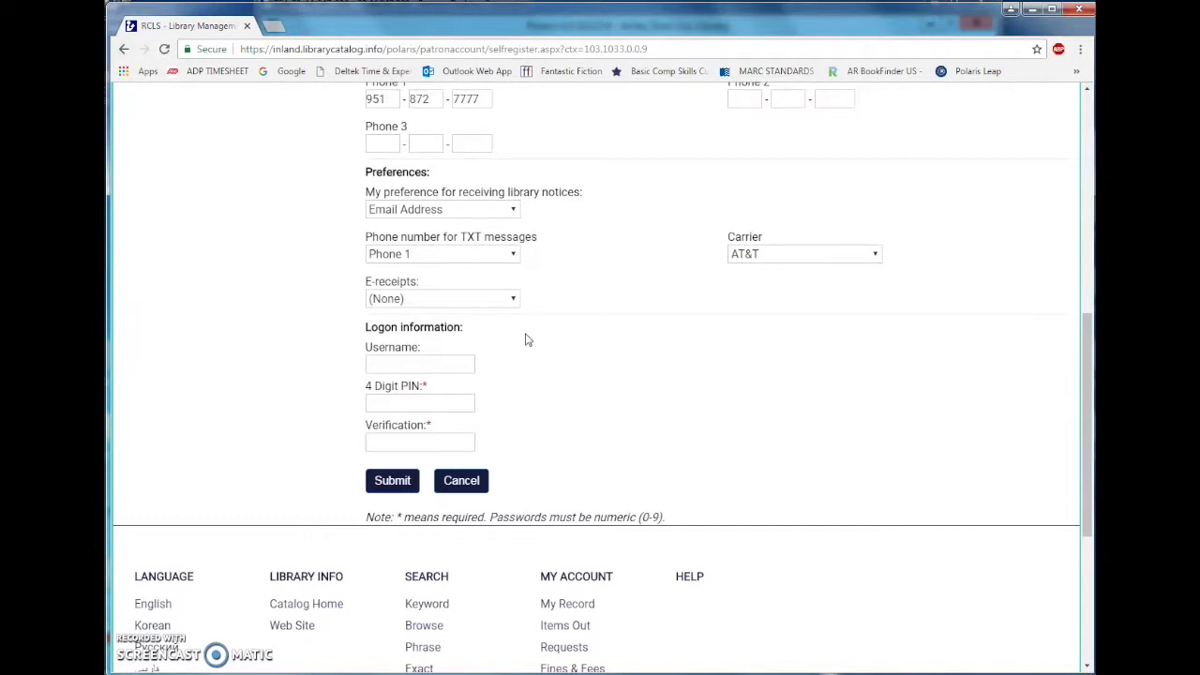
{"action": "left_click", "coordinate": [468, 404]}
{"action": "type", "text": "•••"}
{"action": "left_click", "coordinate": [433, 444]}
{"action": "type", "text": "••••"}
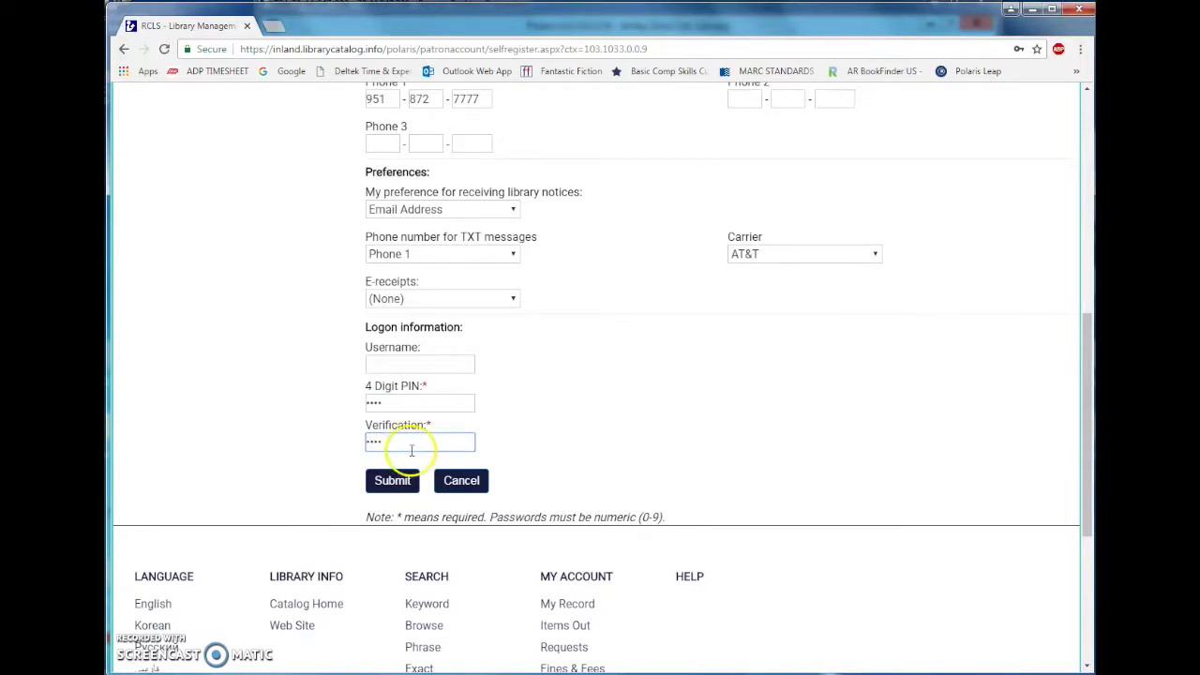
{"action": "left_click", "coordinate": [398, 480]}
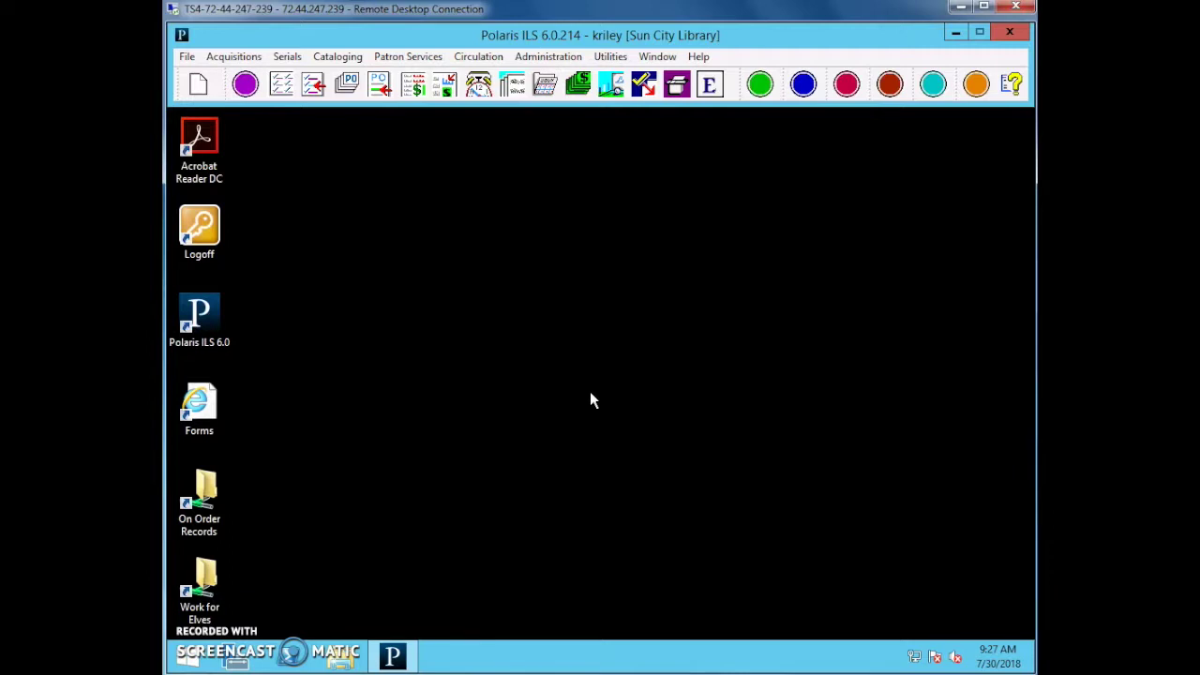
Search patrons by Name (Last, First Middle) and open the PACREG patron's status record.
{"action": "key", "text": "F6"}
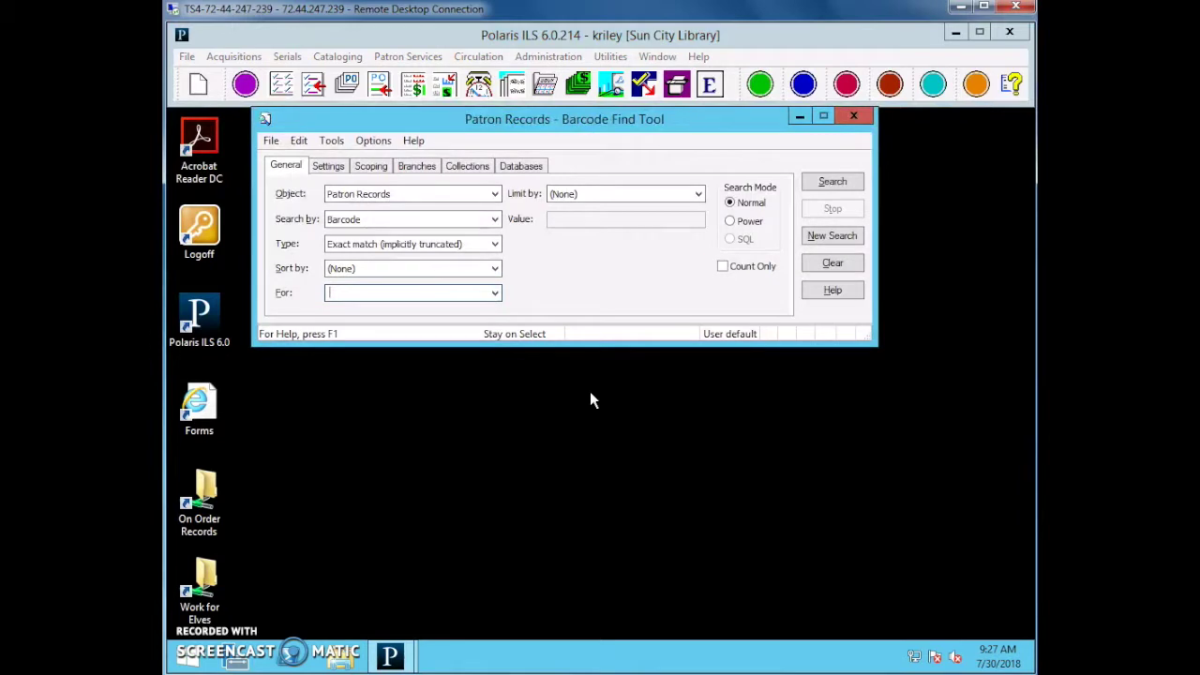
{"action": "left_click_drag", "start_coordinate": [536, 119], "coordinate": [569, 147]}
{"action": "left_click", "coordinate": [317, 246]}
{"action": "left_click", "coordinate": [422, 248]}
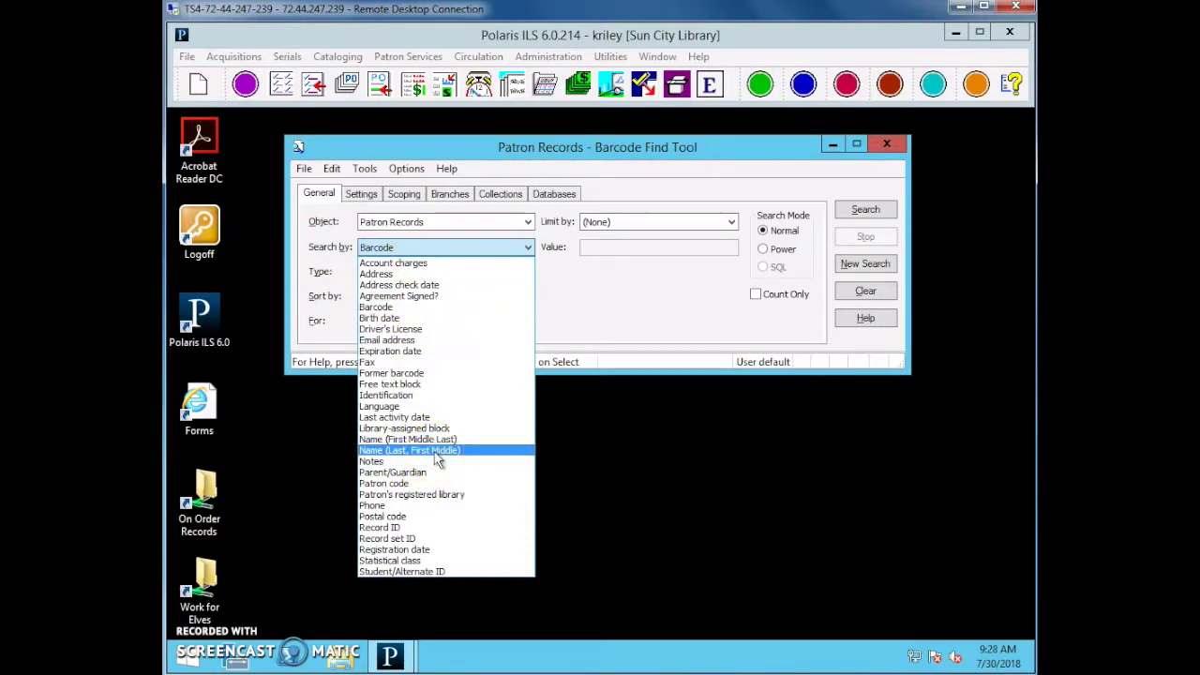
{"action": "left_click", "coordinate": [436, 451]}
{"action": "left_click", "coordinate": [425, 321]}
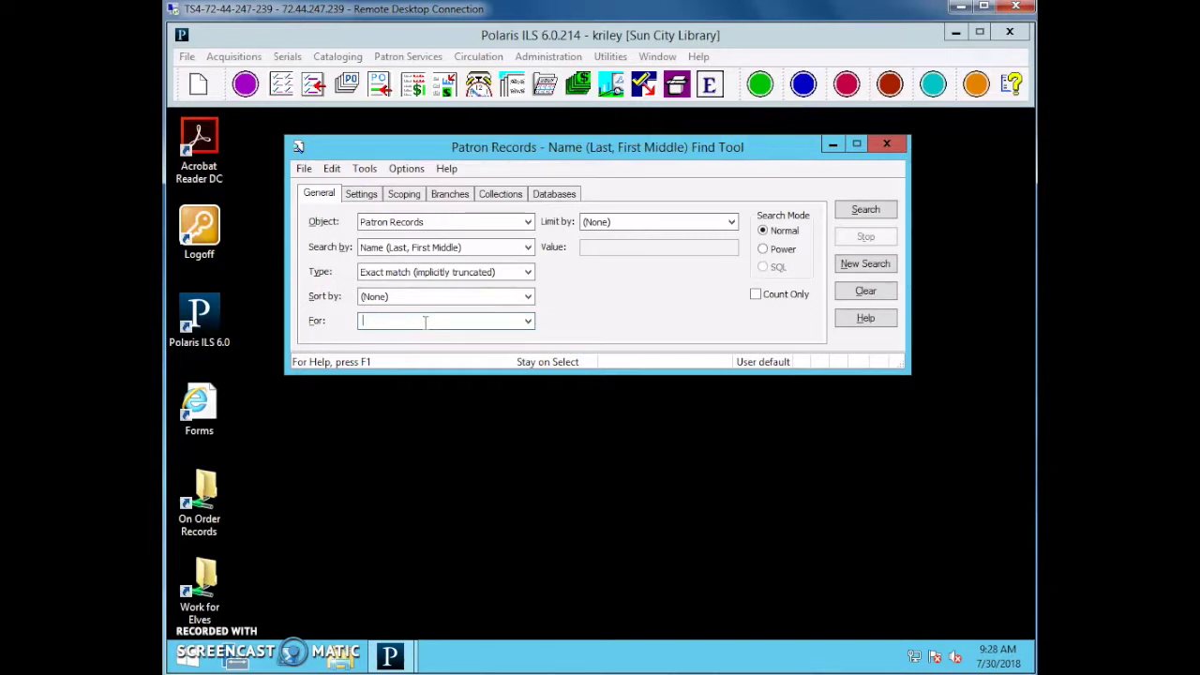
{"action": "key", "text": "Return"}
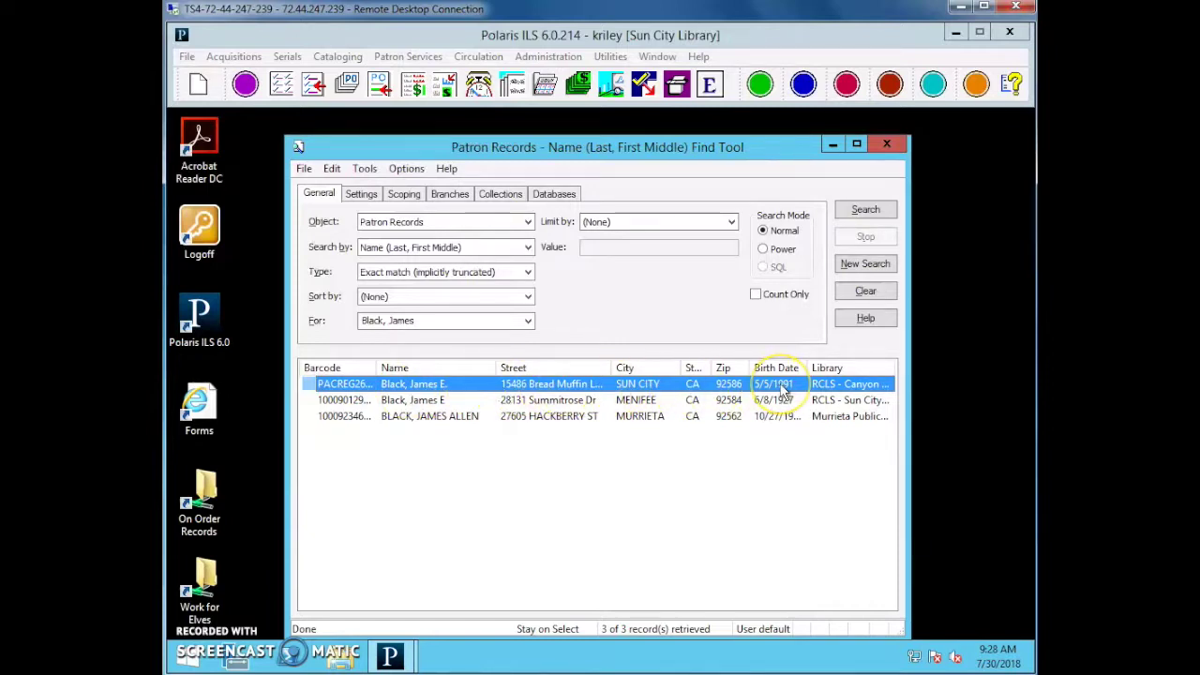
{"action": "double_click", "coordinate": [539, 384]}
{"action": "left_click_drag", "start_coordinate": [508, 35], "coordinate": [631, 64]}
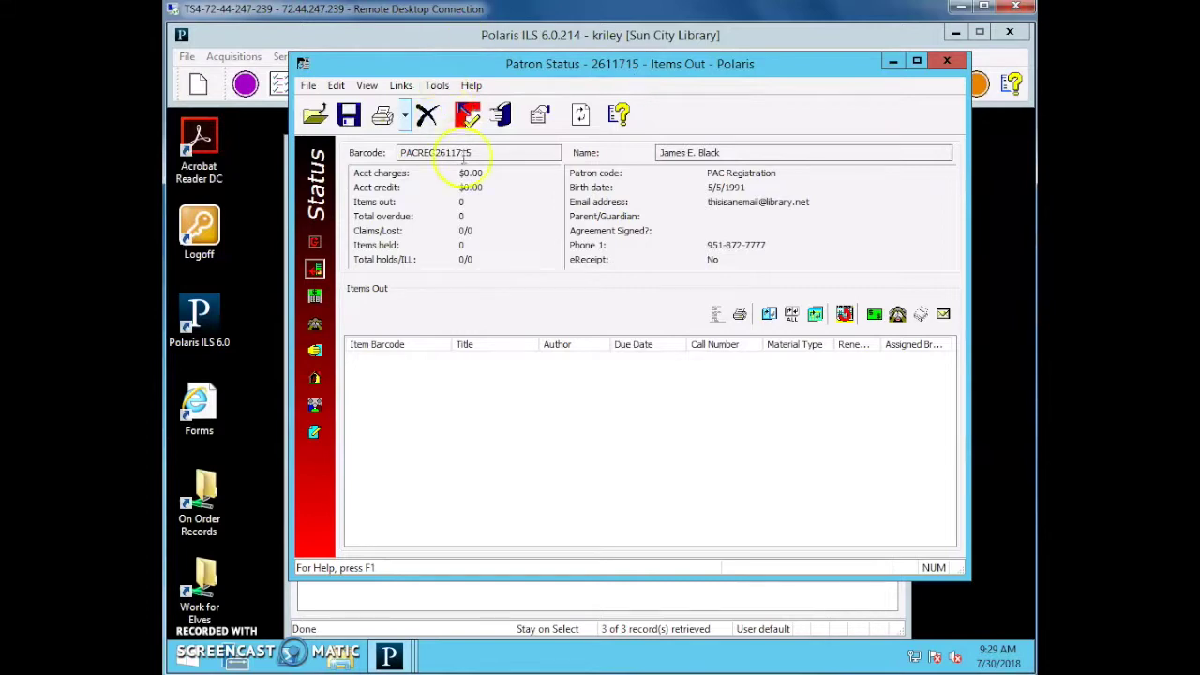
{"action": "left_click", "coordinate": [512, 155]}
{"action": "left_click_drag", "start_coordinate": [512, 156], "coordinate": [490, 167]}
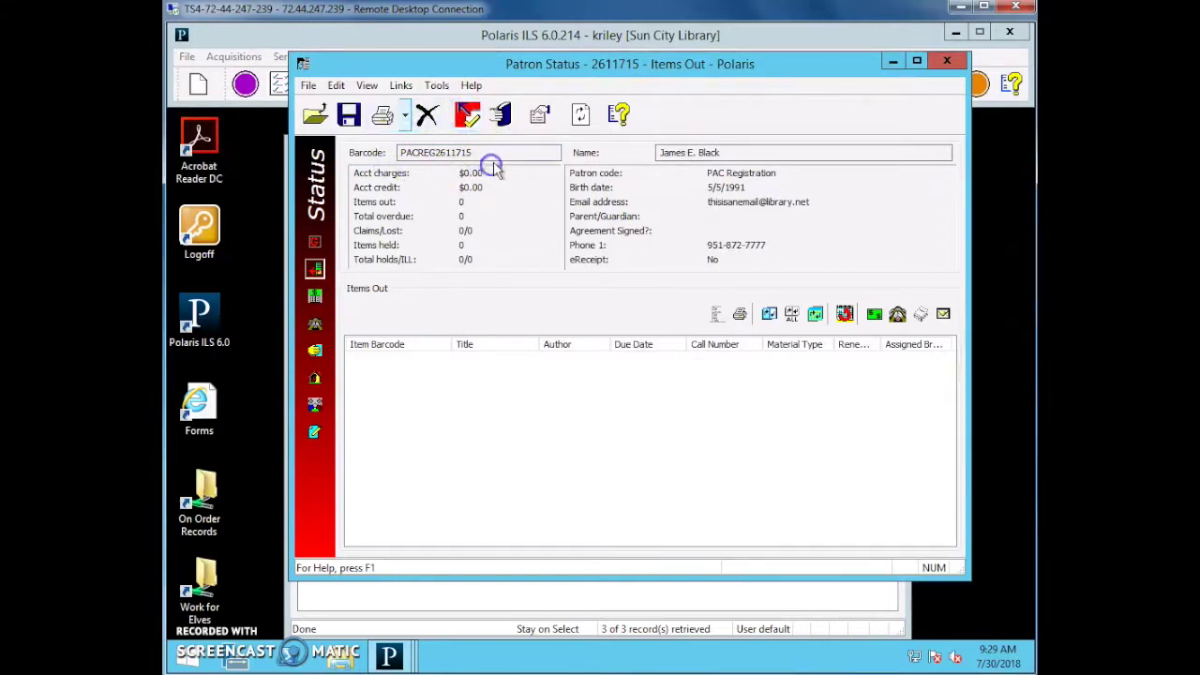
{"action": "left_click_drag", "start_coordinate": [776, 175], "coordinate": [689, 179]}
Open the patron's registration and change the patron code to Adult Unfiltered.
{"action": "double_click", "coordinate": [771, 201]}
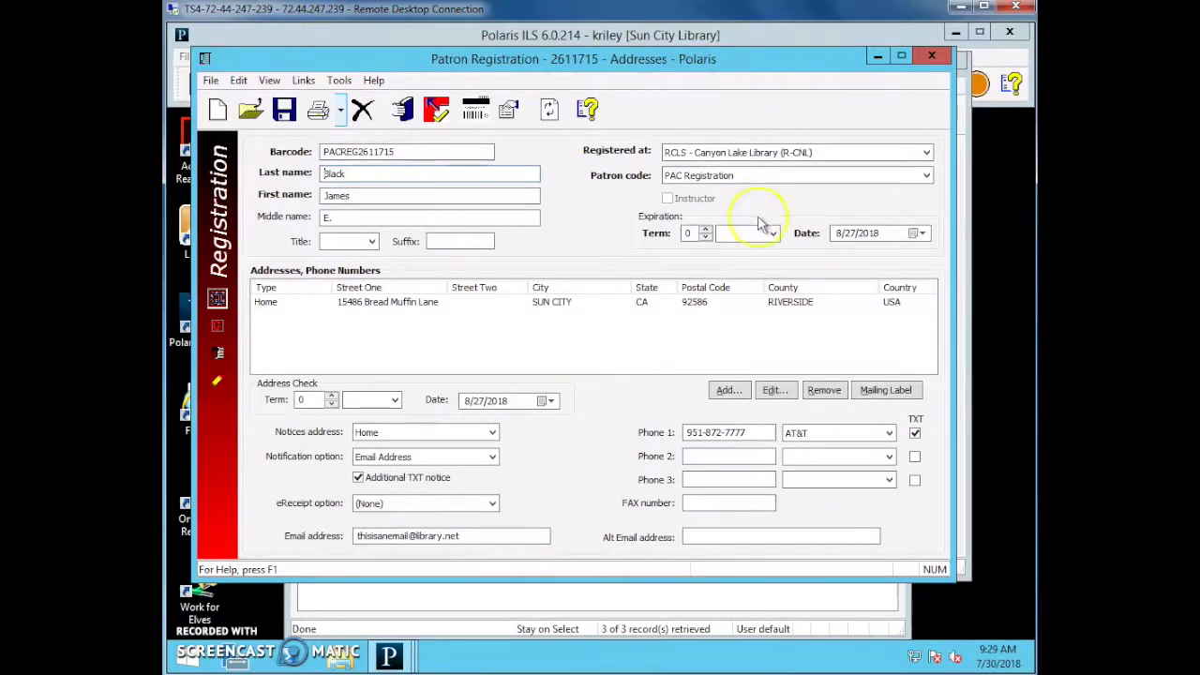
{"action": "left_click", "coordinate": [757, 179]}
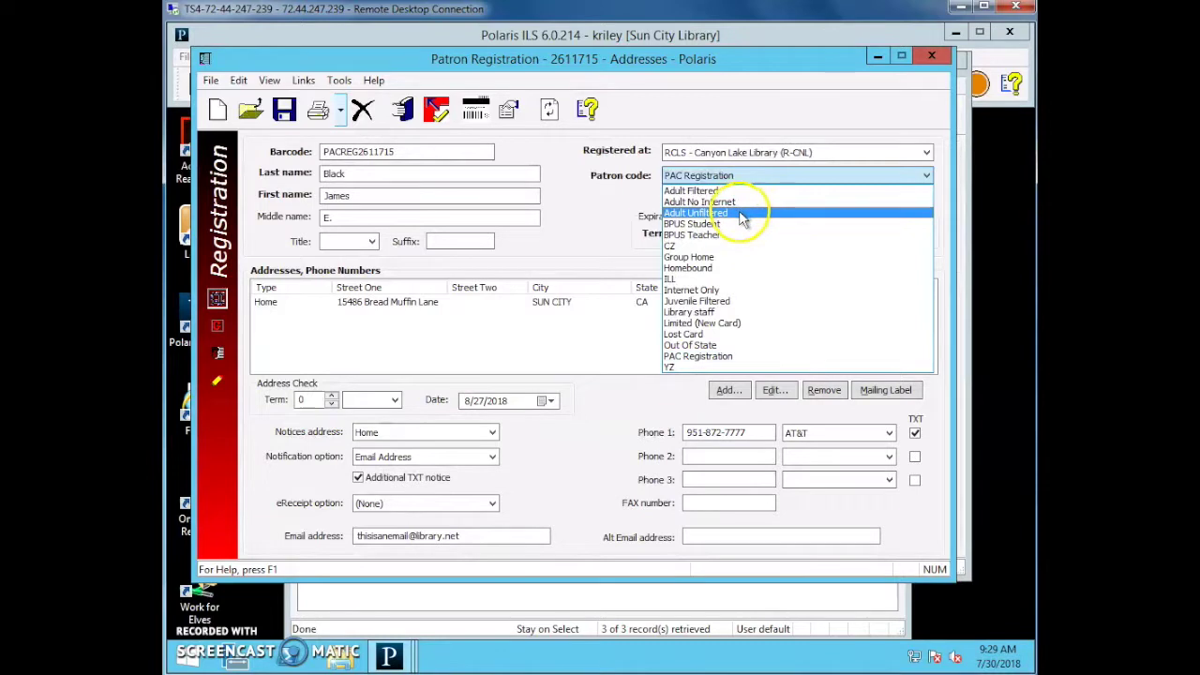
{"action": "left_click", "coordinate": [737, 213]}
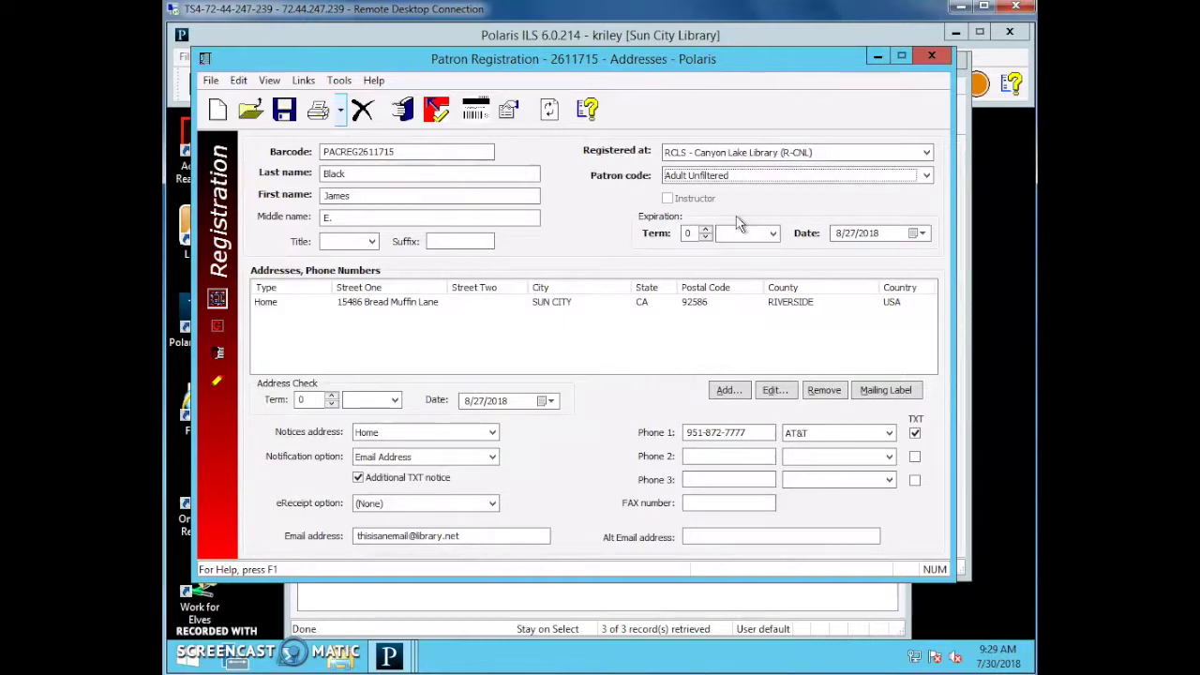
Set the expiration term to 3 years, ending 7/30/2021.
{"action": "left_click", "coordinate": [737, 235]}
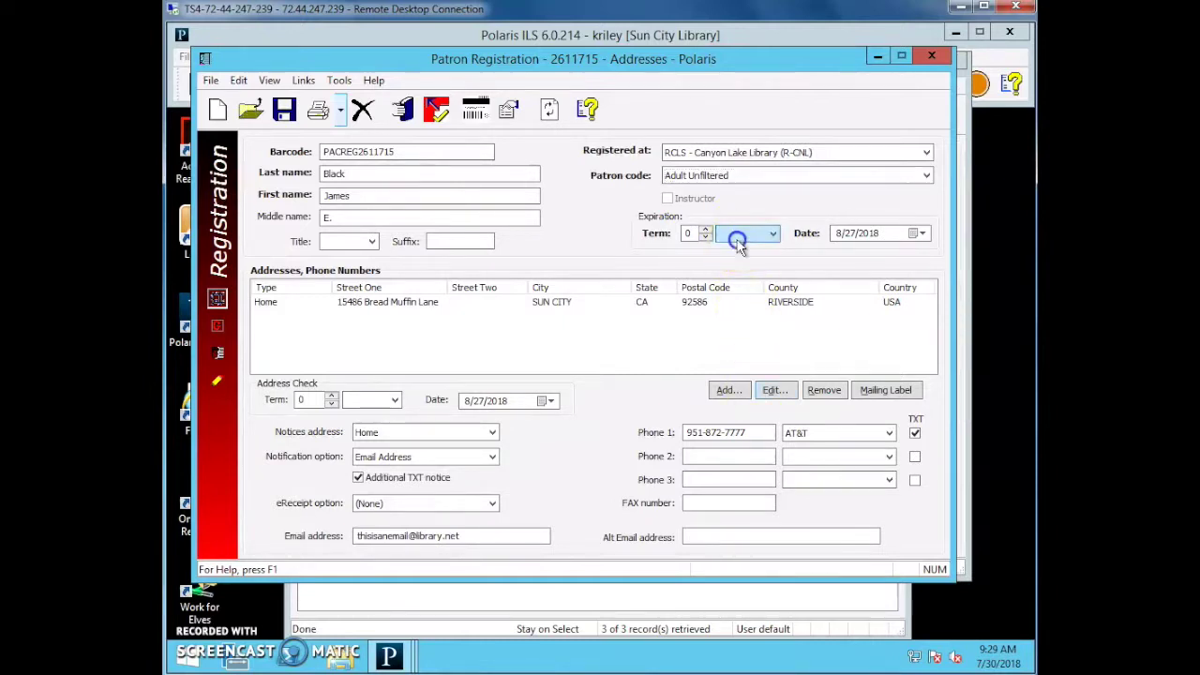
{"action": "left_click", "coordinate": [740, 238]}
{"action": "left_click", "coordinate": [741, 238]}
{"action": "left_click", "coordinate": [733, 270]}
{"action": "left_click", "coordinate": [705, 230]}
{"action": "left_click", "coordinate": [705, 230]}
{"action": "left_click", "coordinate": [705, 229]}
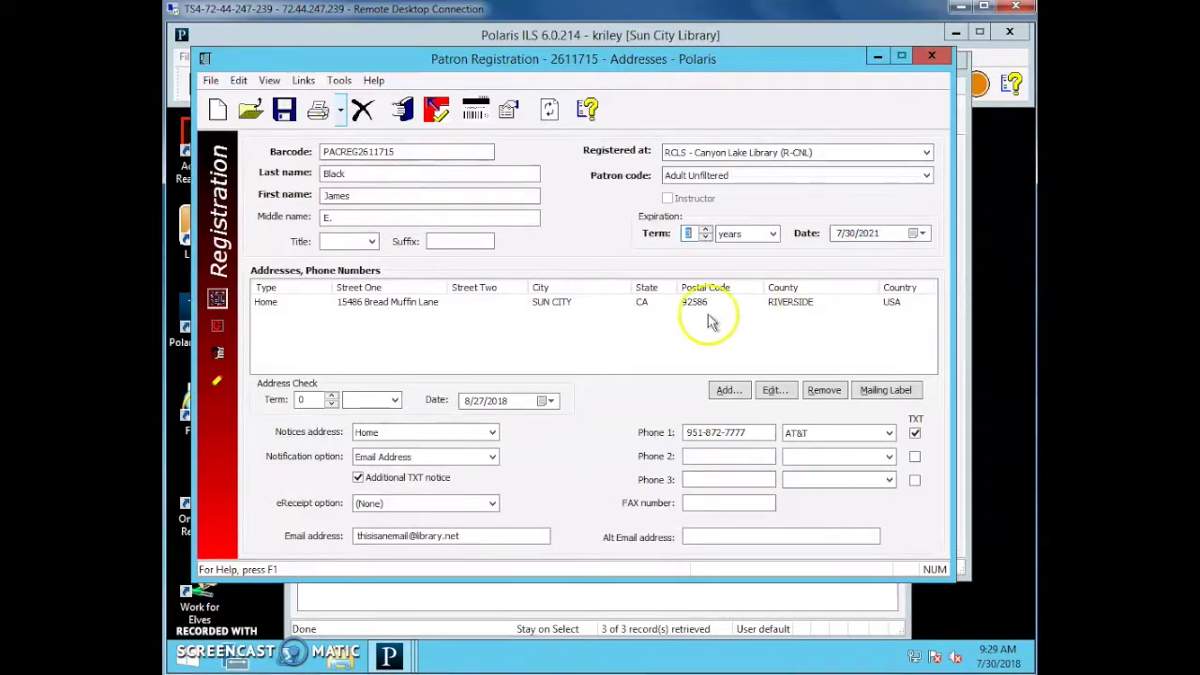
Set the address check term to 3 years (7/30/2021) and select the Home address.
{"action": "left_click", "coordinate": [304, 401]}
{"action": "left_click", "coordinate": [331, 395]}
{"action": "left_click", "coordinate": [330, 395]}
{"action": "left_click", "coordinate": [331, 395]}
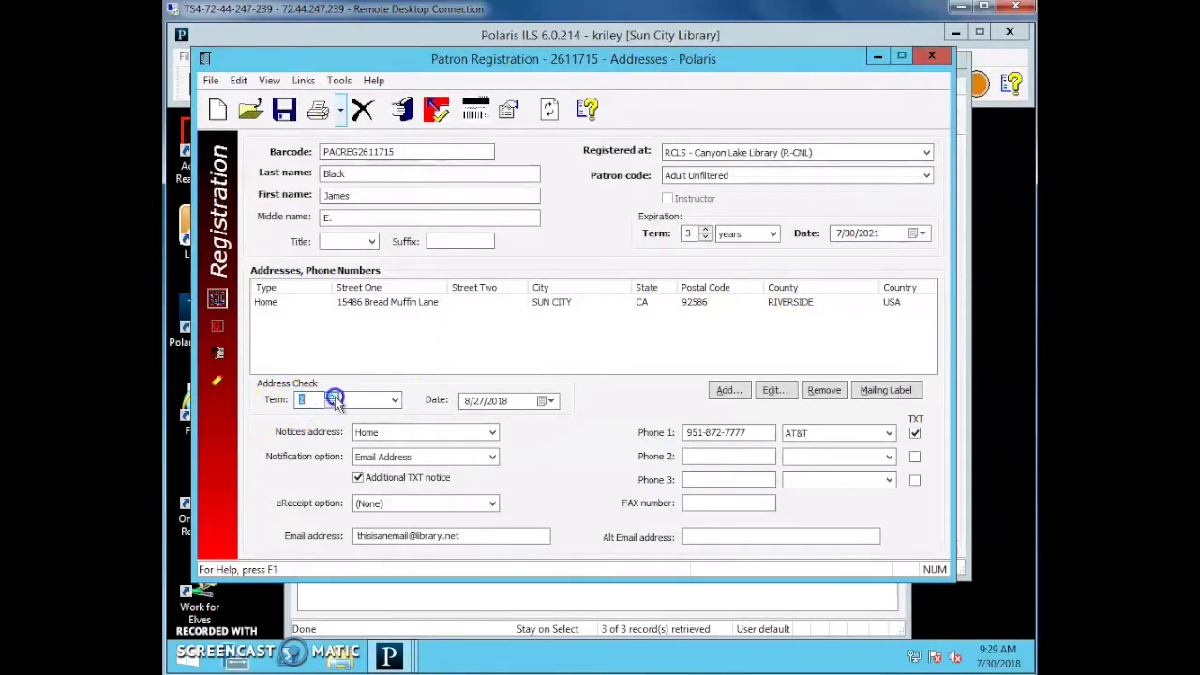
{"action": "left_click", "coordinate": [394, 400]}
{"action": "left_click", "coordinate": [361, 438]}
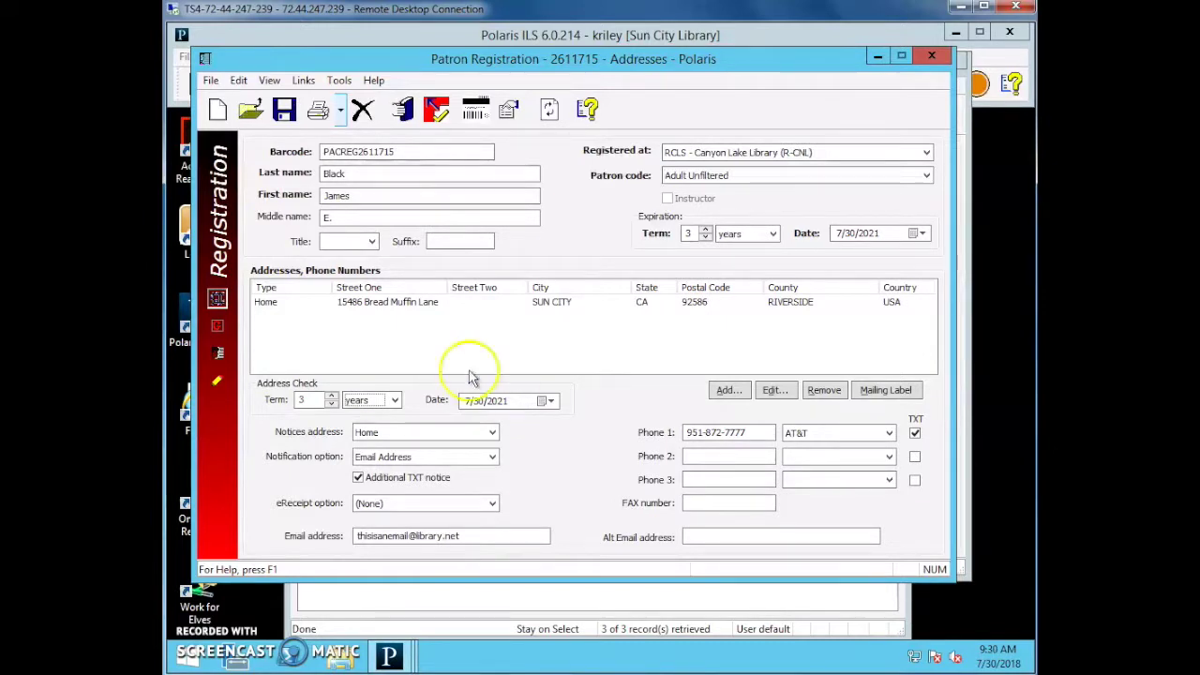
{"action": "left_click", "coordinate": [386, 302]}
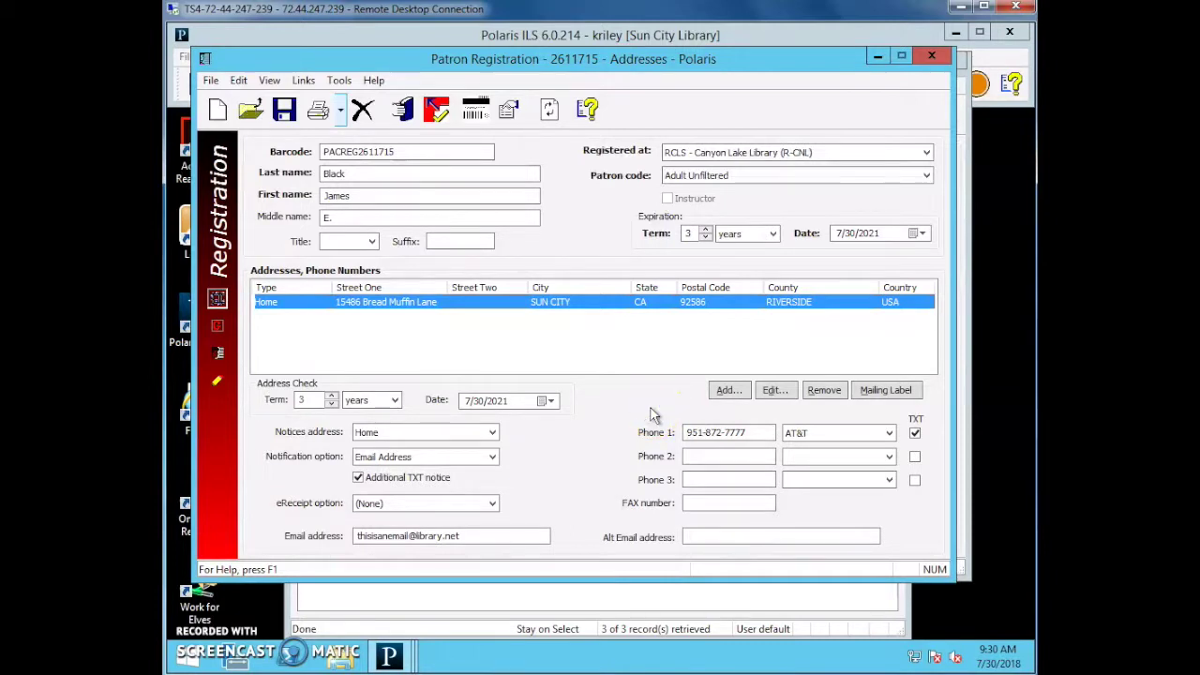
On the registration page, set the statistical class to Riverside County Library System M911 RivC.
{"action": "left_click", "coordinate": [219, 327]}
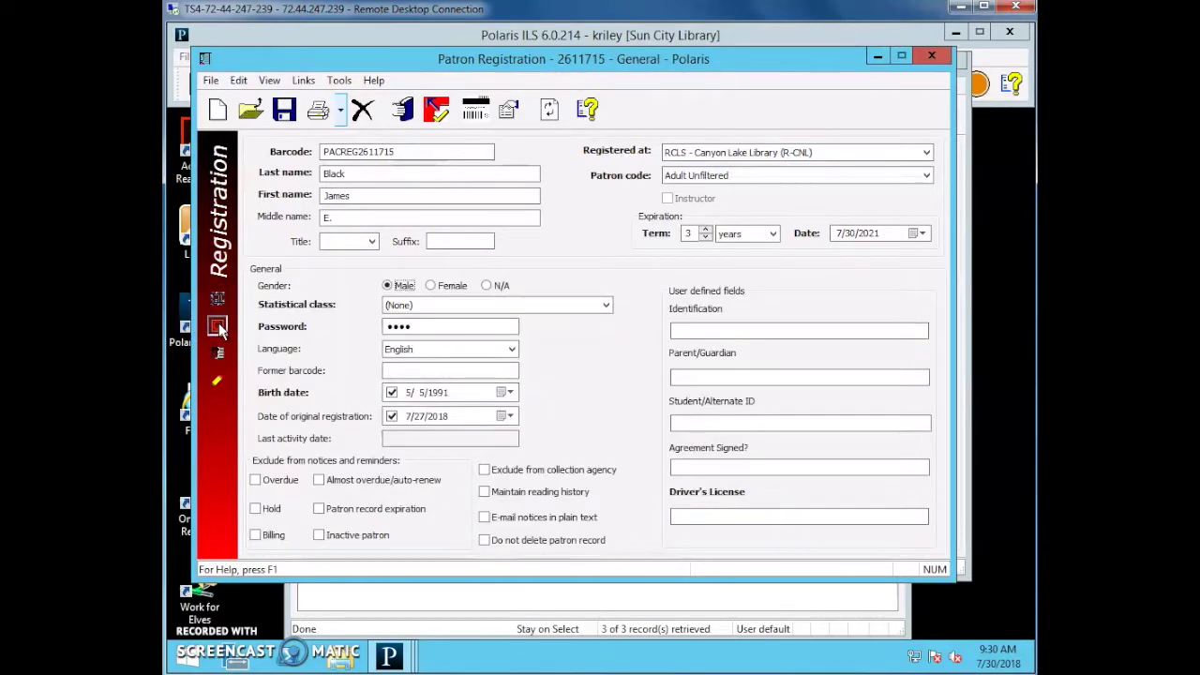
{"action": "left_click", "coordinate": [400, 307]}
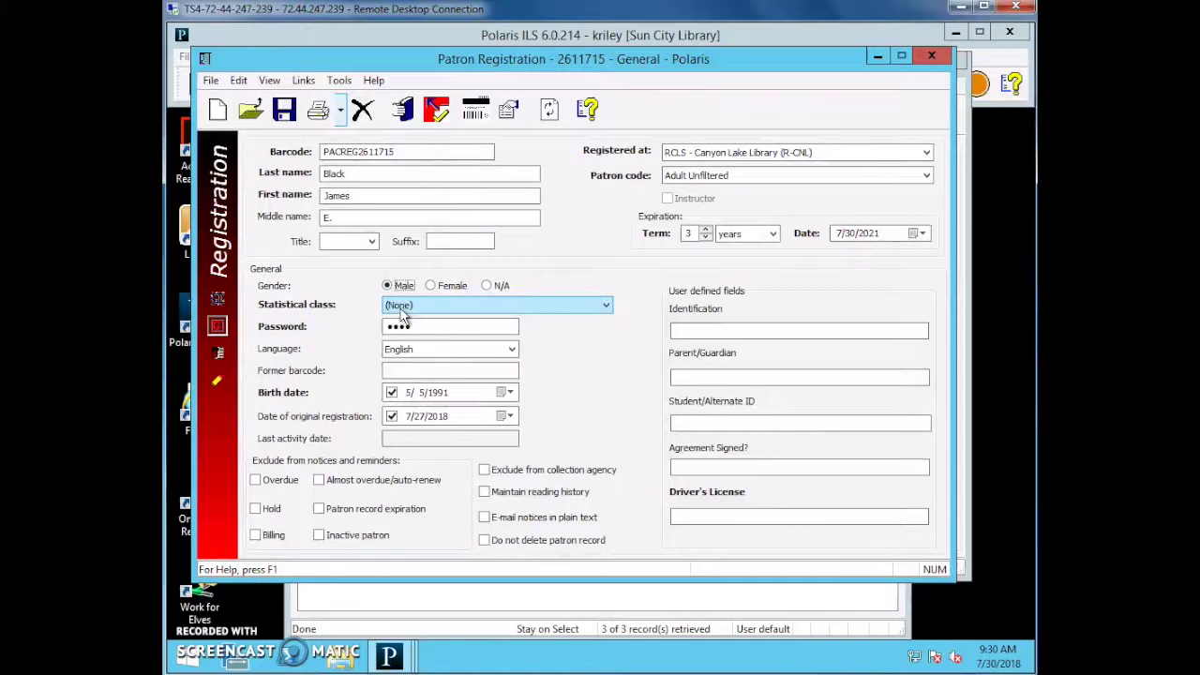
{"action": "left_click", "coordinate": [400, 307]}
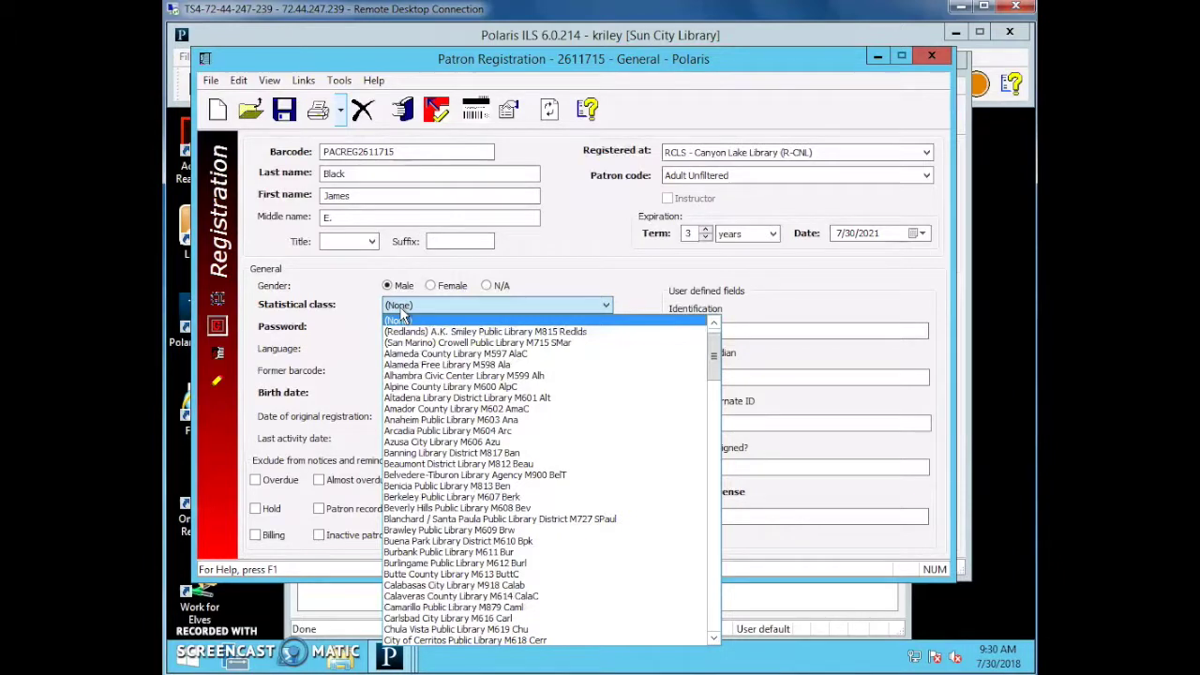
{"action": "type", "text": "riv"}
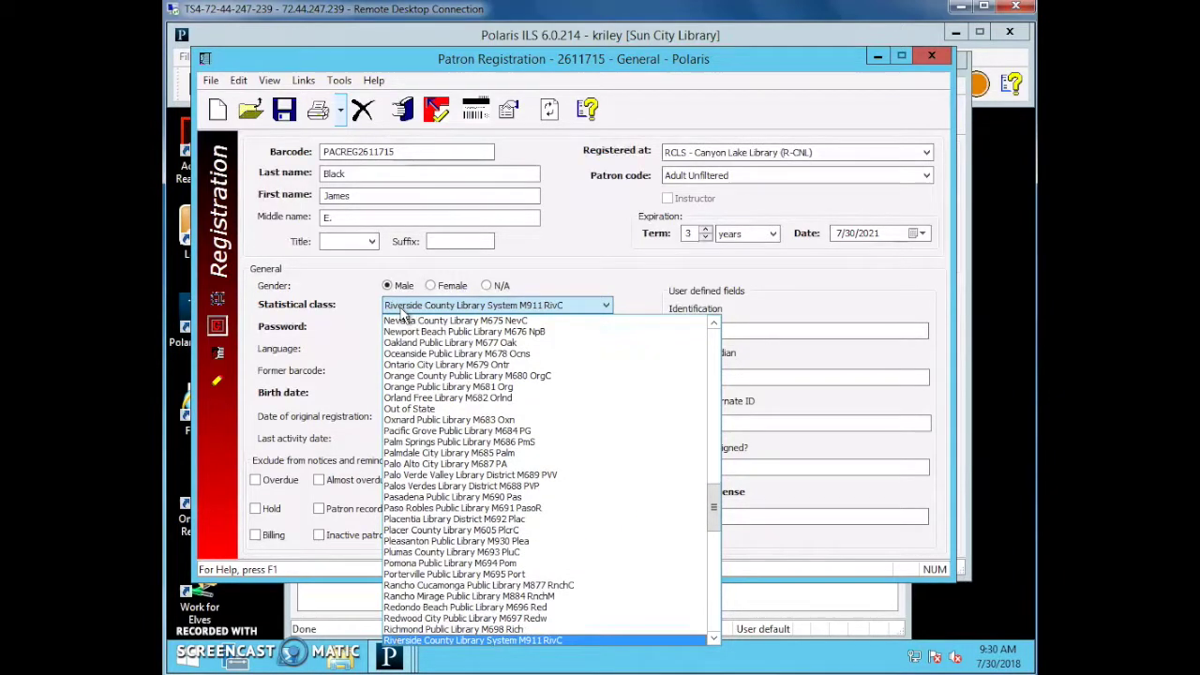
{"action": "key", "text": "Return"}
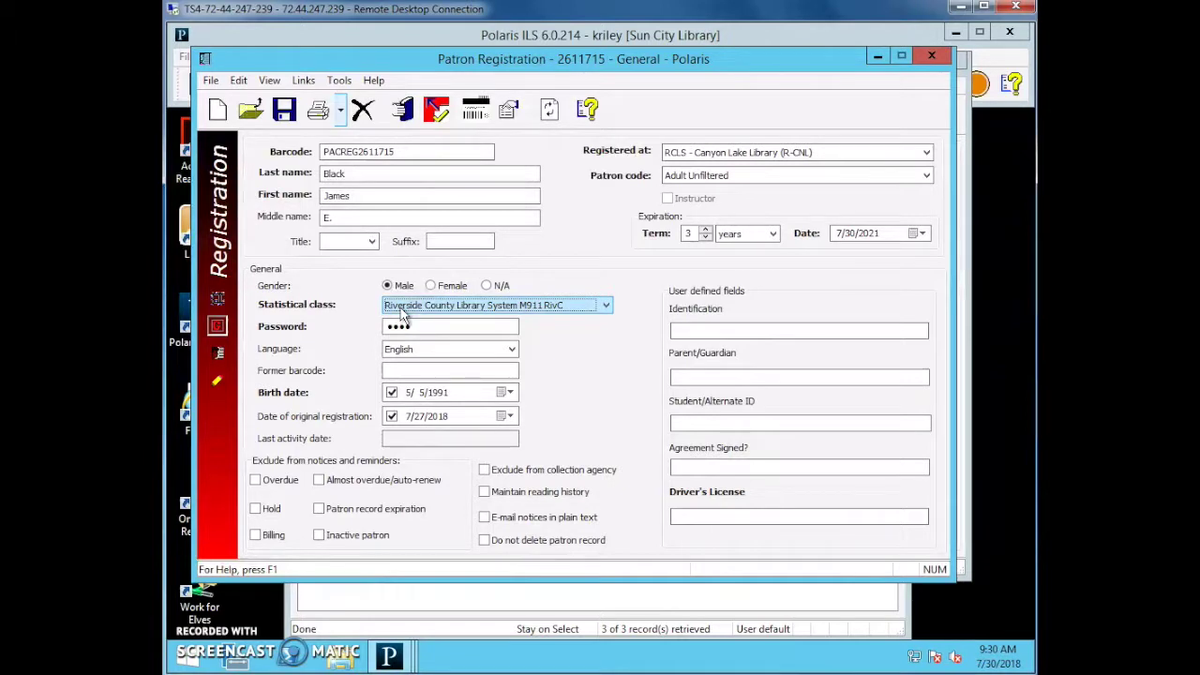
Enter the patron's driver's license number in the Driver's License field.
{"action": "left_click", "coordinate": [683, 515]}
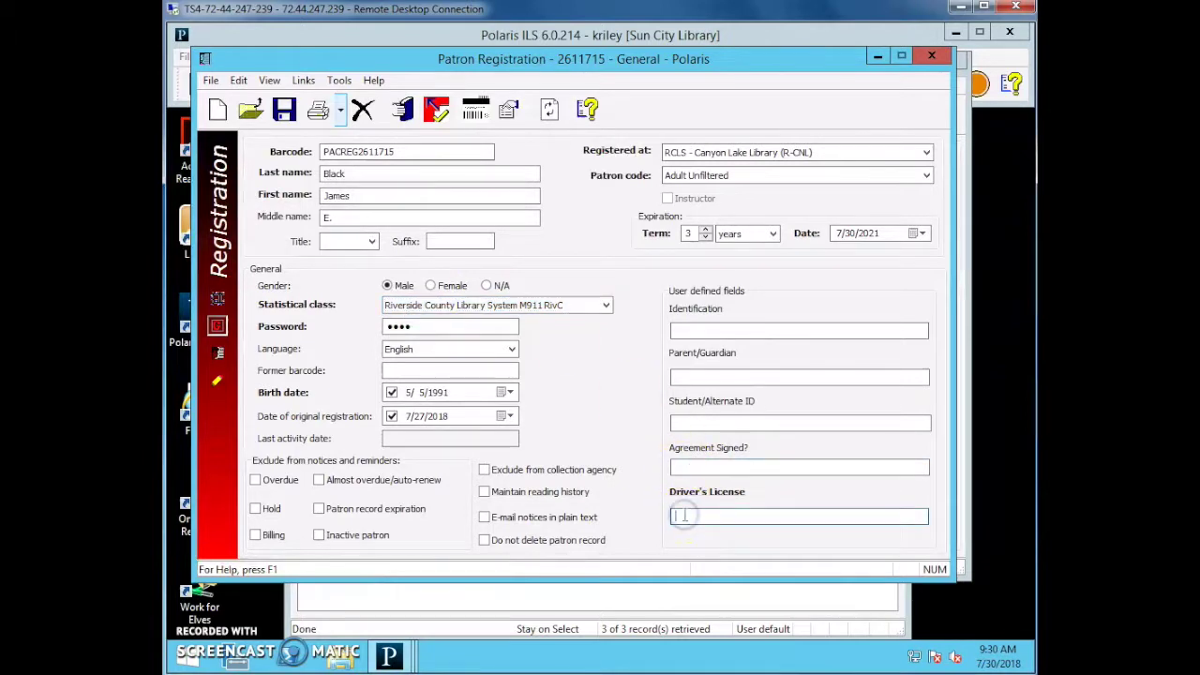
{"action": "left_click", "coordinate": [681, 515]}
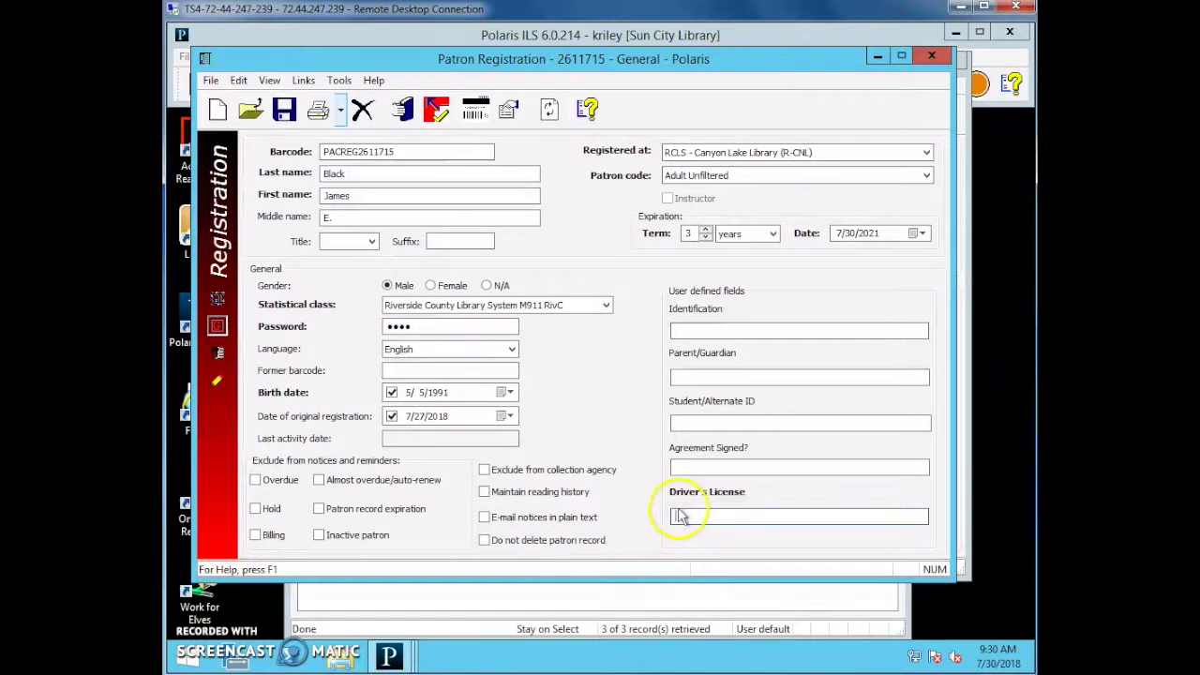
{"action": "type", "text": "Q1234"}
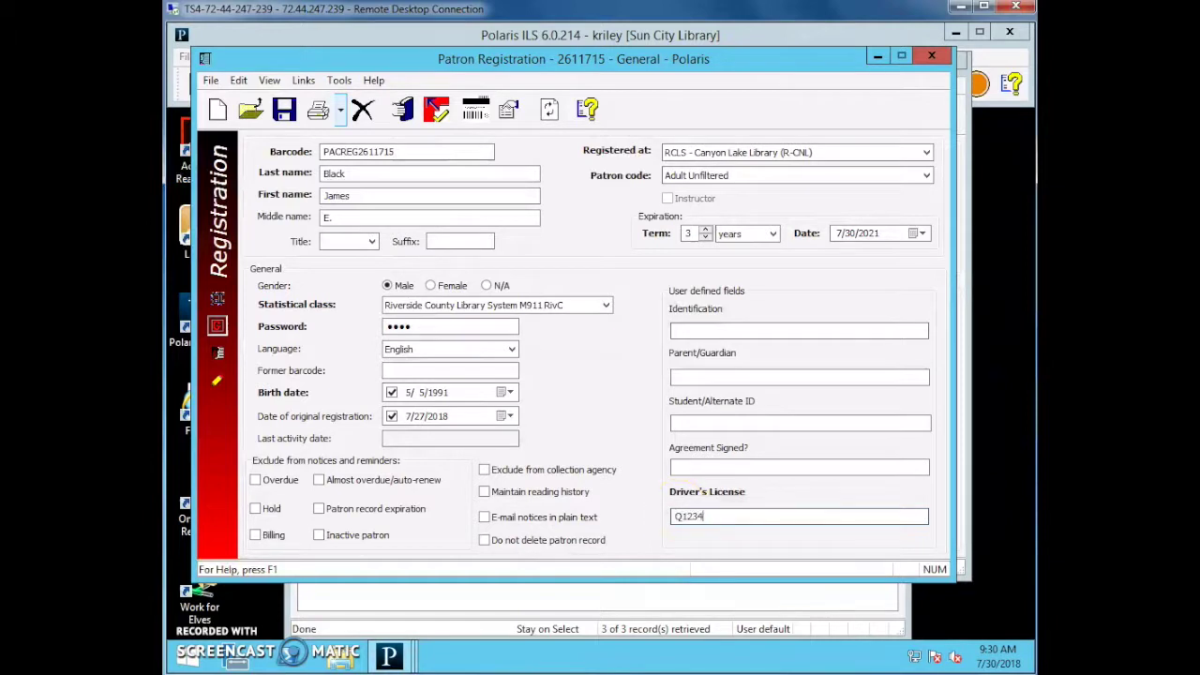
{"action": "type", "text": "567"}
Make the Agreement Signed? note read 'Declined SCY/KR 7/30/18', after briefly trying the signer's name there.
{"action": "left_click", "coordinate": [758, 468]}
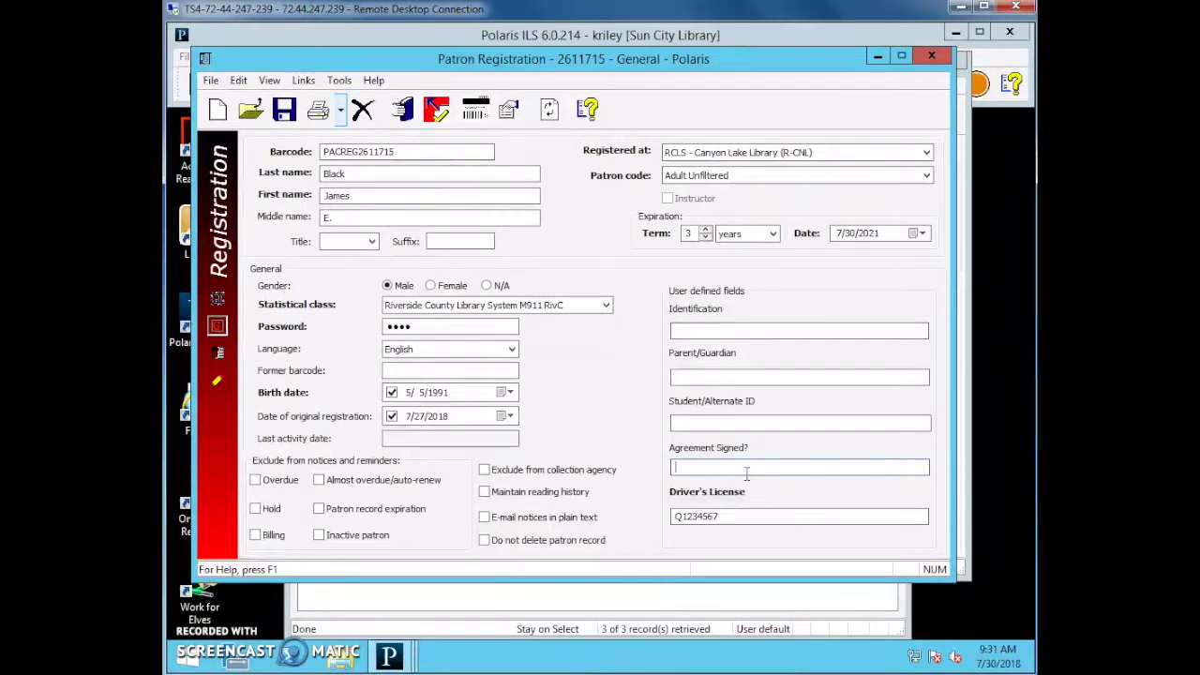
{"action": "type", "text": "Declined SCY/KR 7/30/18"}
{"action": "left_click_drag", "start_coordinate": [711, 466], "coordinate": [630, 461]}
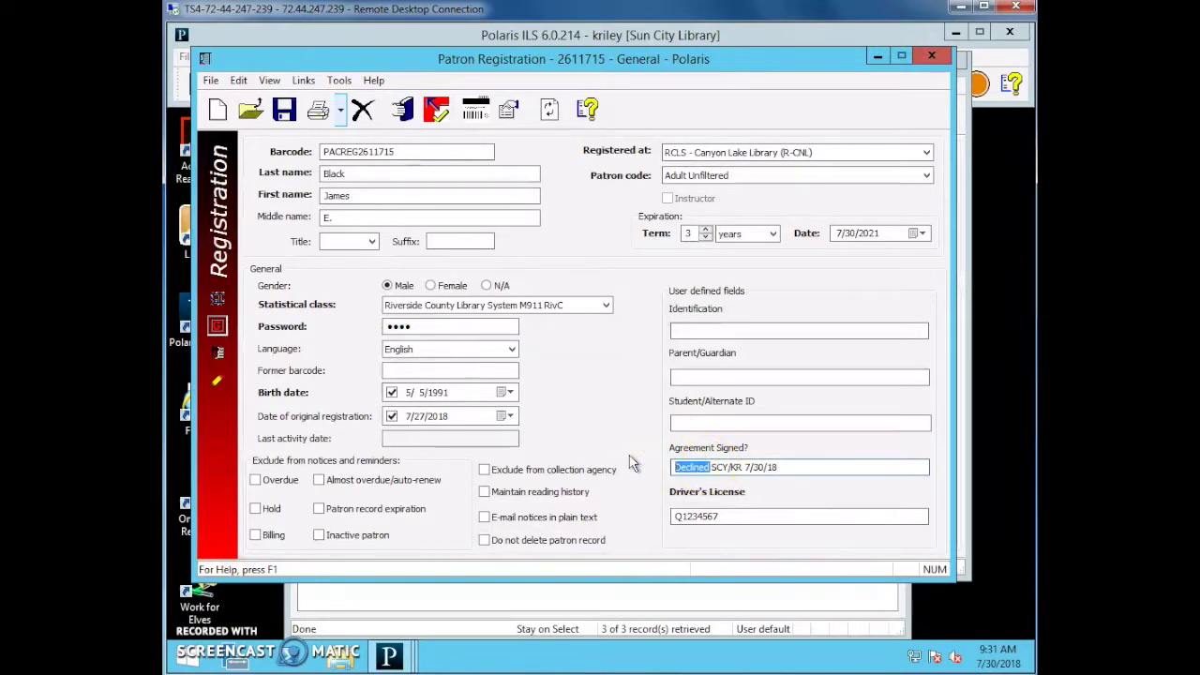
{"action": "key", "text": "Delete"}
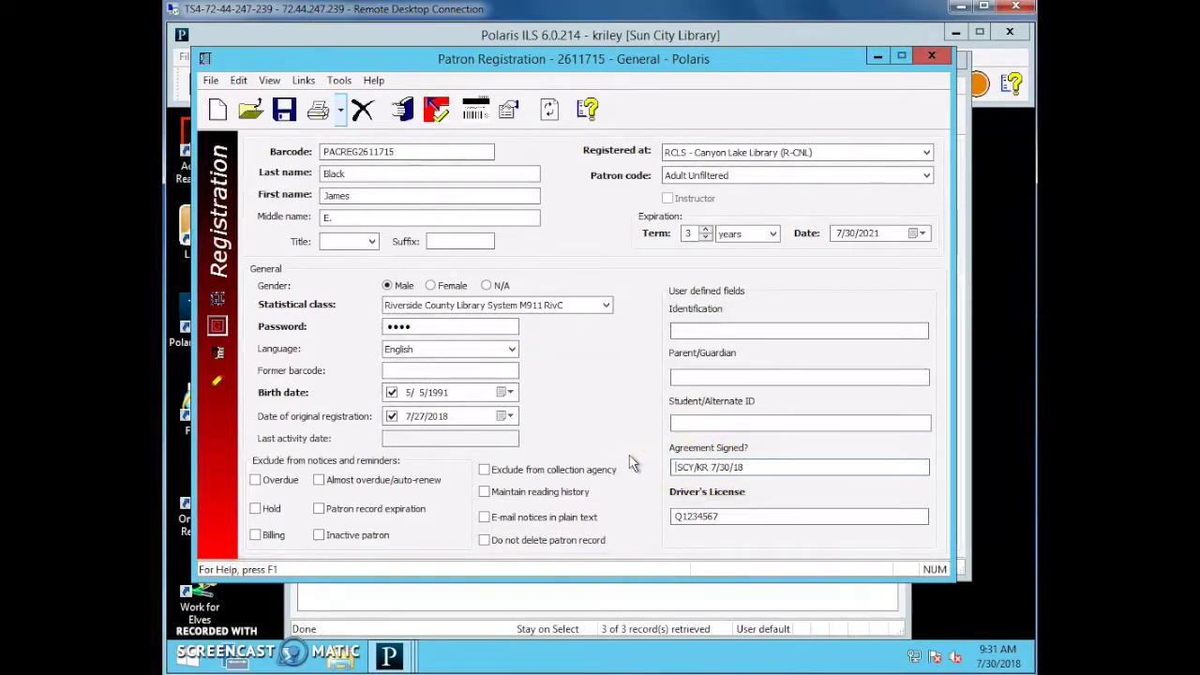
{"action": "left_click", "coordinate": [842, 471]}
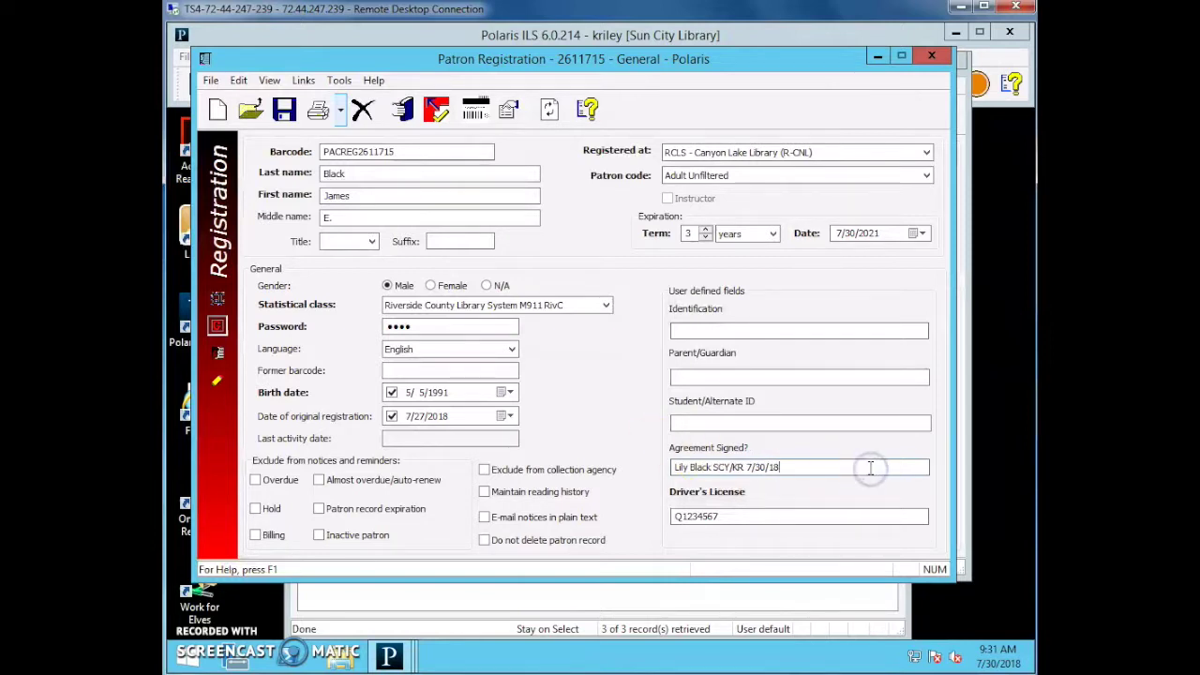
{"action": "left_click", "coordinate": [713, 466]}
{"action": "type", "text": "- Wife"}
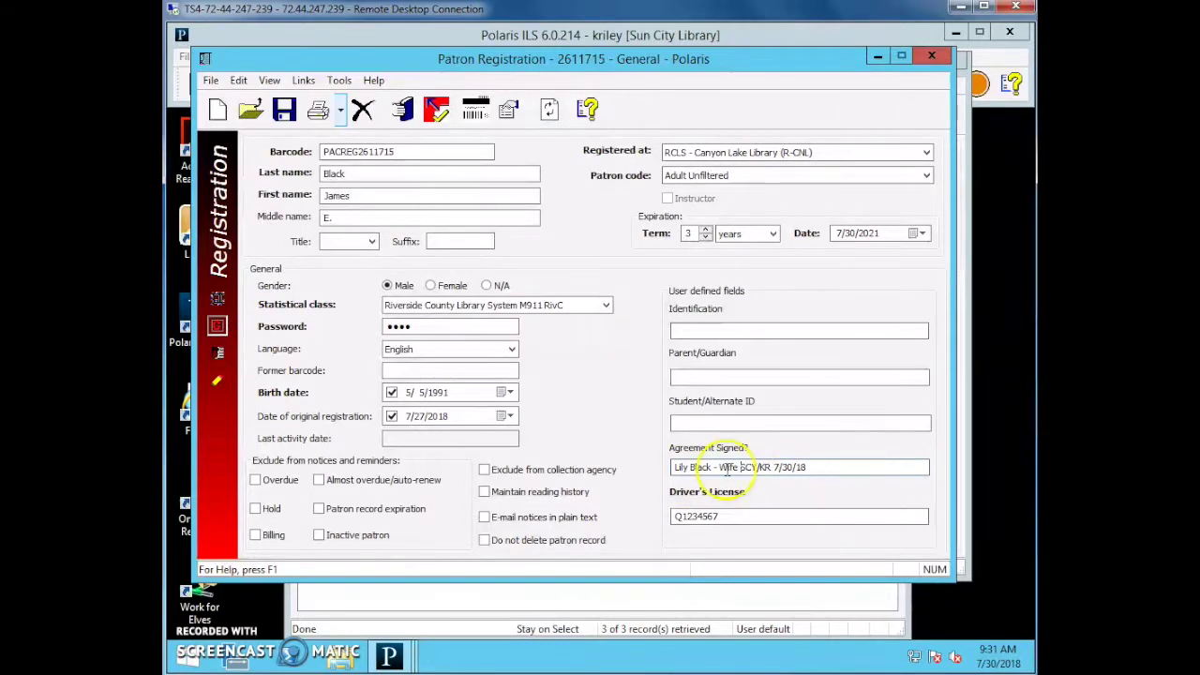
{"action": "left_click_drag", "start_coordinate": [738, 467], "coordinate": [629, 465]}
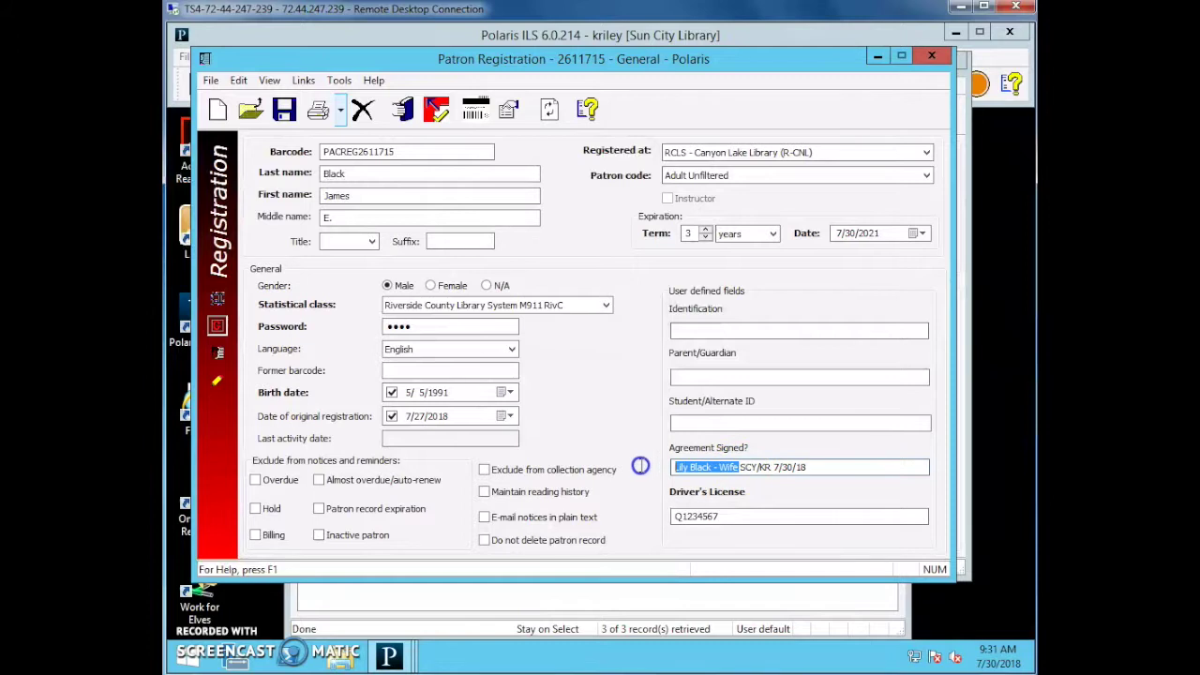
{"action": "key", "text": "BackSpace"}
{"action": "type", "text": "Declined"}
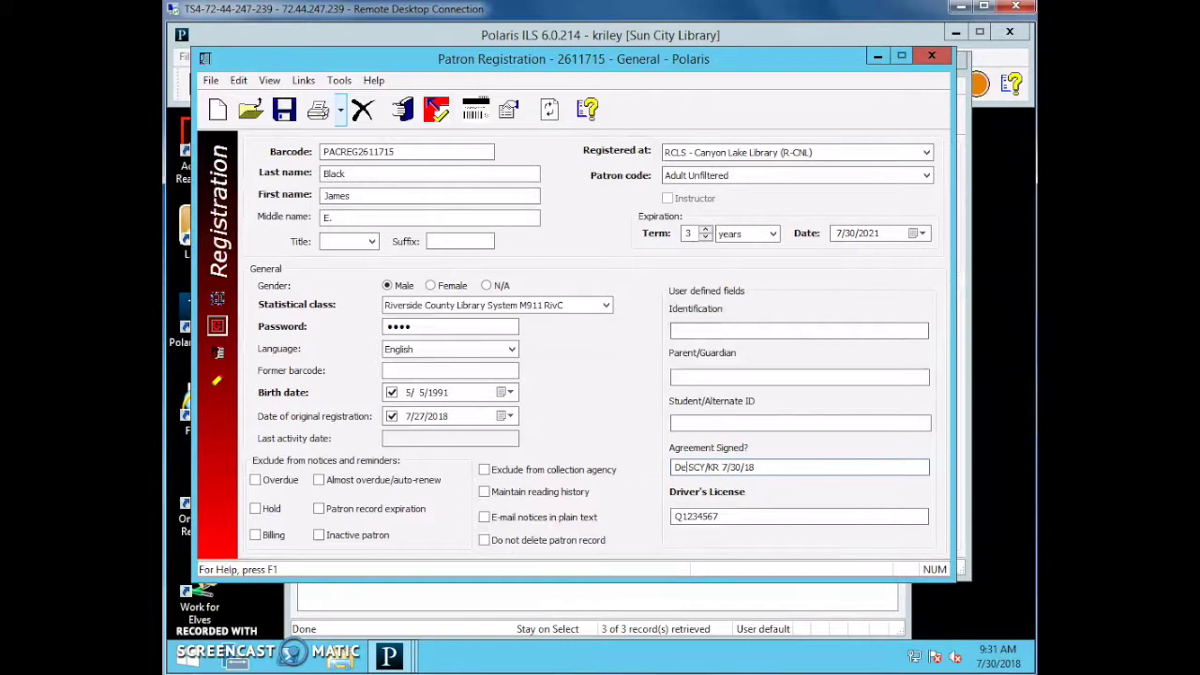
{"action": "left_click", "coordinate": [800, 467]}
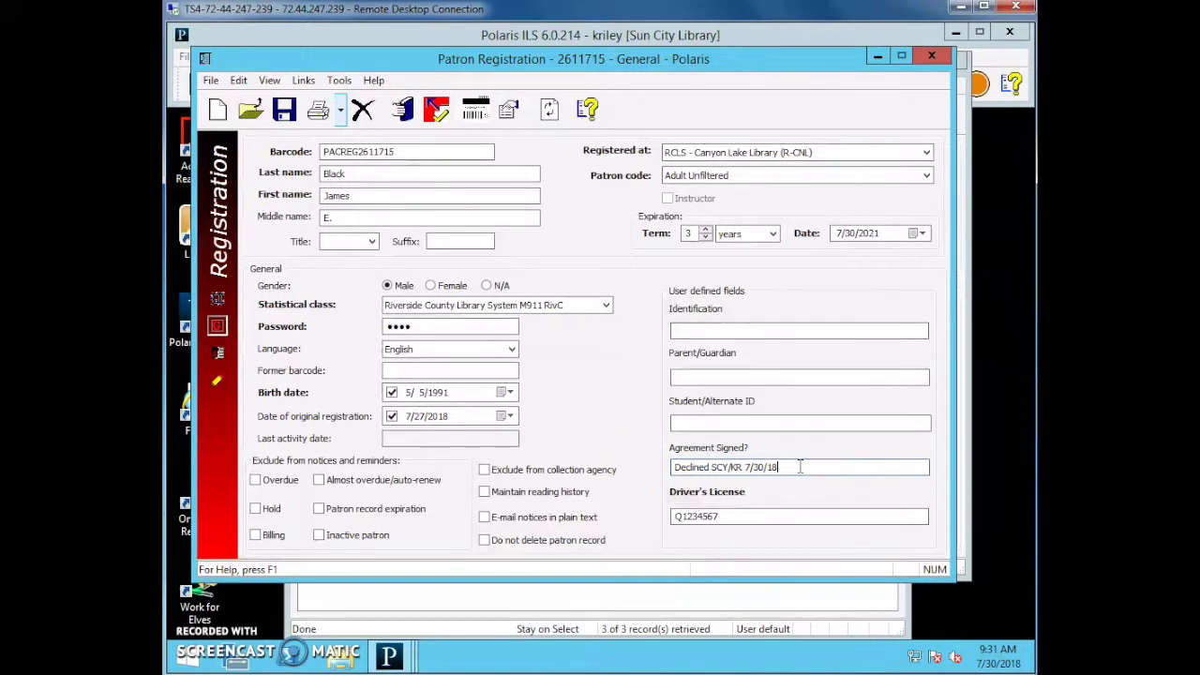
Go to the Student/Alternate ID and Parent/Guardian fields.
{"action": "left_click", "coordinate": [784, 421]}
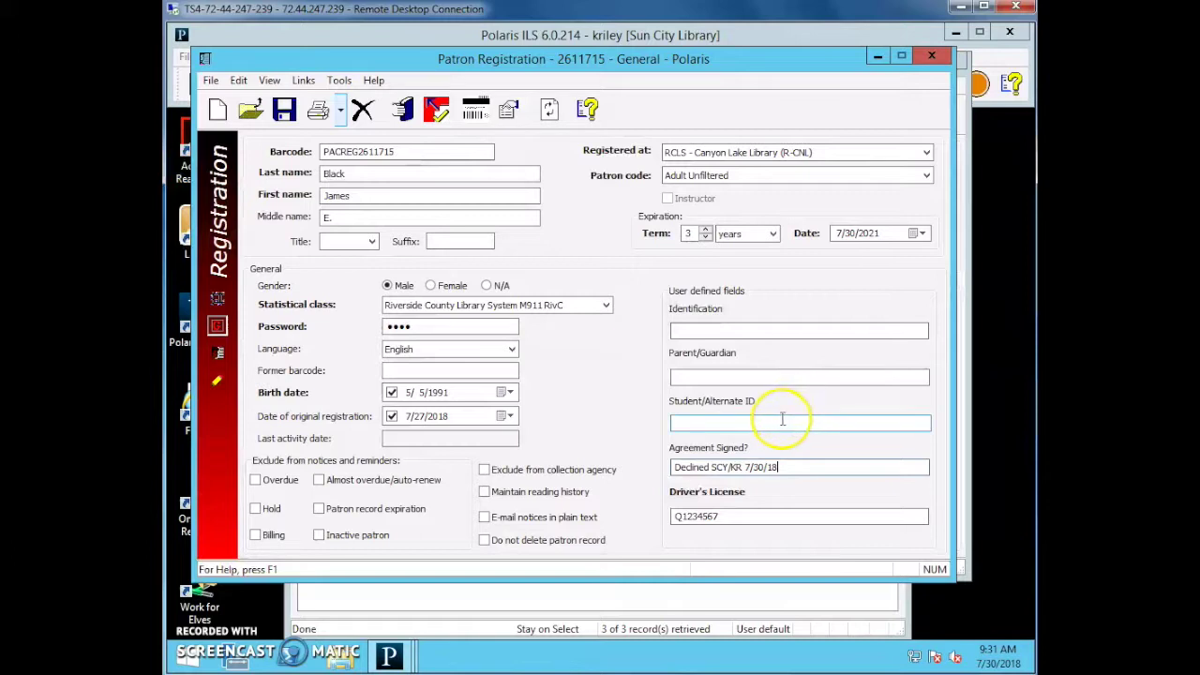
{"action": "left_click", "coordinate": [708, 377]}
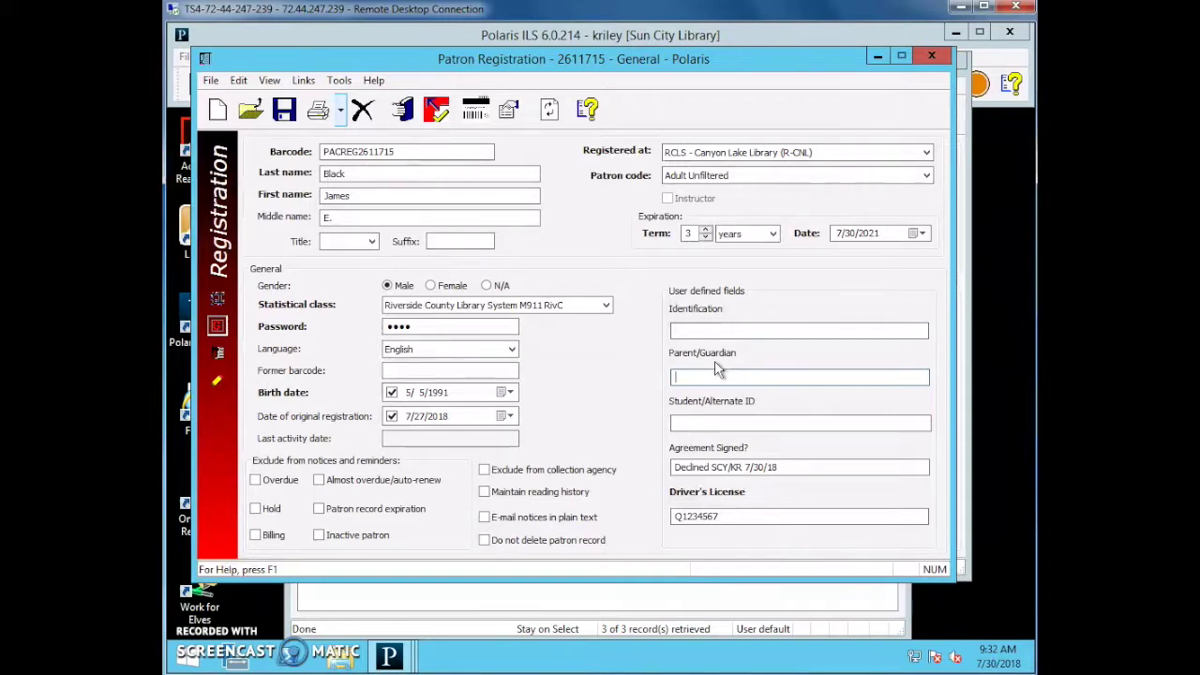
{"action": "left_click", "coordinate": [719, 375]}
{"action": "left_click", "coordinate": [719, 389]}
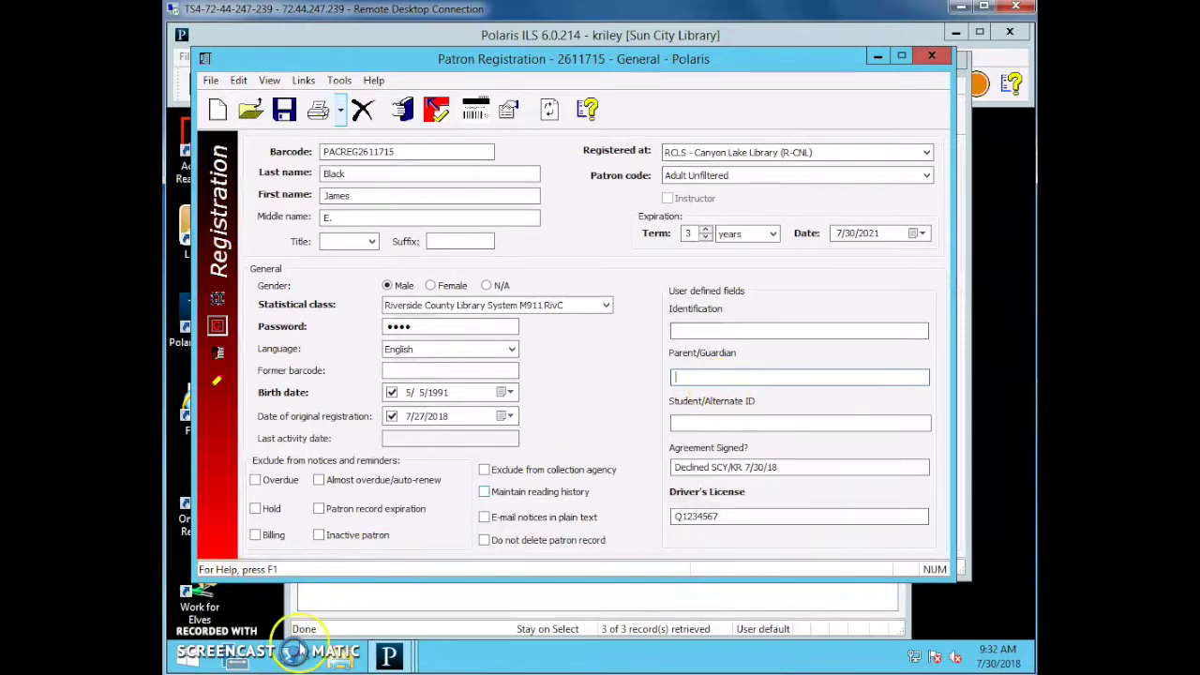
Replace the temporary PACREG barcode with the new library card barcode and save the record.
{"action": "double_click", "coordinate": [403, 153]}
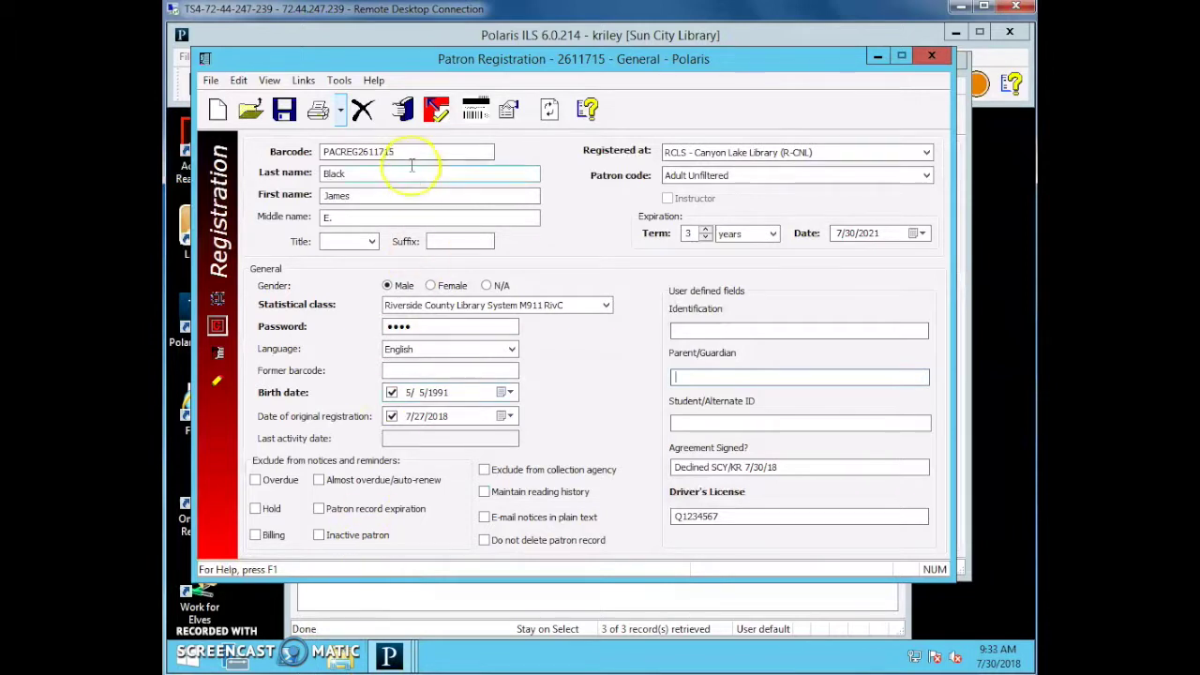
{"action": "key", "text": "BackSpace"}
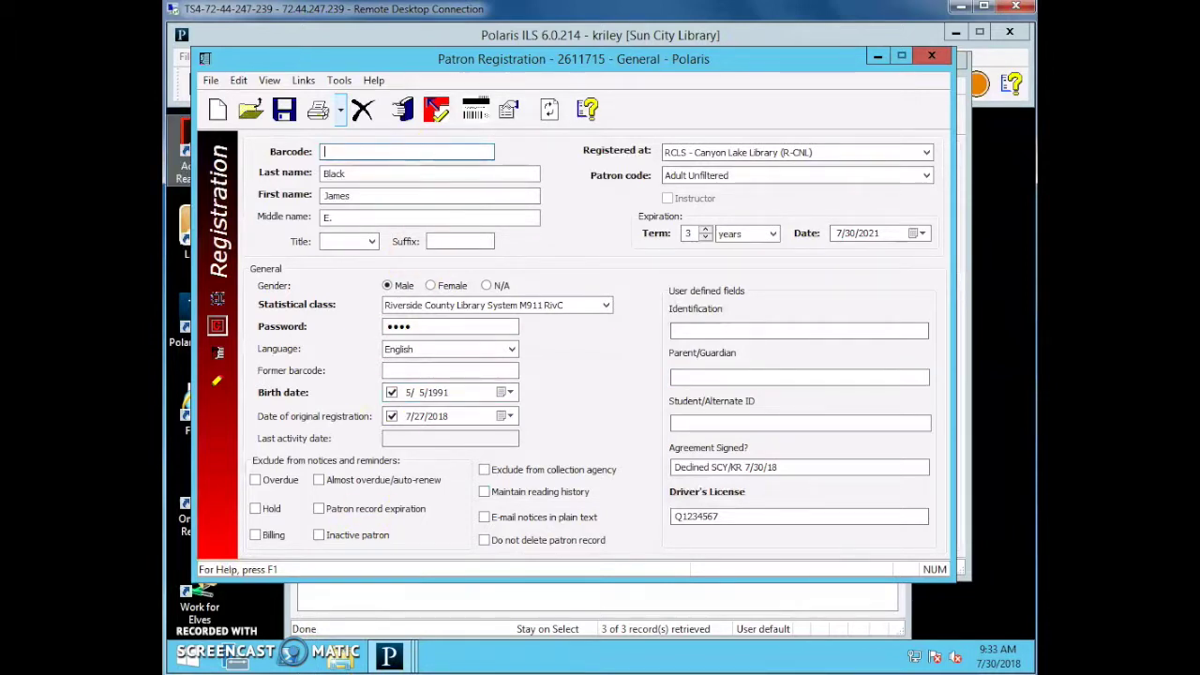
{"action": "type", "text": "1000924125358"}
{"action": "left_click", "coordinate": [324, 173]}
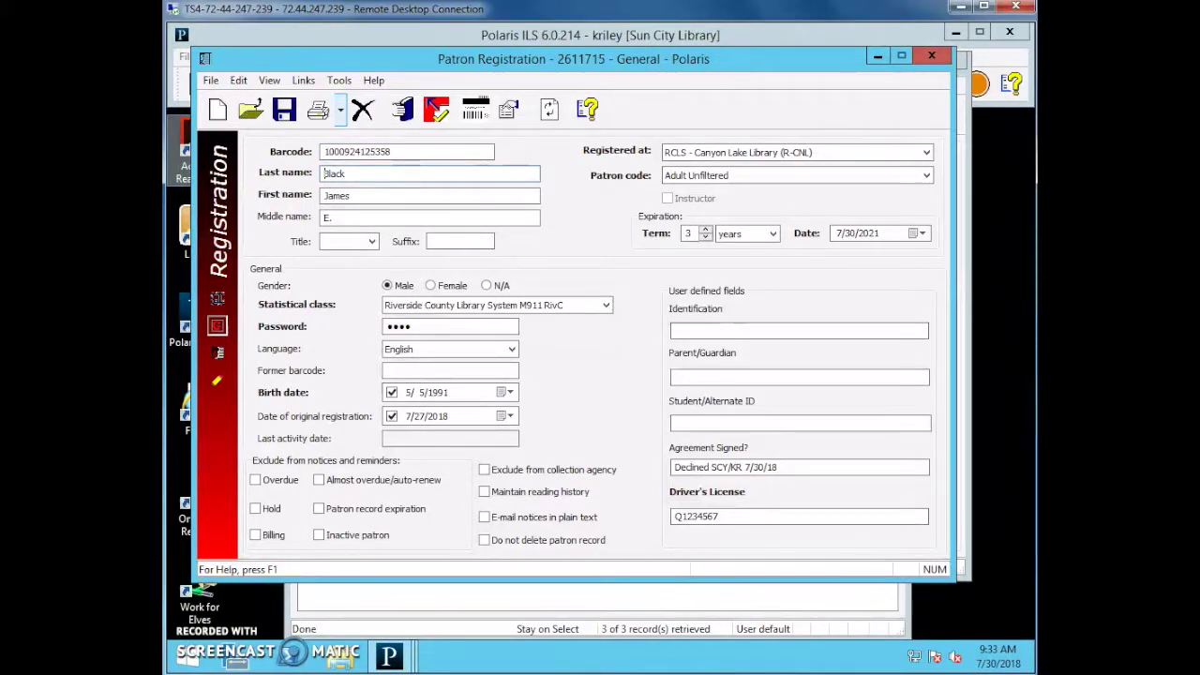
{"action": "left_click", "coordinate": [284, 112]}
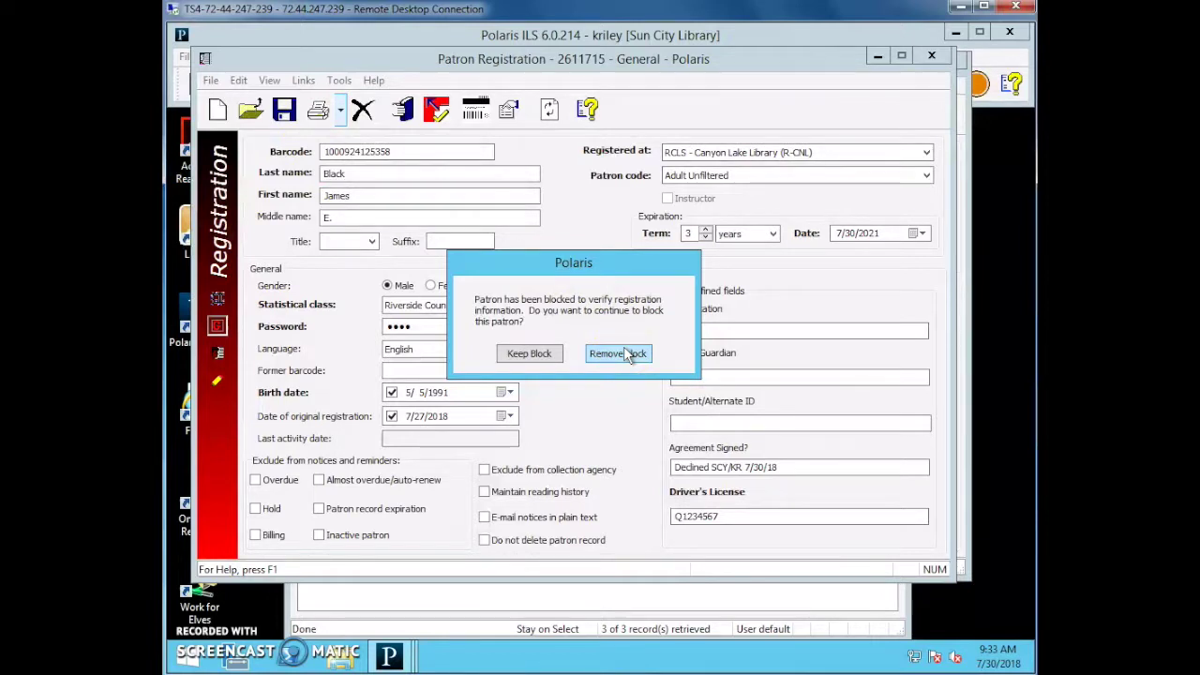
Remove the registration block from the saved patron.
{"action": "left_click", "coordinate": [625, 357]}
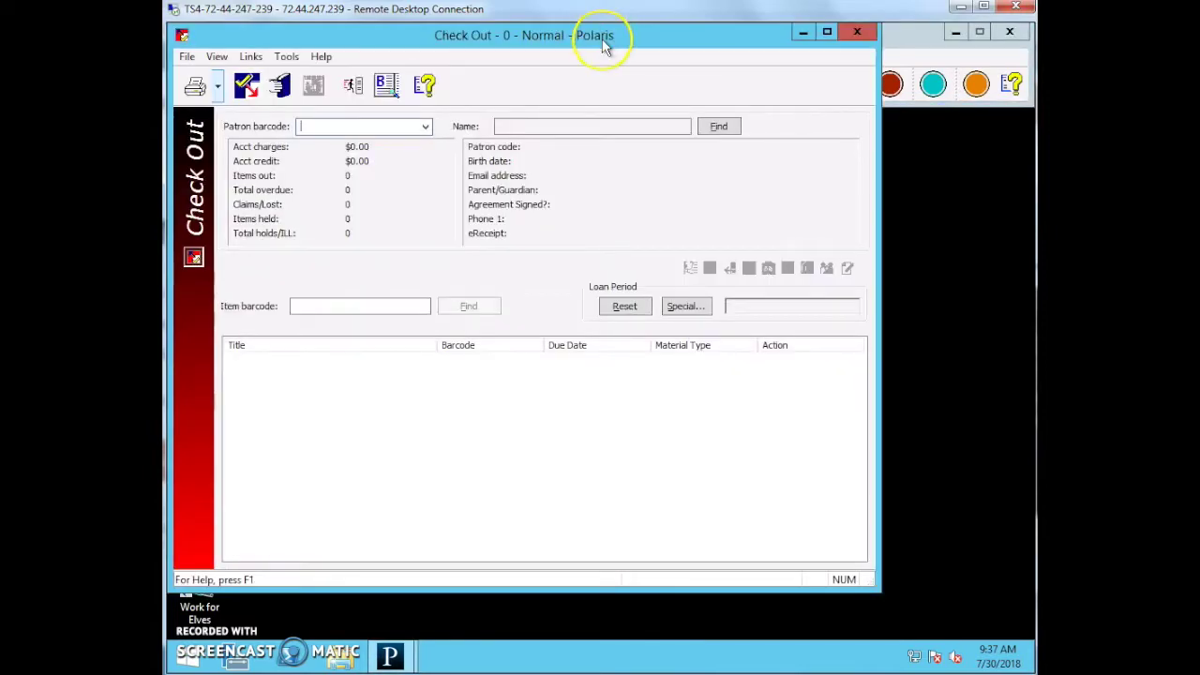
Move the Check Out window and look up the next patron by barcode.
{"action": "left_click_drag", "start_coordinate": [600, 35], "coordinate": [705, 63]}
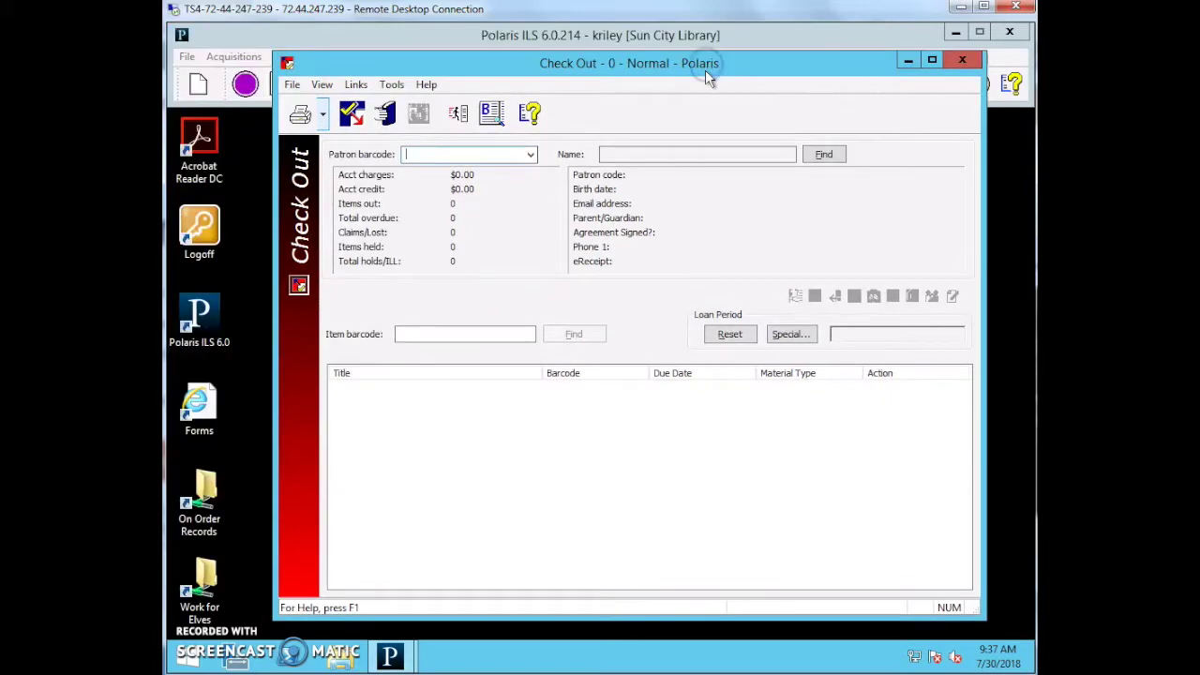
{"action": "type", "text": "1000921367271"}
{"action": "key", "text": "Return"}
{"action": "left_click", "coordinate": [656, 82]}
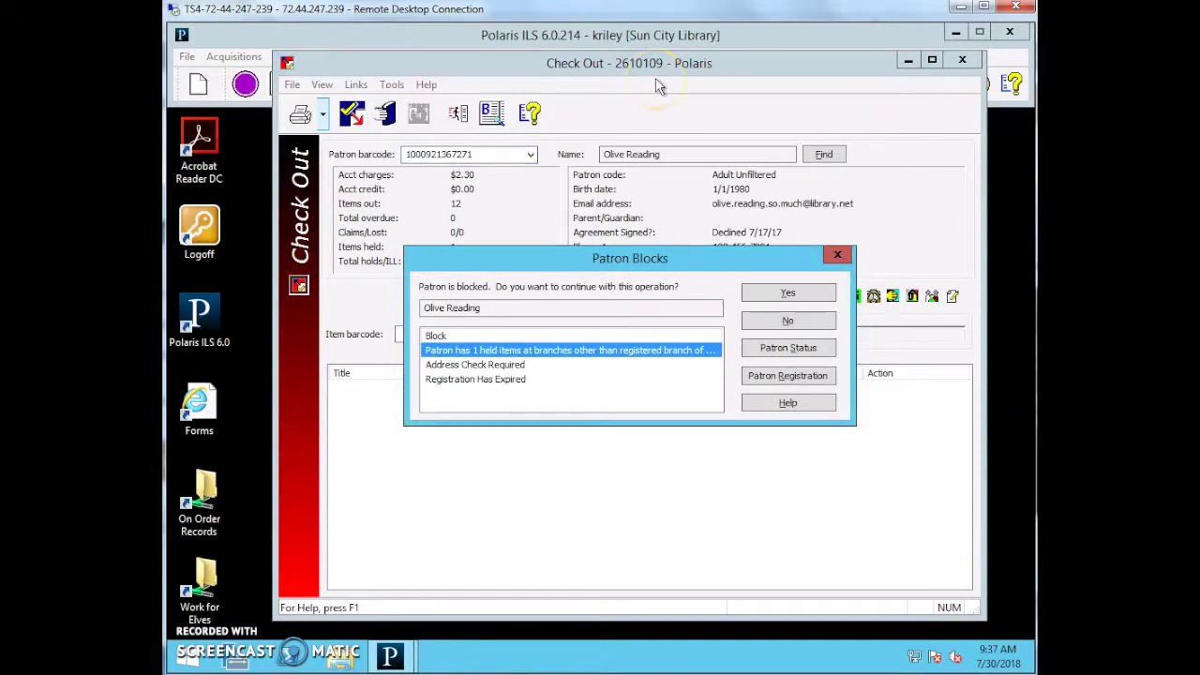
{"action": "left_click", "coordinate": [607, 186]}
Review the Address Check Required, Registration Has Expired and held-items blocks in the warning.
{"action": "left_click", "coordinate": [441, 365]}
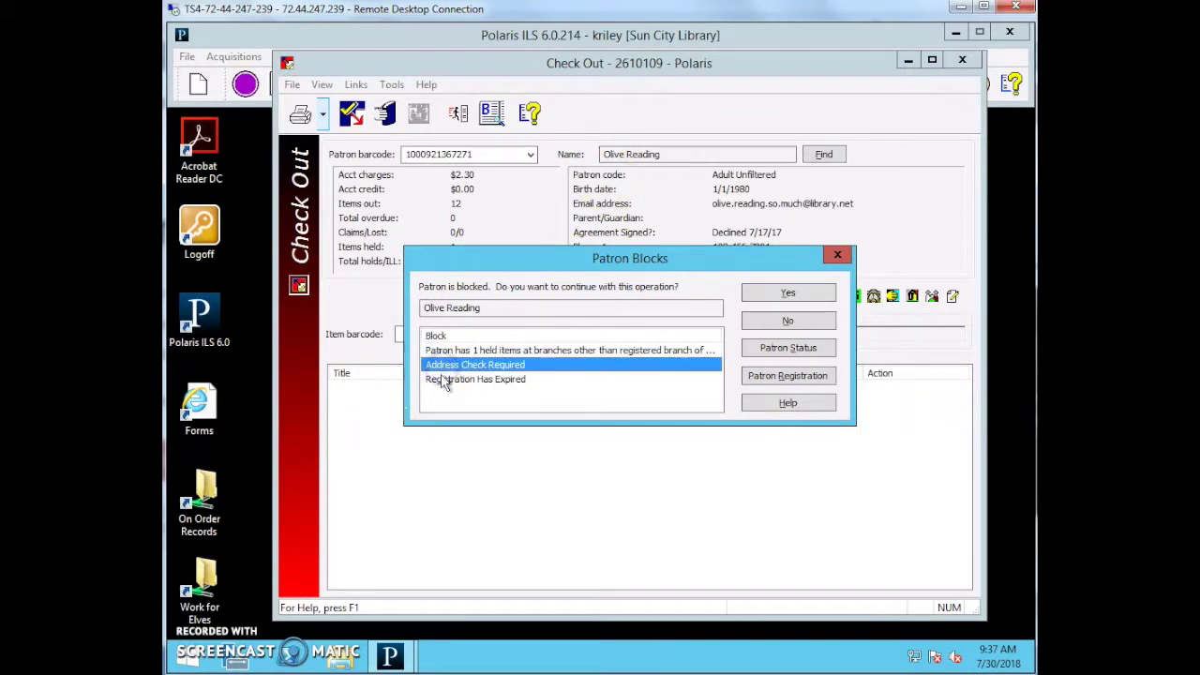
{"action": "left_click", "coordinate": [443, 380]}
{"action": "left_click", "coordinate": [457, 358]}
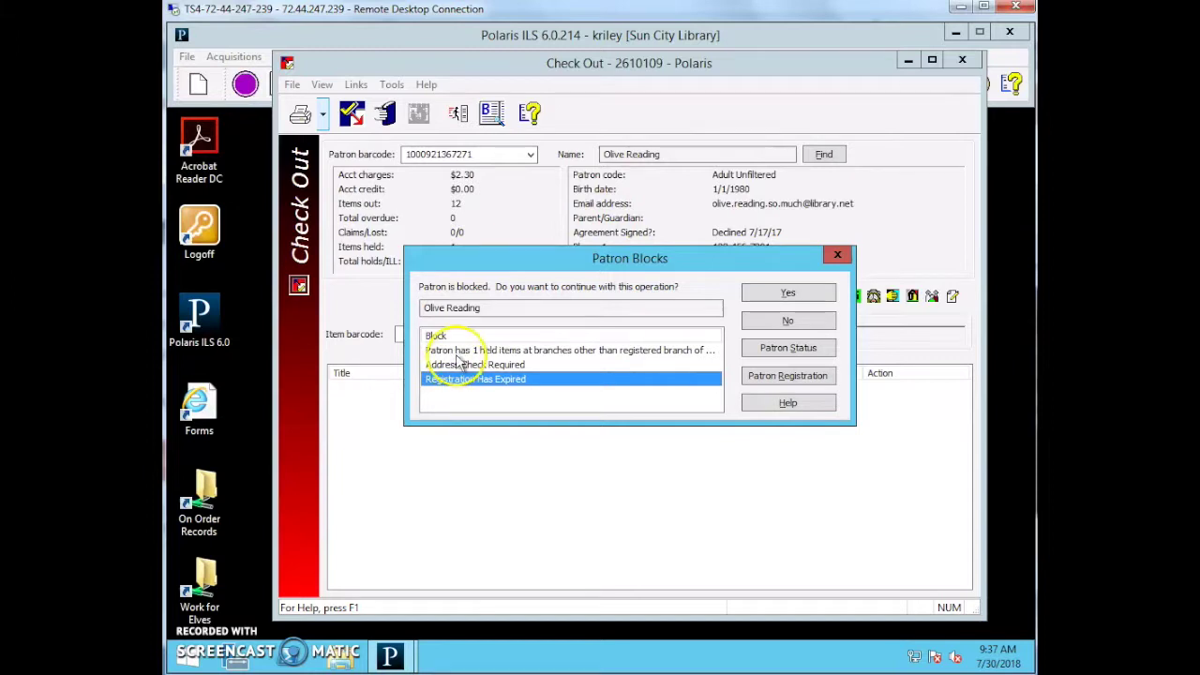
{"action": "left_click", "coordinate": [549, 364]}
{"action": "left_click", "coordinate": [550, 378]}
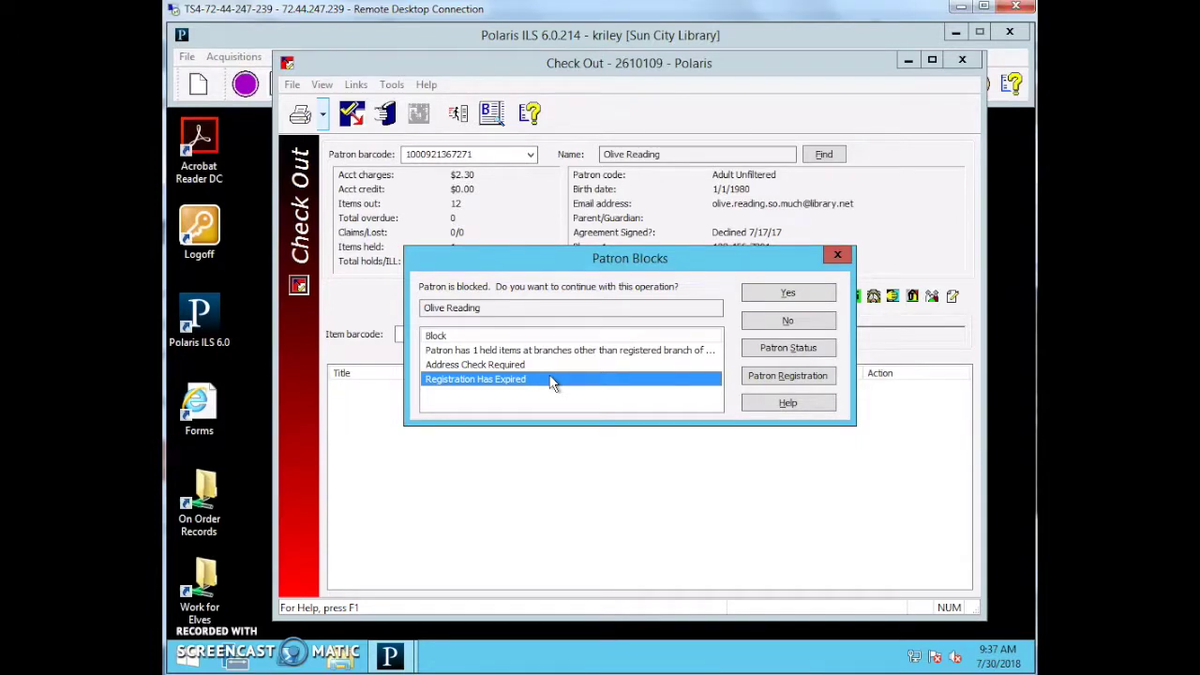
{"action": "left_click", "coordinate": [774, 376]}
{"action": "left_click", "coordinate": [774, 377]}
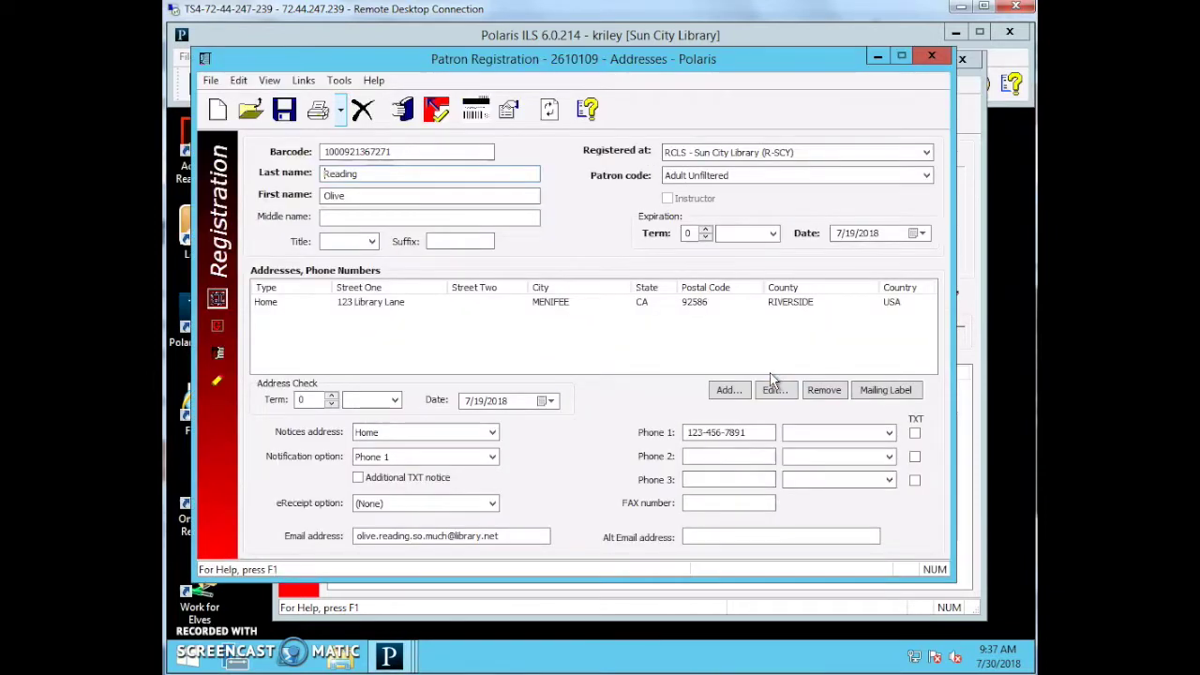
Continue checkout past the patron blocks and open the patron's registration record.
{"action": "left_click", "coordinate": [932, 57]}
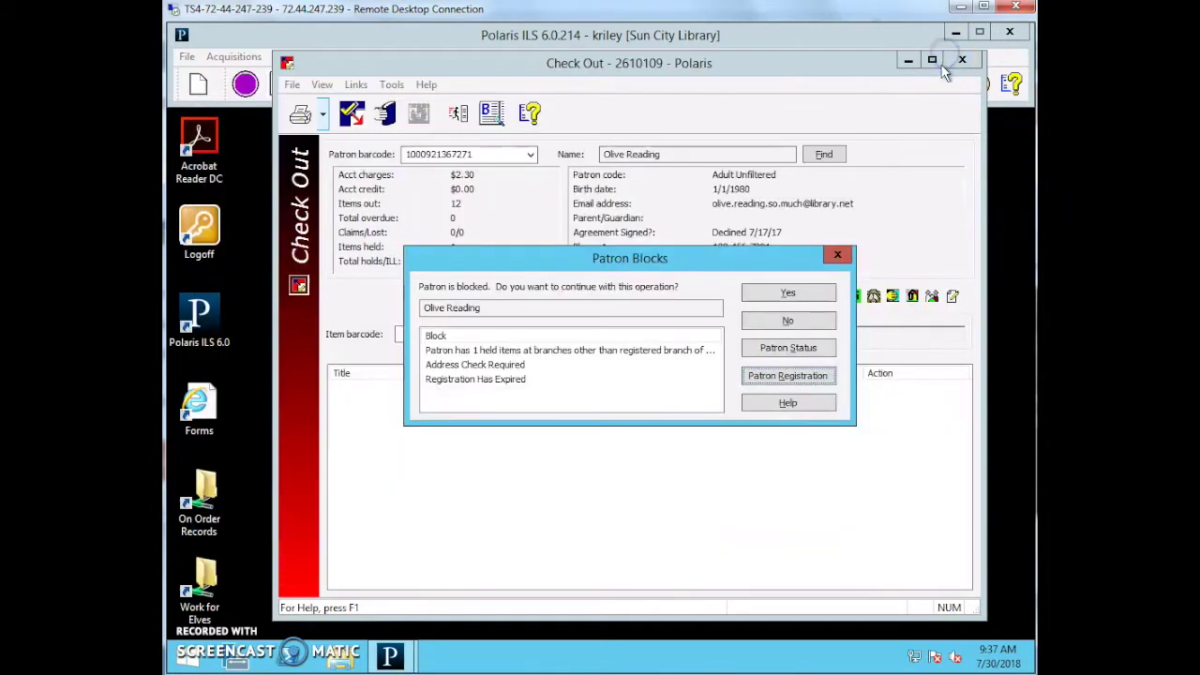
{"action": "left_click", "coordinate": [787, 293]}
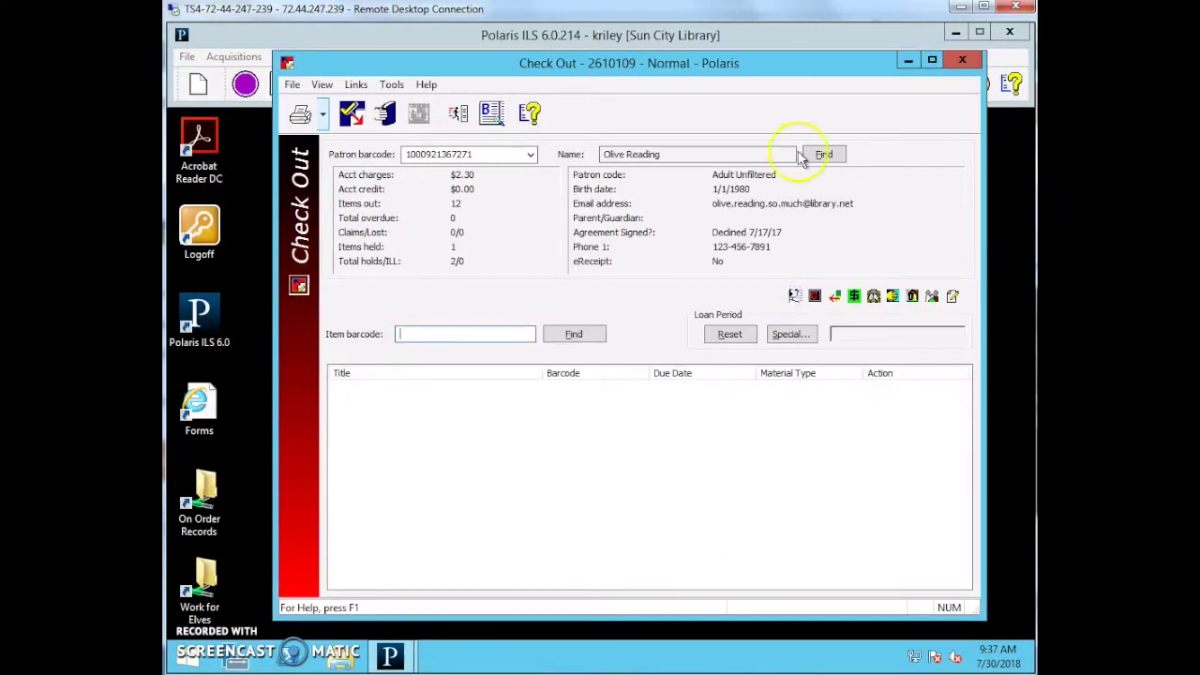
{"action": "left_click", "coordinate": [834, 297]}
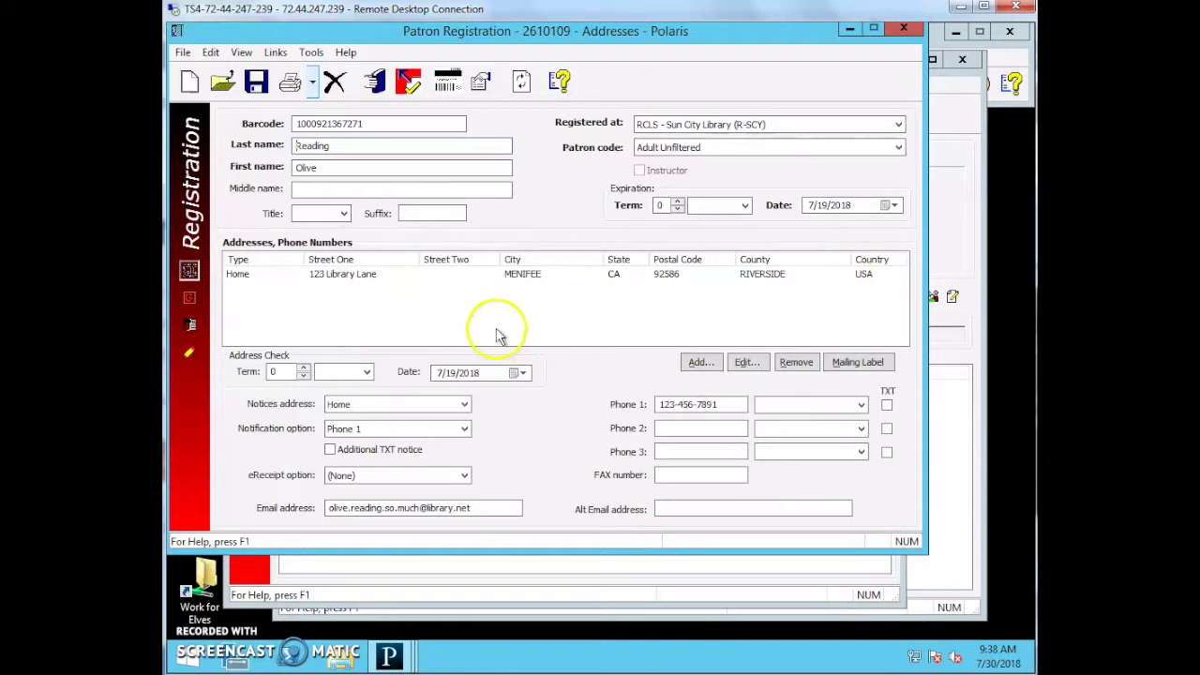
Review the patron's home address, Phone 1 number and e-mail address.
{"action": "left_click", "coordinate": [511, 279]}
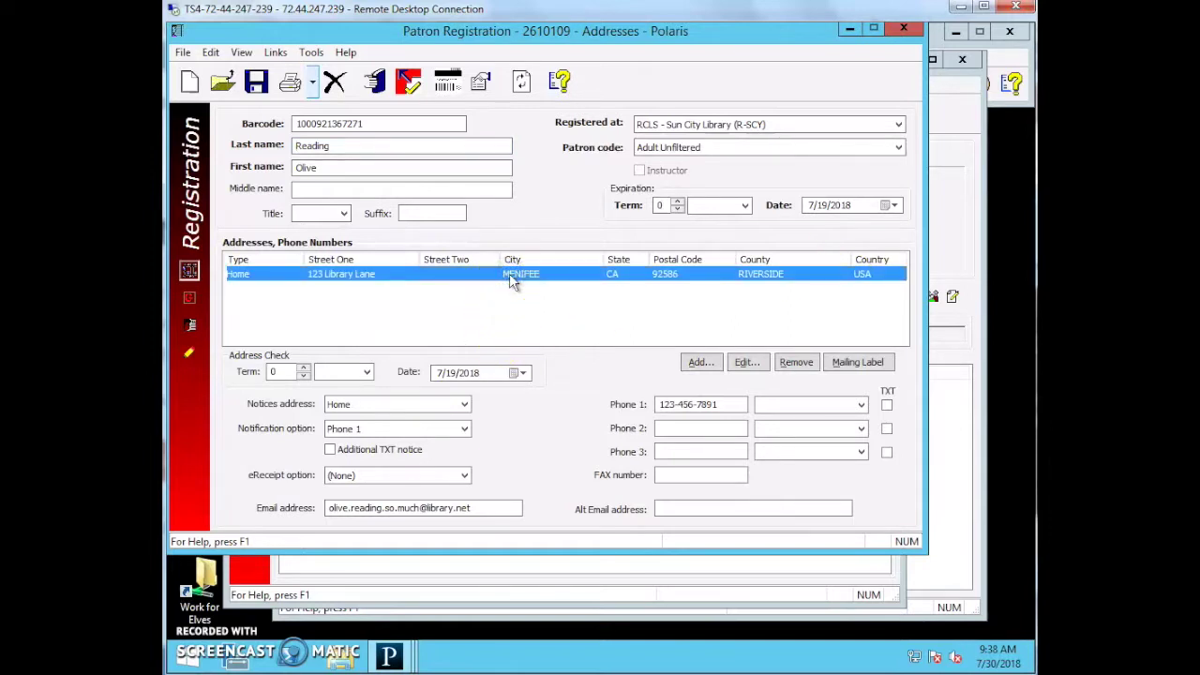
{"action": "left_click", "coordinate": [722, 404]}
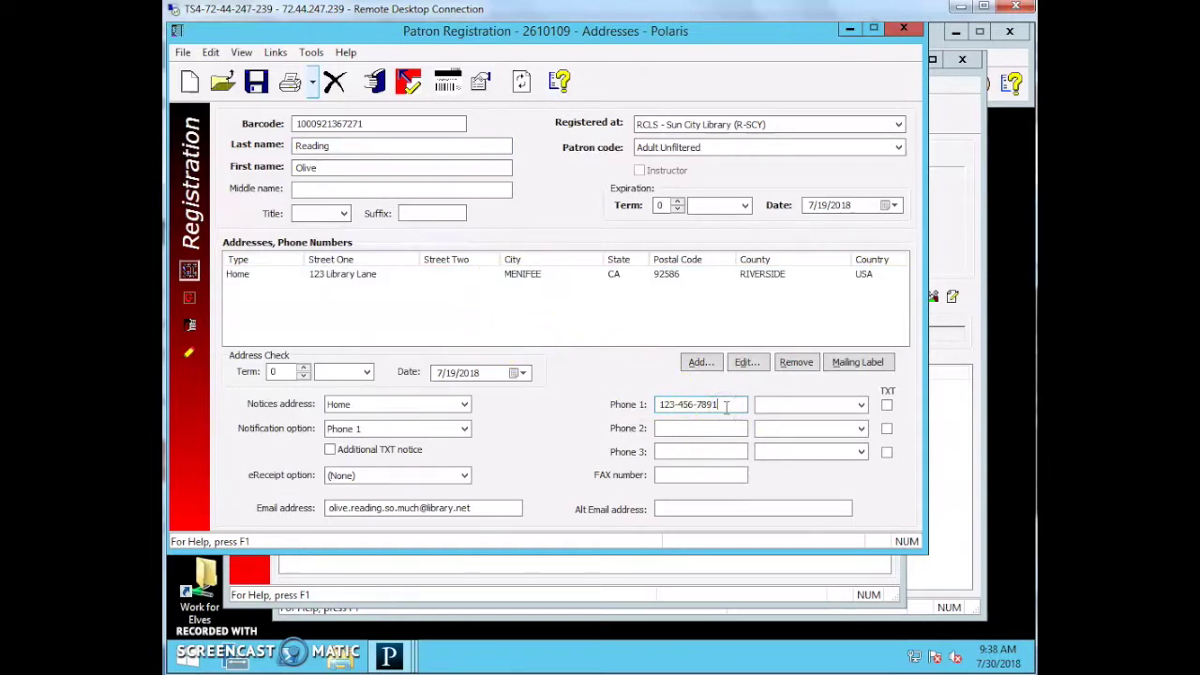
{"action": "left_click", "coordinate": [494, 508]}
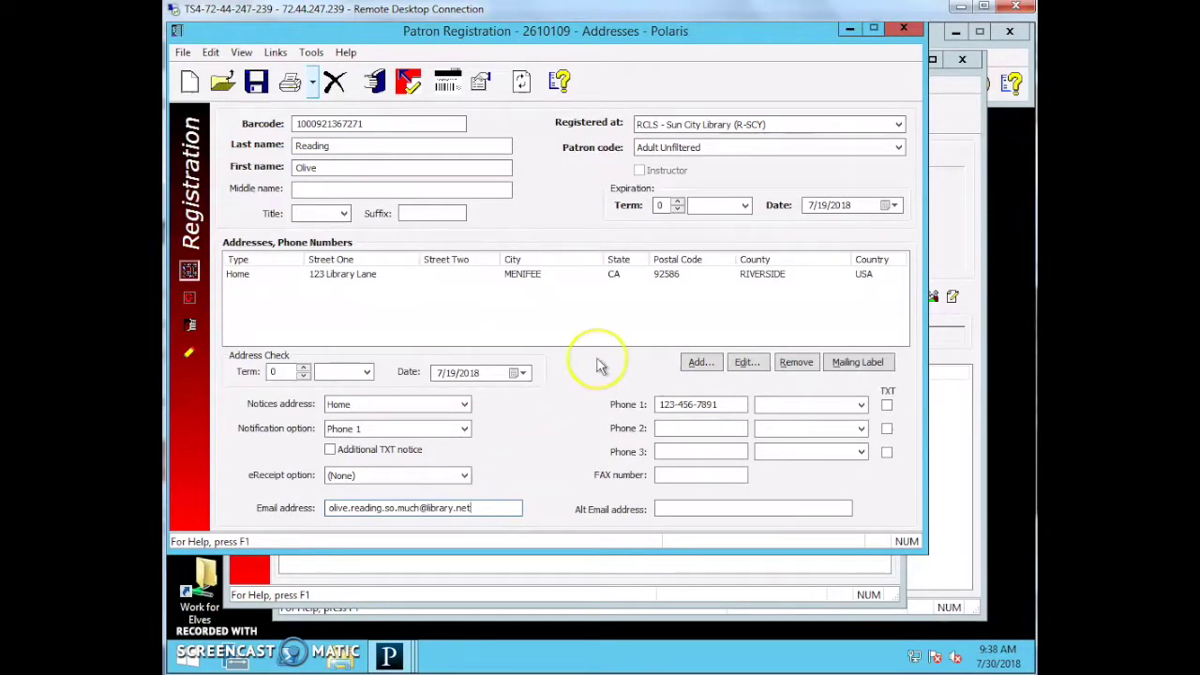
Set the expiration term to 3 years.
{"action": "left_click", "coordinate": [728, 205]}
{"action": "left_click", "coordinate": [708, 217]}
{"action": "left_click", "coordinate": [677, 201]}
{"action": "left_click", "coordinate": [677, 200]}
{"action": "left_click", "coordinate": [677, 201]}
{"action": "left_click", "coordinate": [809, 217]}
Set the address check term to 3 years, ending 7/30/2021, and show the General page.
{"action": "left_click", "coordinate": [330, 372]}
{"action": "left_click", "coordinate": [338, 412]}
{"action": "left_click", "coordinate": [303, 369]}
{"action": "left_click", "coordinate": [302, 368]}
{"action": "left_click", "coordinate": [303, 369]}
{"action": "left_click", "coordinate": [466, 392]}
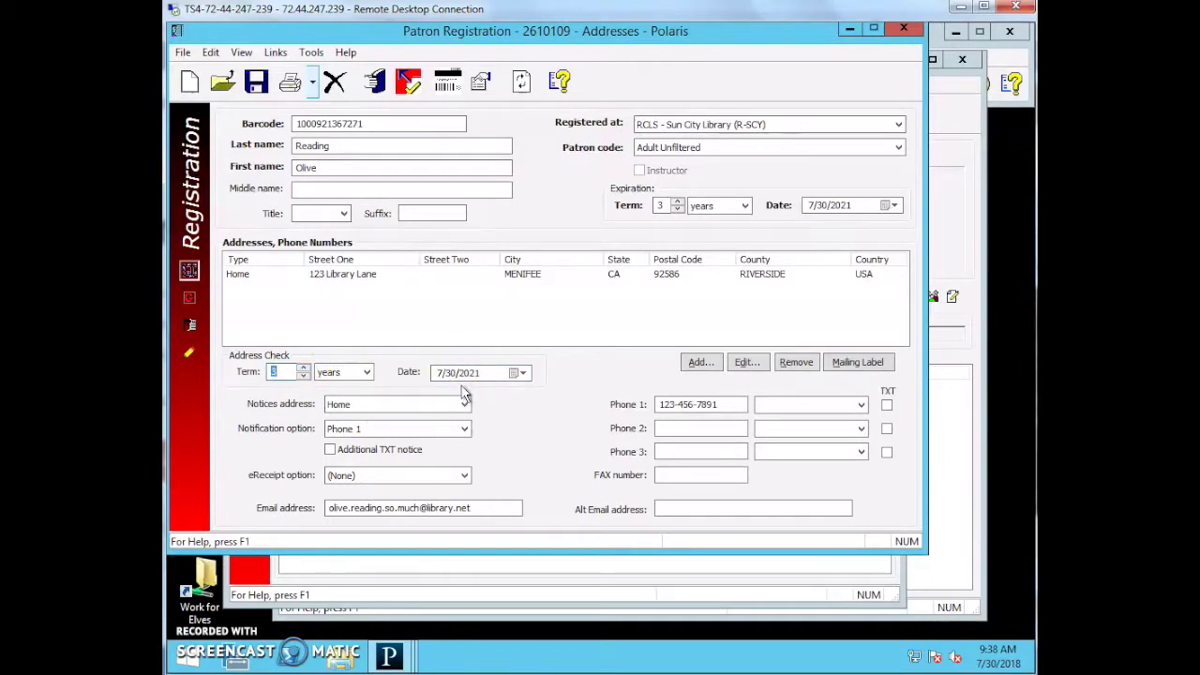
{"action": "left_click", "coordinate": [454, 405]}
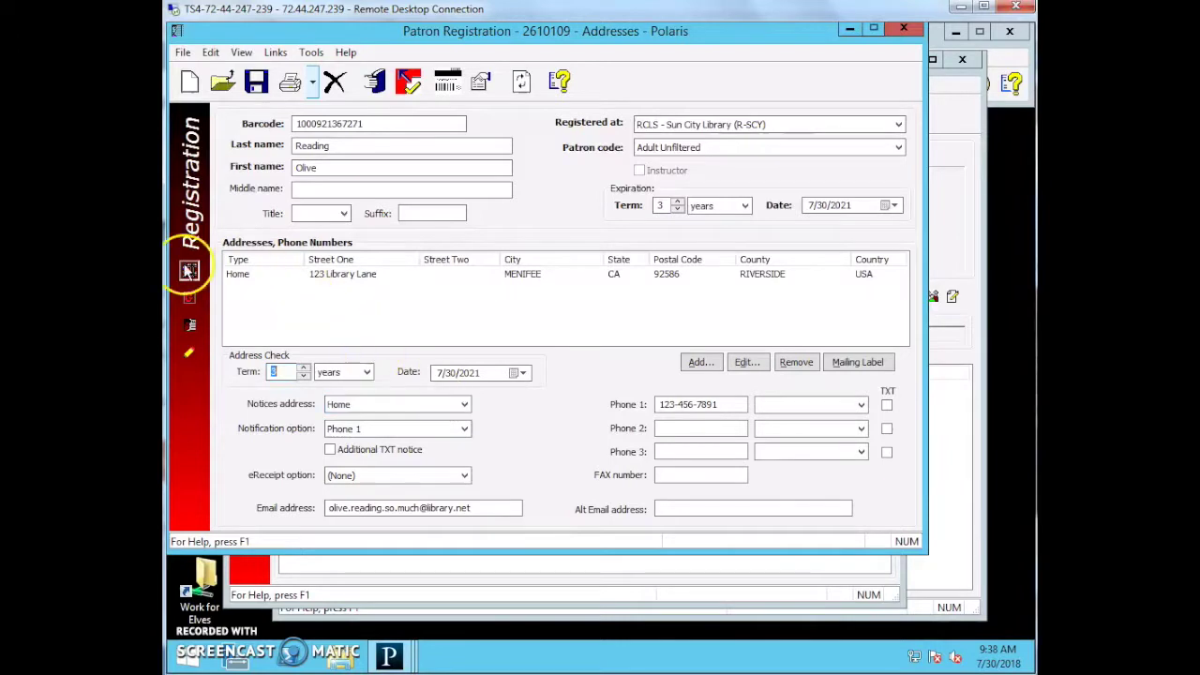
{"action": "left_click", "coordinate": [189, 299]}
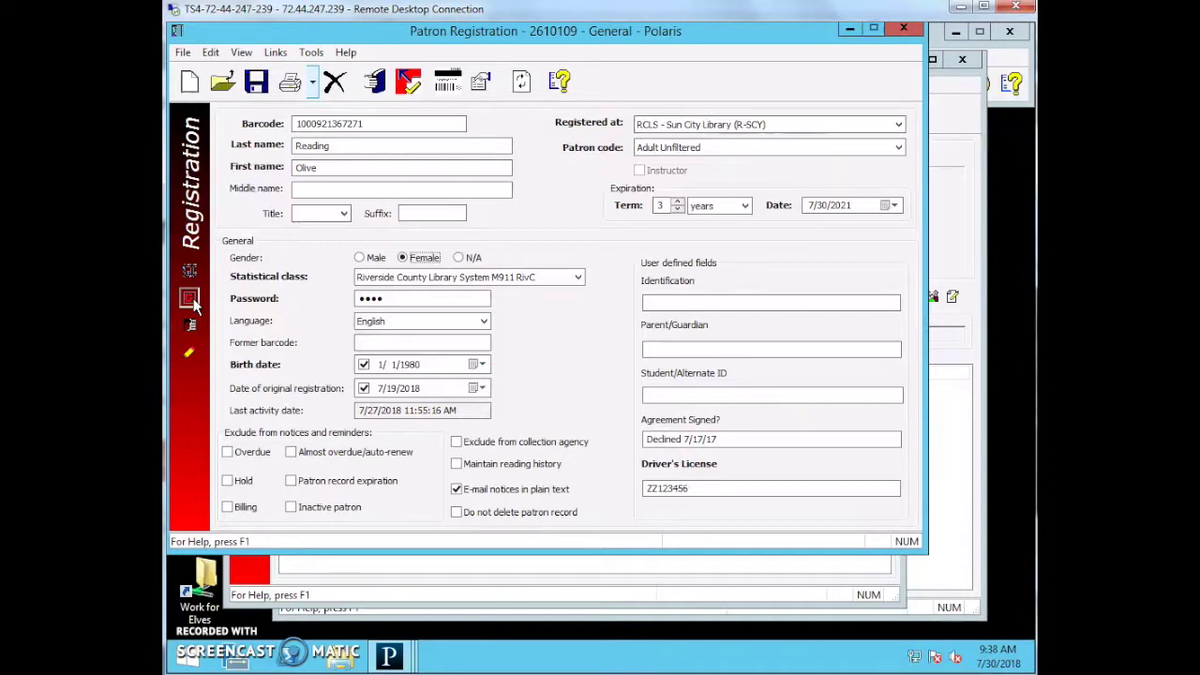
{"action": "left_click", "coordinate": [734, 440]}
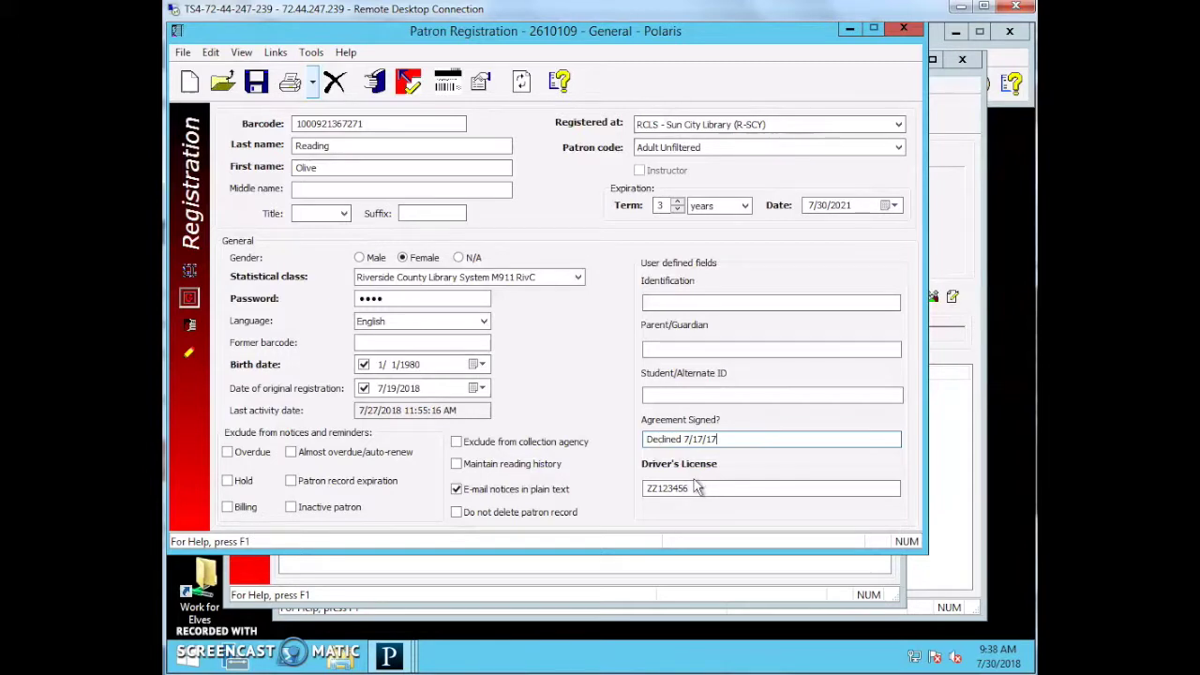
{"action": "left_click", "coordinate": [684, 483]}
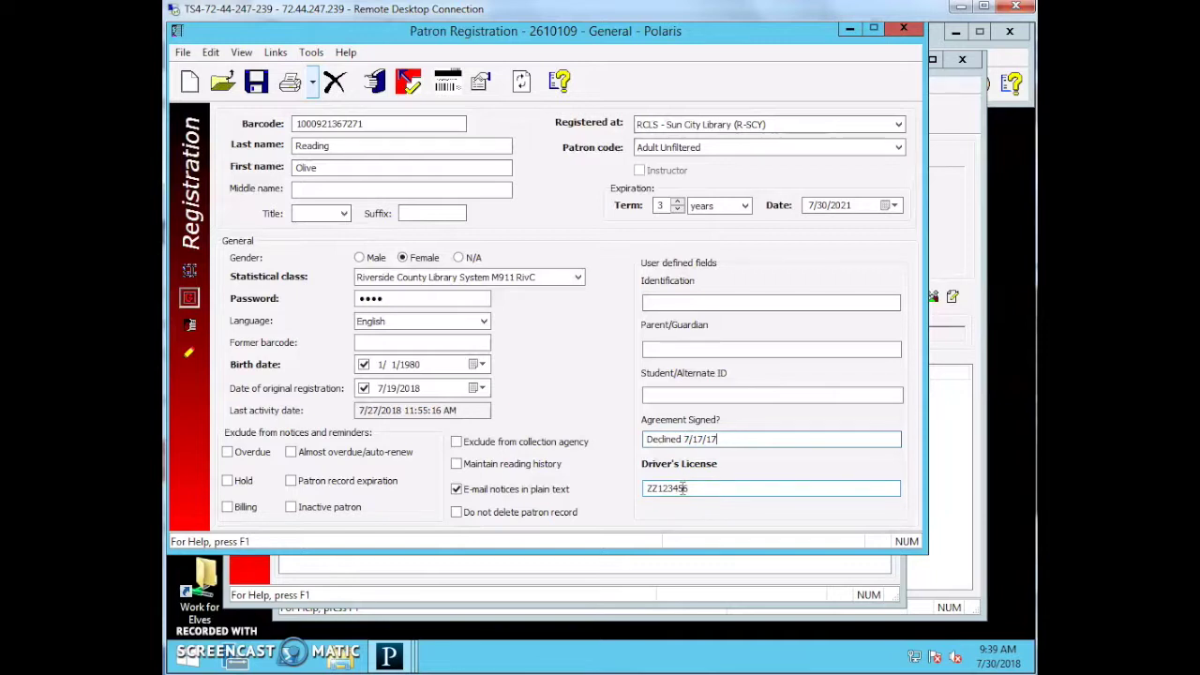
Replace the old 7/17/17 date in the agreement note with SCY/KR.
{"action": "double_click", "coordinate": [664, 438]}
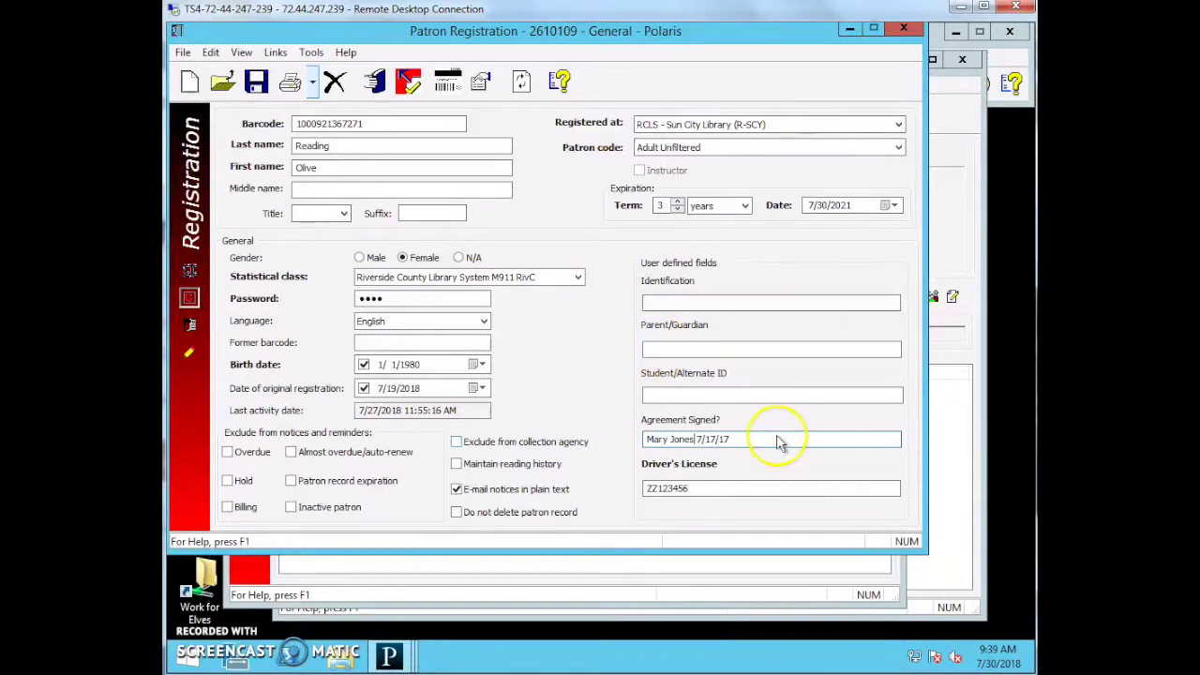
{"action": "double_click", "coordinate": [719, 446]}
{"action": "key", "text": "BackSpace"}
{"action": "type", "text": "SCY/KR"}
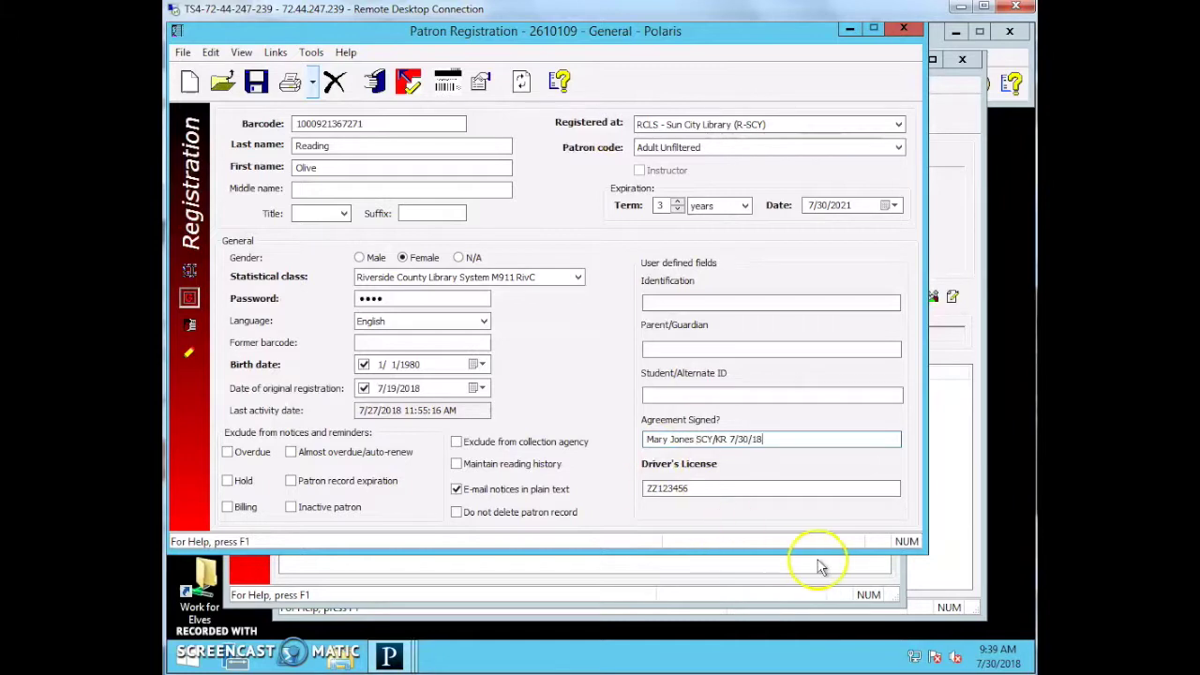
Correct the agreement note's date to 7/31/18.
{"action": "left_click", "coordinate": [755, 439]}
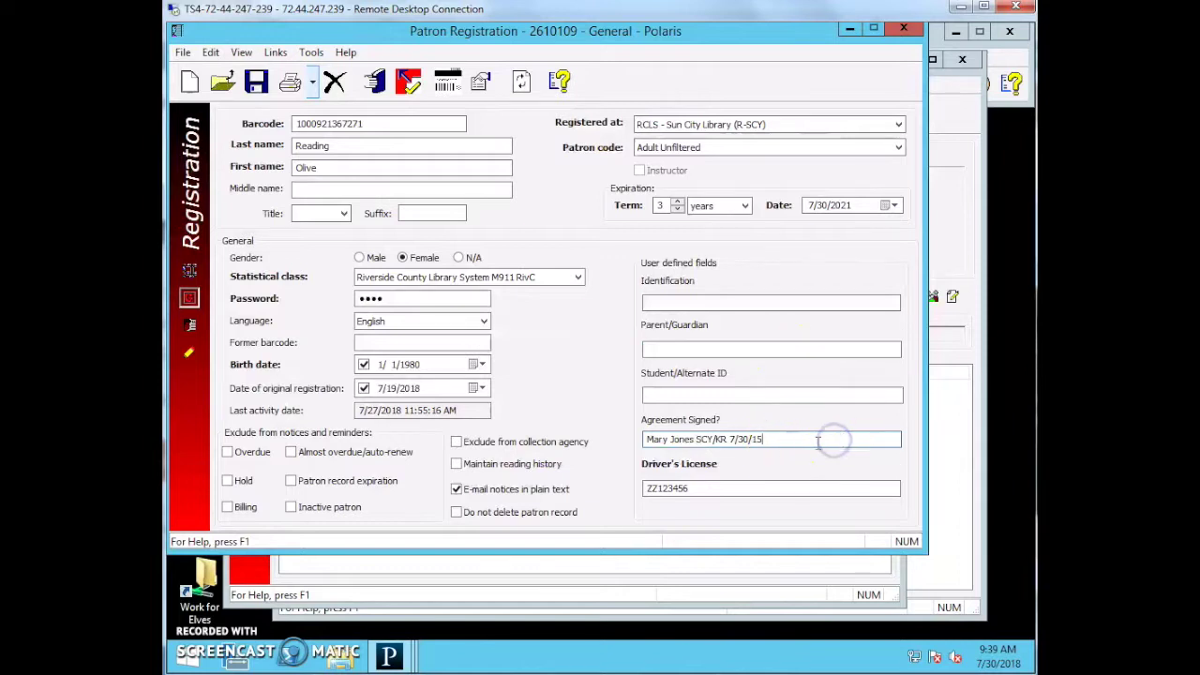
{"action": "left_click_drag", "start_coordinate": [777, 437], "coordinate": [728, 438]}
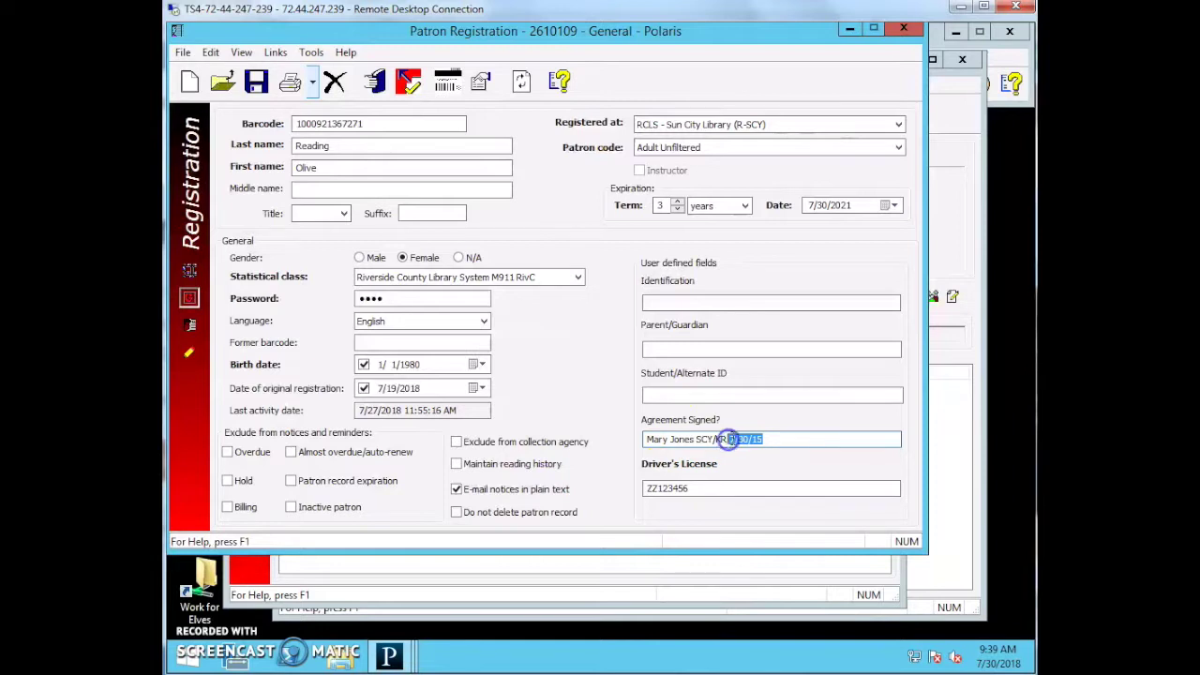
{"action": "type", "text": "7/3"}
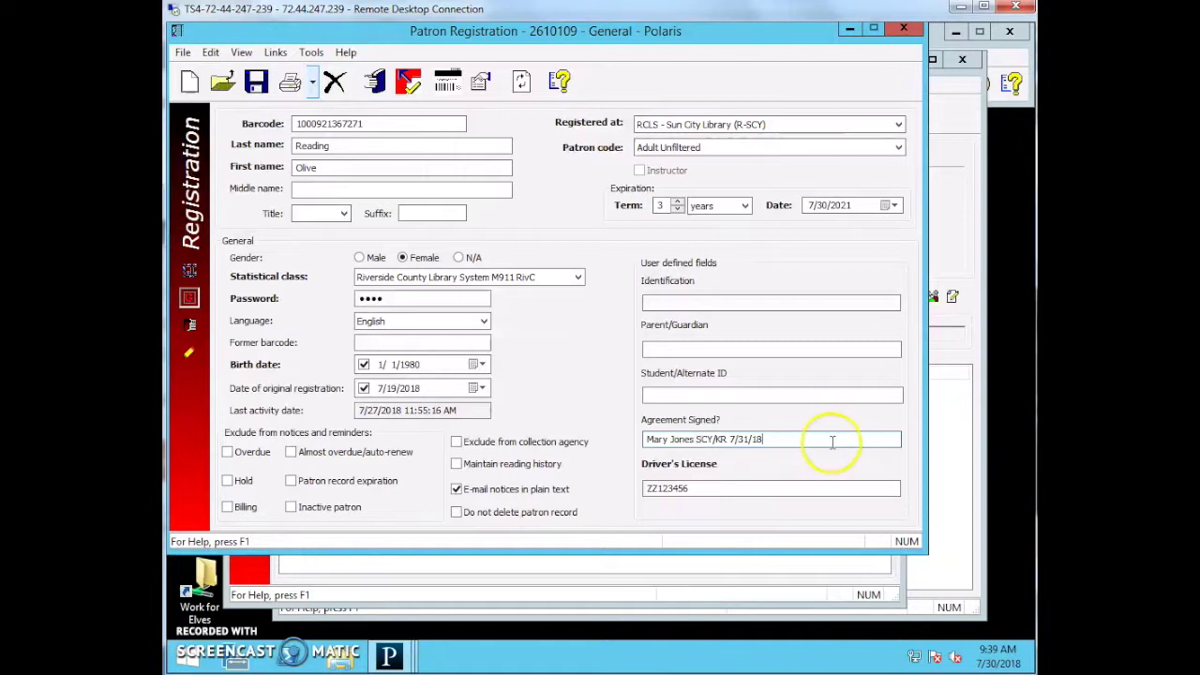
{"action": "left_click_drag", "start_coordinate": [838, 441], "coordinate": [723, 441]}
{"action": "left_click", "coordinate": [780, 441]}
Replace the signer's name at the note's start with Declined and leave the field.
{"action": "left_click_drag", "start_coordinate": [698, 438], "coordinate": [575, 433]}
{"action": "key", "text": "BackSpace"}
{"action": "type", "text": "Declin"}
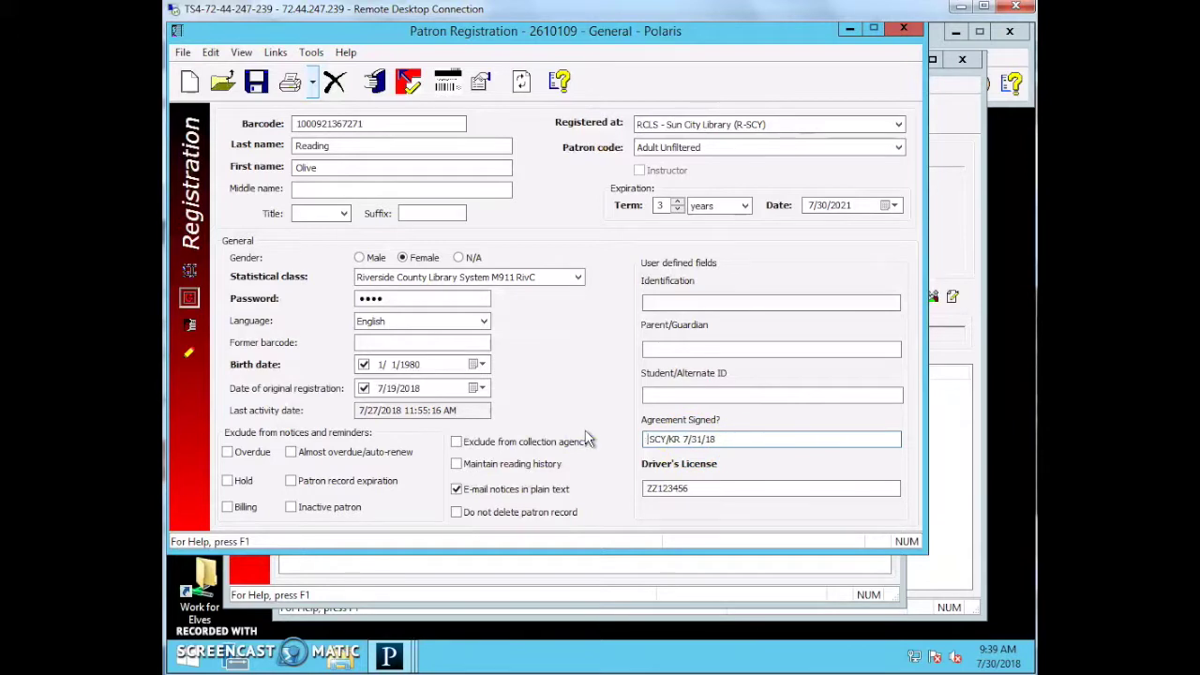
{"action": "type", "text": "ed"}
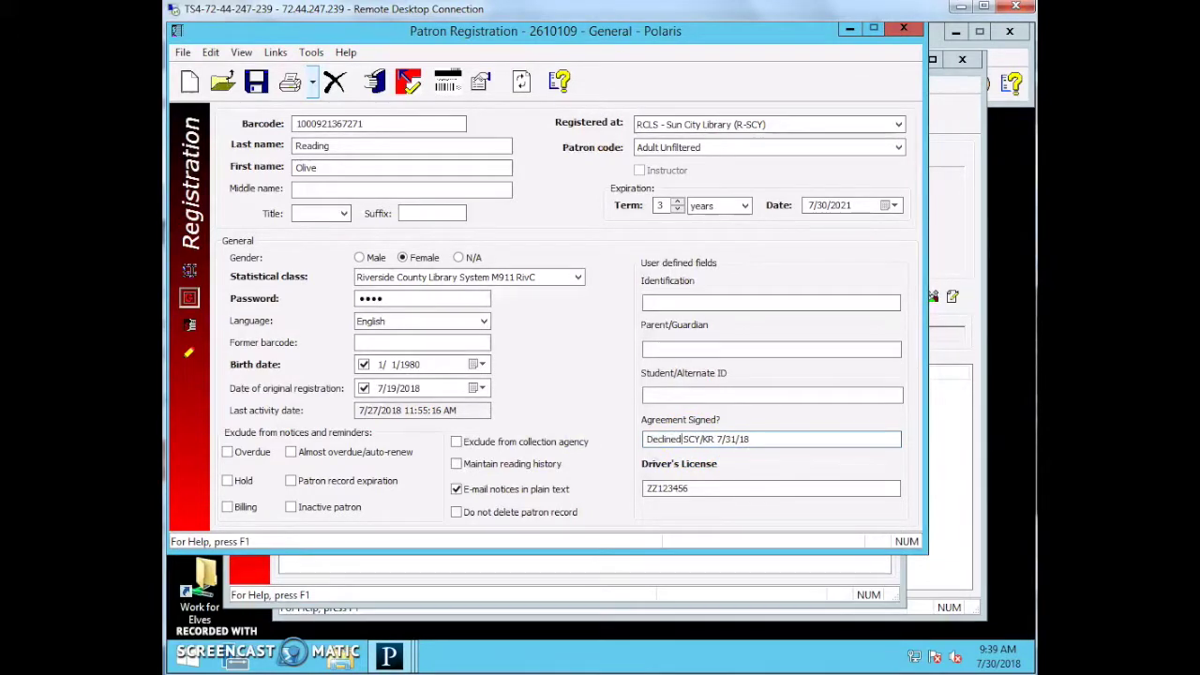
{"action": "left_click", "coordinate": [778, 439]}
{"action": "left_click", "coordinate": [778, 434]}
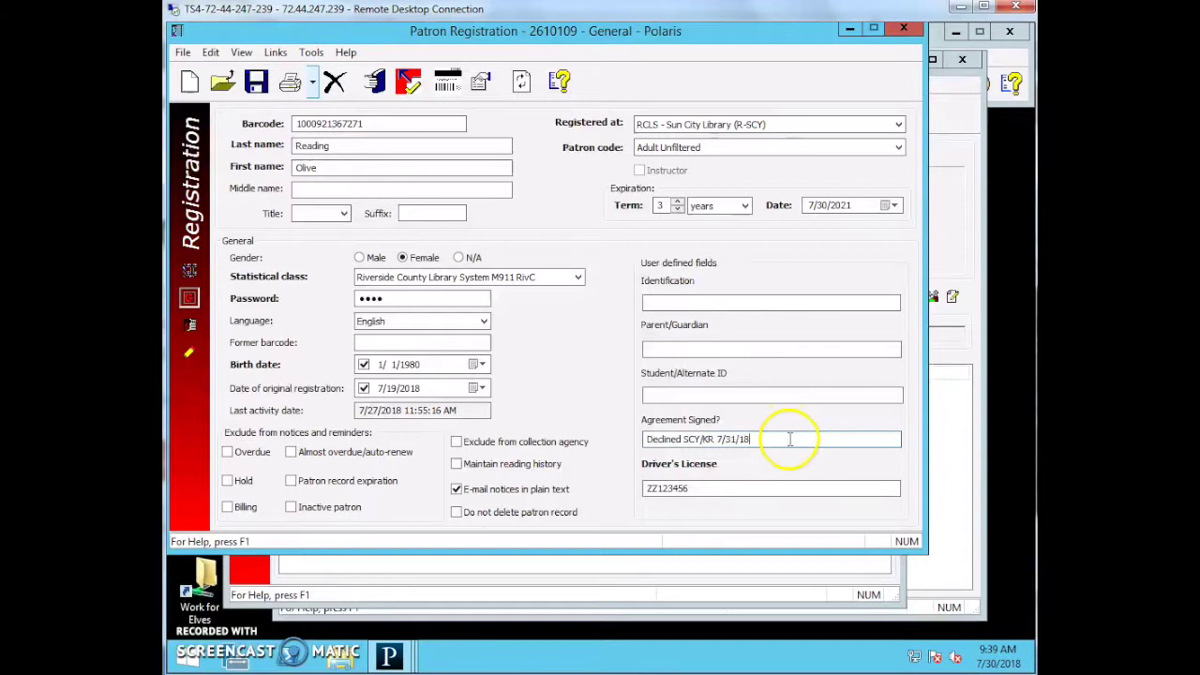
{"action": "left_click", "coordinate": [394, 299]}
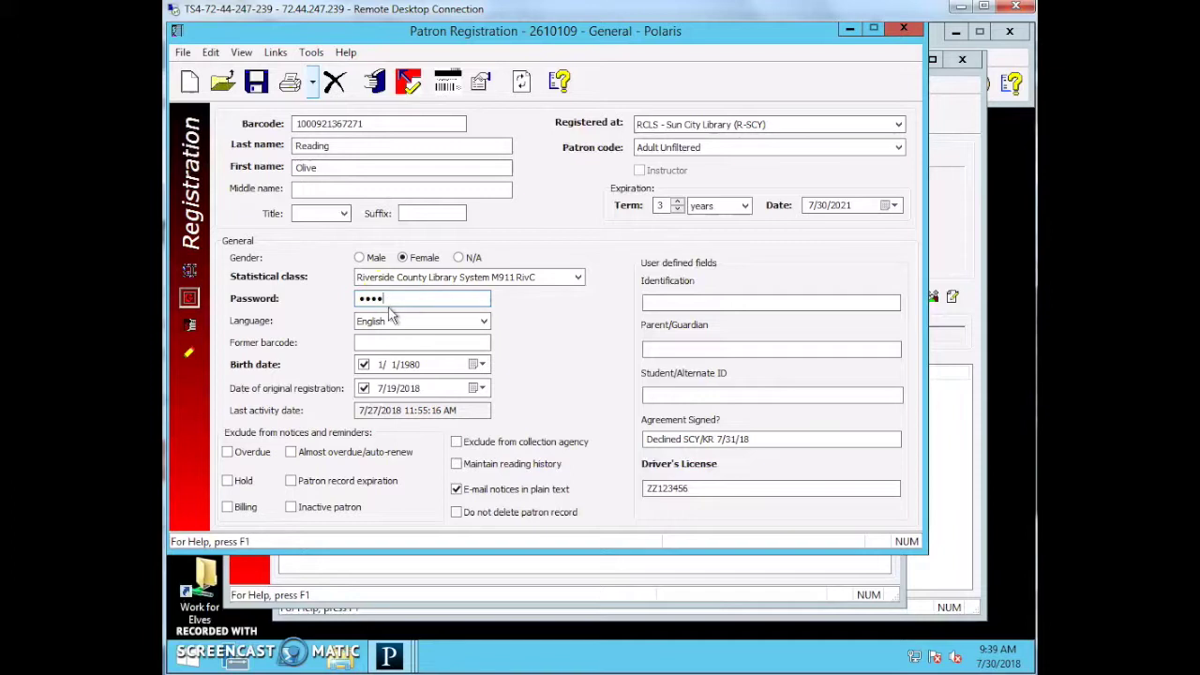
{"action": "left_click", "coordinate": [387, 323]}
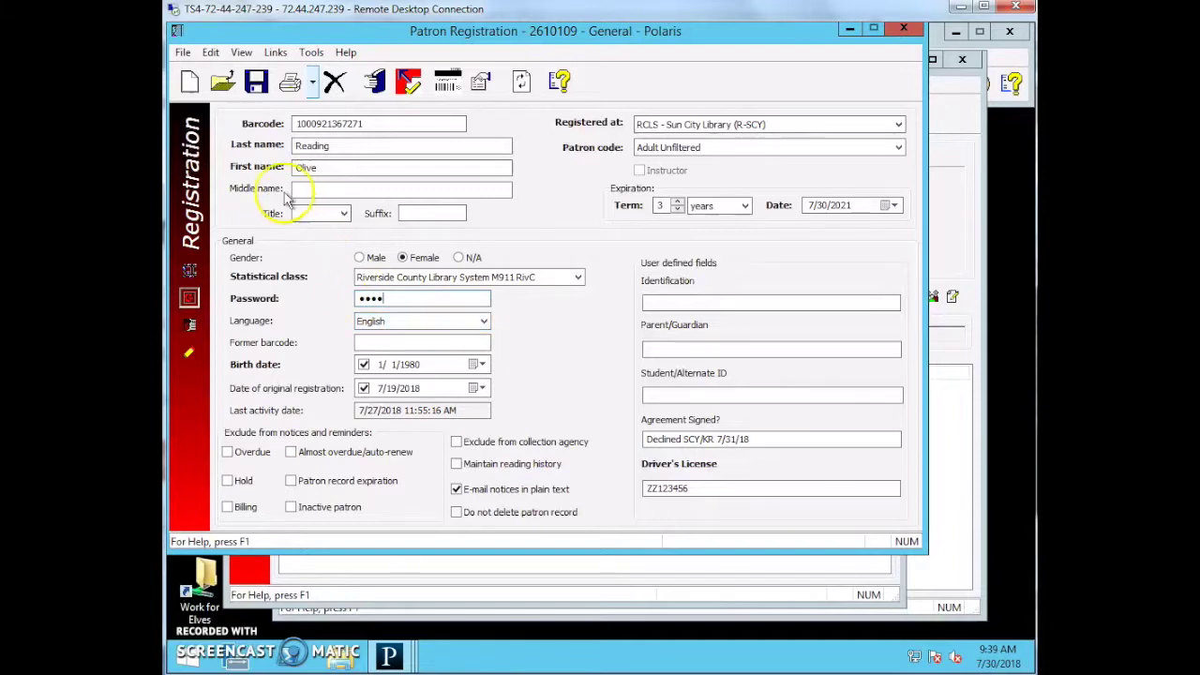
Save the patron record past the Duplicate Patrons warning and return to the Addresses page.
{"action": "left_click", "coordinate": [256, 83]}
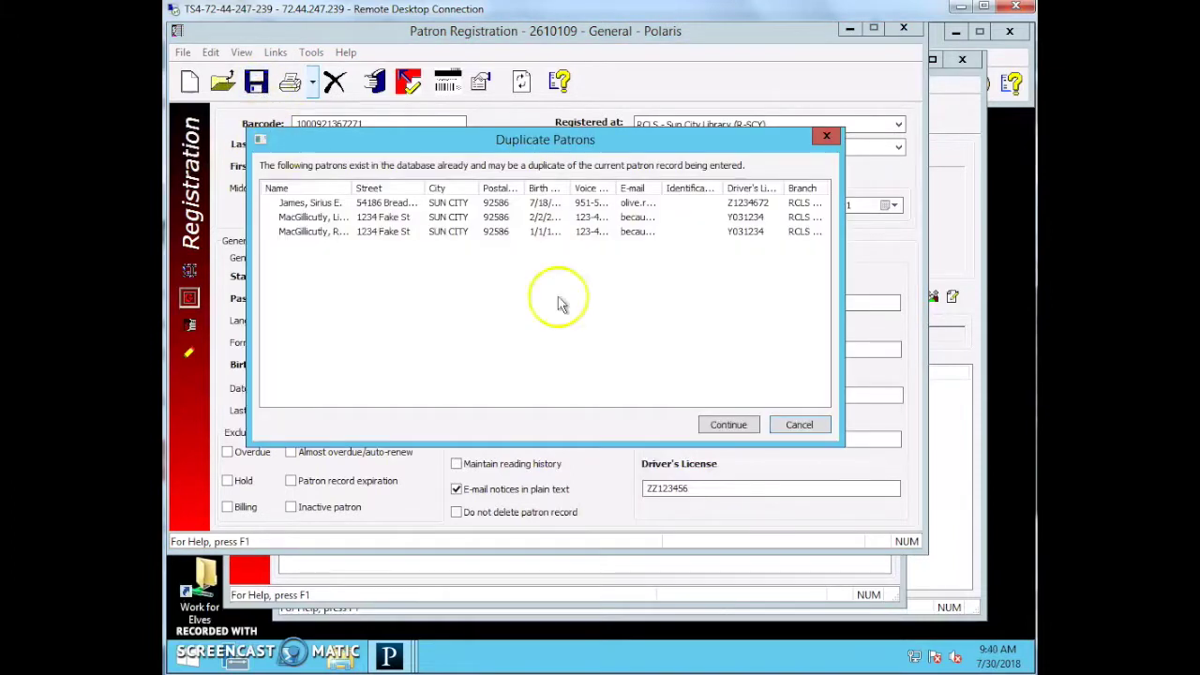
{"action": "left_click", "coordinate": [720, 423]}
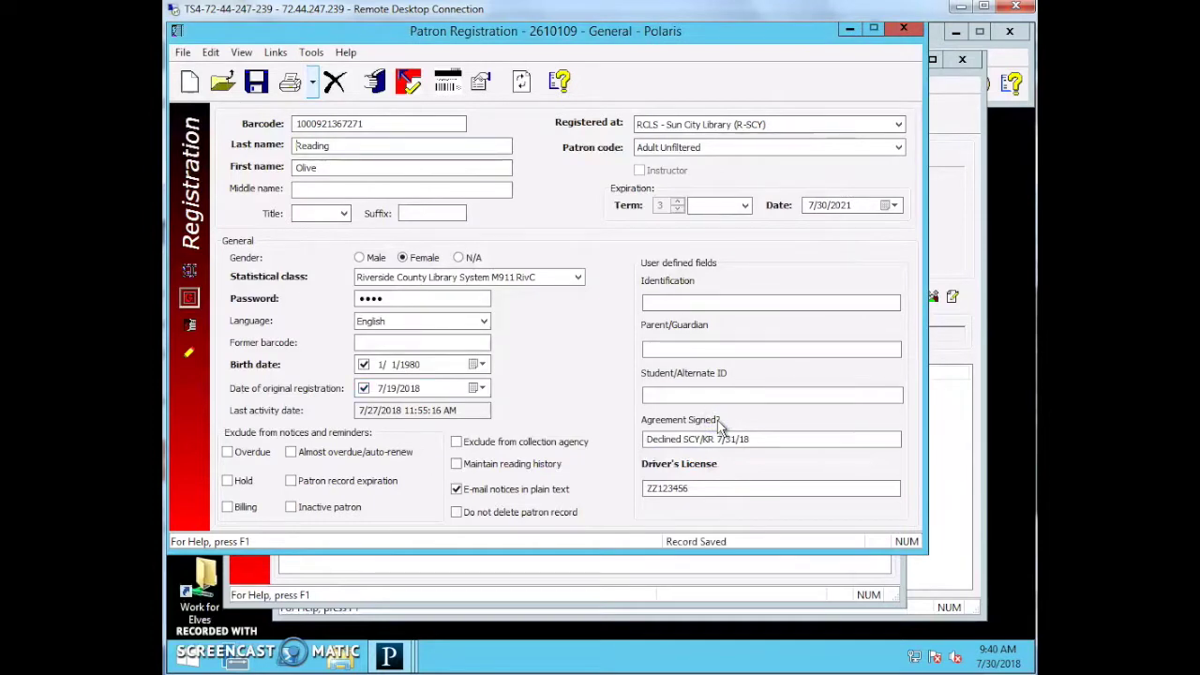
{"action": "left_click", "coordinate": [189, 270]}
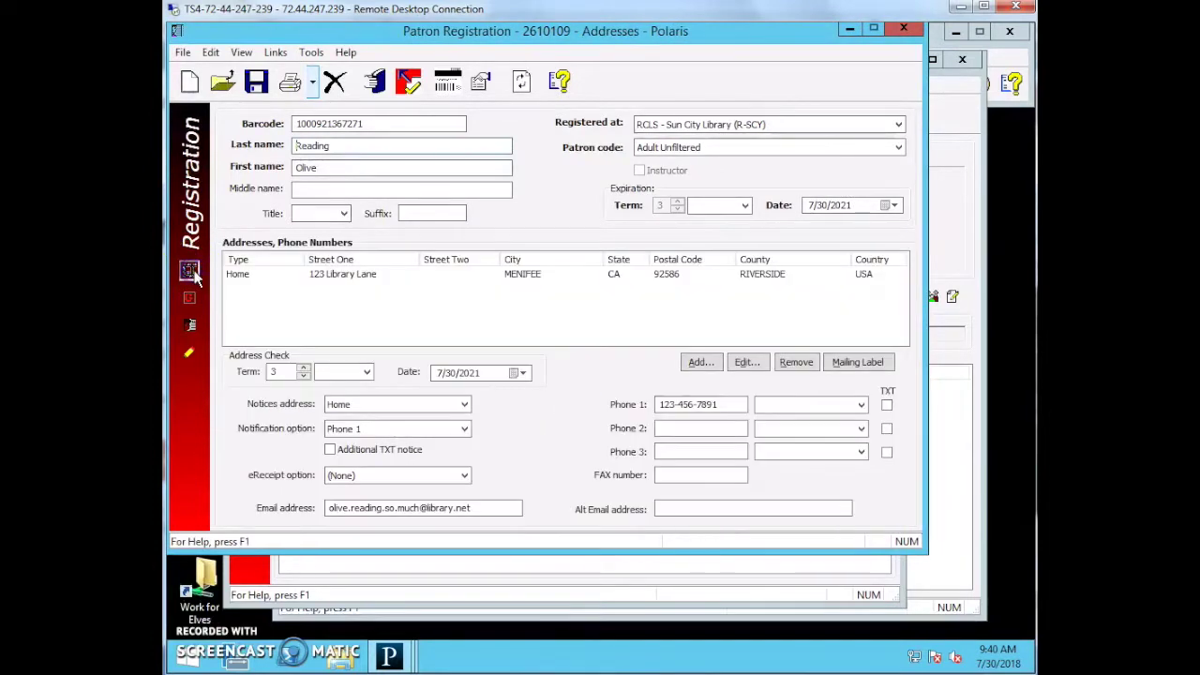